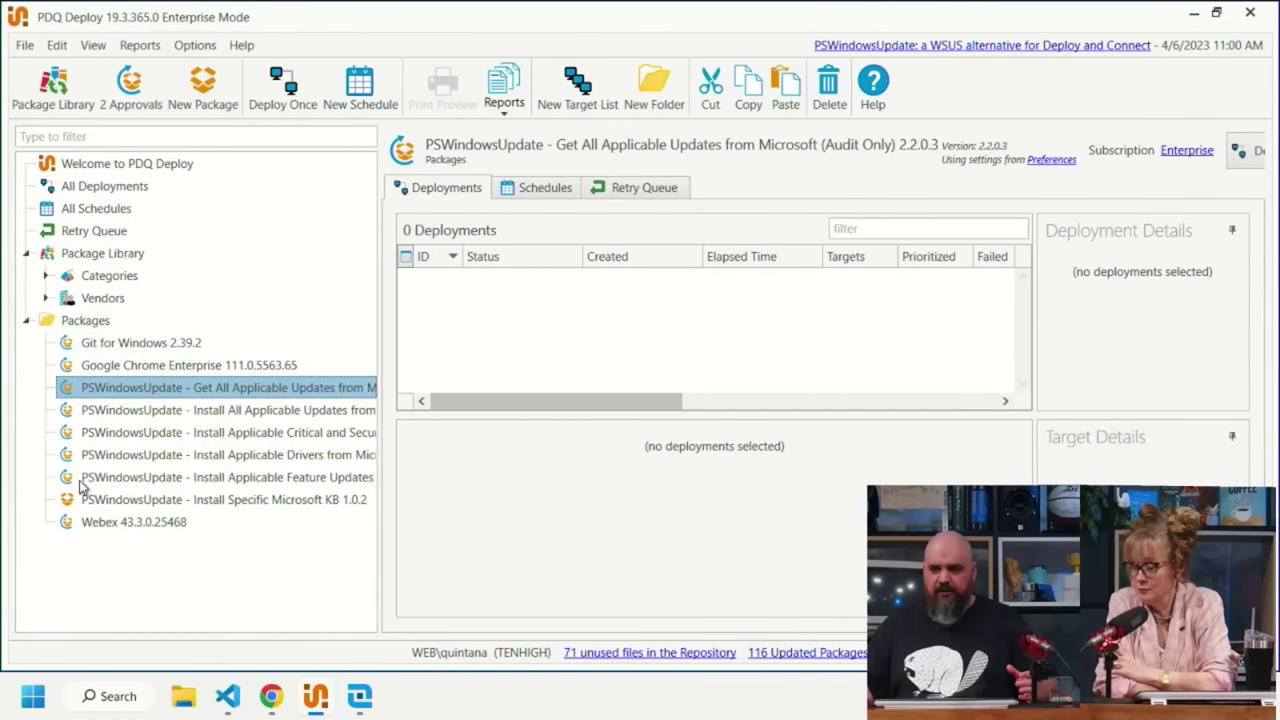
# - Examine the parameters of the PSWindowsUpdate - Install Specific Microsoft KB package and close it without changes
pyautogui.click(161, 503)
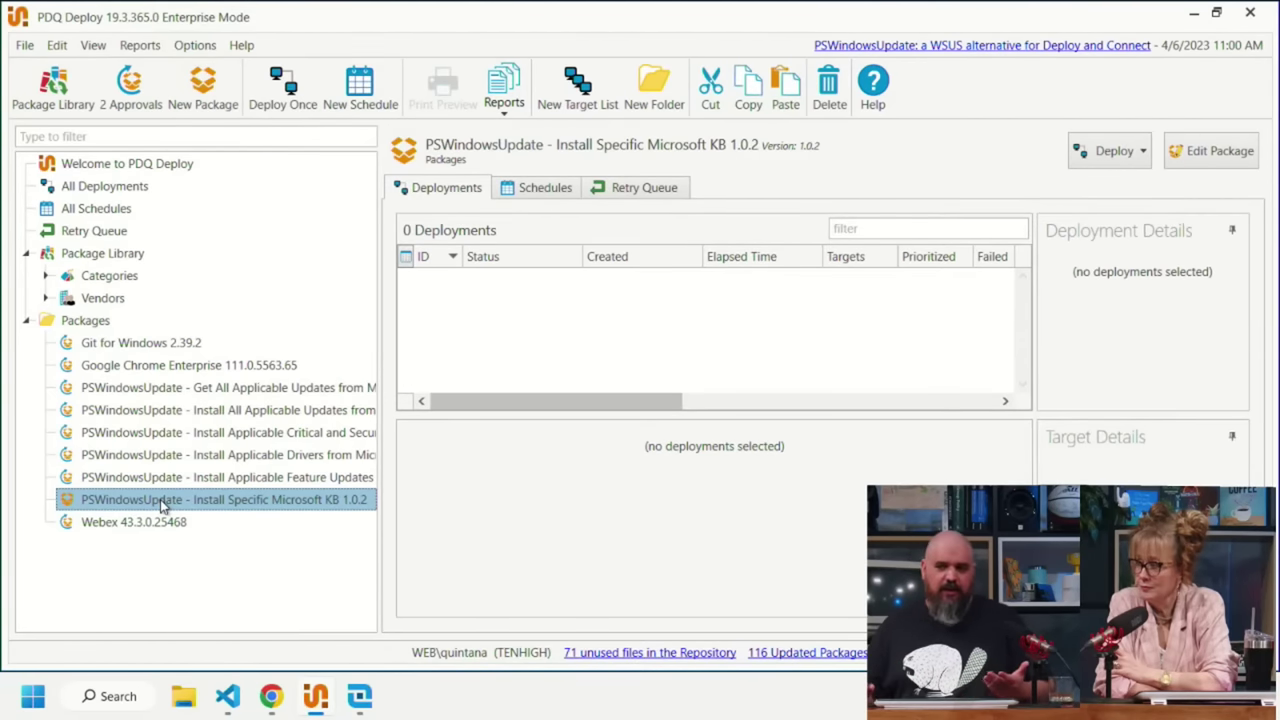
pyautogui.doubleClick(160, 499)
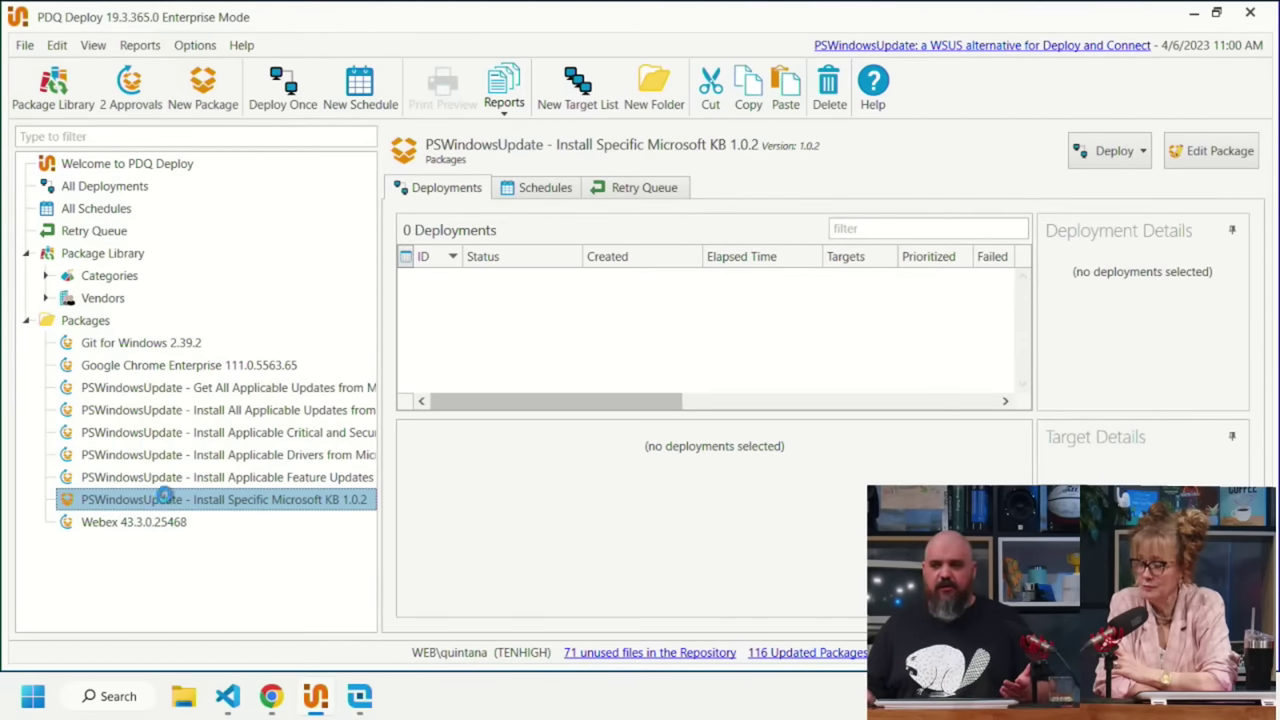
pyautogui.click(462, 291)
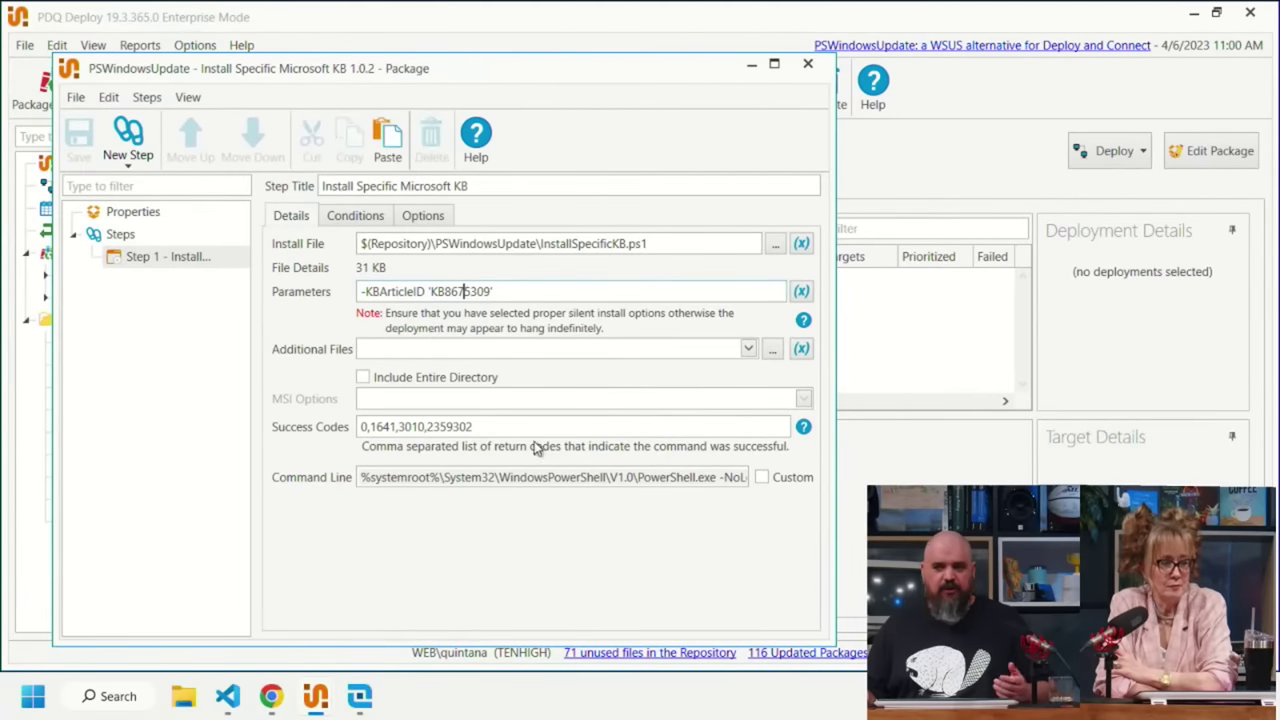
pyautogui.click(808, 63)
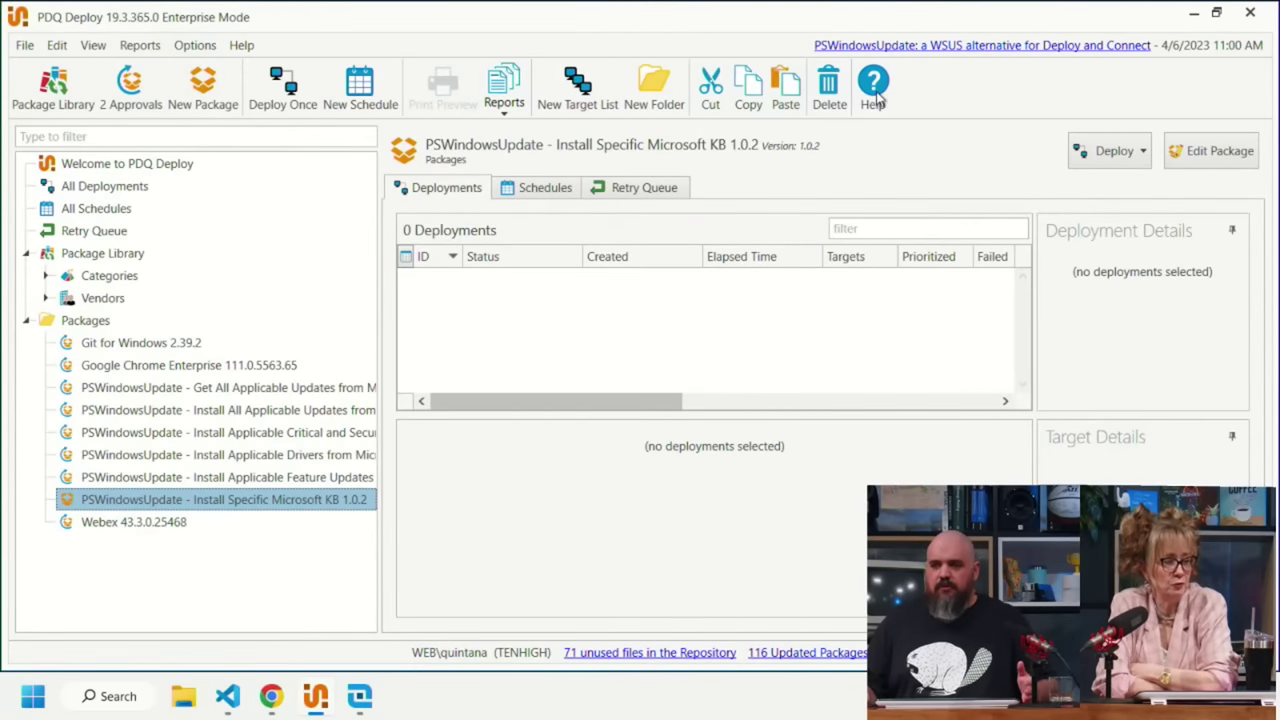
# - Deploy the PSWindowsUpdate - Get All Applicable Updates from Microsoft (Audit Only) package once to COOLCAT, chosen from the PDQ Inventory computers
pyautogui.click(222, 389)
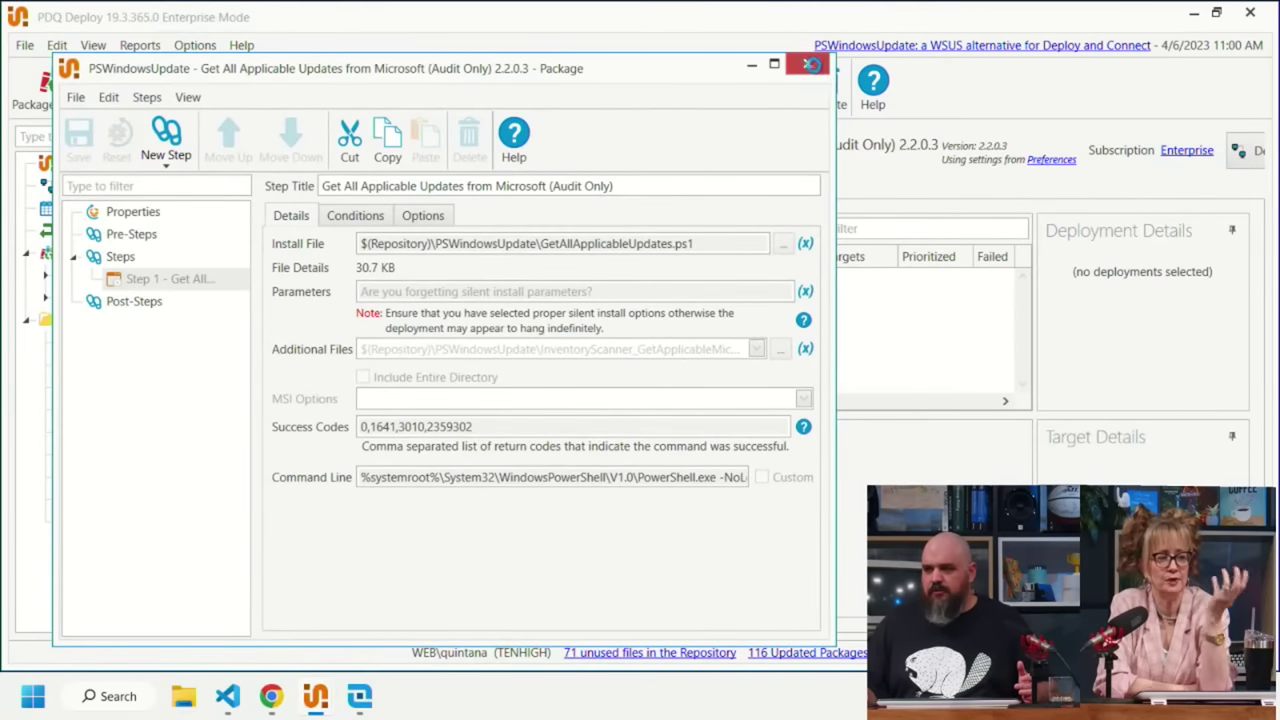
pyautogui.click(808, 63)
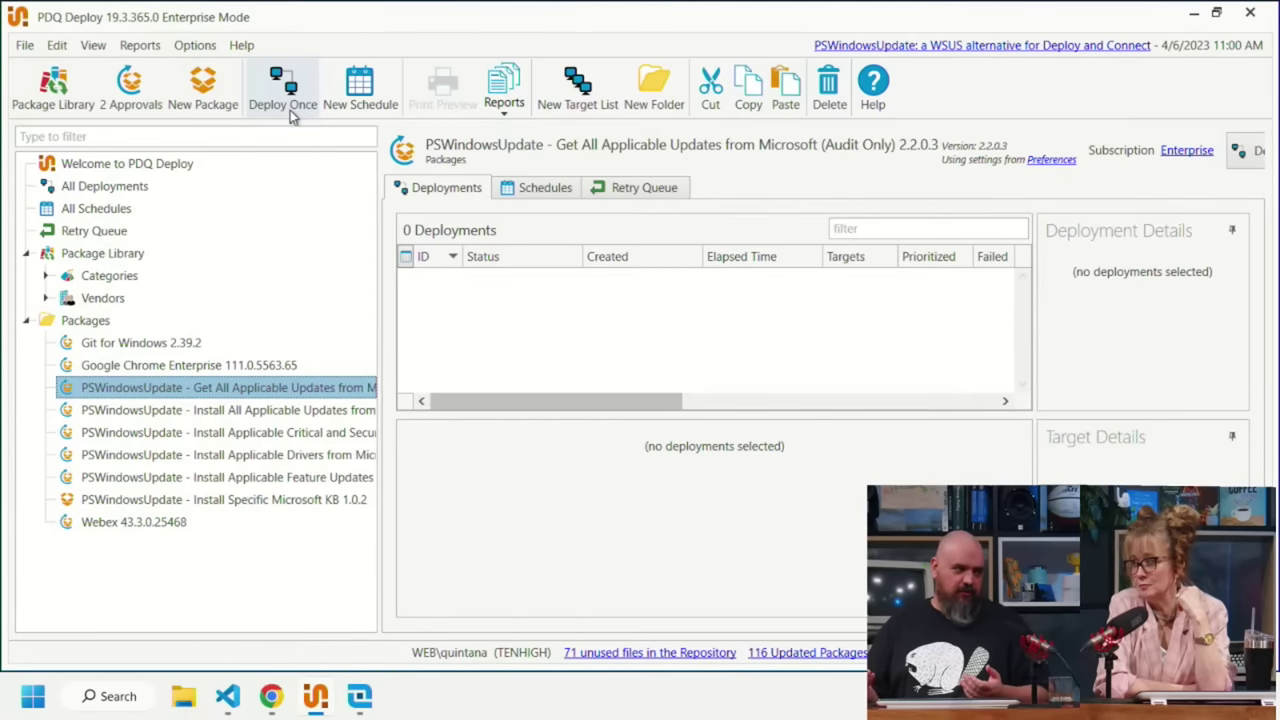
pyautogui.click(289, 93)
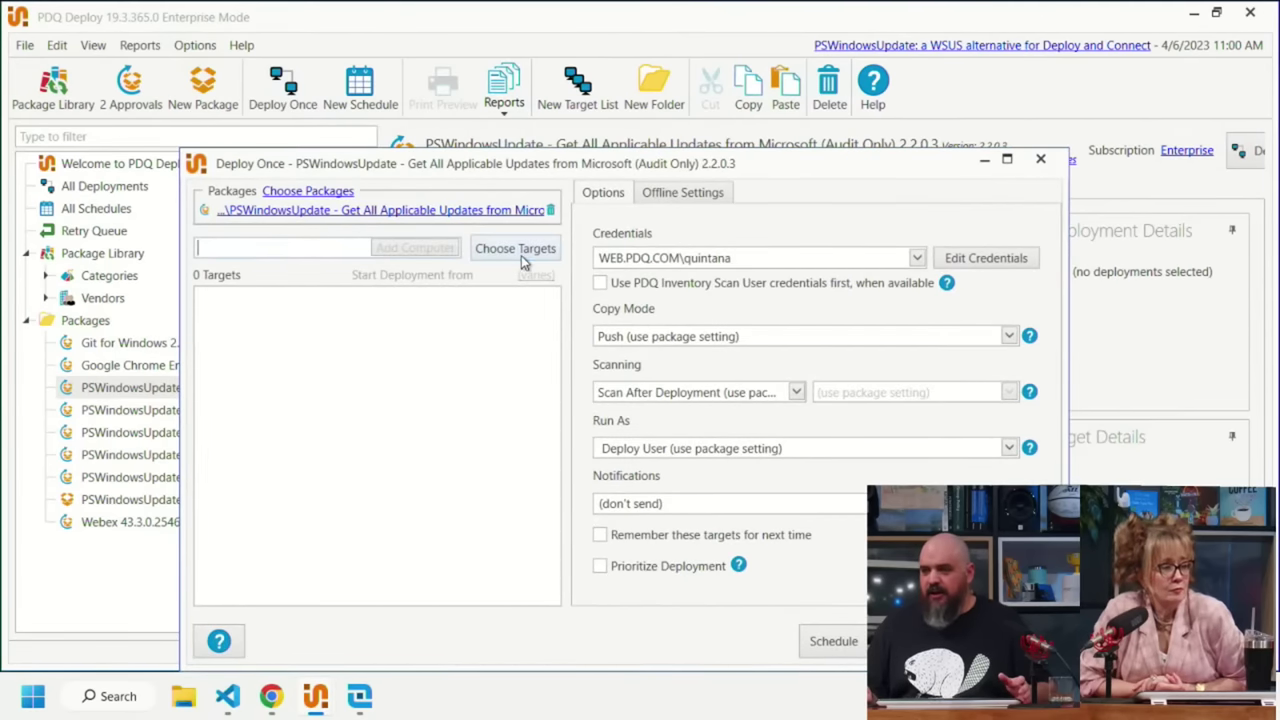
pyautogui.click(520, 252)
pyautogui.moveTo(543, 297)
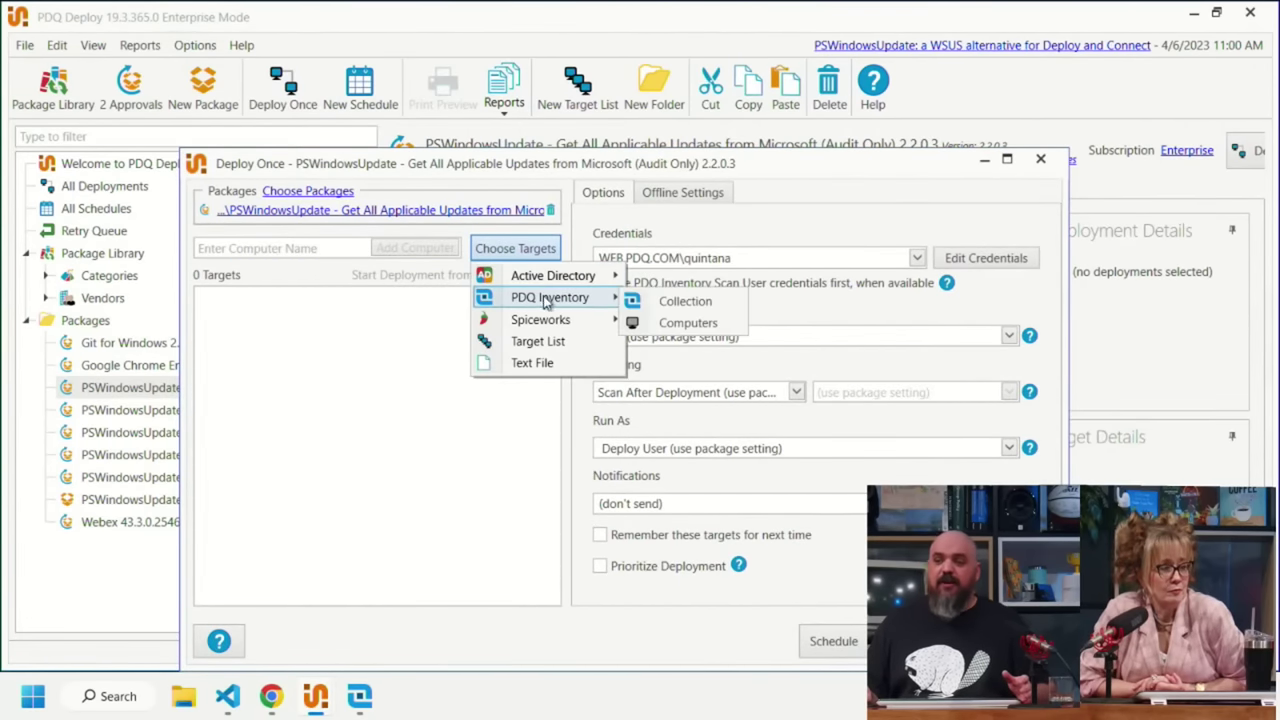
pyautogui.click(689, 325)
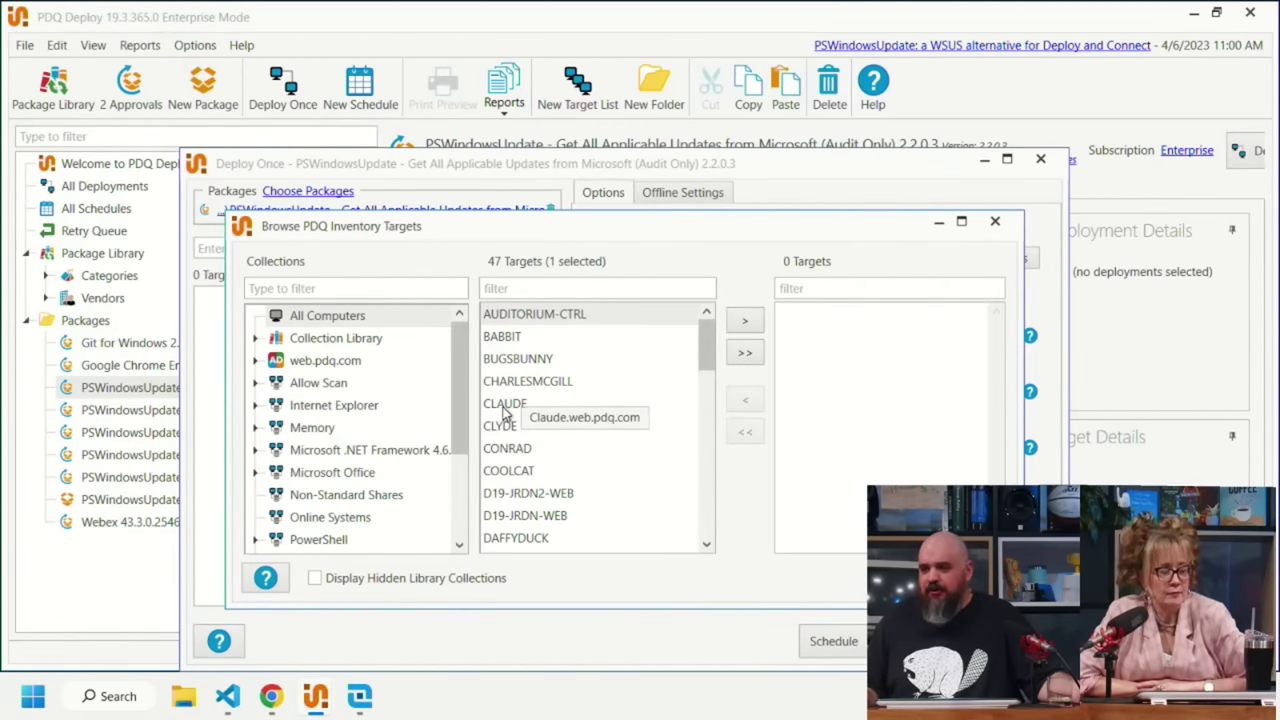
pyautogui.click(508, 472)
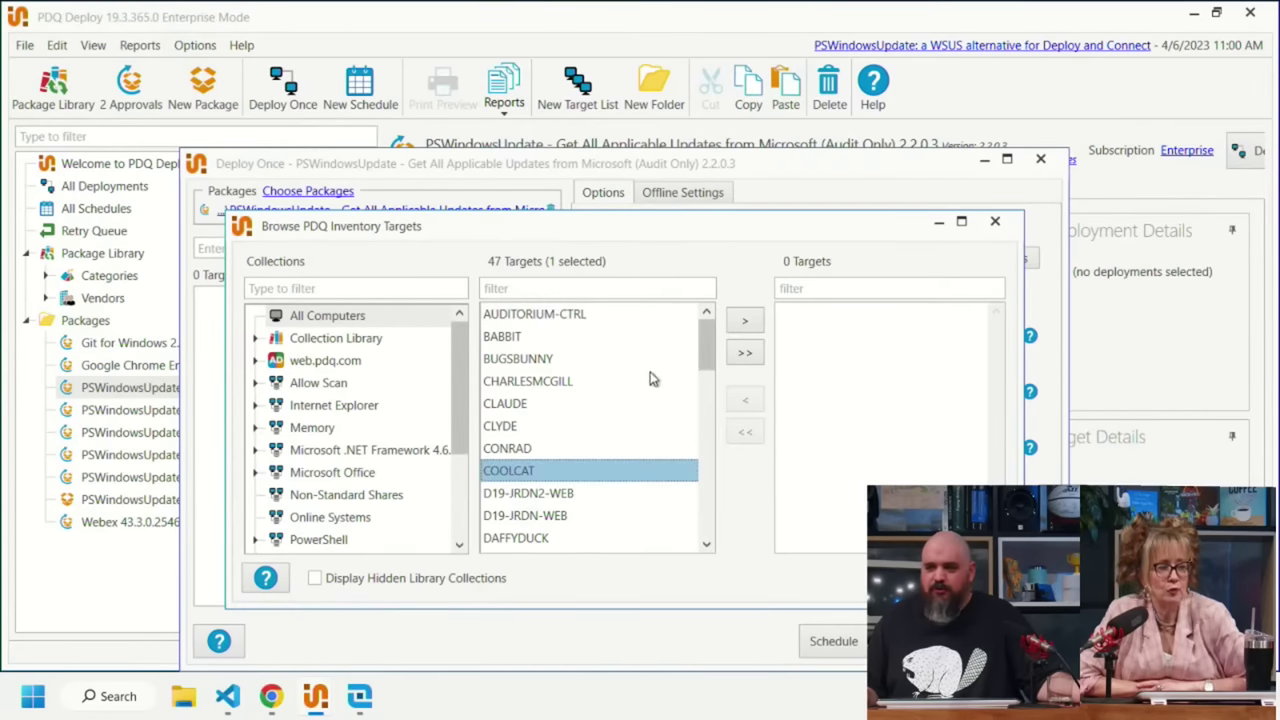
pyautogui.click(745, 323)
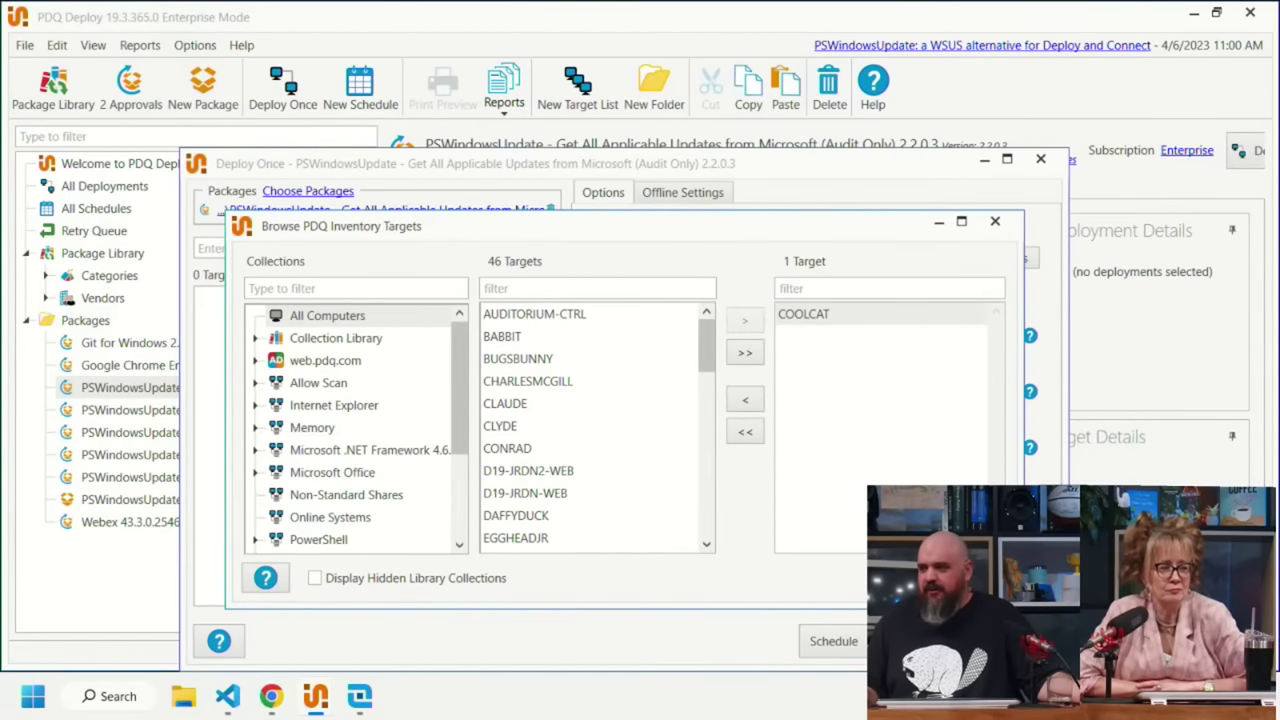
pyautogui.press('Return')
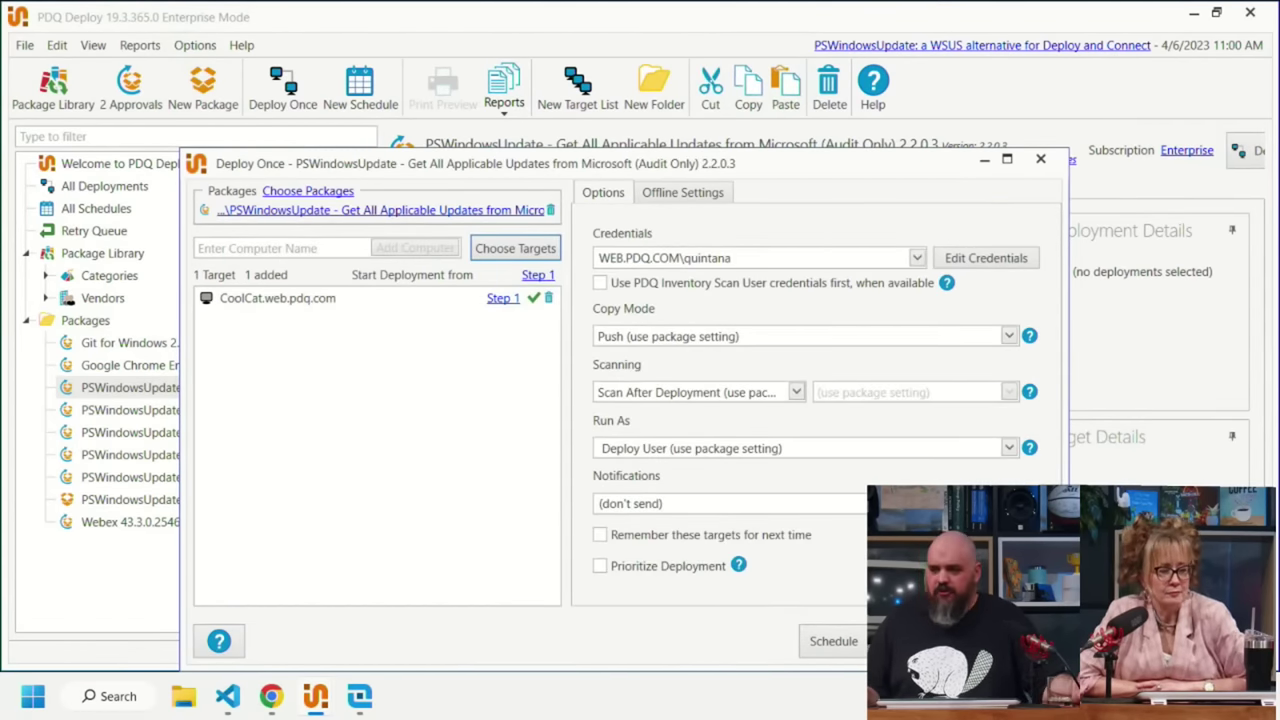
pyautogui.click(920, 641)
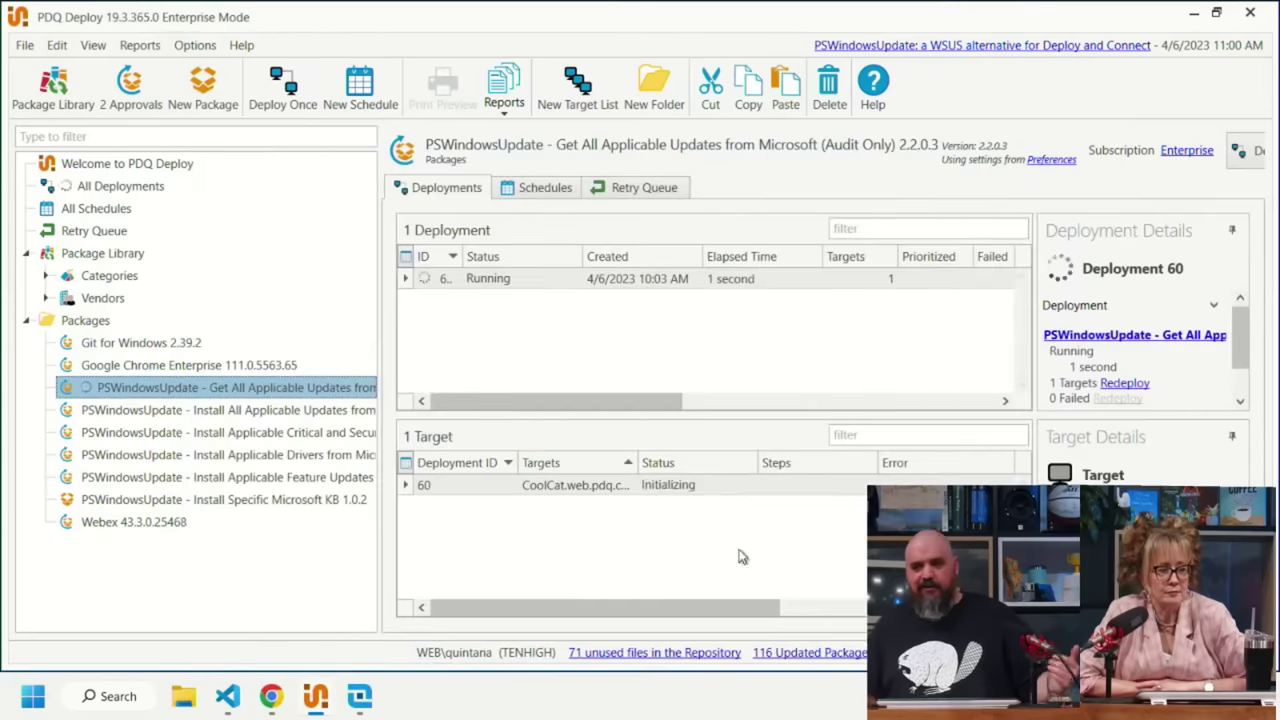
# - Widen the package tree and review the PSWindowsUpdate install packages, from All Applicable Updates through Specific Microsoft KB
pyautogui.click(168, 414)
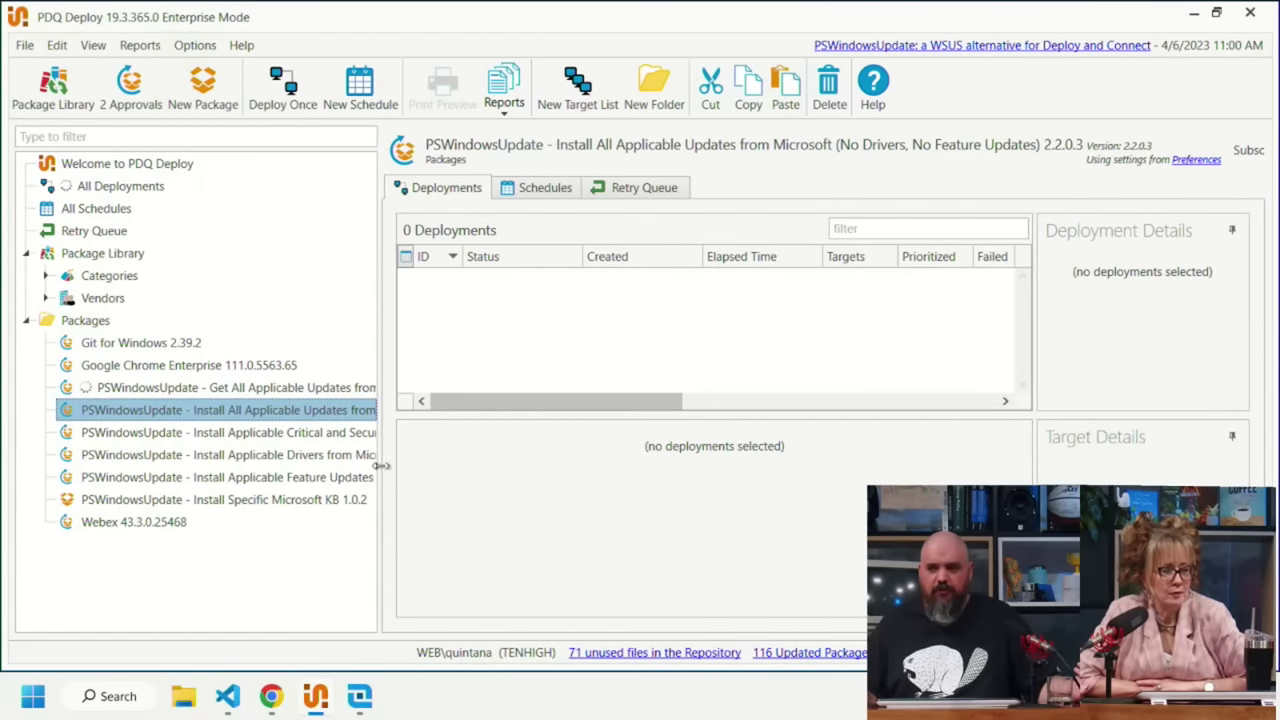
pyautogui.moveTo(374, 468); pyautogui.dragTo(582, 497)
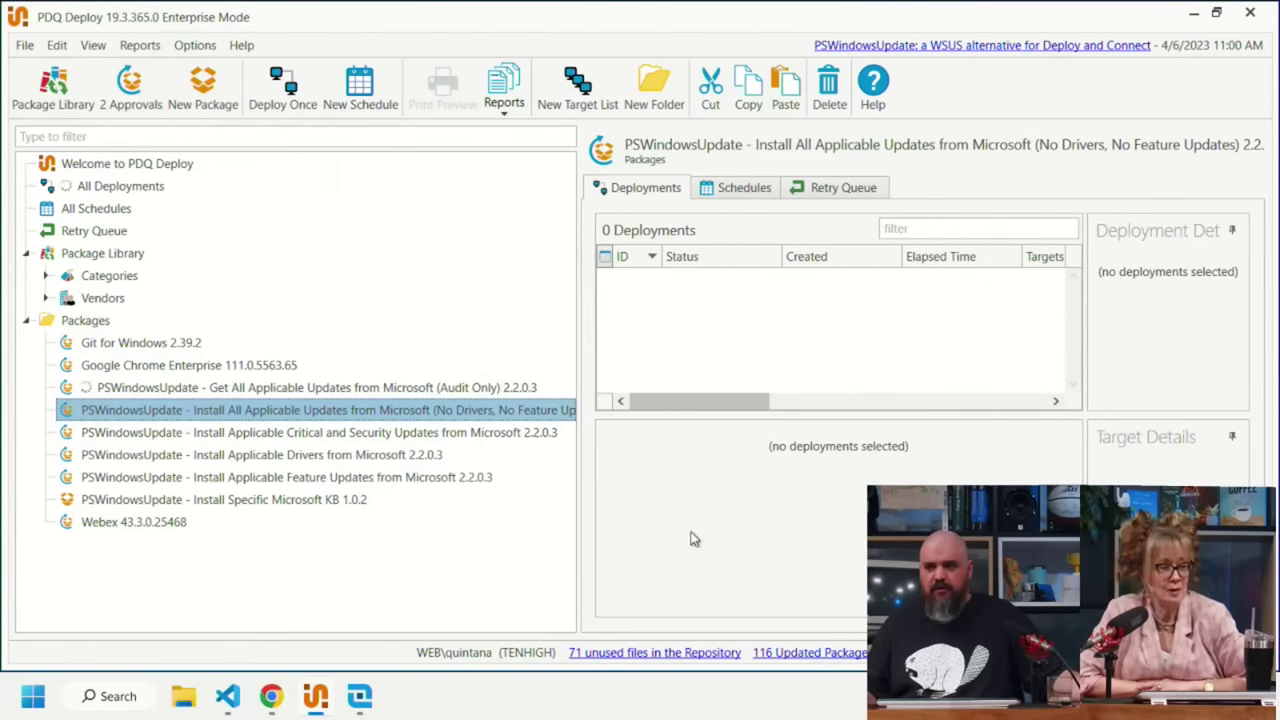
pyautogui.click(392, 440)
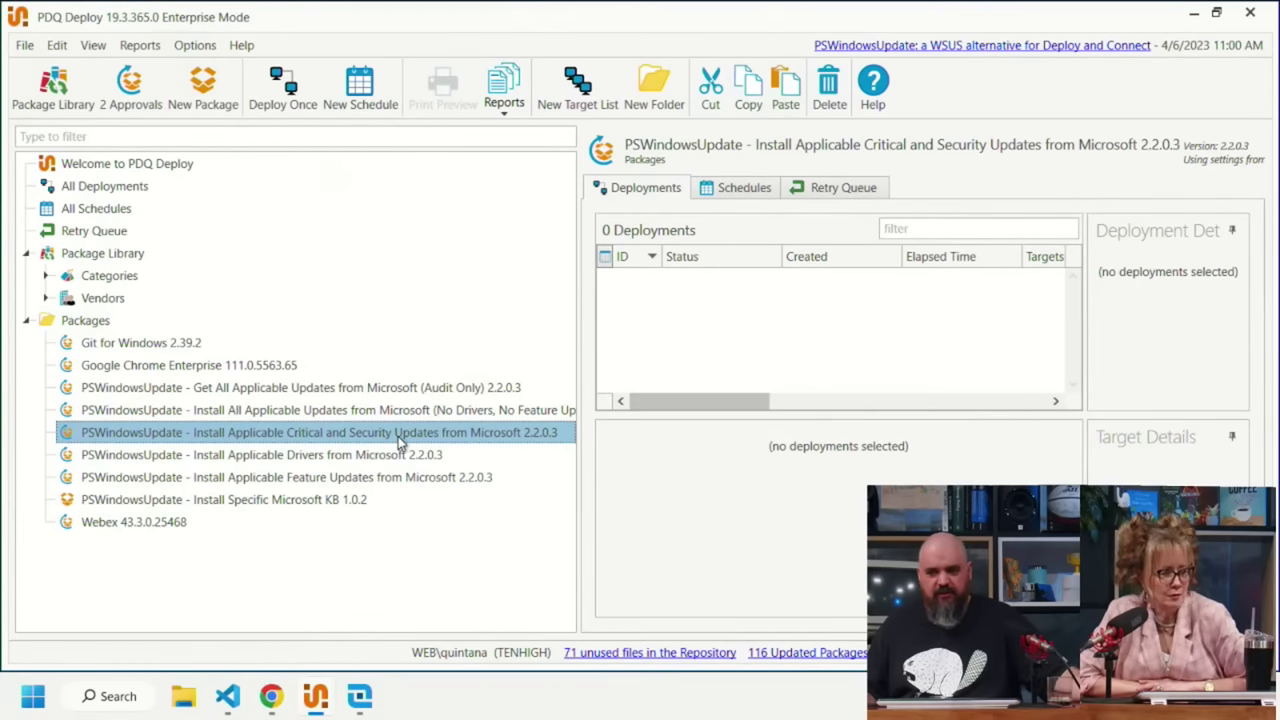
pyautogui.click(374, 462)
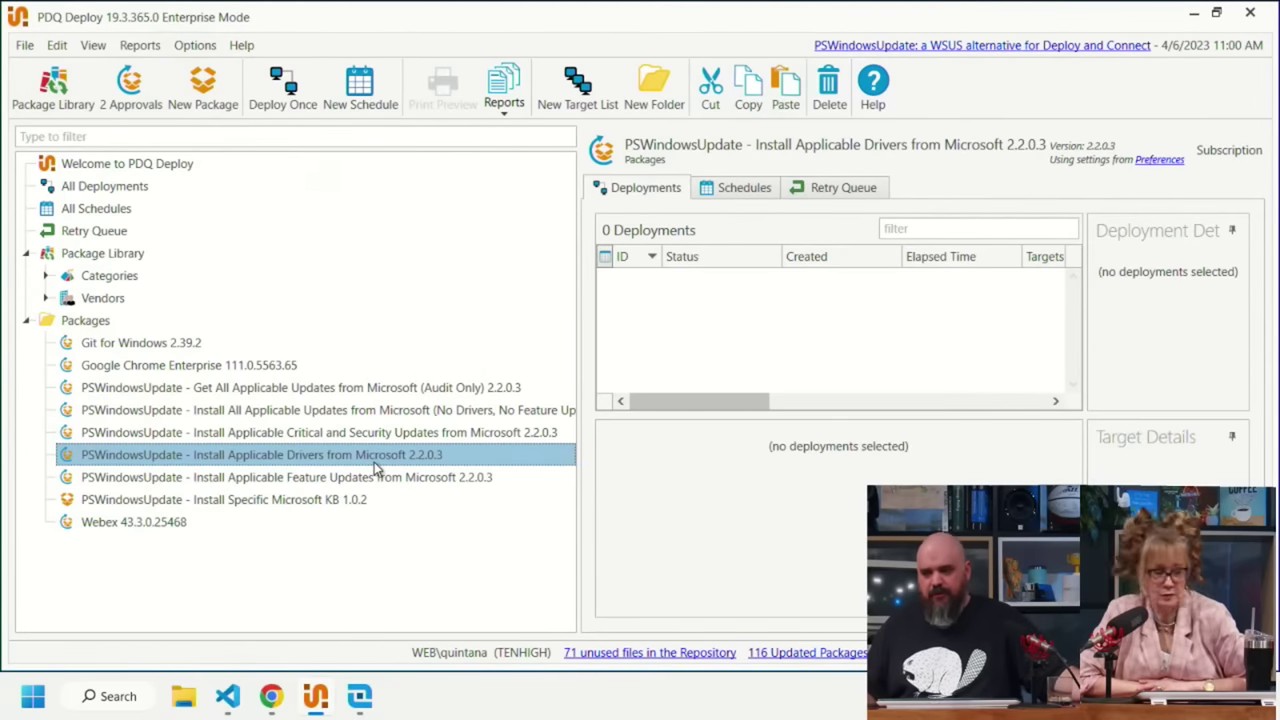
pyautogui.click(384, 480)
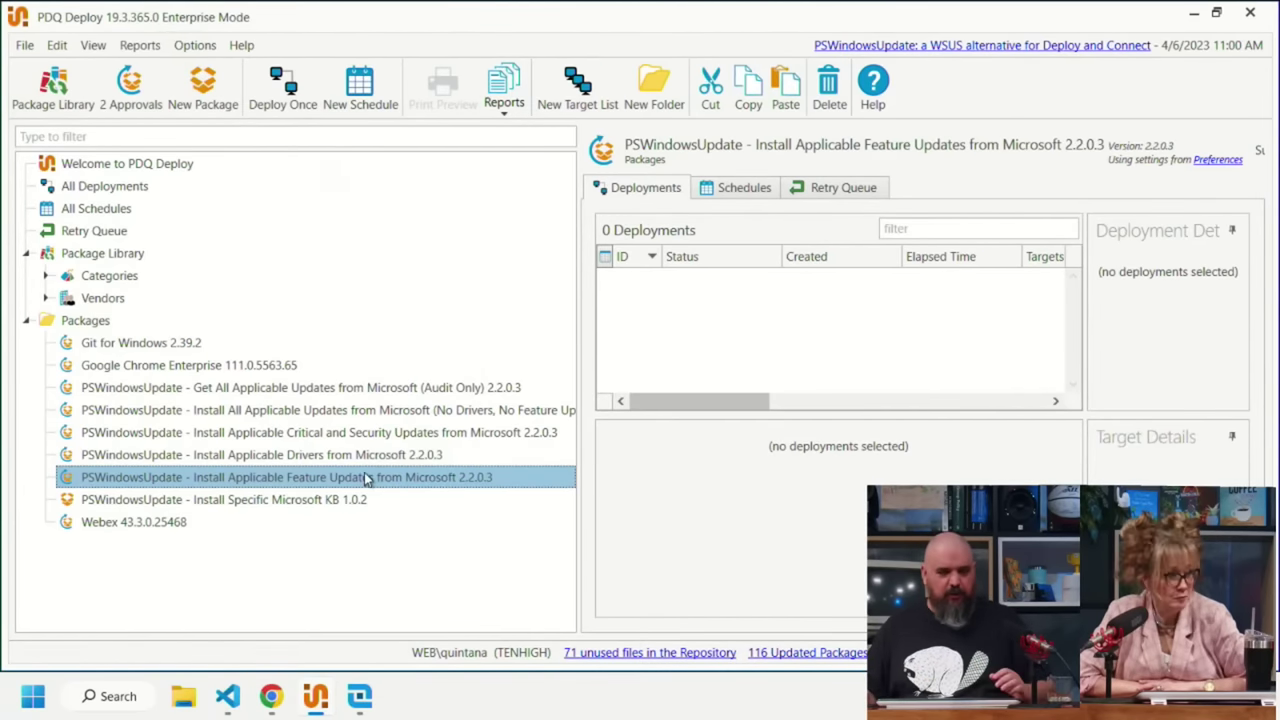
pyautogui.click(324, 505)
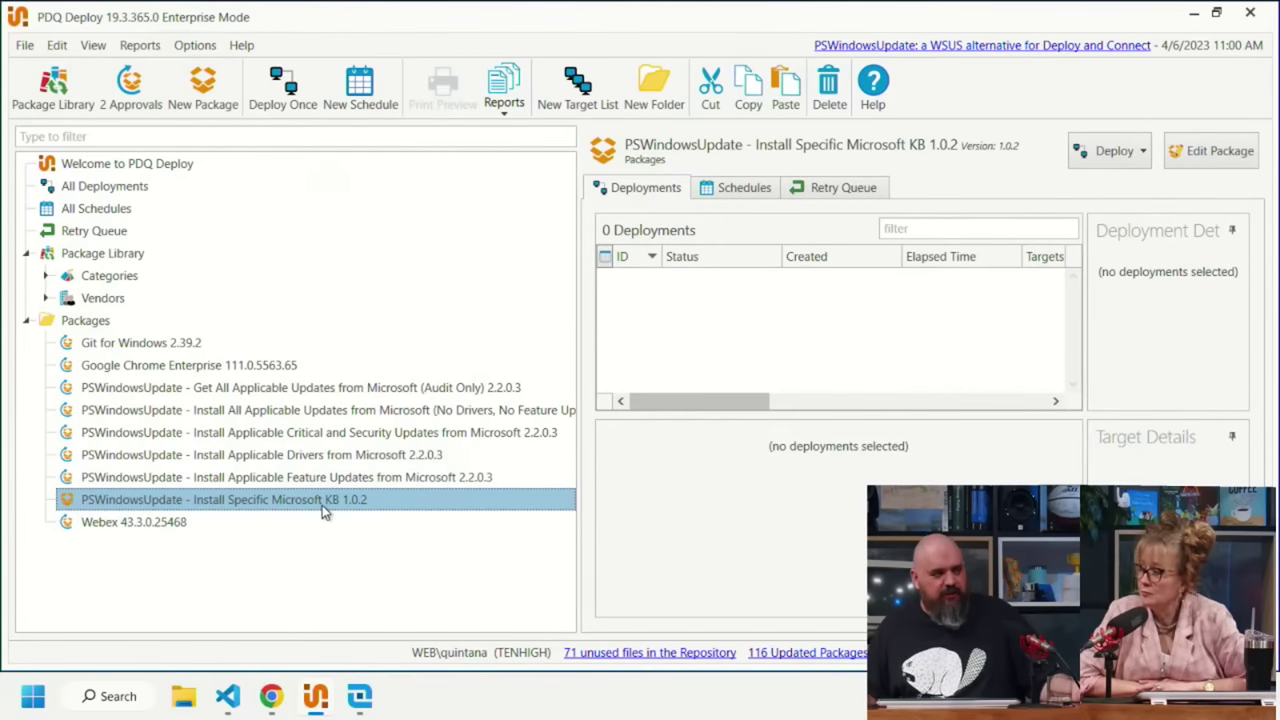
# - Open the output log of the audit-only deployment on CoolCat and examine its list of applicable updates
pyautogui.click(280, 389)
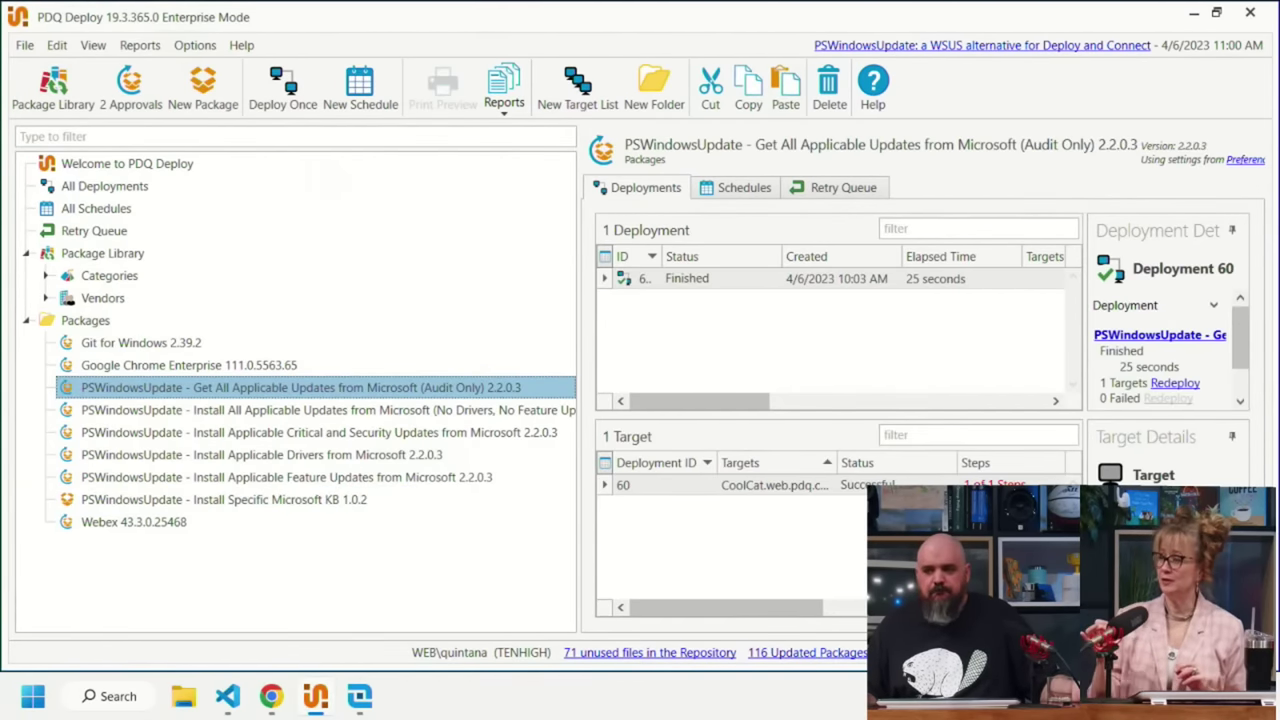
pyautogui.click(930, 489)
pyautogui.doubleClick(930, 489)
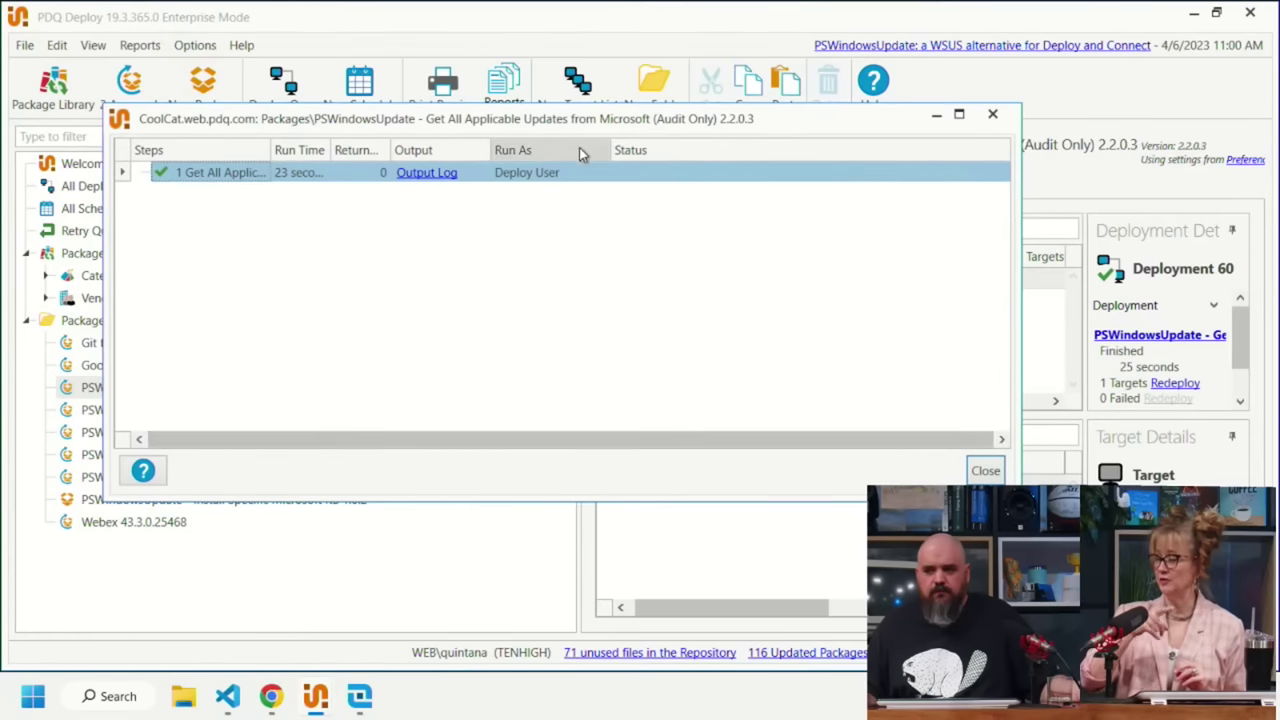
pyautogui.click(426, 174)
pyautogui.scroll(-2, 431, 334)
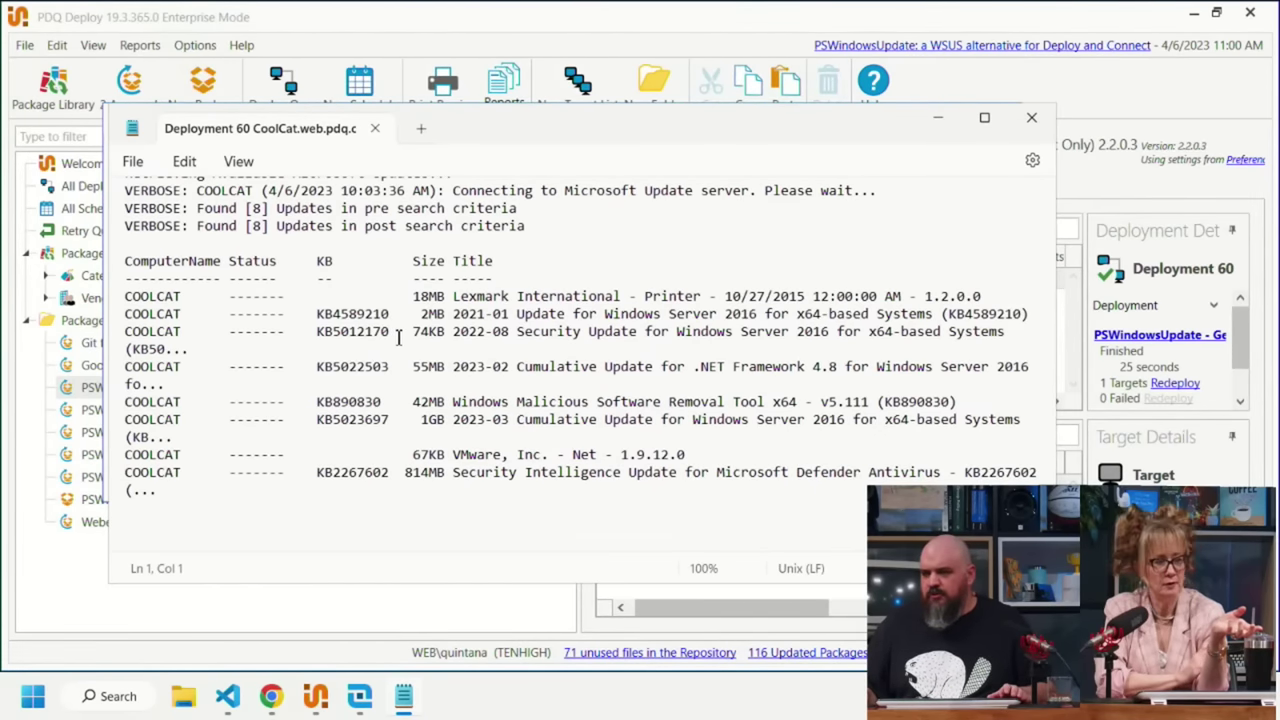
# - Copy the article ID KB5012170 from the output log, and close the log and the deployment details
pyautogui.moveTo(399, 337); pyautogui.dragTo(318, 336)
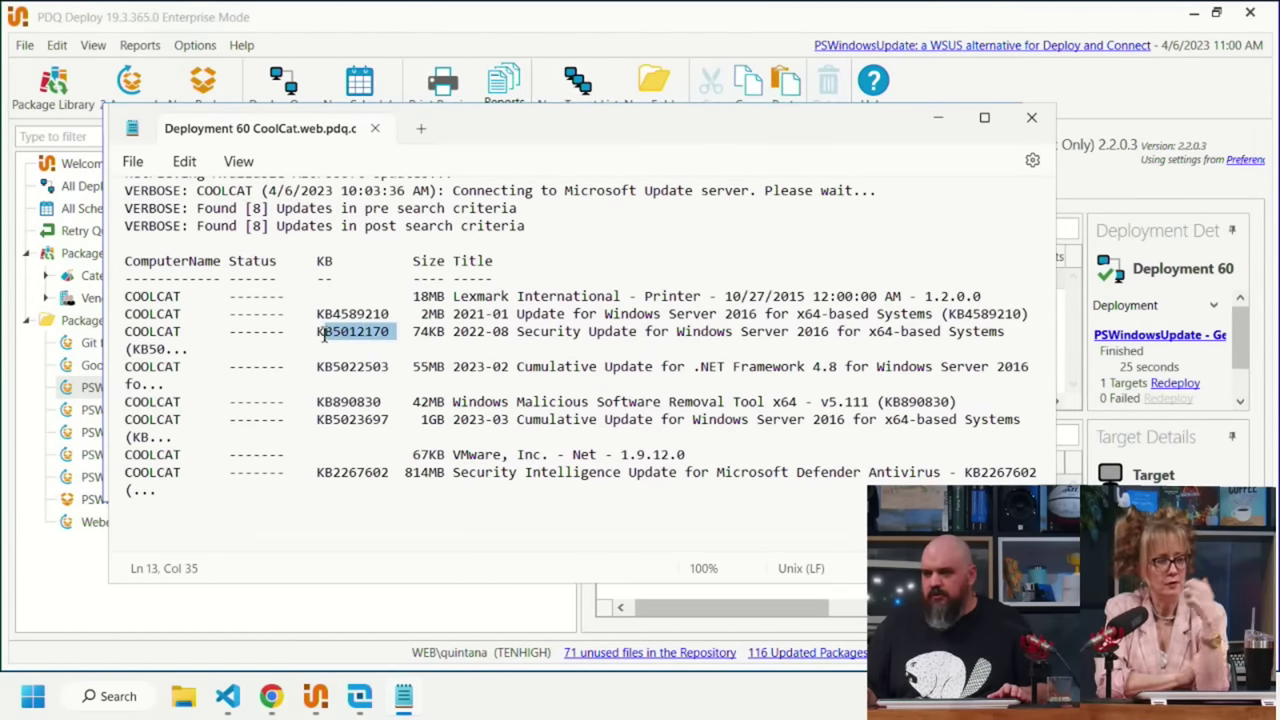
pyautogui.moveTo(392, 337); pyautogui.dragTo(314, 325)
pyautogui.hotkey('ctrl', 'c')
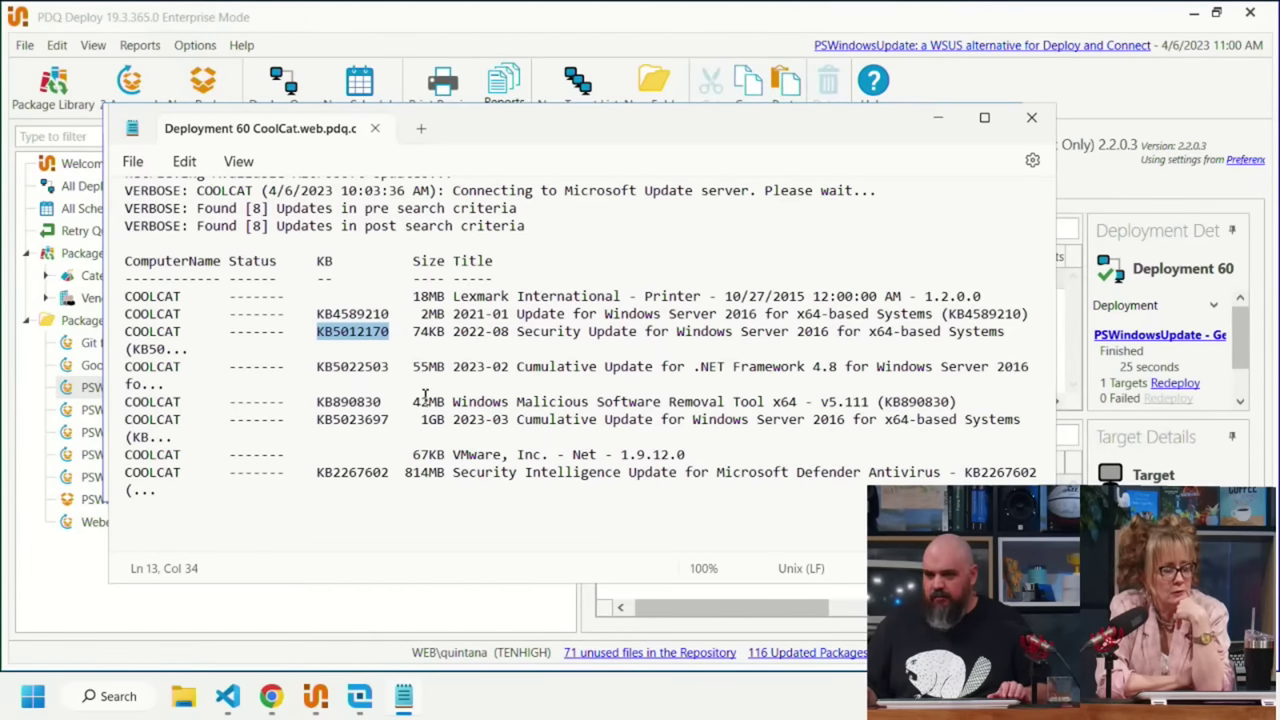
pyautogui.click(1031, 117)
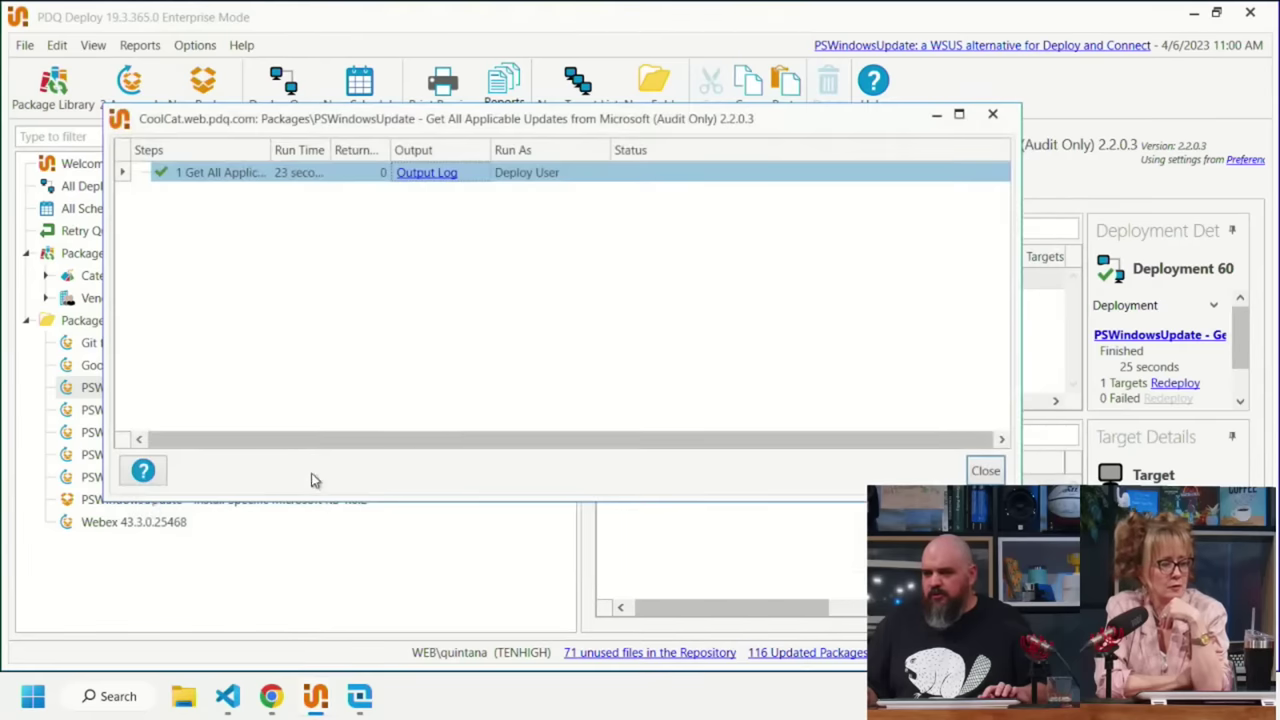
pyautogui.click(986, 468)
# - Set the KBArticleID parameter of the Install Specific Microsoft KB package to 'KB5012170', save the package and close it
pyautogui.click(238, 500)
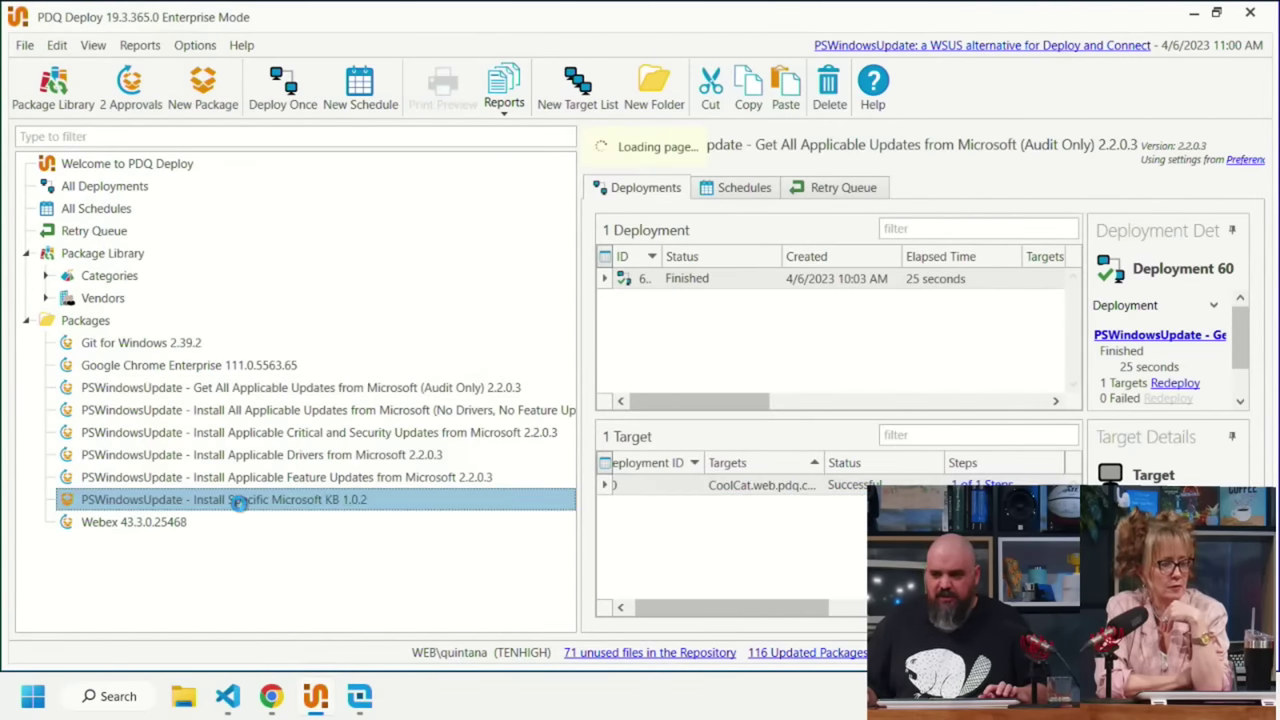
pyautogui.doubleClick(238, 500)
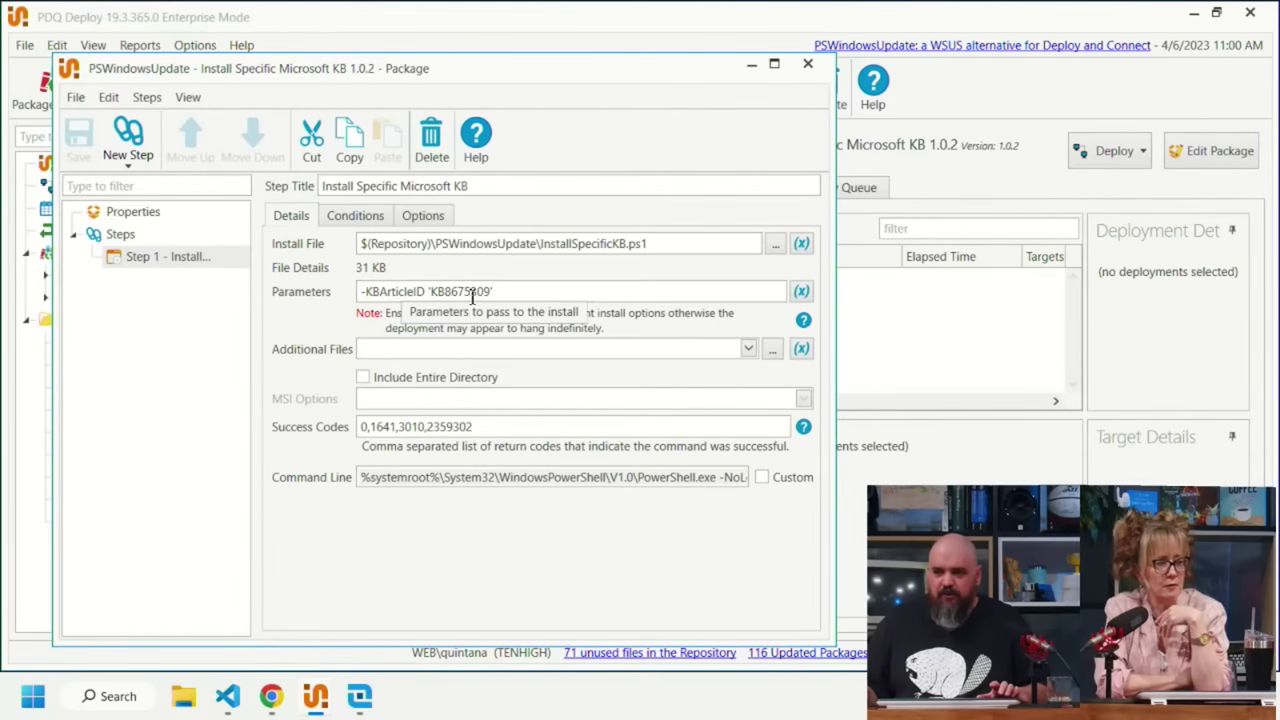
pyautogui.moveTo(491, 291); pyautogui.dragTo(434, 289)
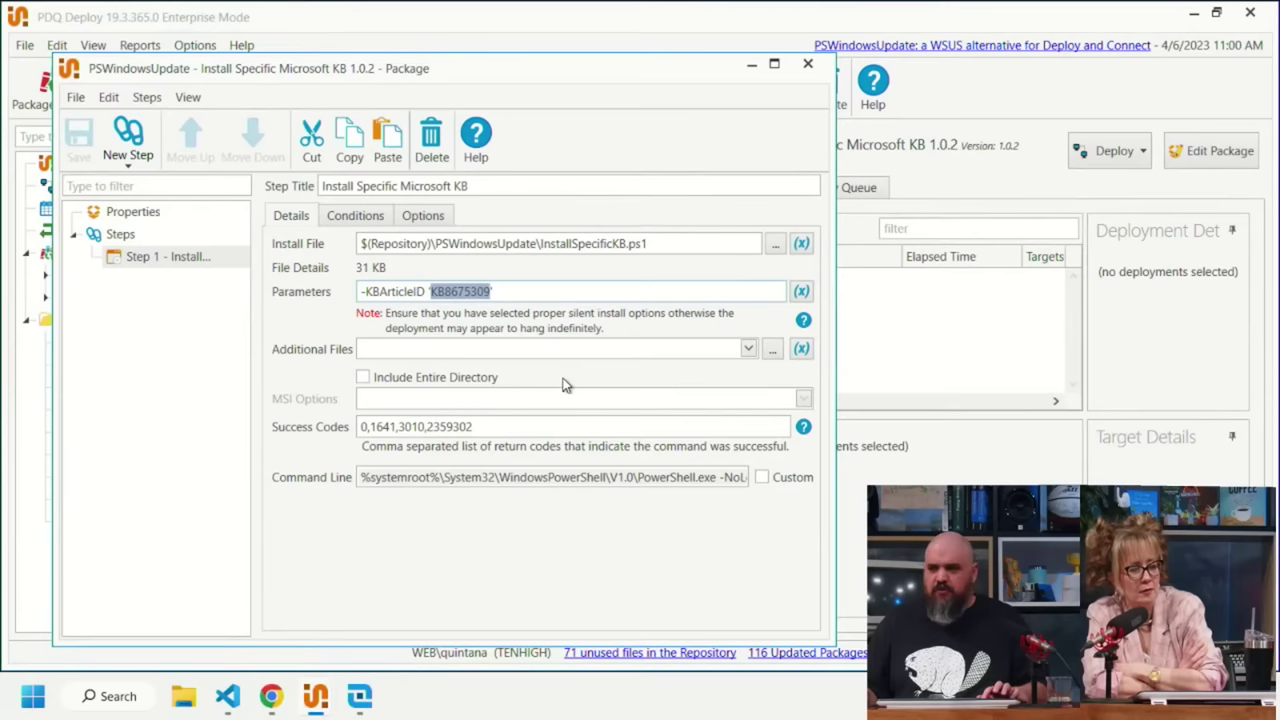
pyautogui.hotkey('ctrl', 'v')
pyautogui.click(82, 140)
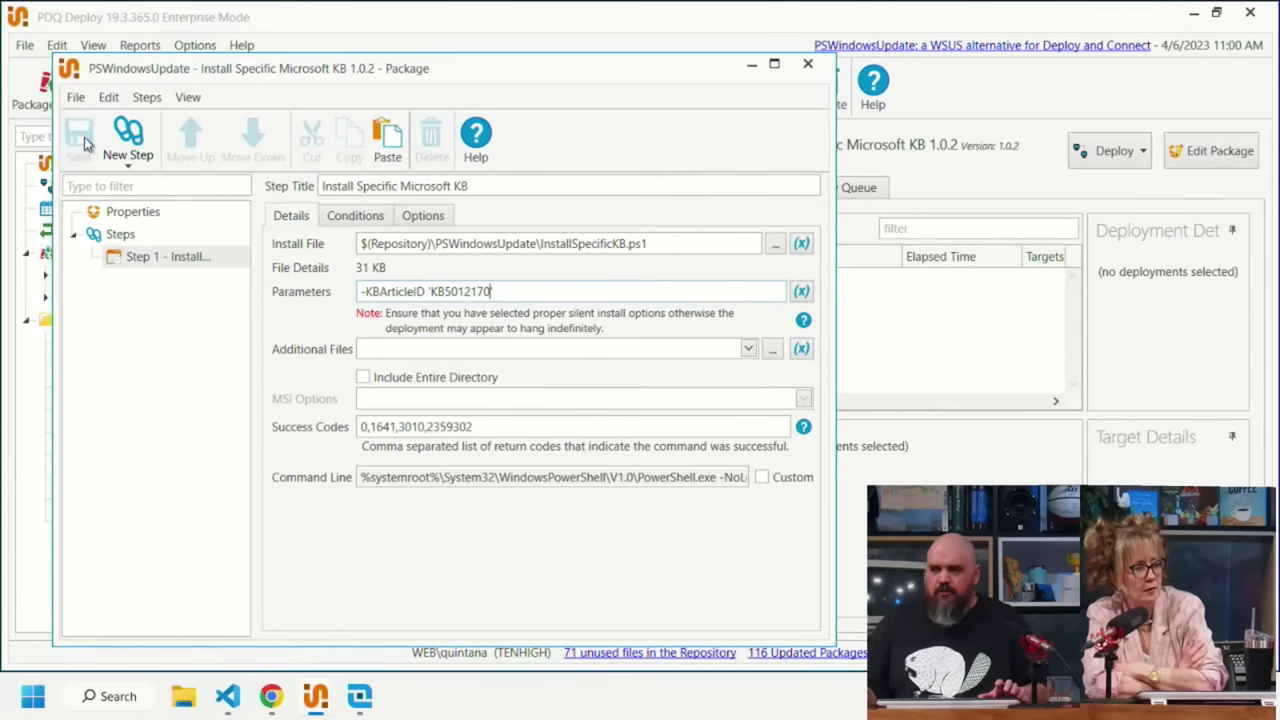
pyautogui.click(808, 66)
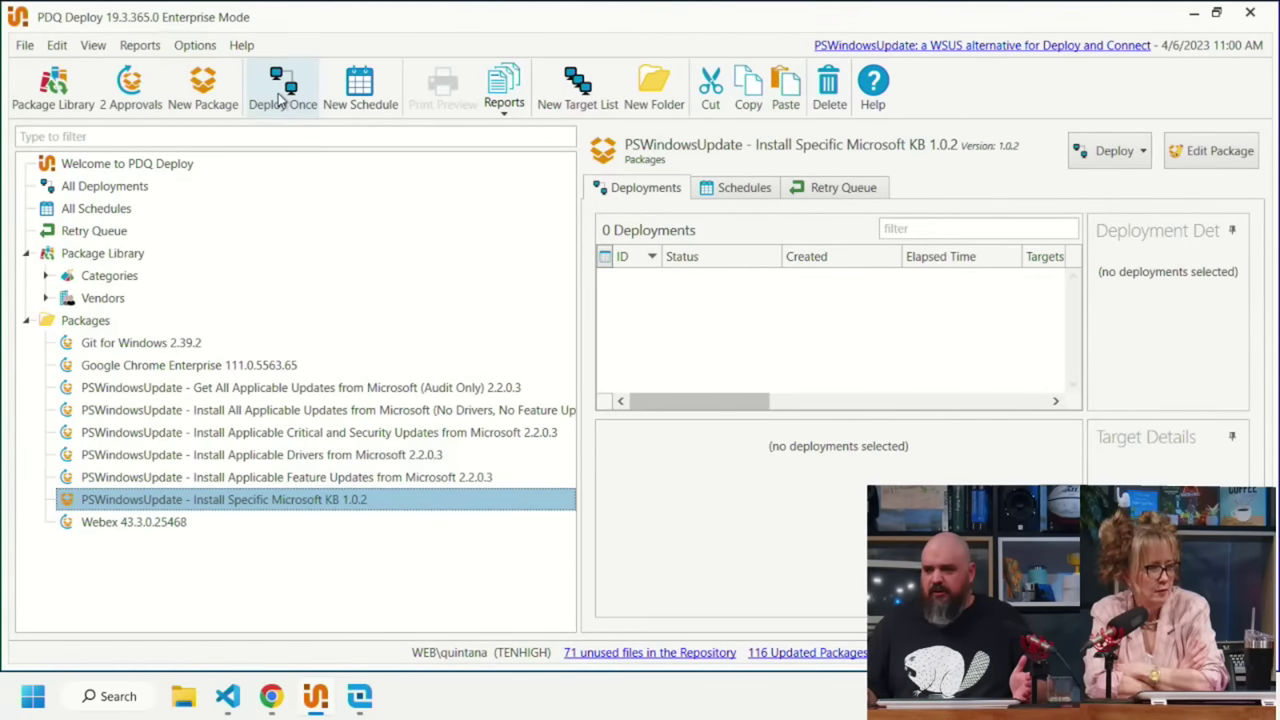
# - Deploy the Install Specific Microsoft KB package once to the computer coolcat
pyautogui.click(278, 93)
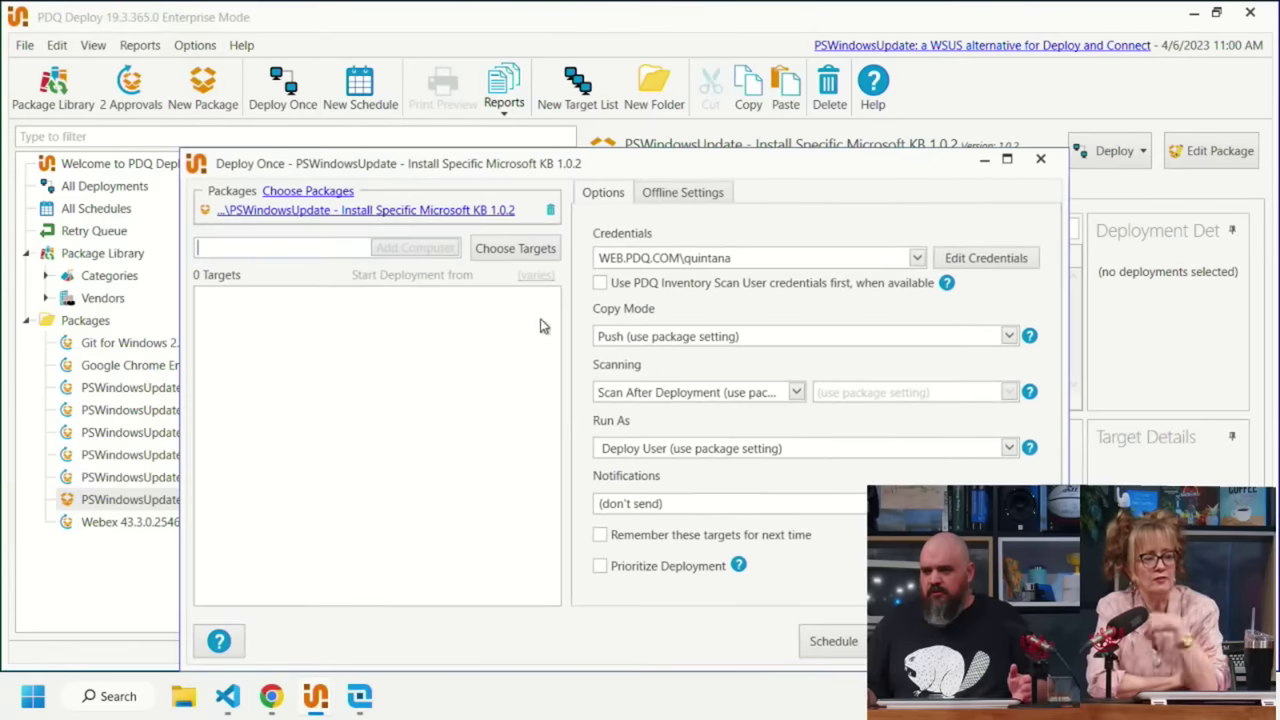
pyautogui.write('coolca')
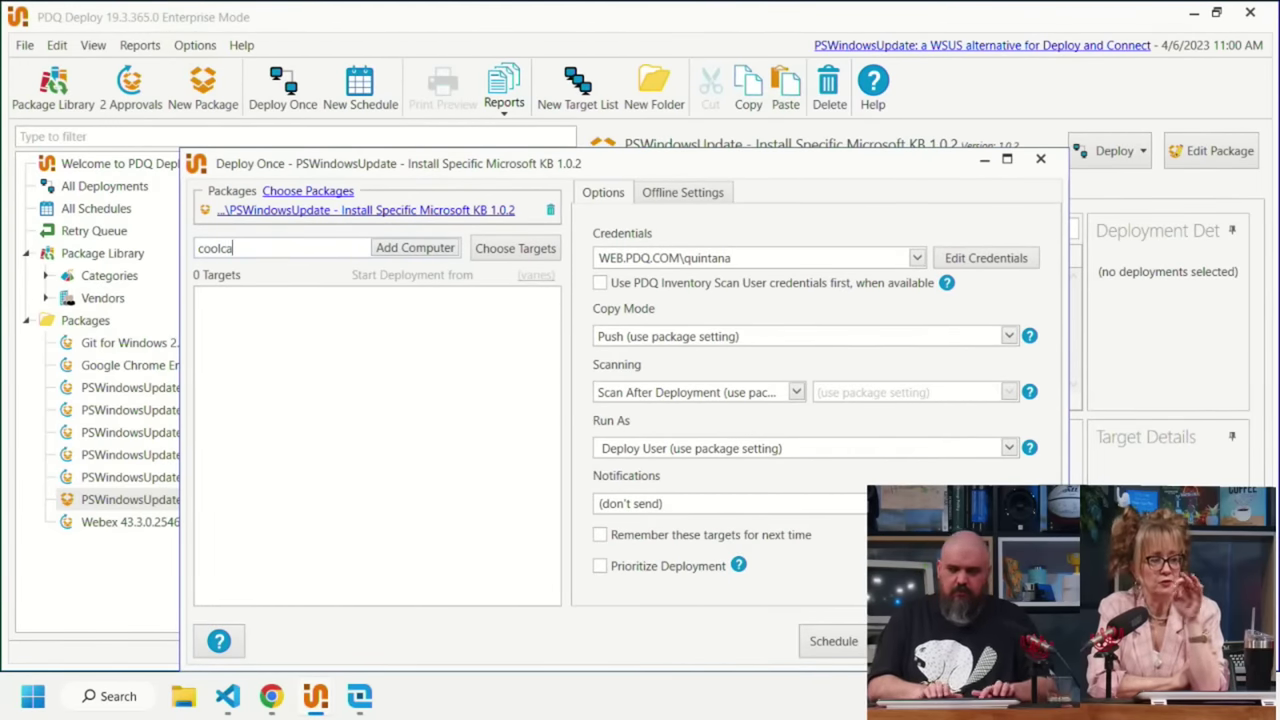
pyautogui.write('t')
pyautogui.press('Return')
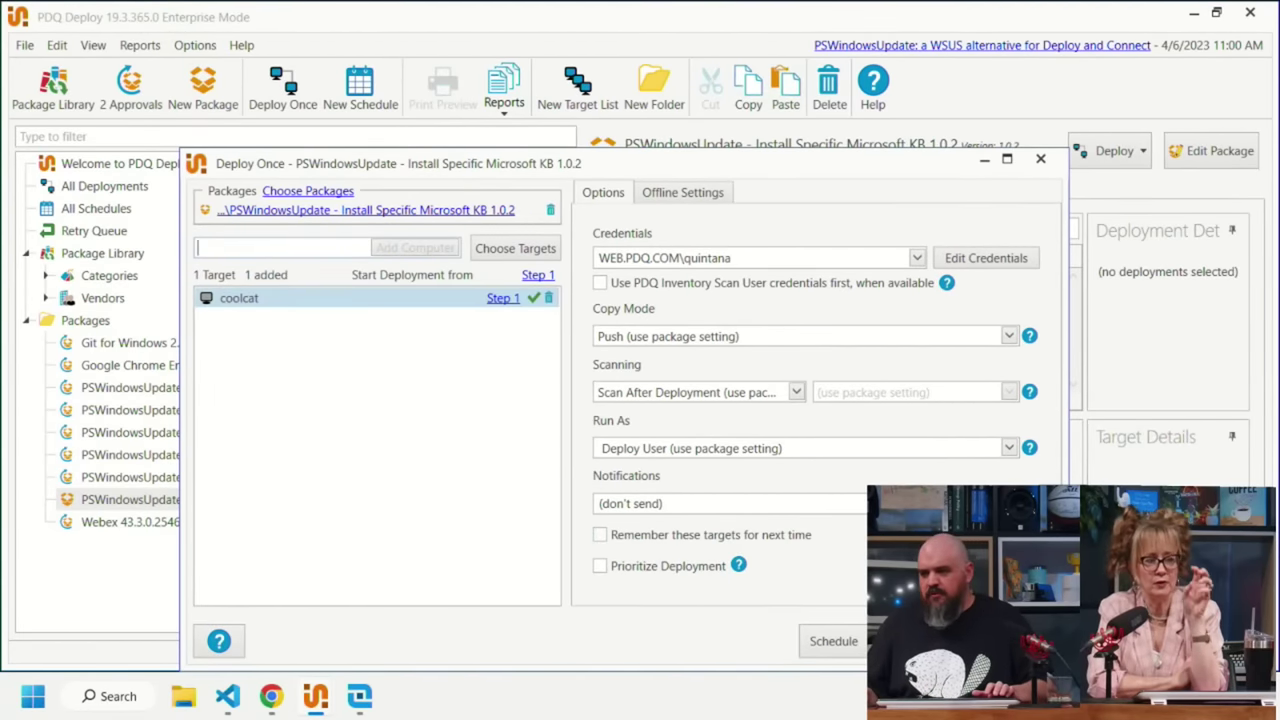
pyautogui.press('Return')
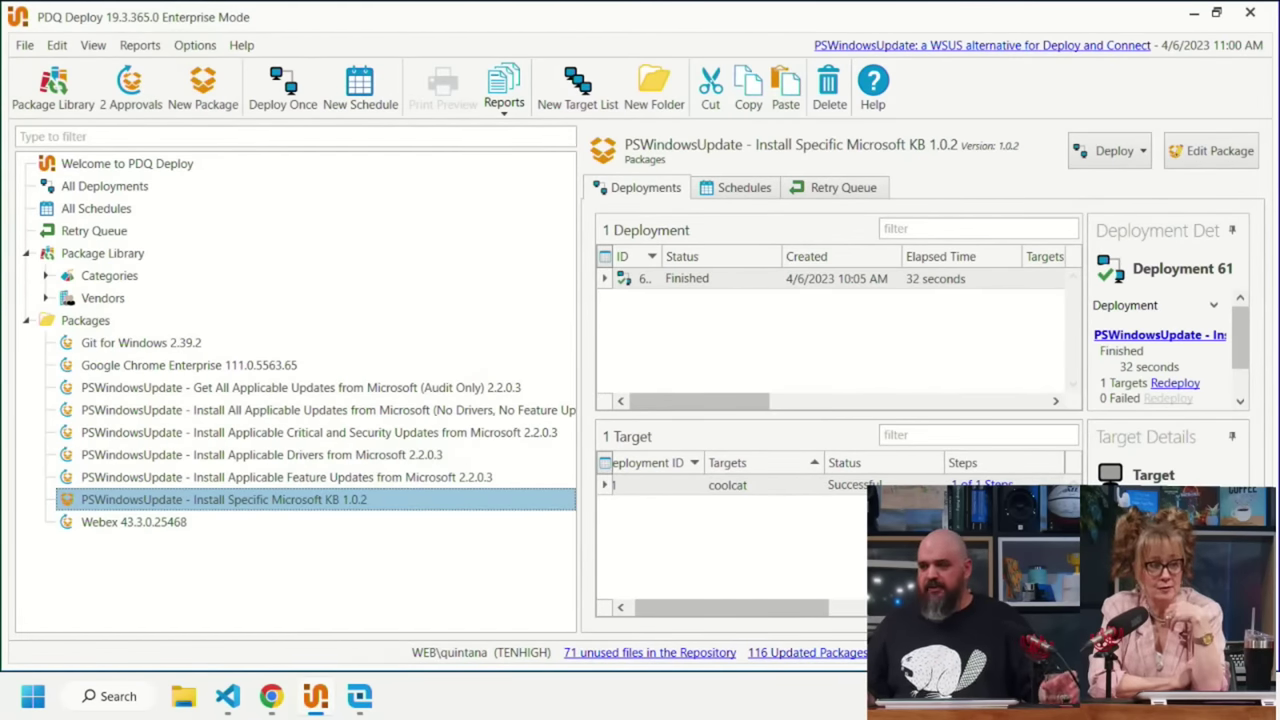
# - Open the output log of the KB install deployment on coolcat, examine its final installation line, and close the log and details
pyautogui.doubleClick(850, 485)
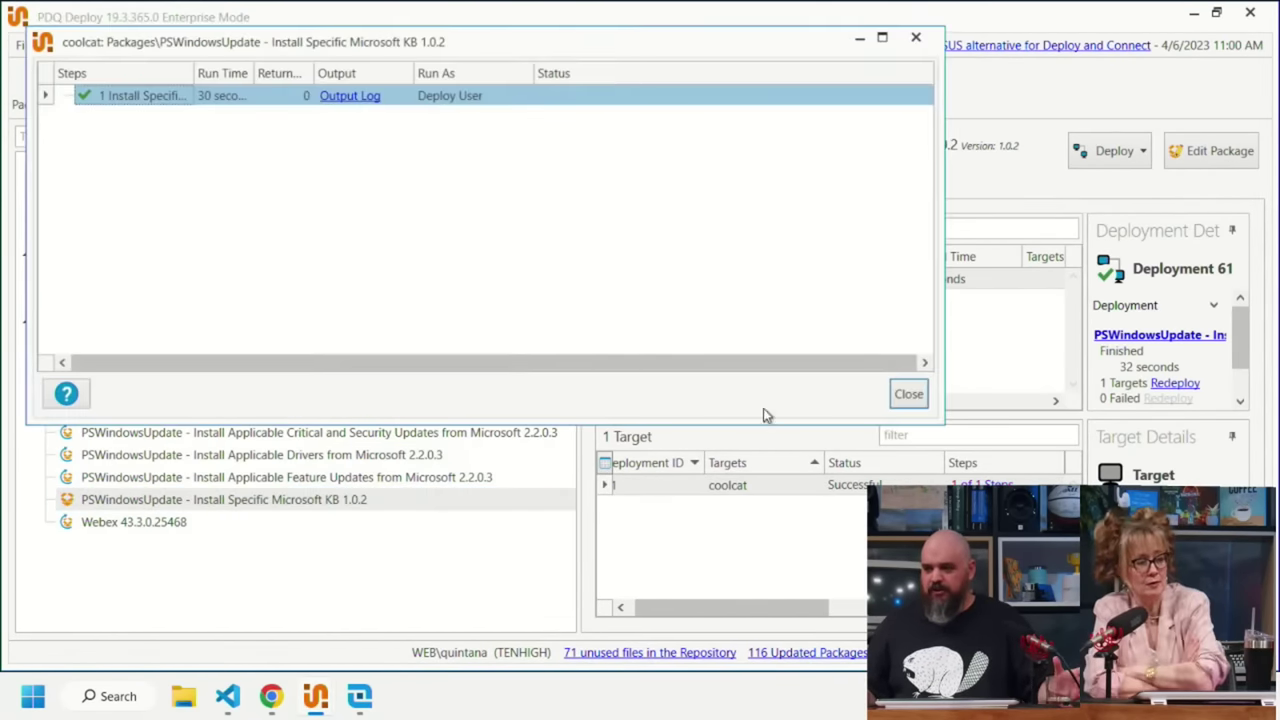
pyautogui.scroll(-10, 410, 400)
pyautogui.scroll(-8, 410, 400)
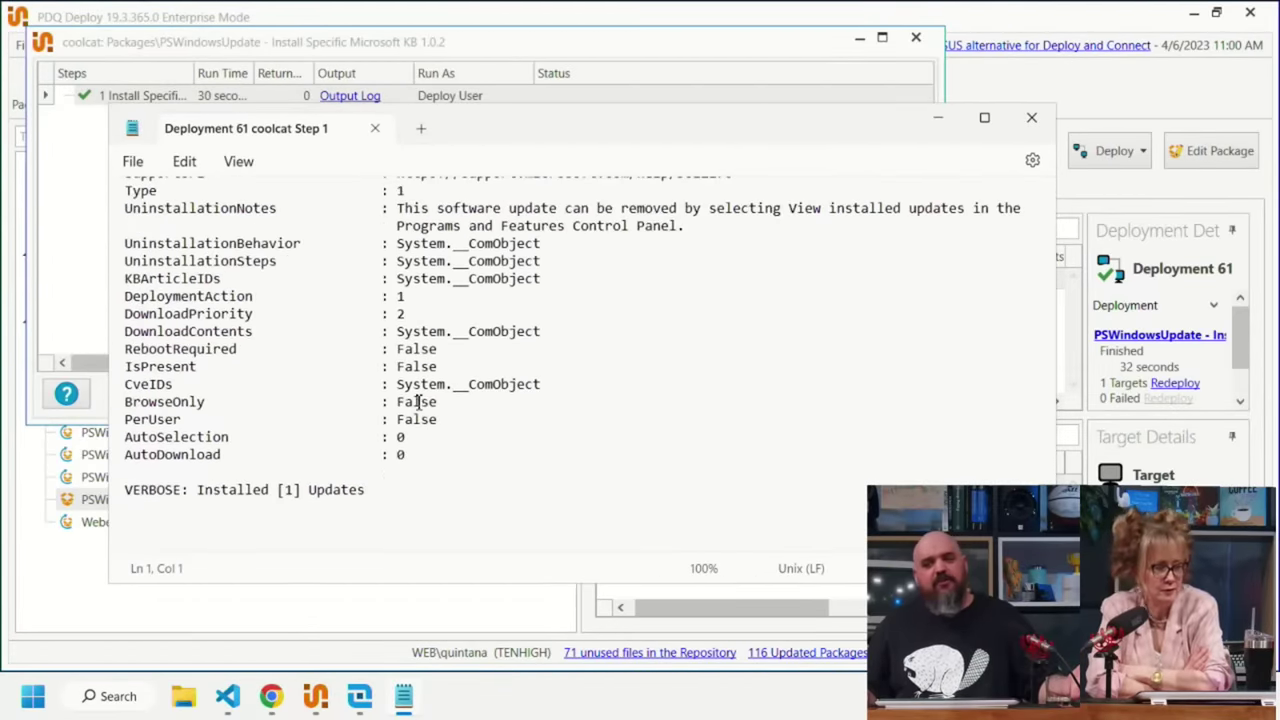
pyautogui.moveTo(392, 497); pyautogui.dragTo(166, 490)
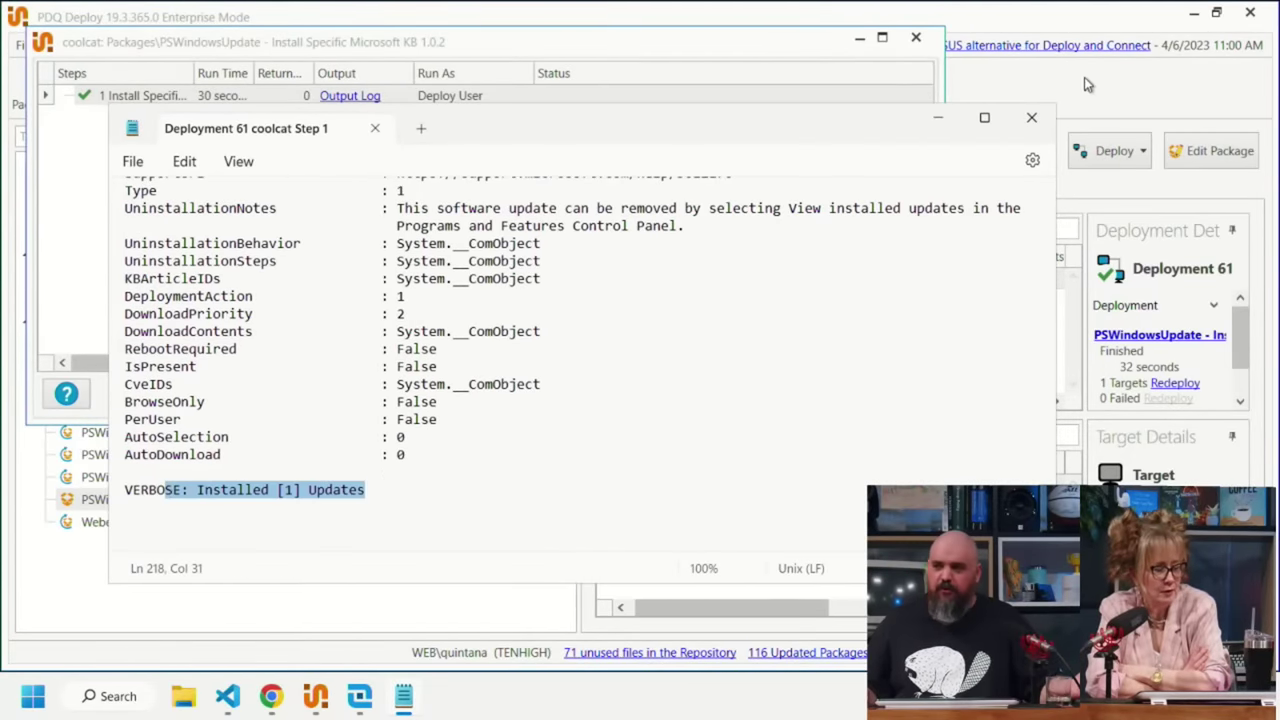
pyautogui.click(1031, 117)
pyautogui.click(915, 37)
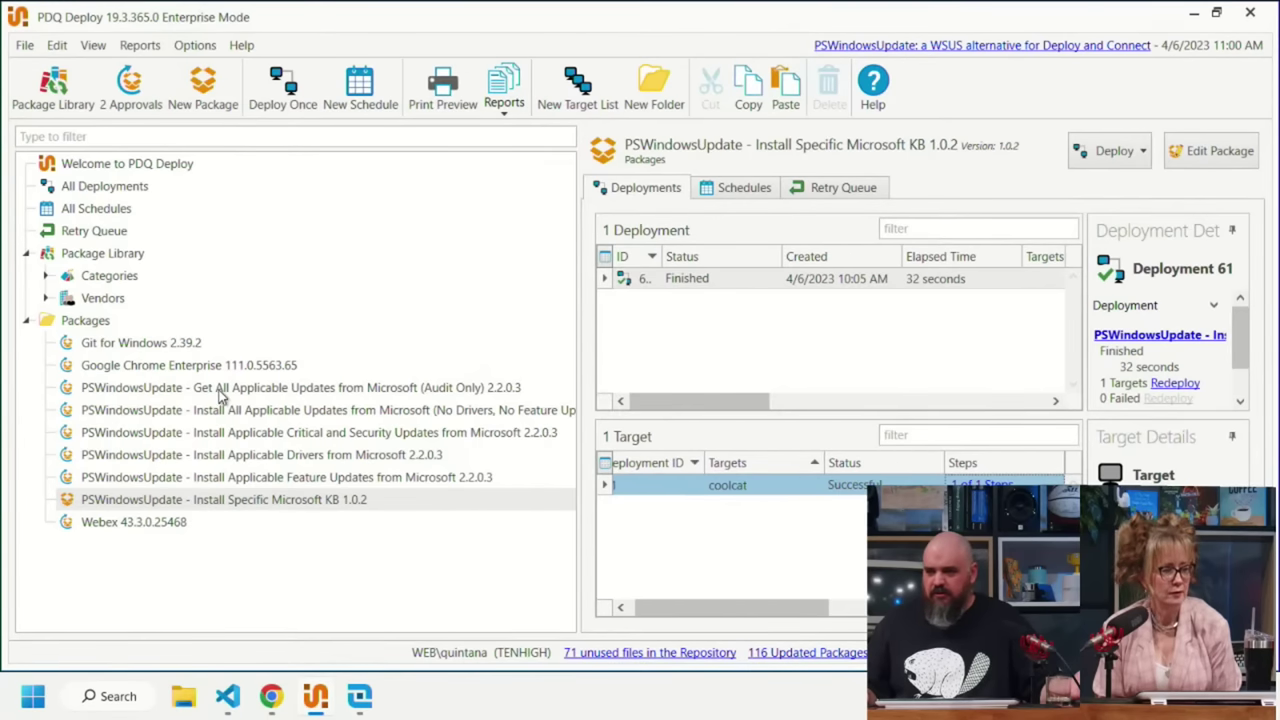
# - Redeploy the Get All Applicable Updates from Microsoft (Audit Only) package to CoolCat
pyautogui.click(219, 393)
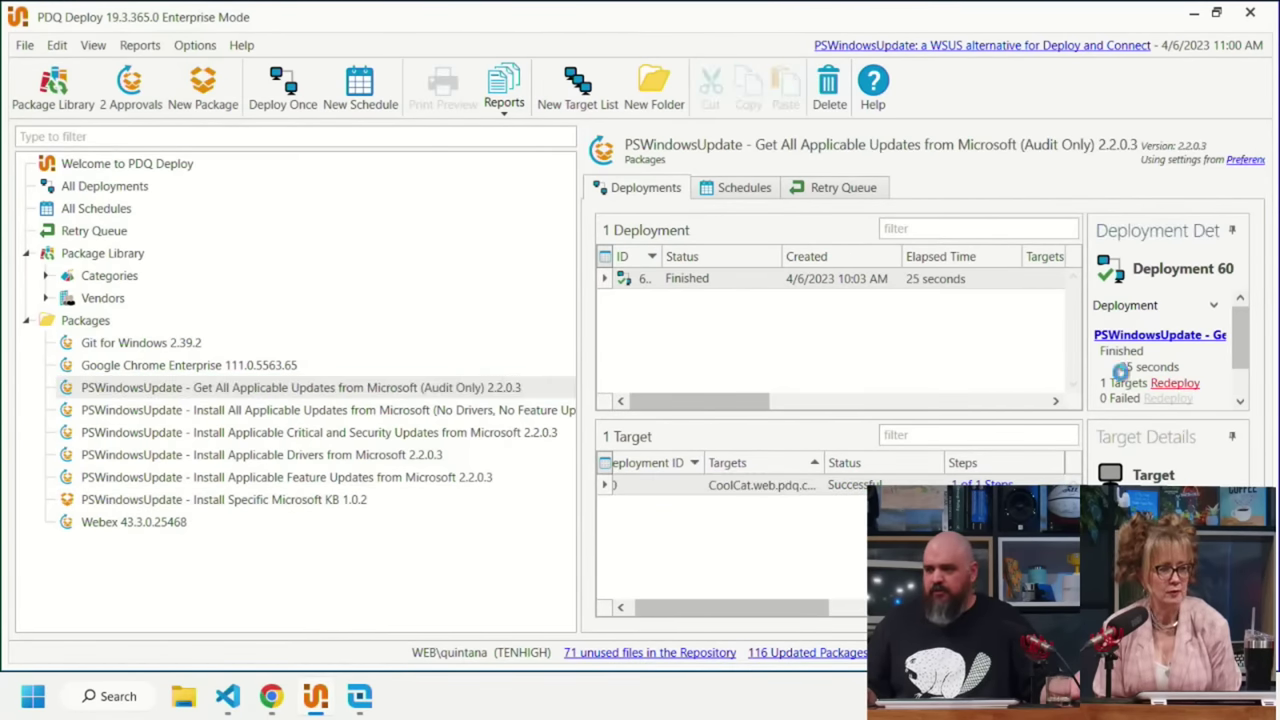
pyautogui.click(1175, 383)
pyautogui.click(957, 640)
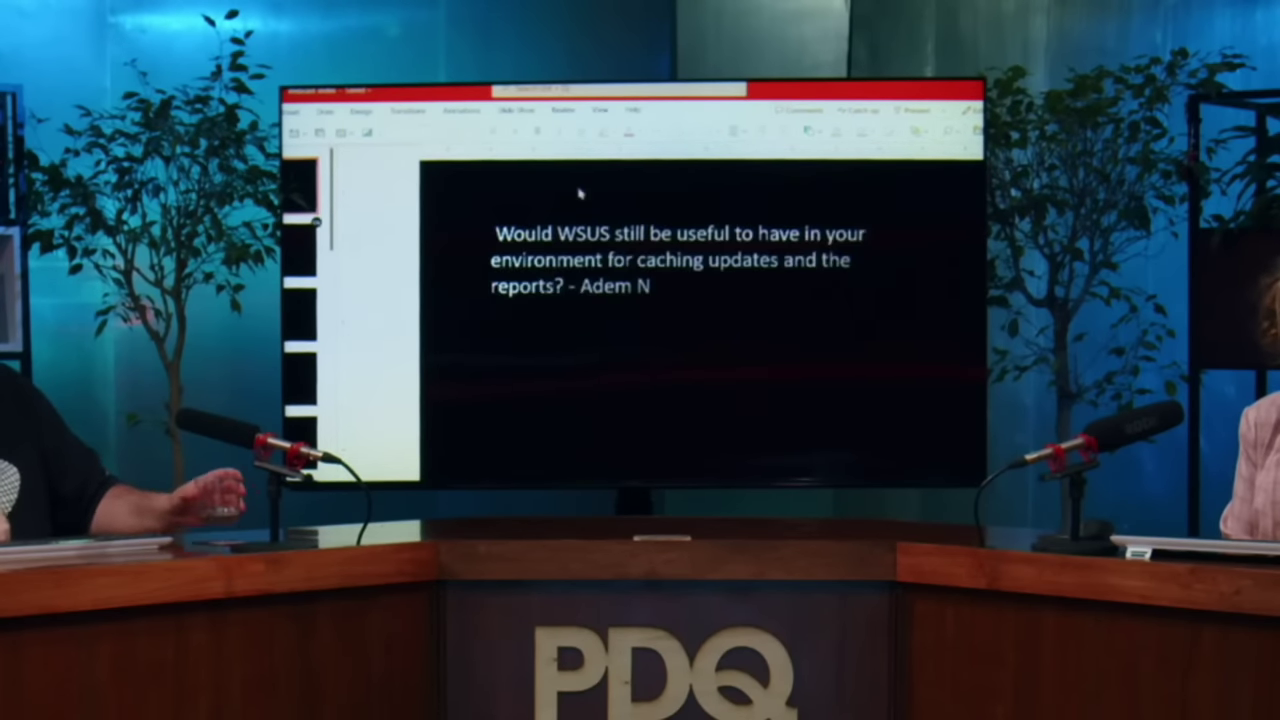
pyautogui.hotkey('ctrl', 'F1')
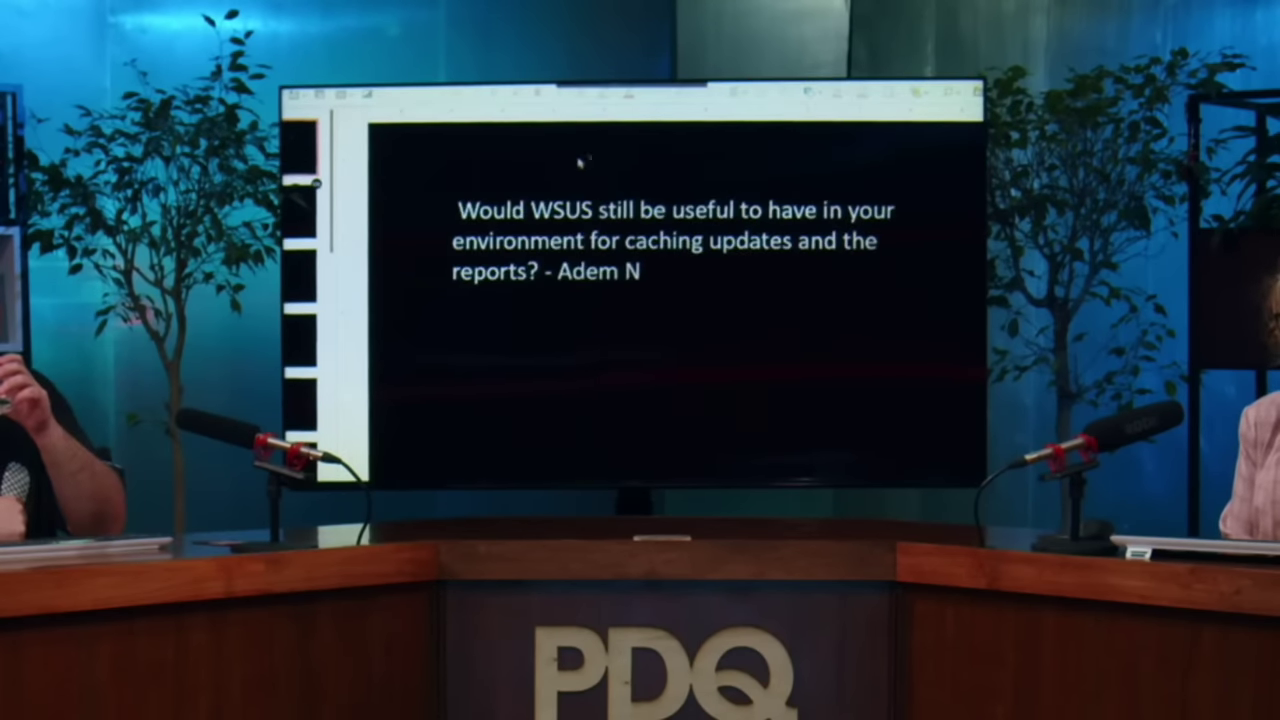
pyautogui.click(520, 200)
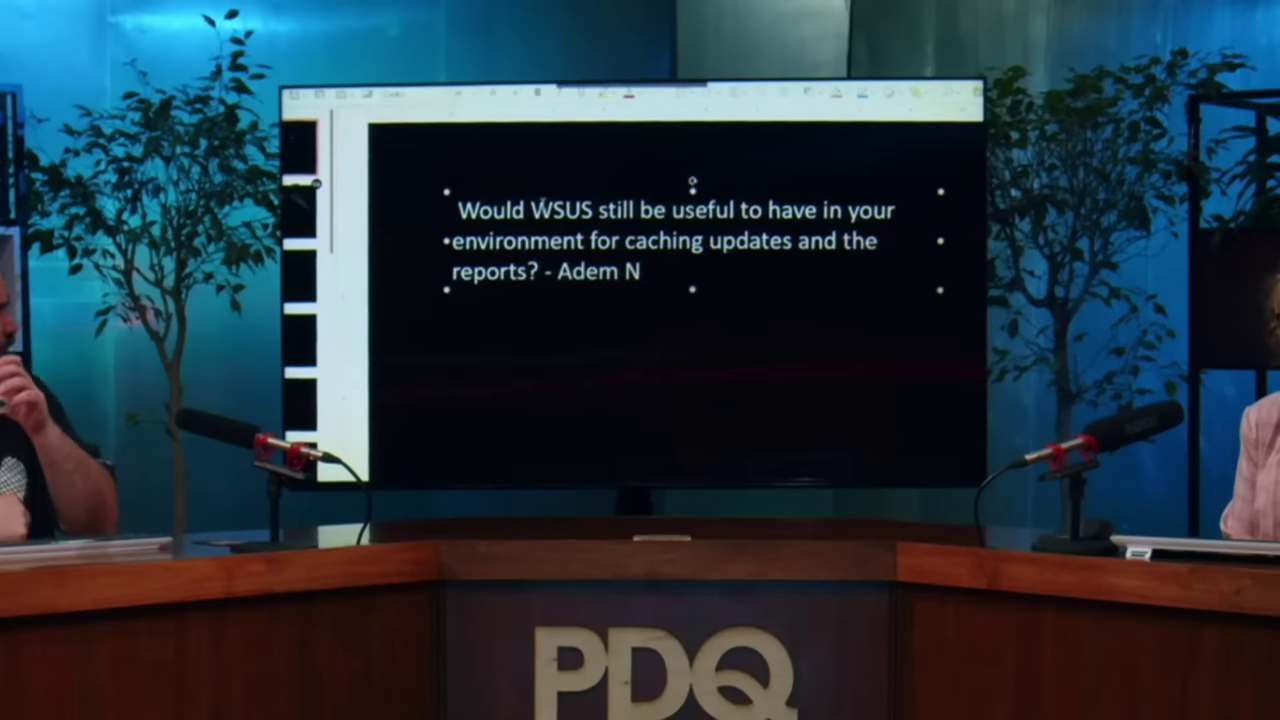
pyautogui.hotkey('ctrl', 'F1')
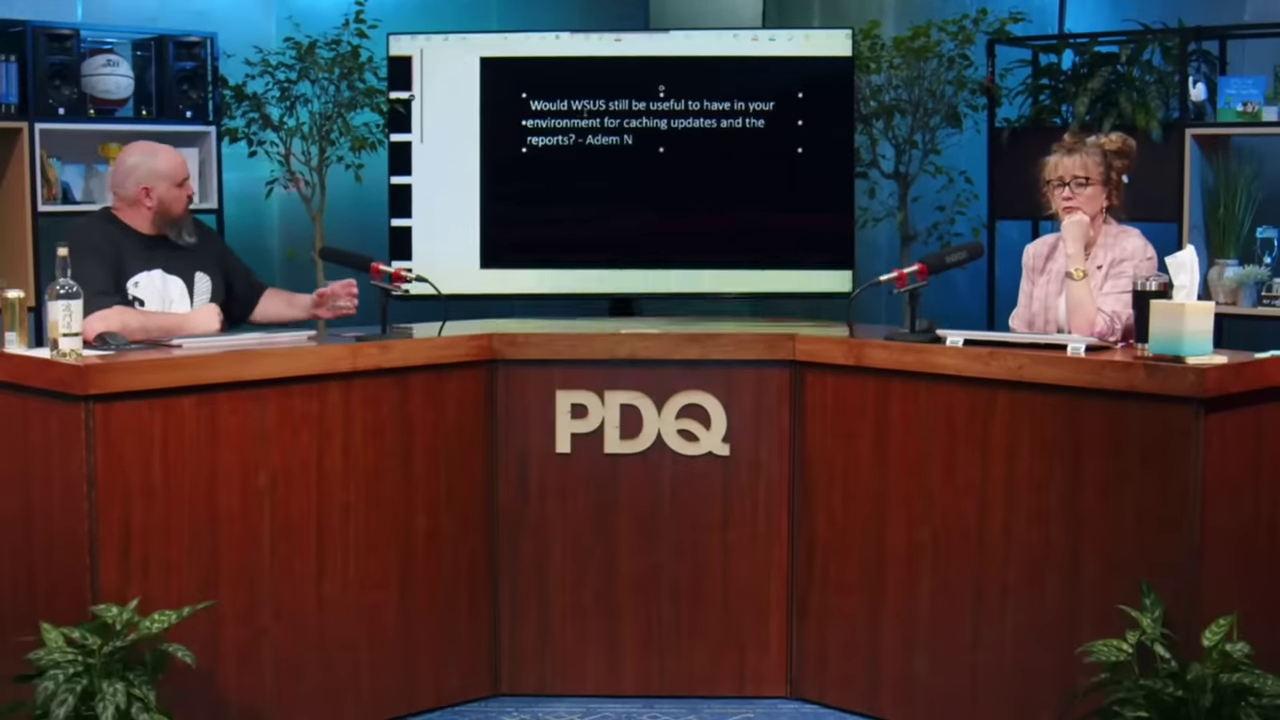
pyautogui.hotkey('alt', 'Tab')
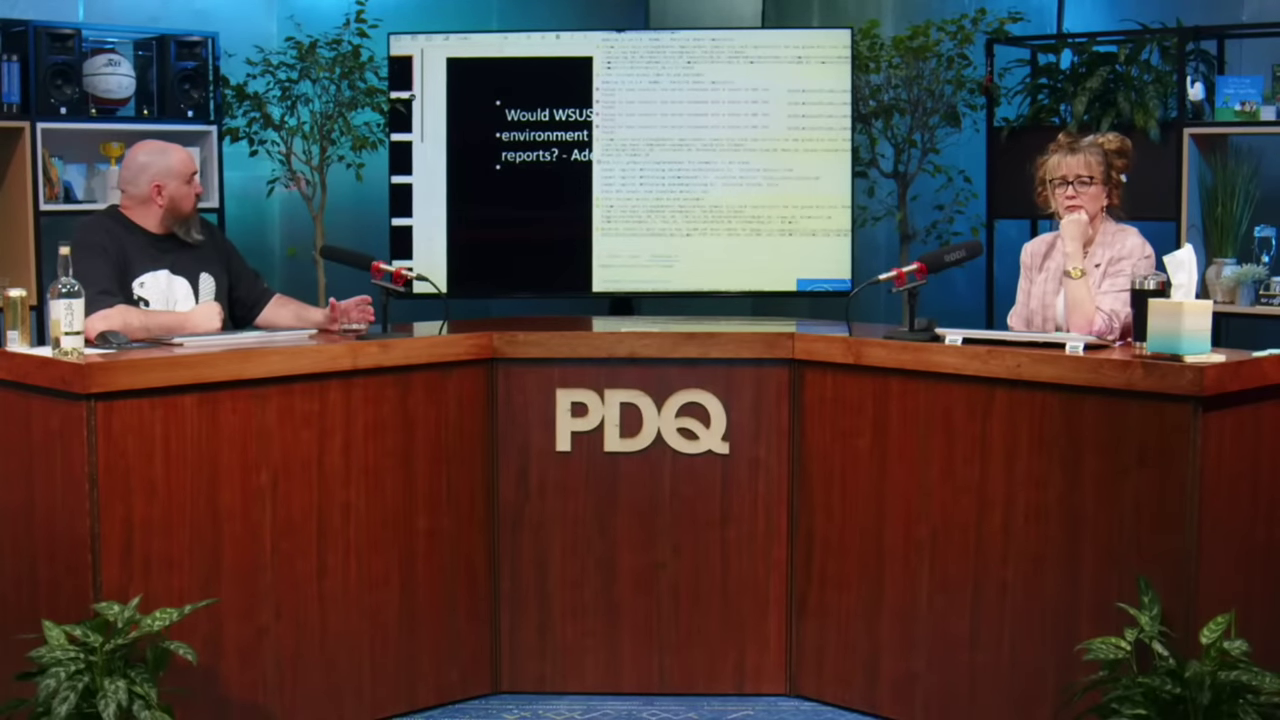
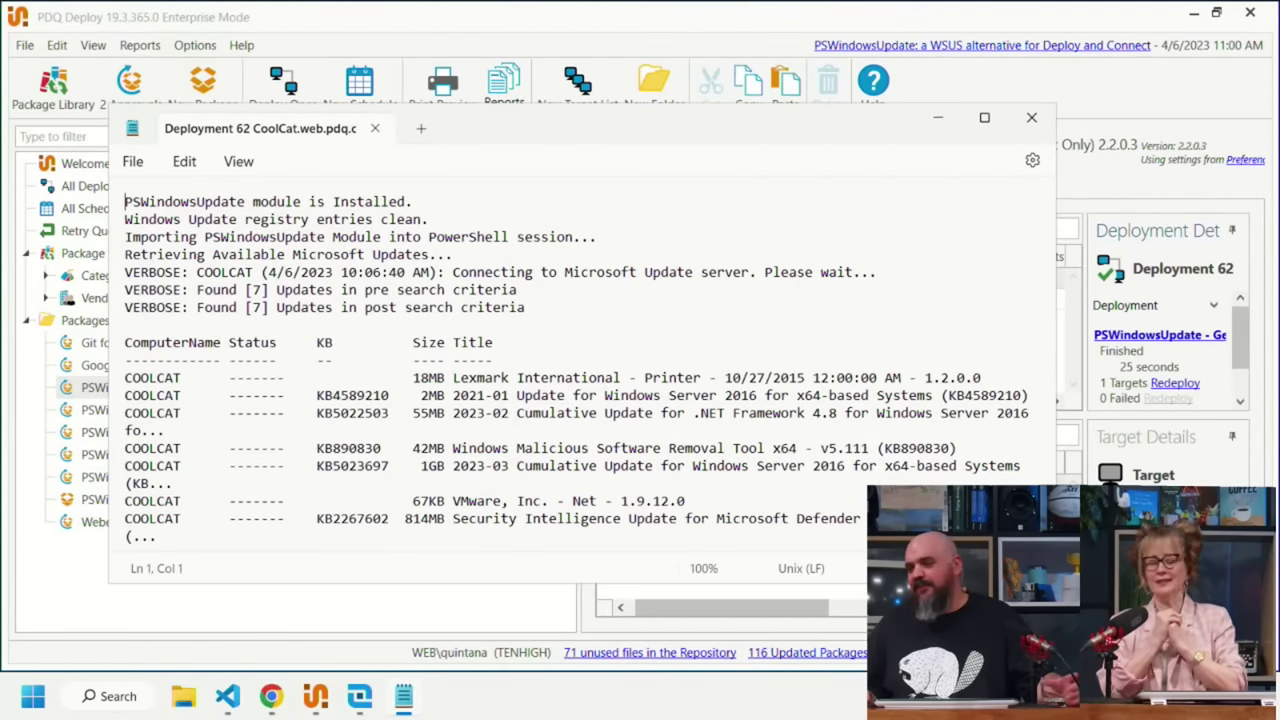
# - Close the repeated audit's output log and deployment details, and switch to the PDQ Connect packages page in Chrome
pyautogui.click(1031, 118)
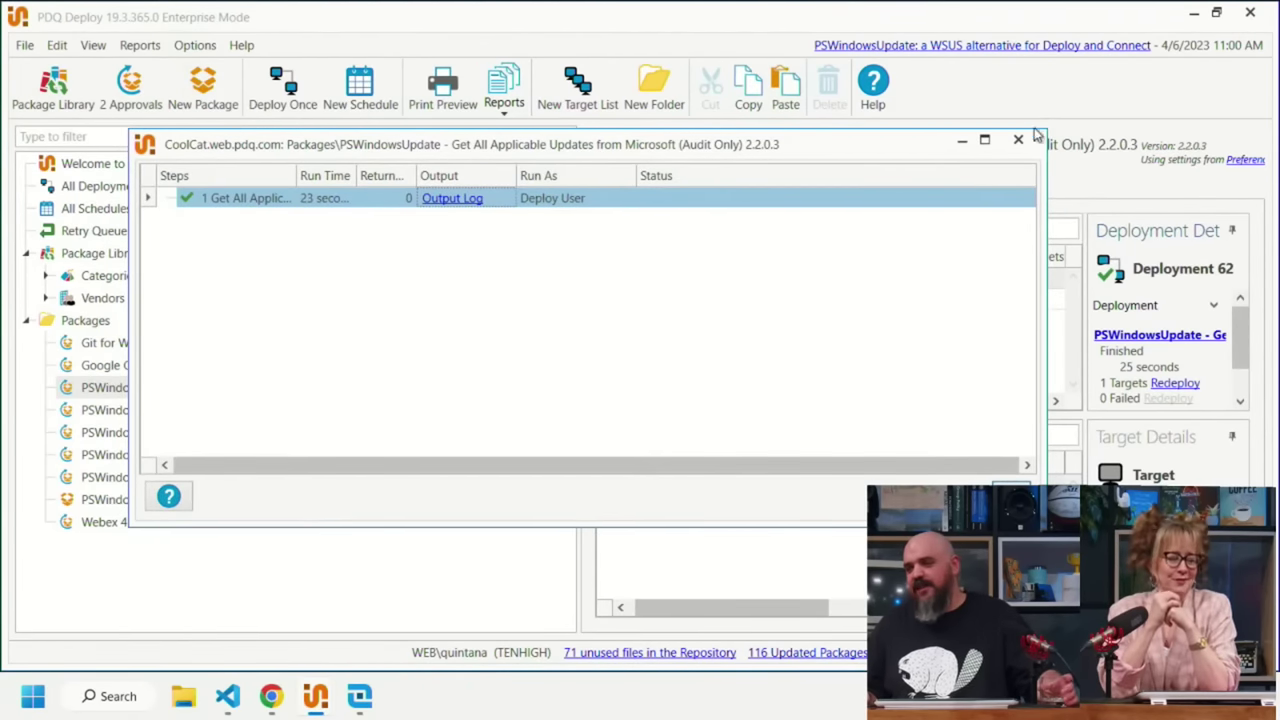
pyautogui.press('Escape')
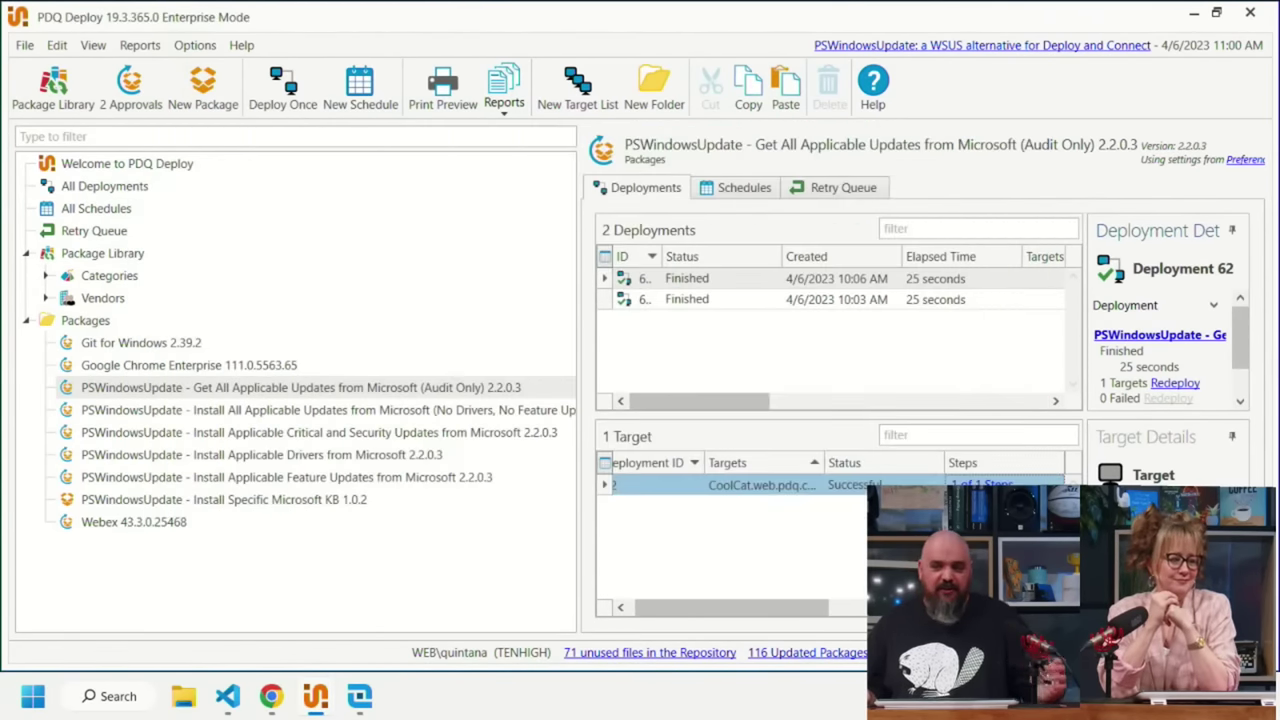
pyautogui.moveTo(281, 702)
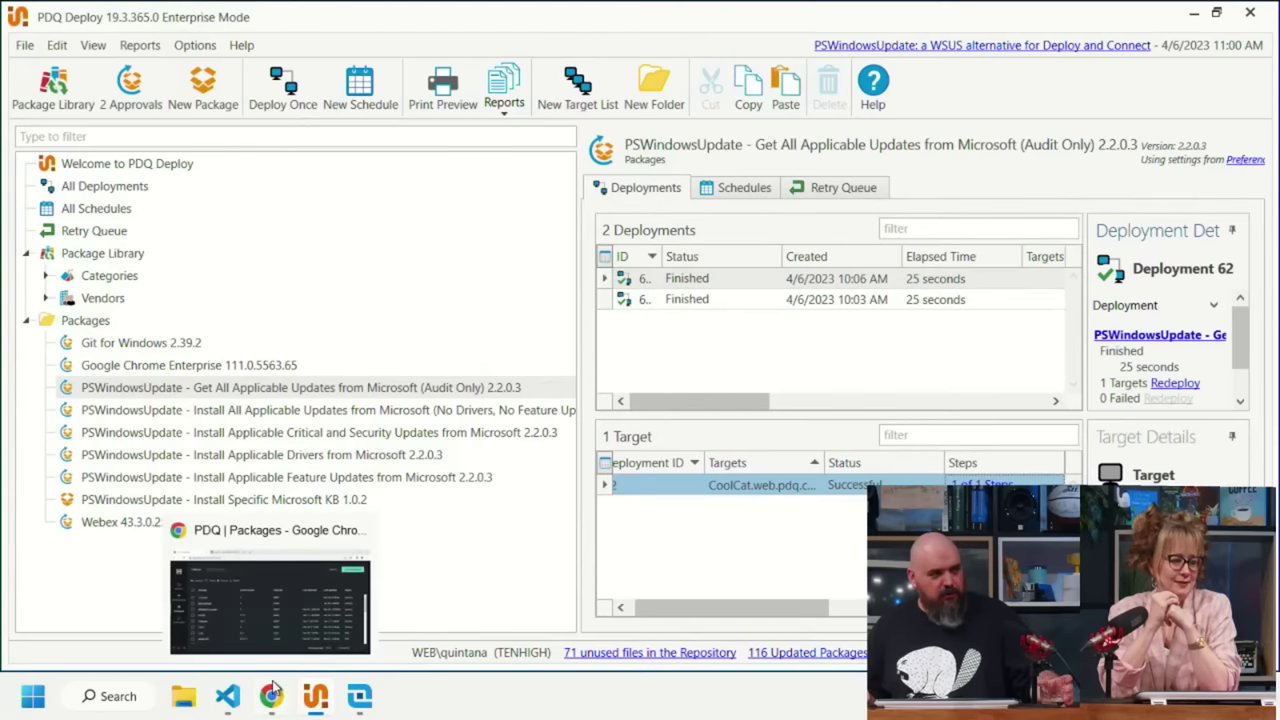
pyautogui.click(281, 702)
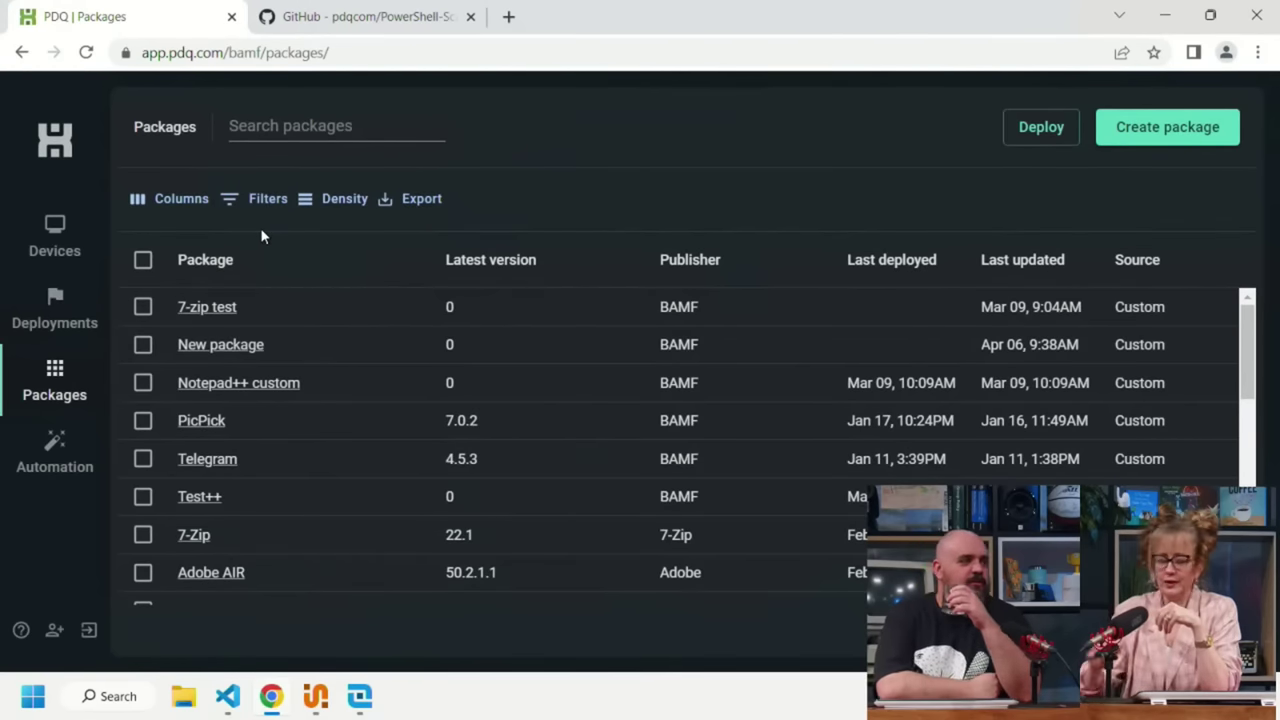
# - Search the packages for 'PsWIn' and select the PSWindowsUpdate - Get All Applicable Updates from Microsoft (Audit Only) package
pyautogui.click(60, 393)
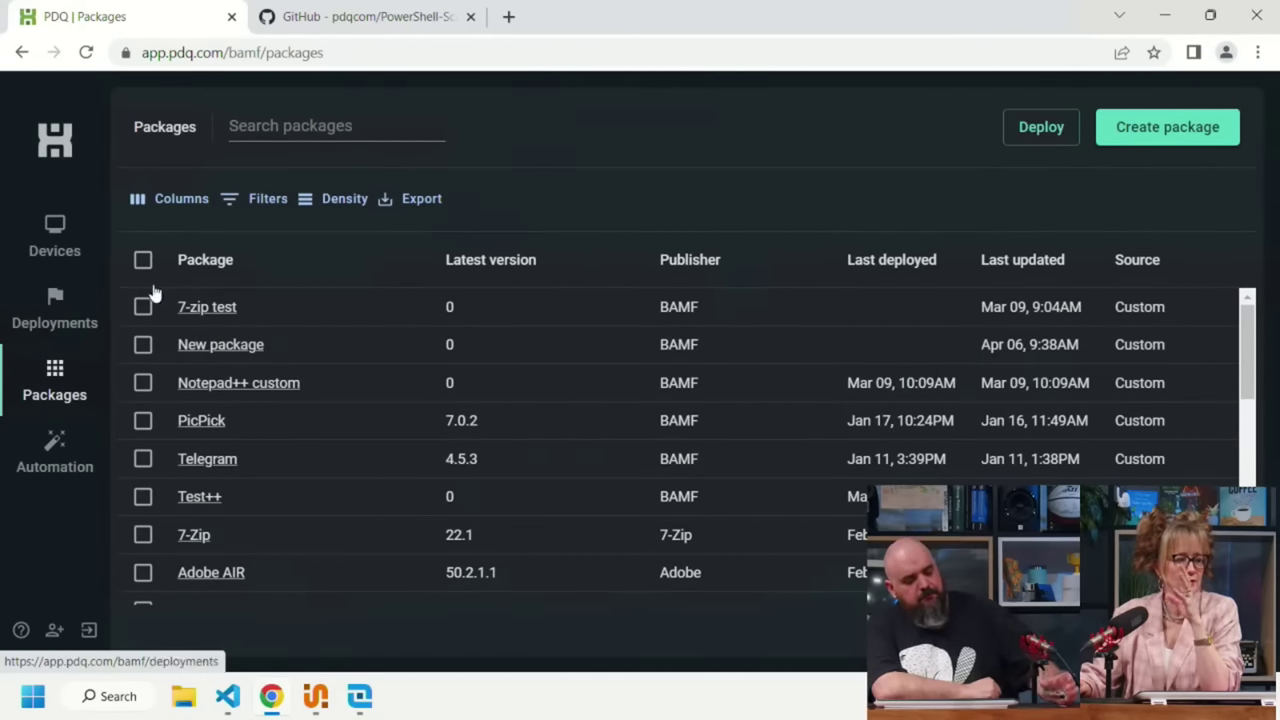
pyautogui.click(266, 128)
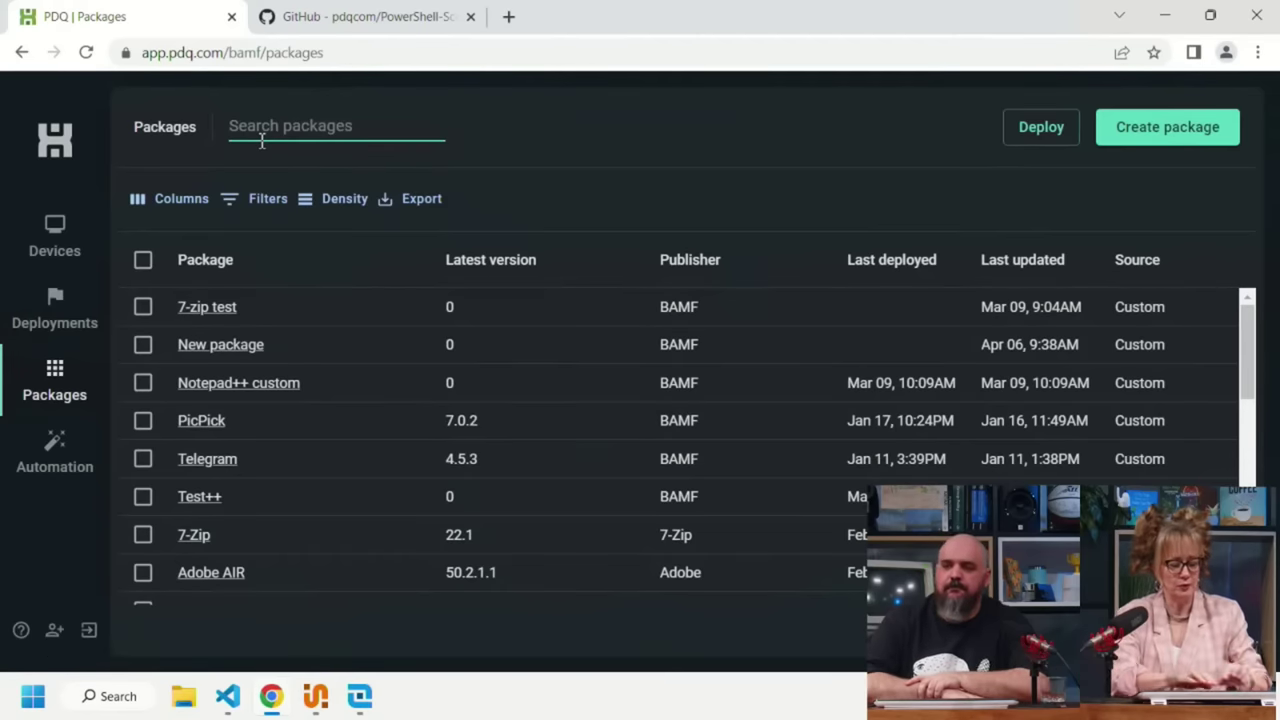
pyautogui.write('PsWin')
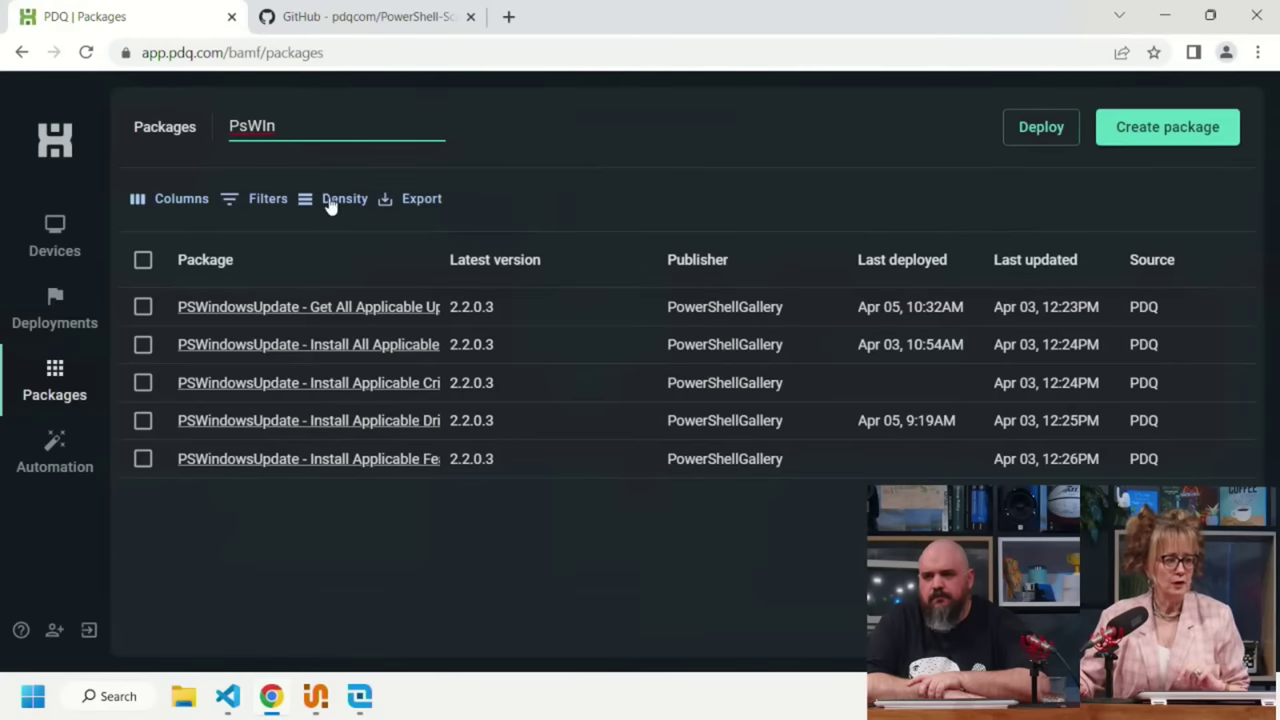
pyautogui.click(141, 309)
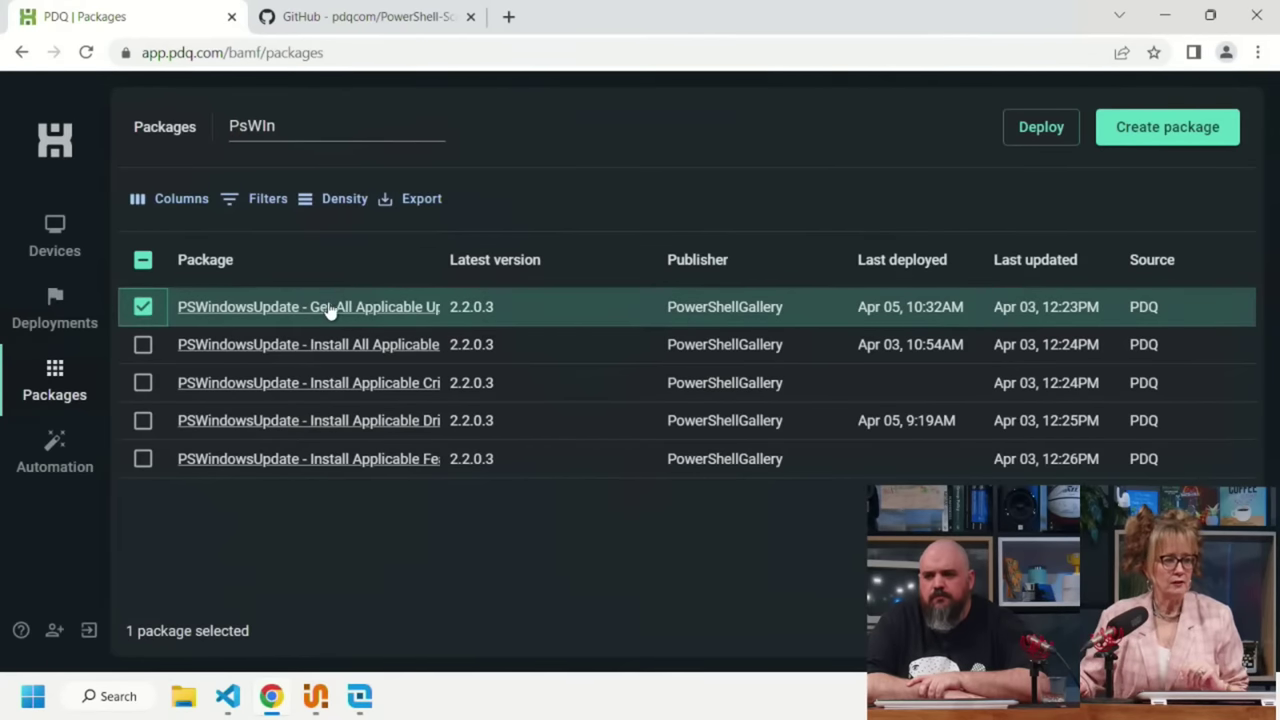
pyautogui.click(1170, 129)
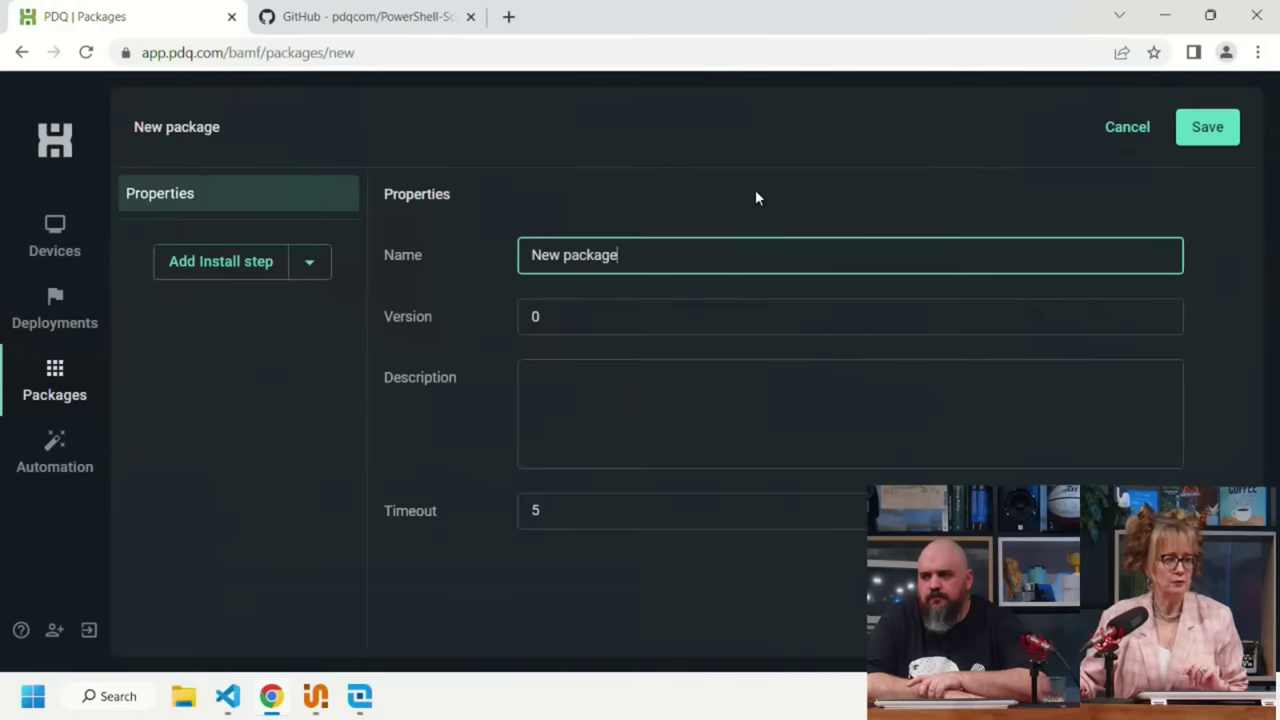
pyautogui.click(1125, 128)
# - Filter the packages by 'pswin' and deploy the selected audit-only package, version 2.2.0.3, to the device HOPPER
pyautogui.click(297, 120)
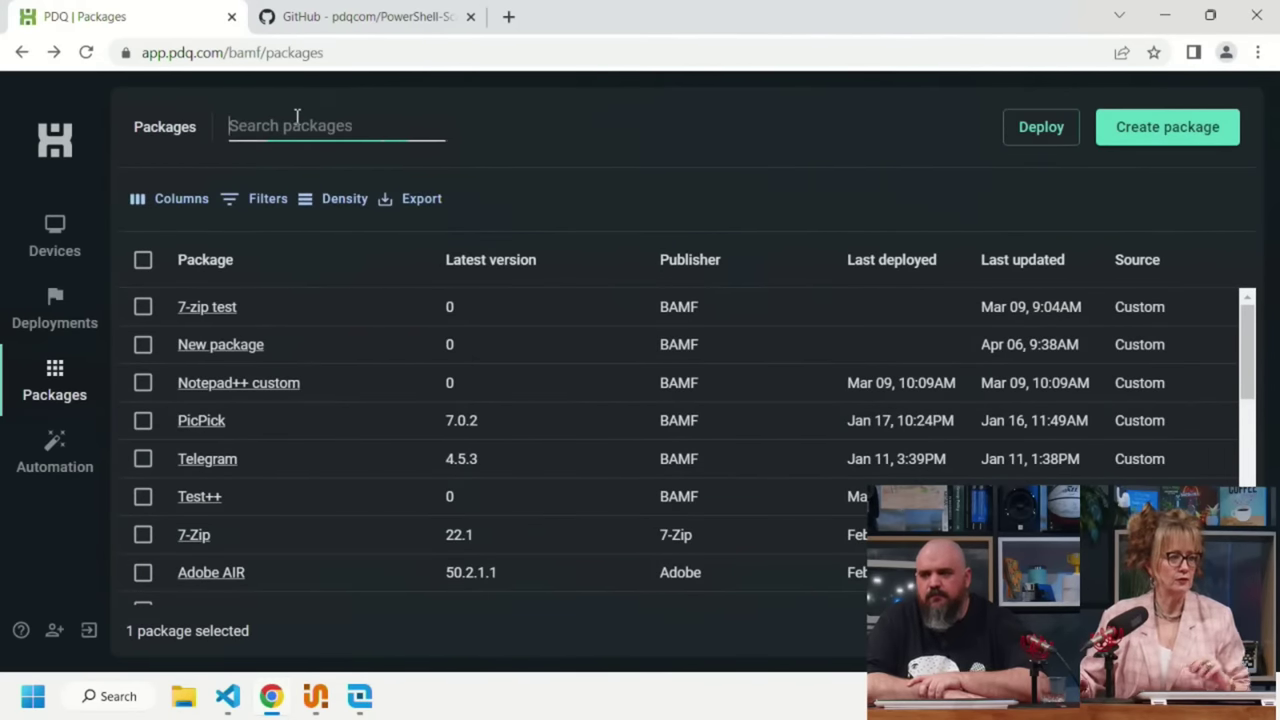
pyautogui.write('pswin')
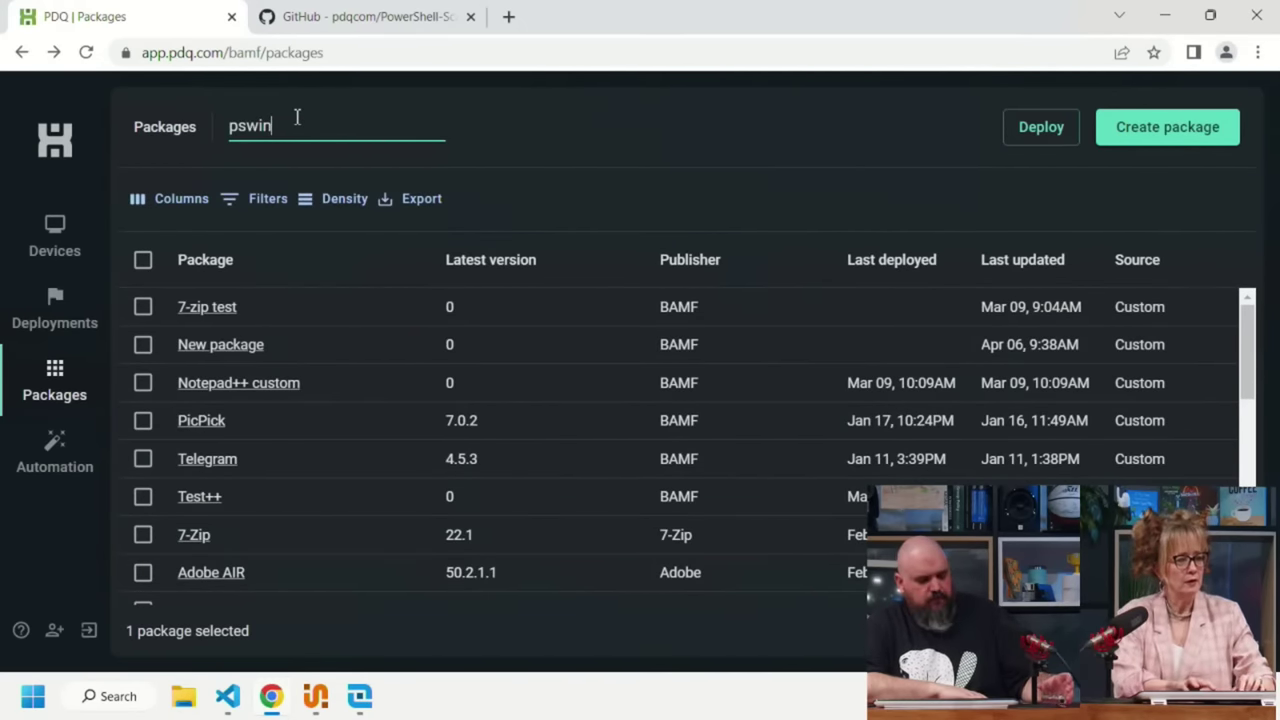
pyautogui.click(1041, 130)
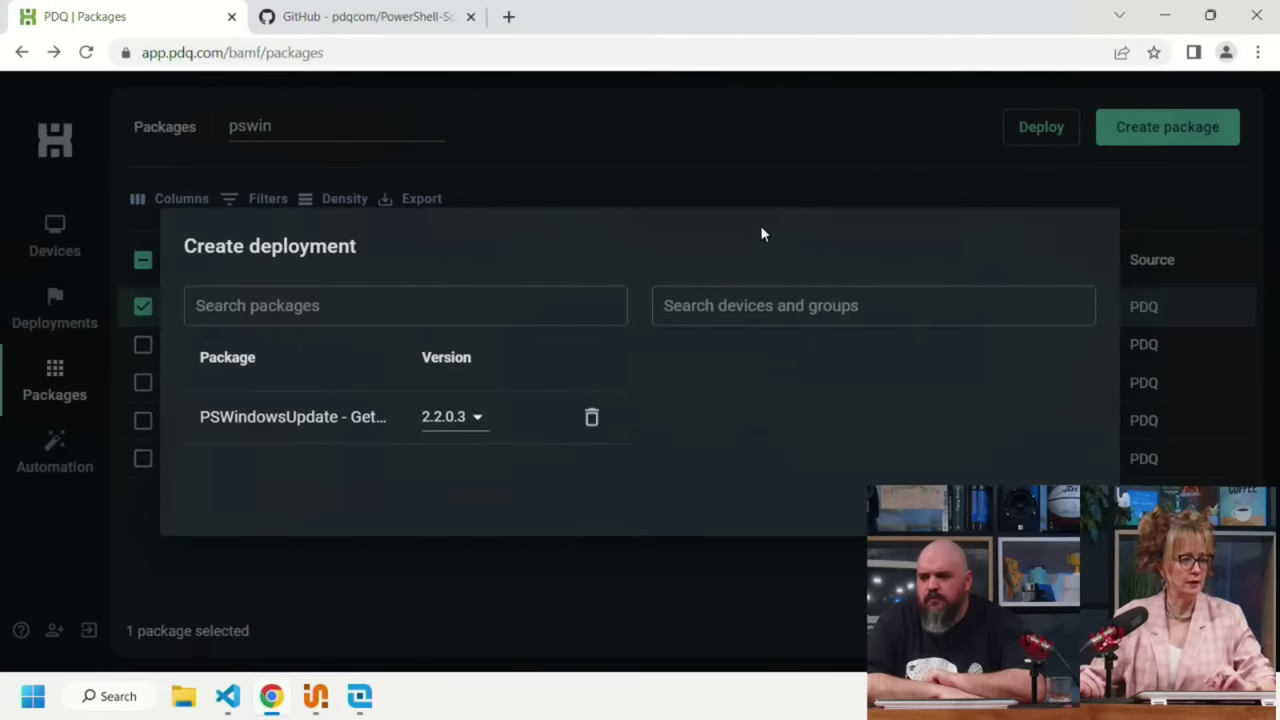
pyautogui.click(726, 310)
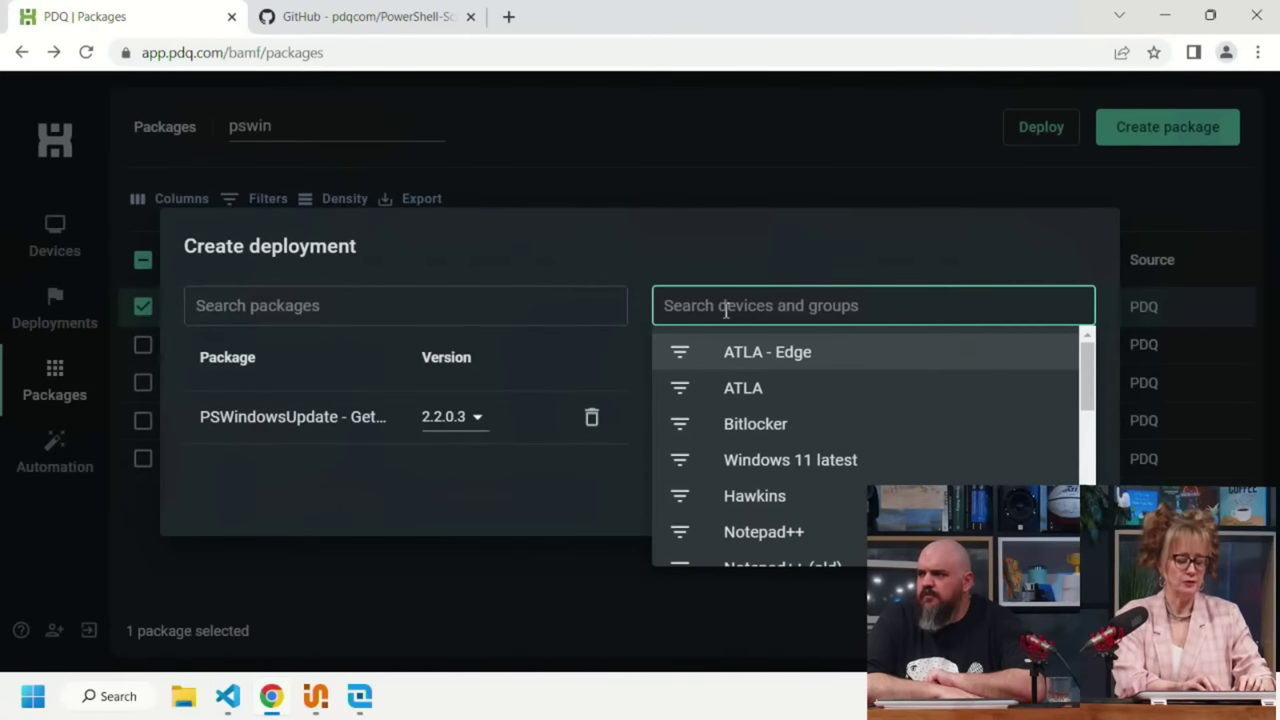
pyautogui.write('hq')
pyautogui.press('BackSpace')
pyautogui.press('BackSpace')
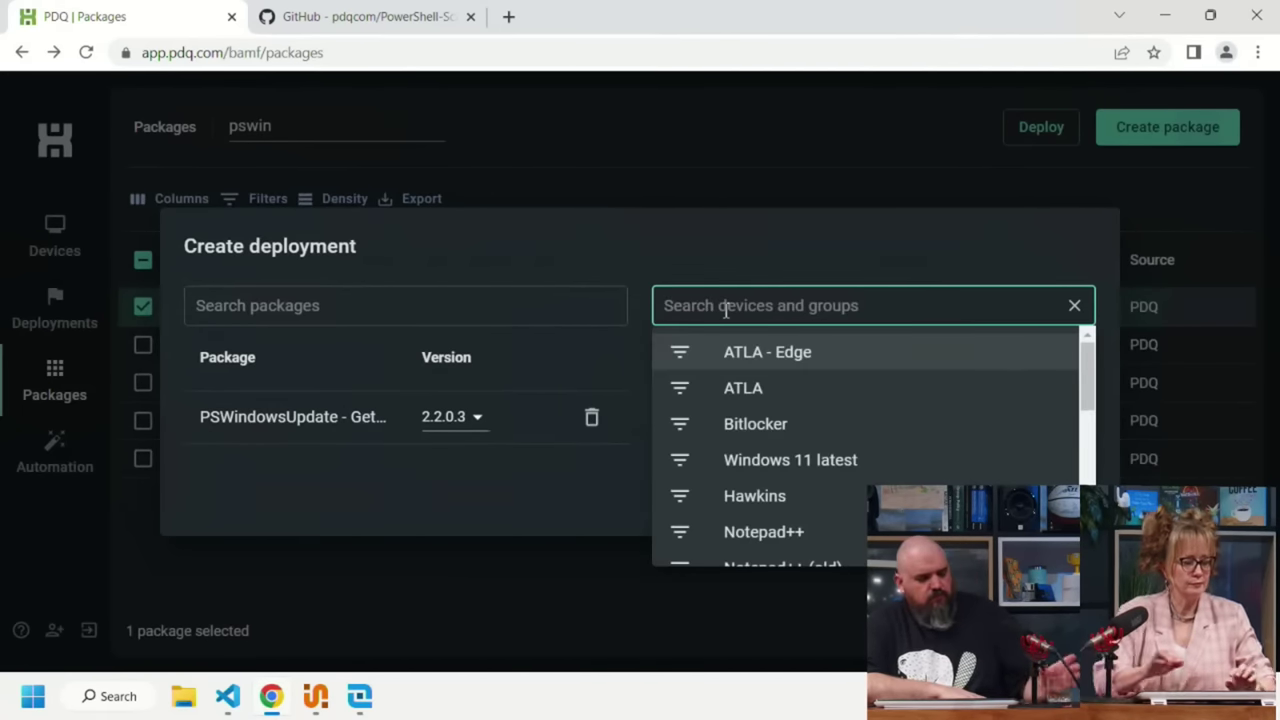
pyautogui.write('hoi')
pyautogui.press('BackSpace')
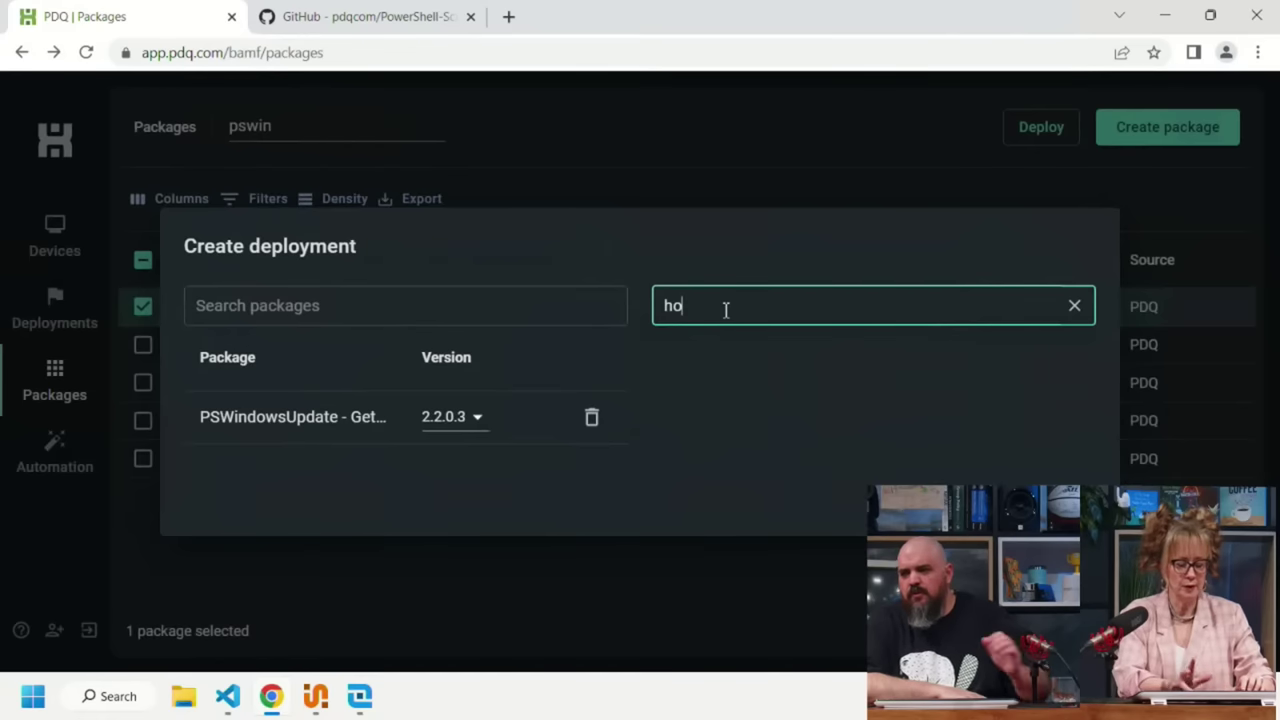
pyautogui.write('pper')
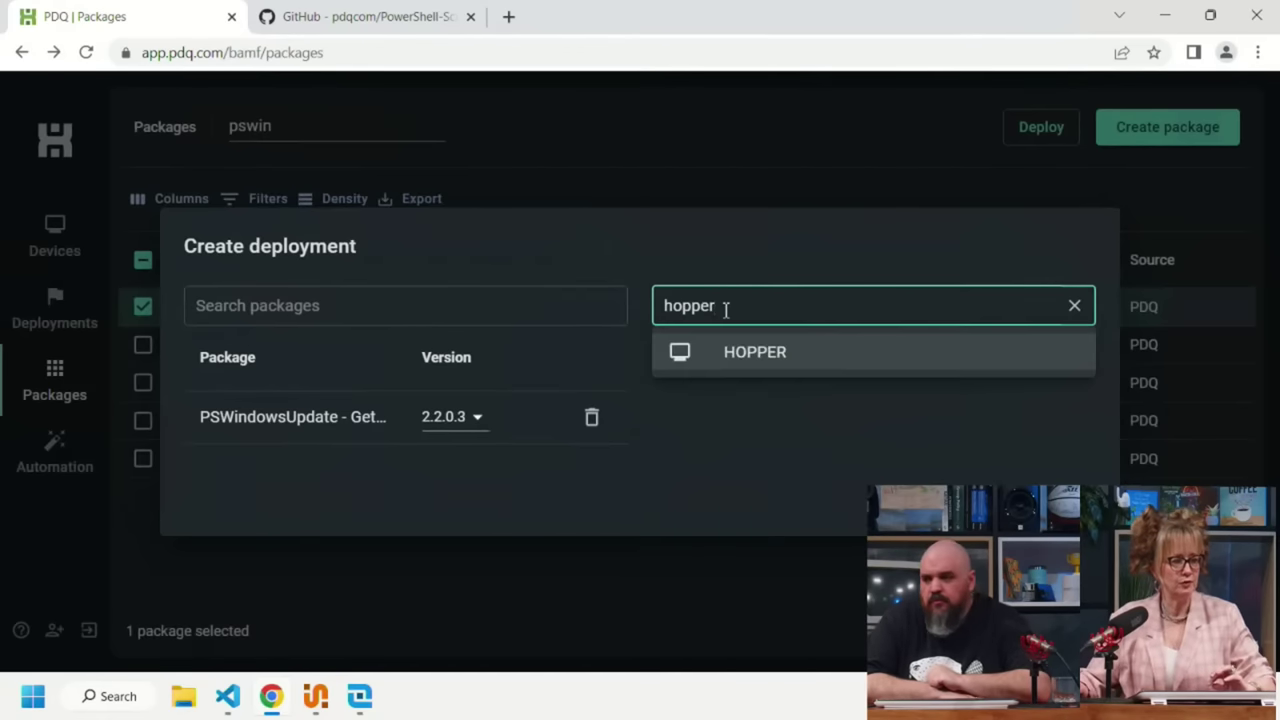
pyautogui.click(750, 367)
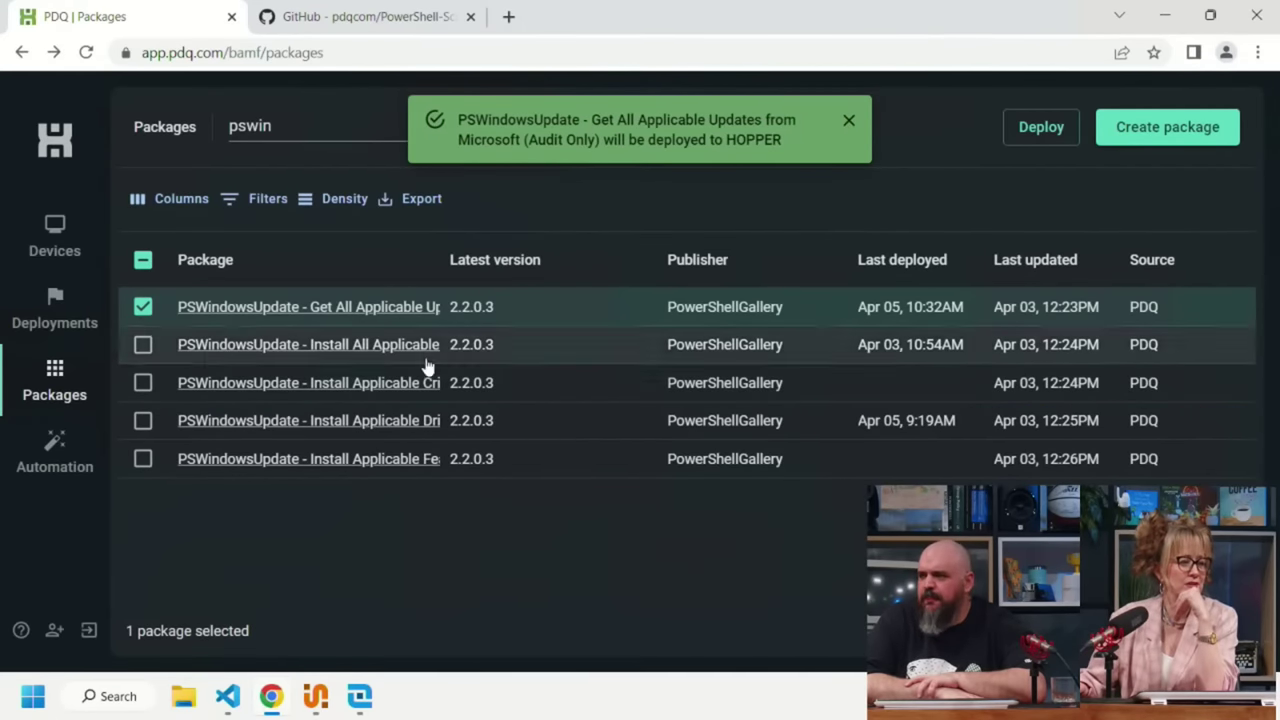
# - Open the audit-only package from HOPPER's entry in the deployments list and read through its description
pyautogui.click(54, 318)
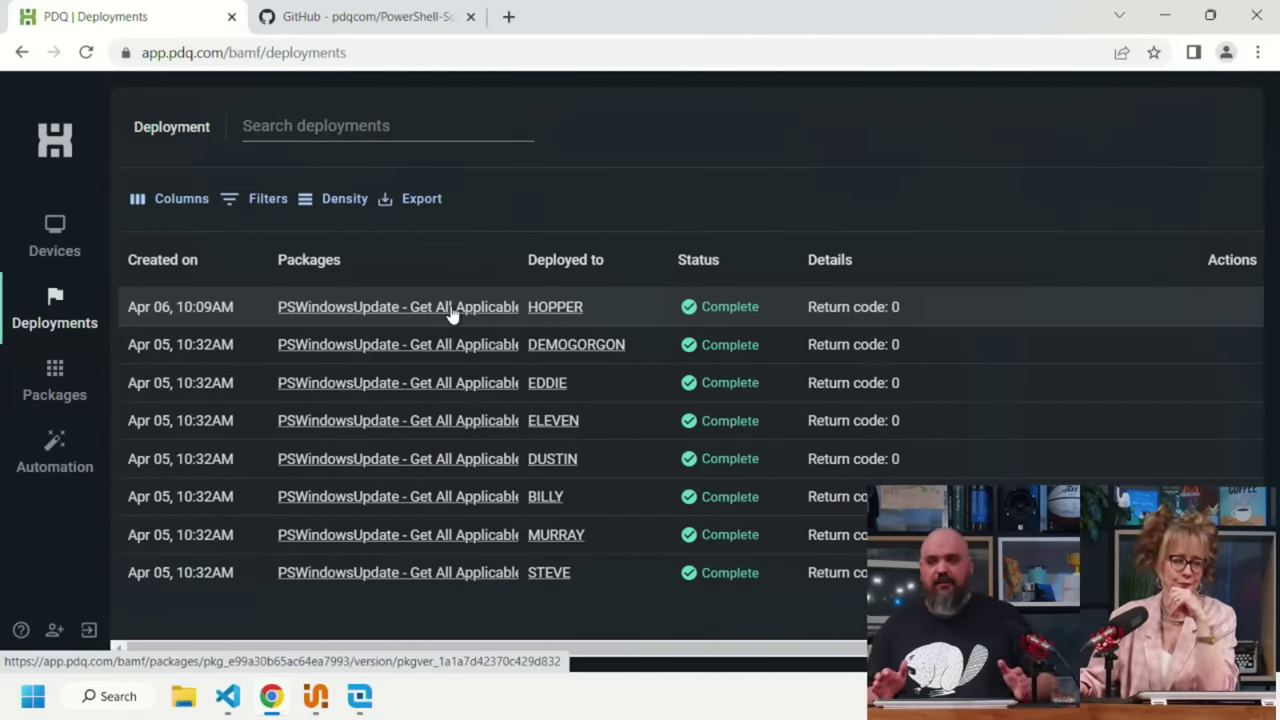
pyautogui.click(452, 311)
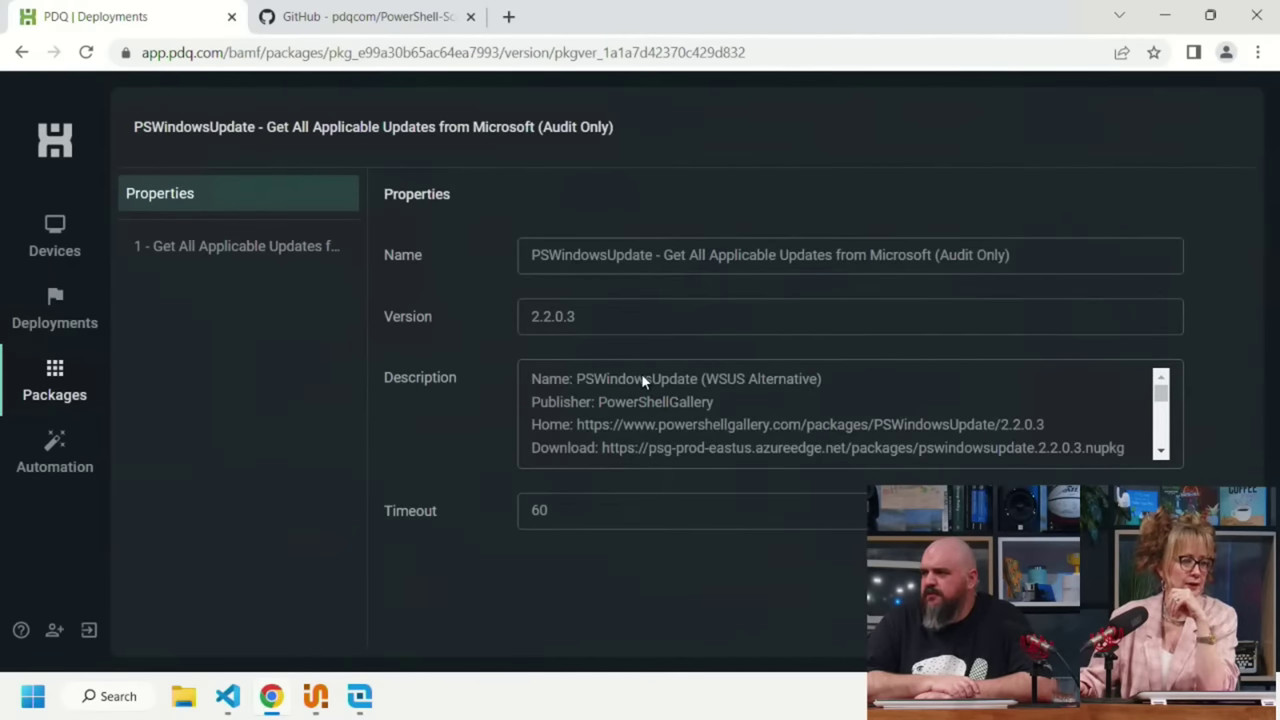
pyautogui.scroll(-3, 642, 379)
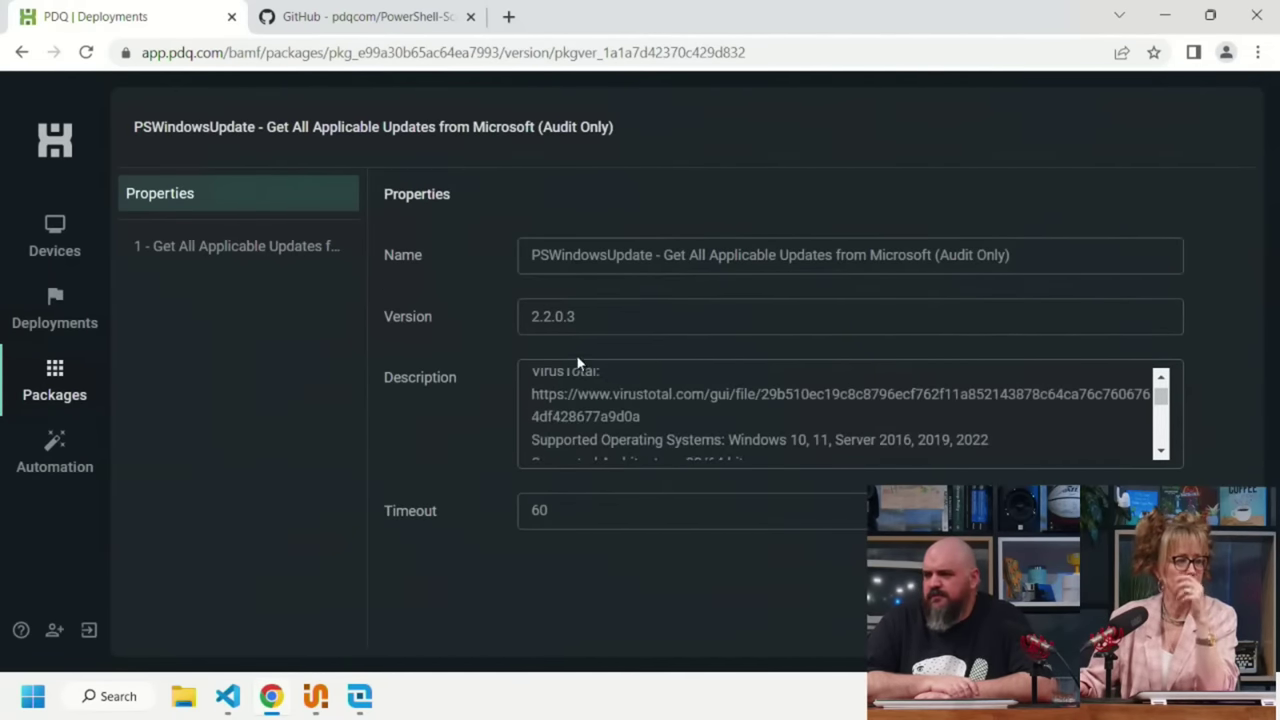
pyautogui.click(22, 52)
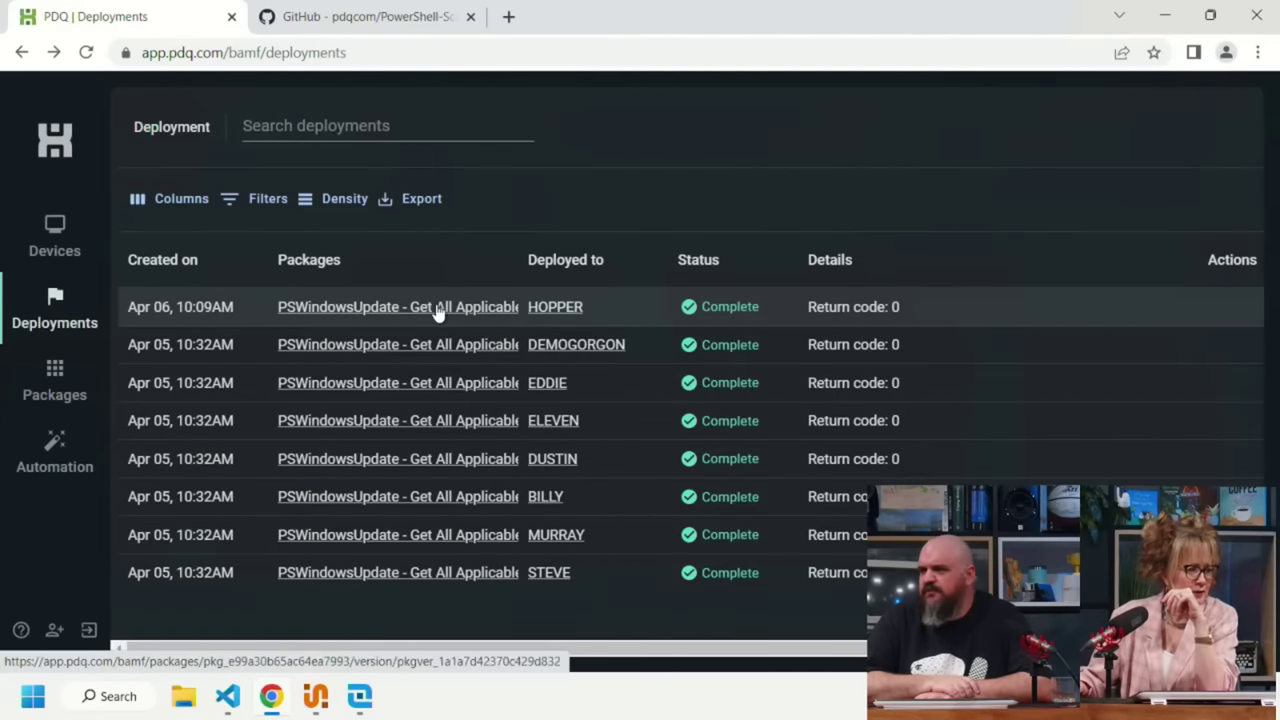
pyautogui.click(437, 310)
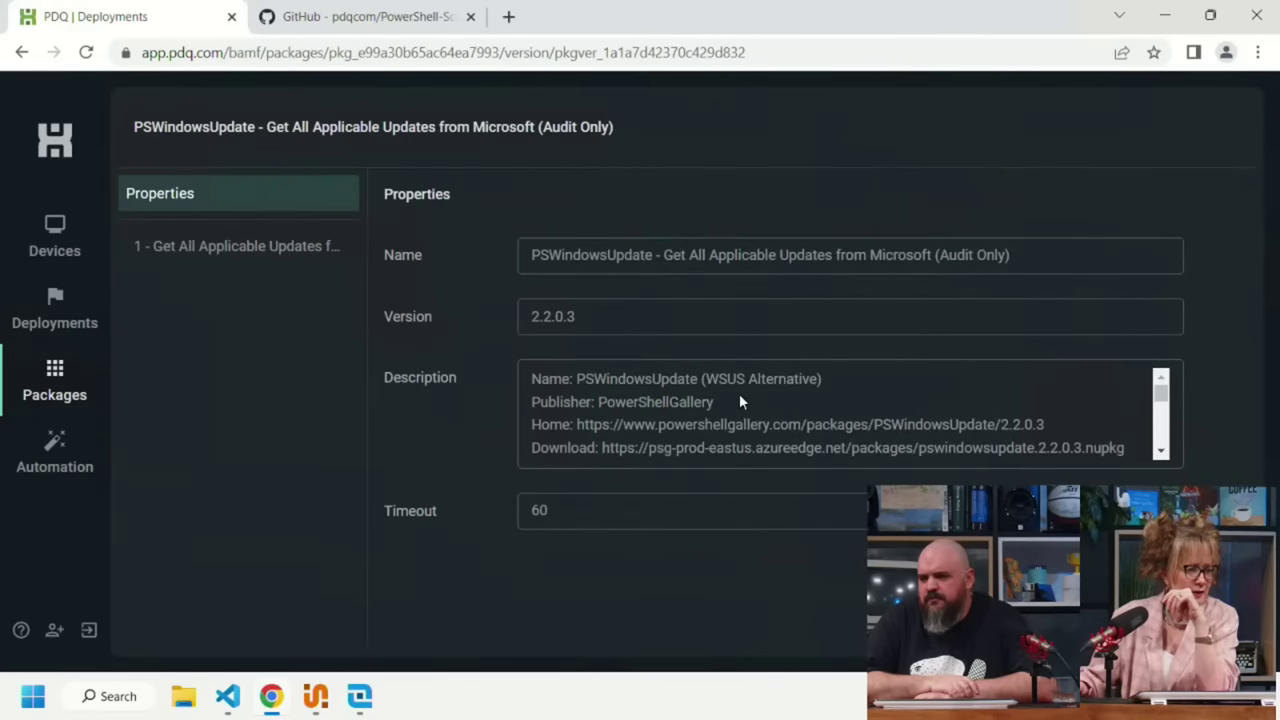
pyautogui.scroll(-15, 739, 398)
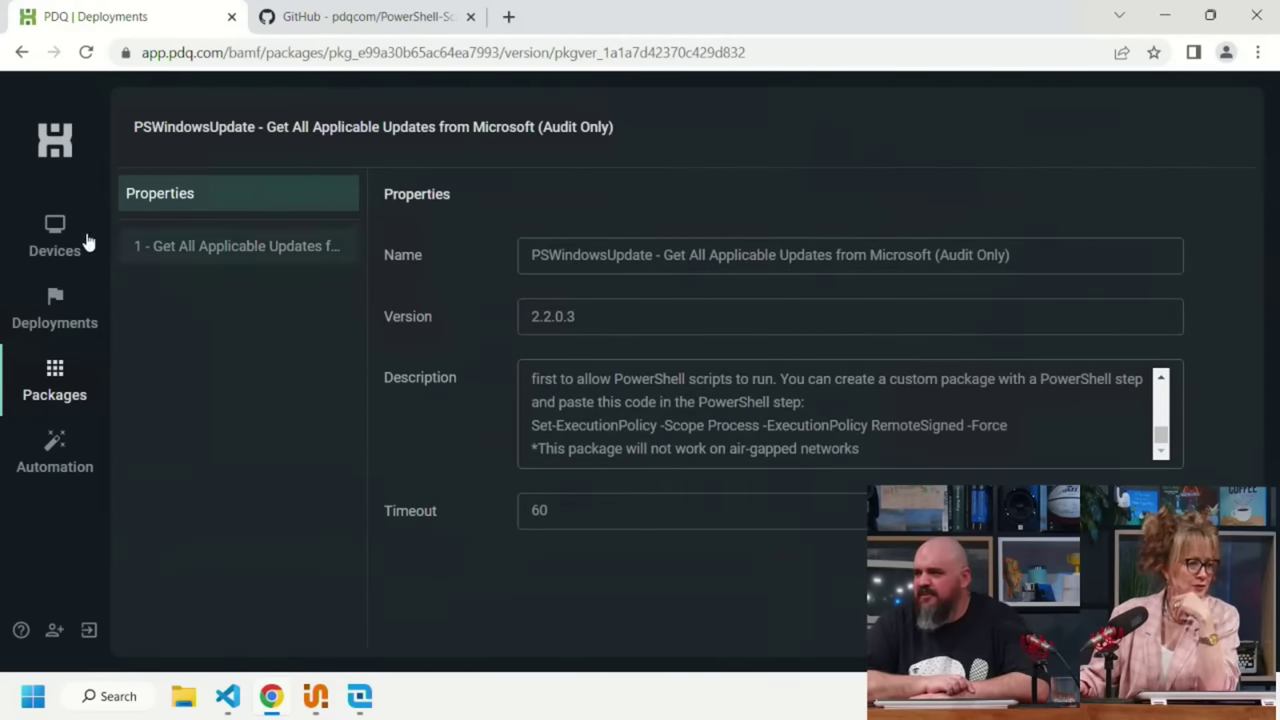
# - Open the output of the newest PSWindowsUpdate deployment on the device HOPPER, read the listed updates and close it
pyautogui.click(54, 243)
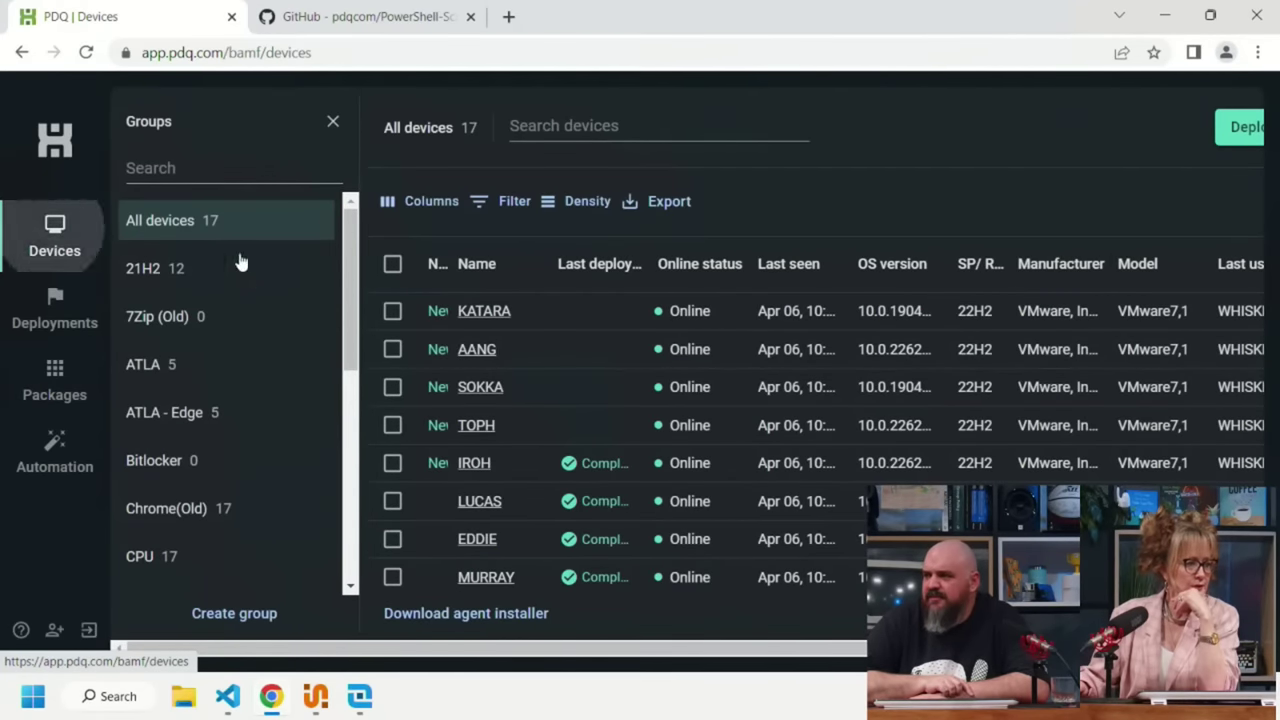
pyautogui.scroll(-4, 530, 545)
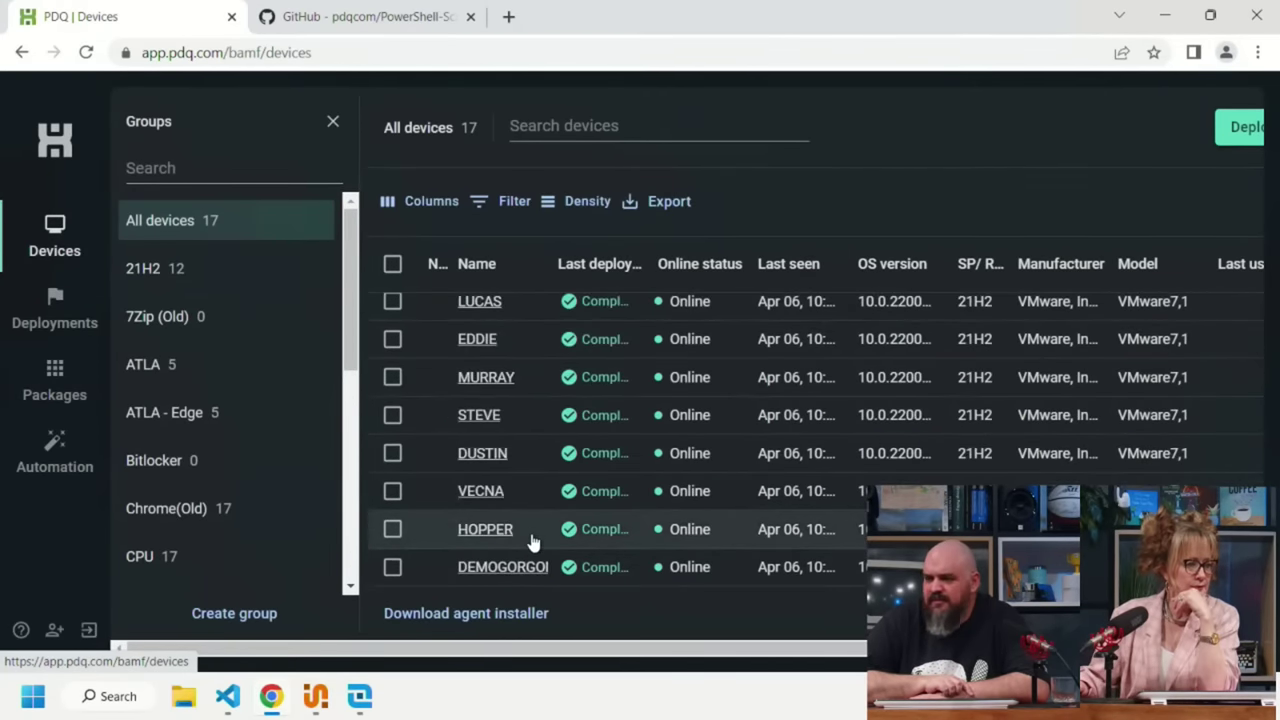
pyautogui.click(500, 378)
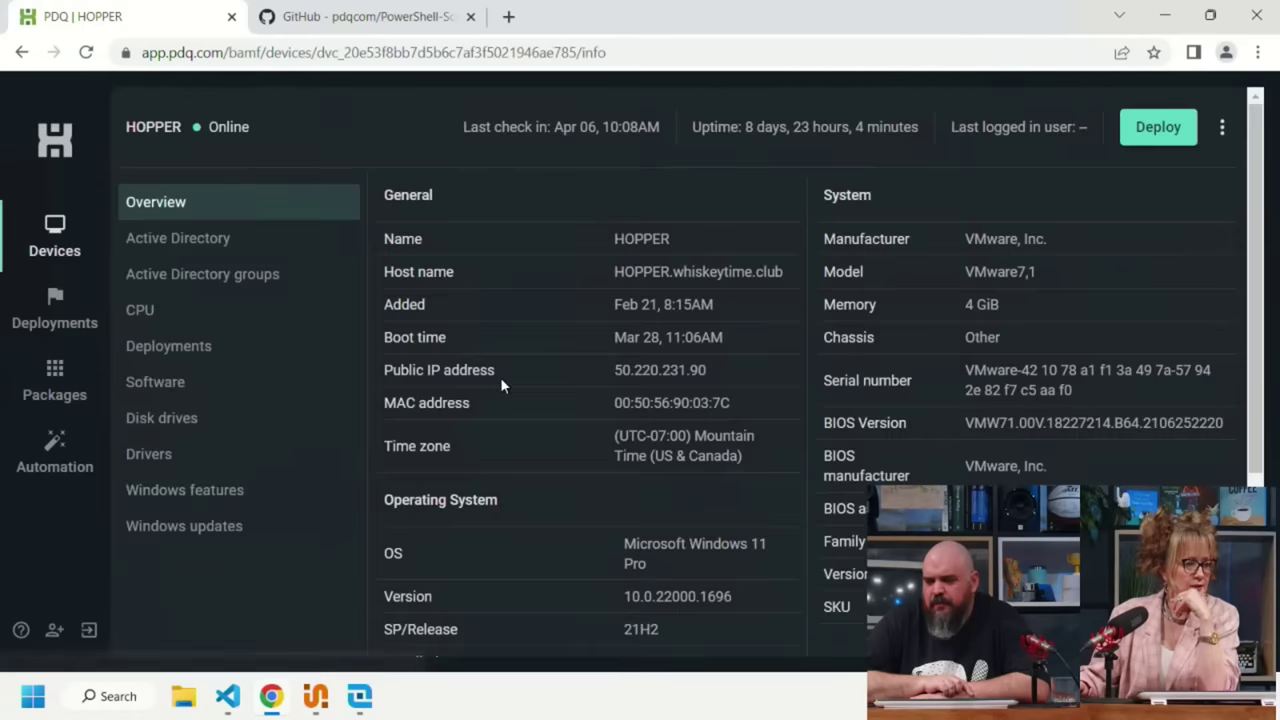
pyautogui.click(166, 350)
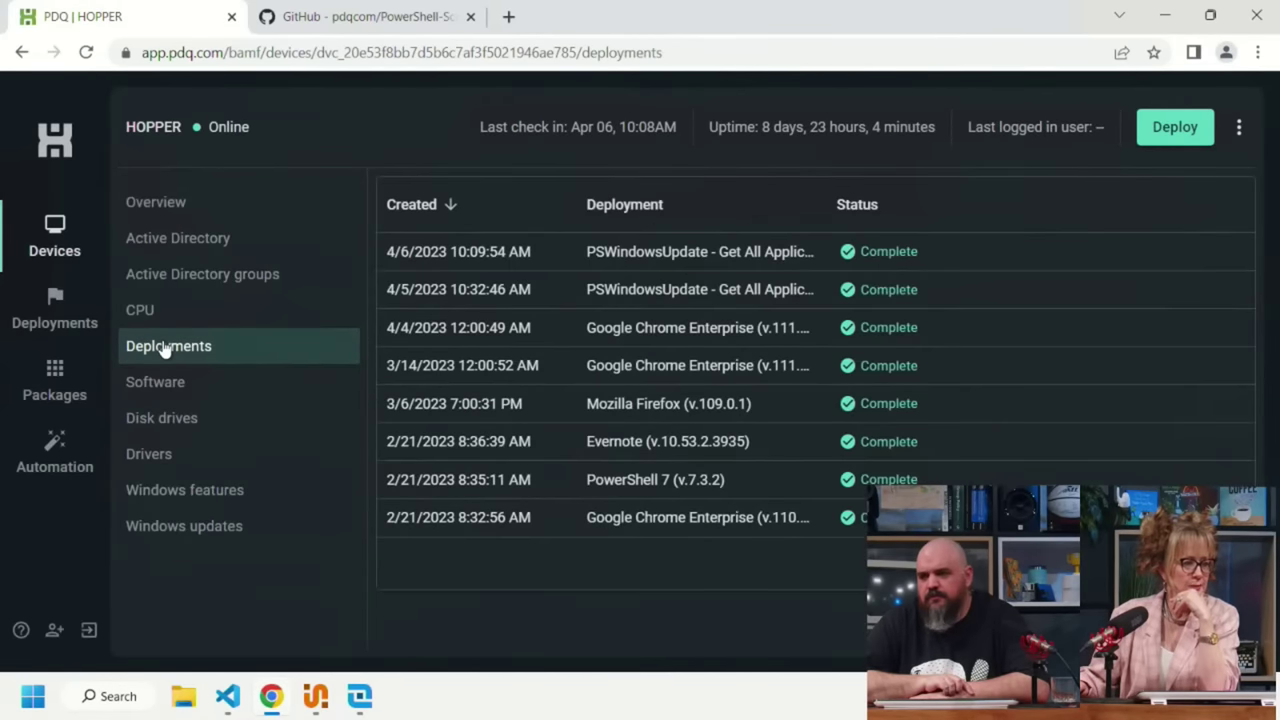
pyautogui.click(642, 252)
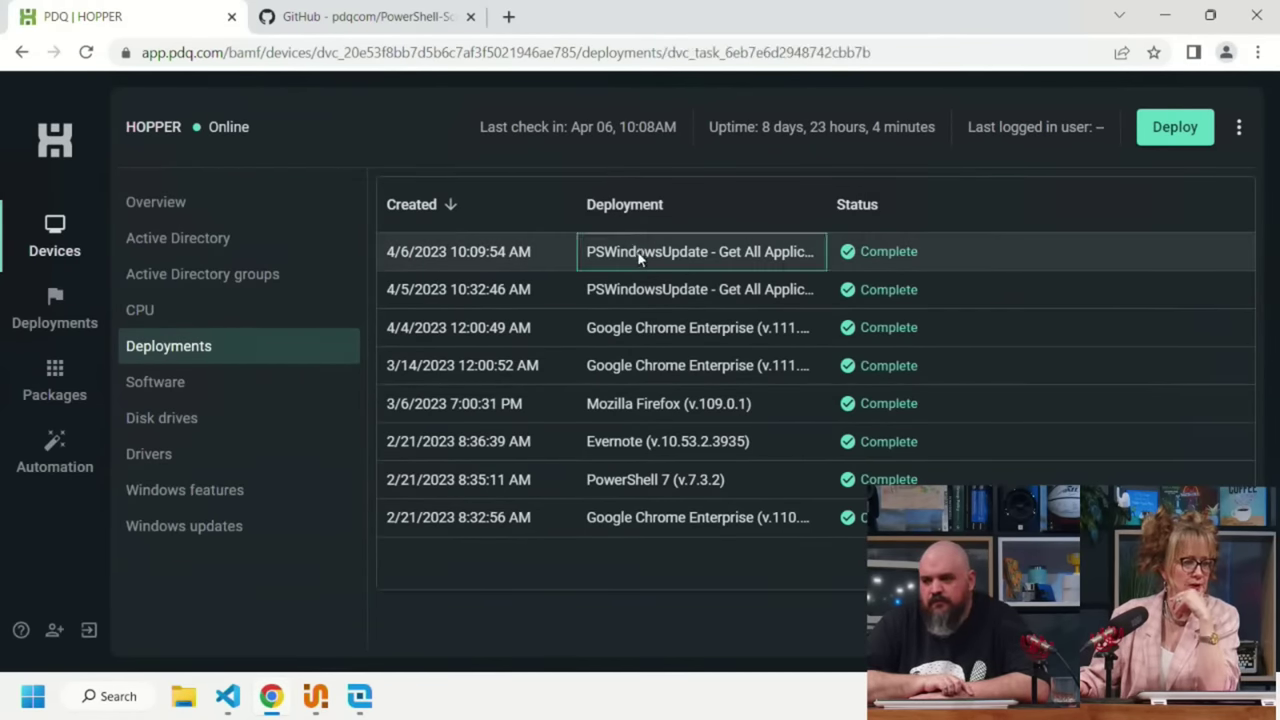
pyautogui.scroll(-5, 672, 385)
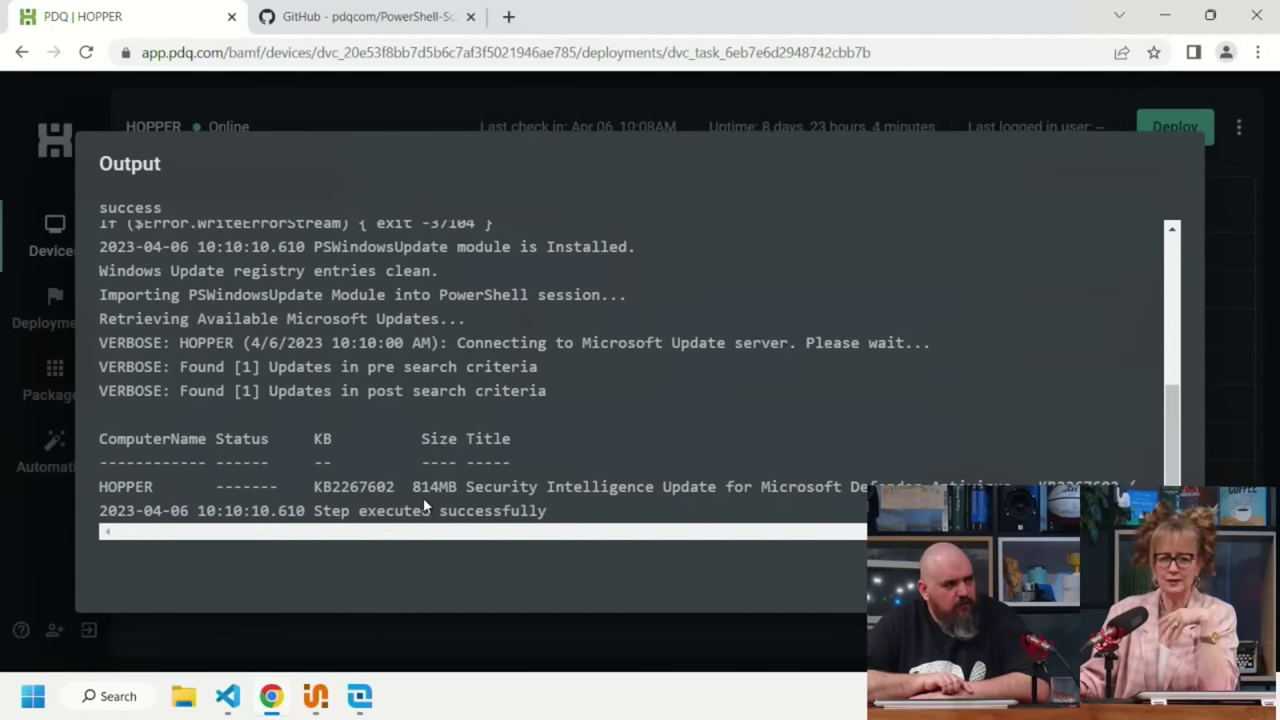
pyautogui.press('Escape')
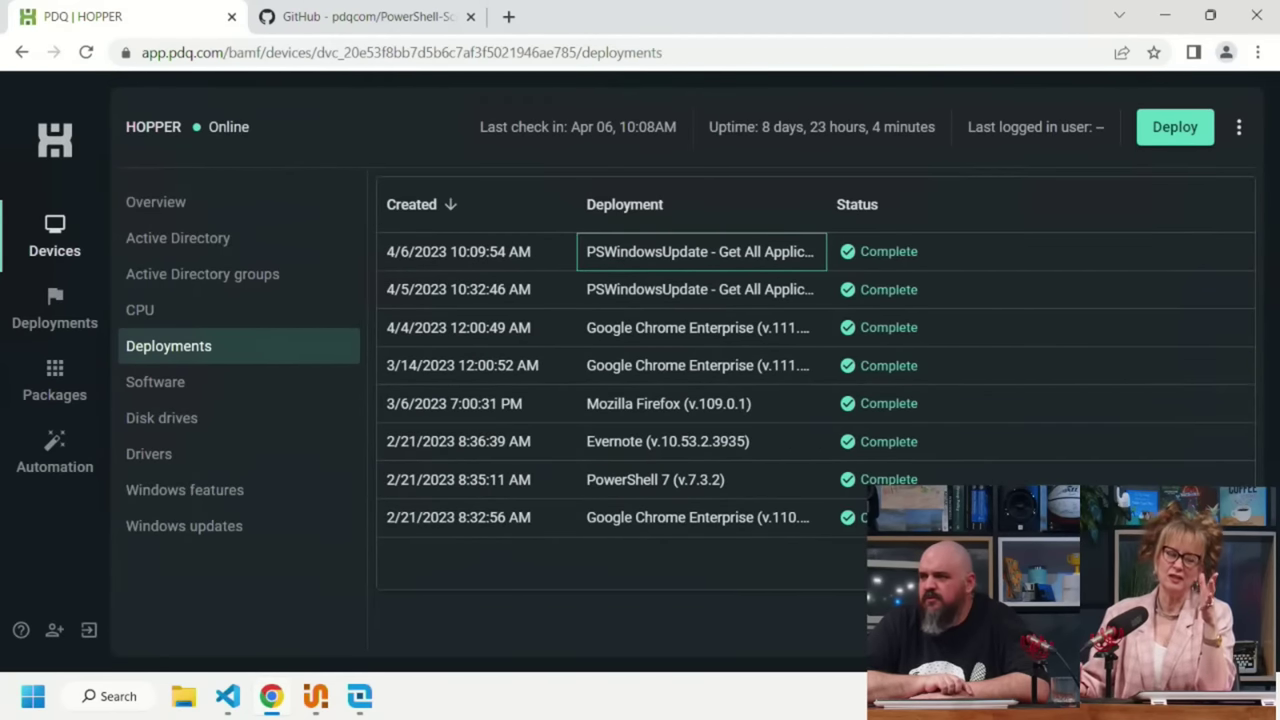
# - Open the PSWindowsupdate-Drivers Only automation and search its available packages for 'pswin' without adding one
pyautogui.click(35, 452)
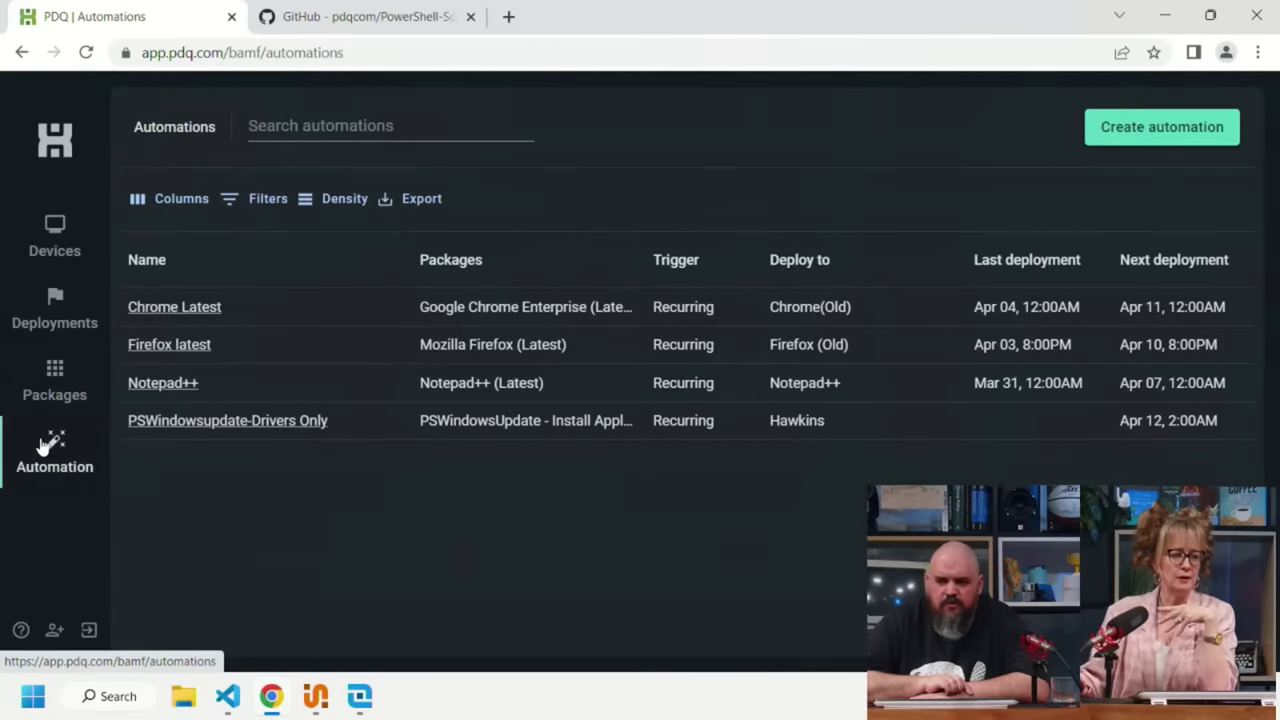
pyautogui.click(242, 421)
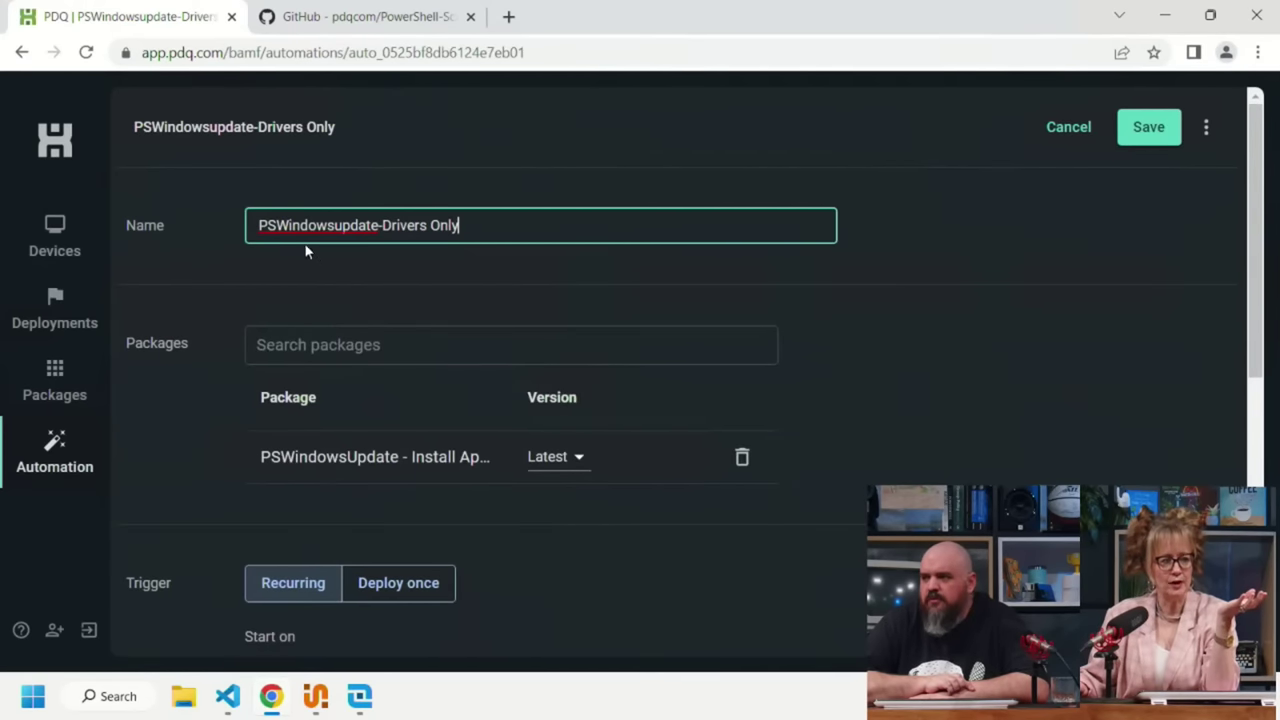
pyautogui.click(453, 231)
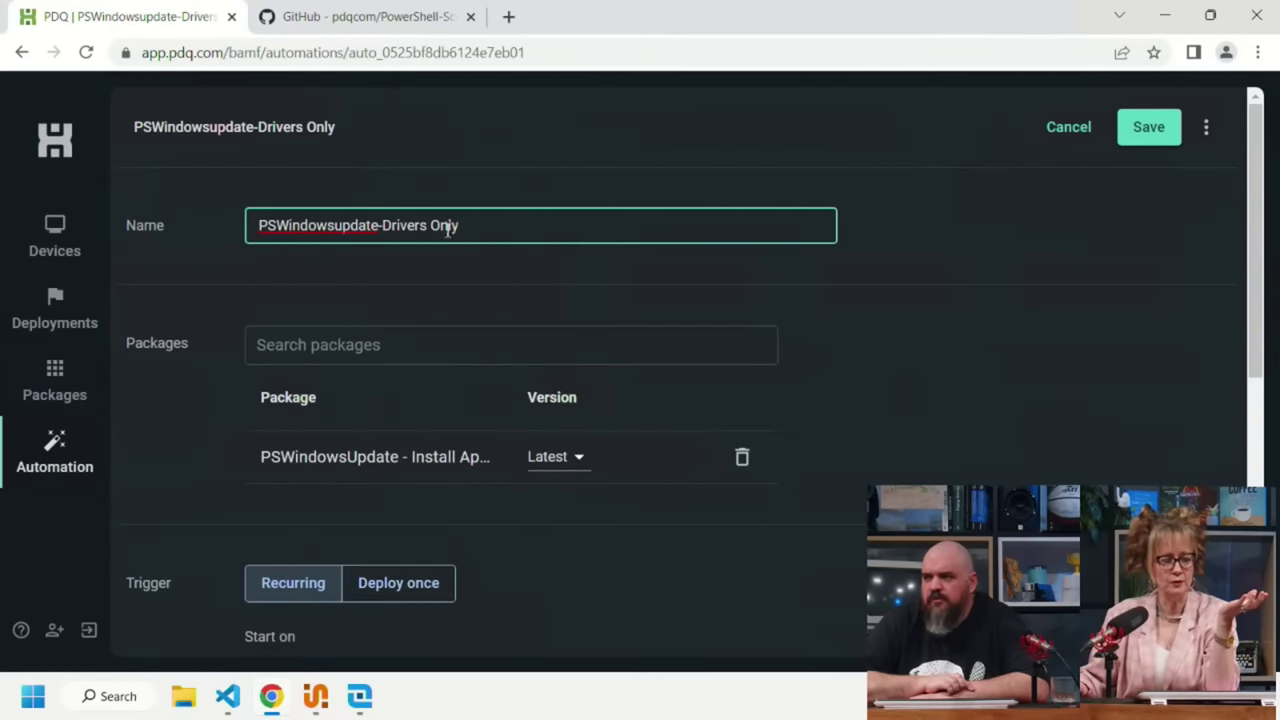
pyautogui.click(349, 344)
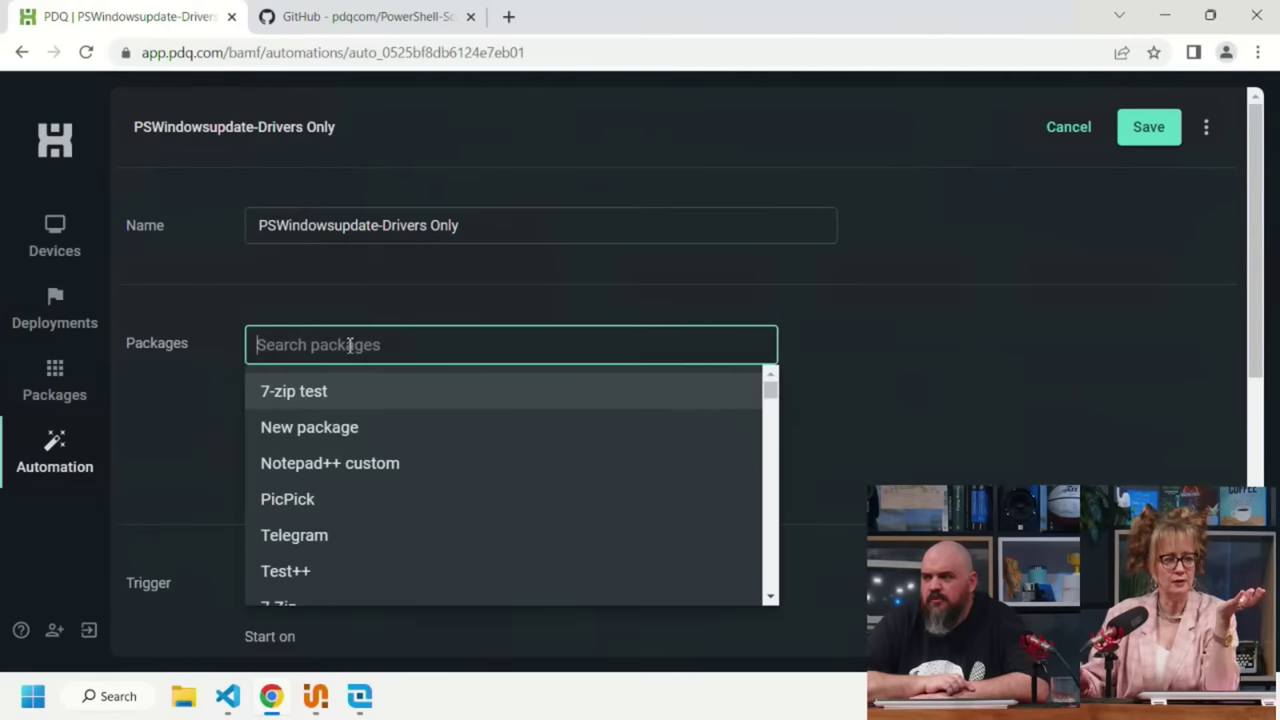
pyautogui.write('psup')
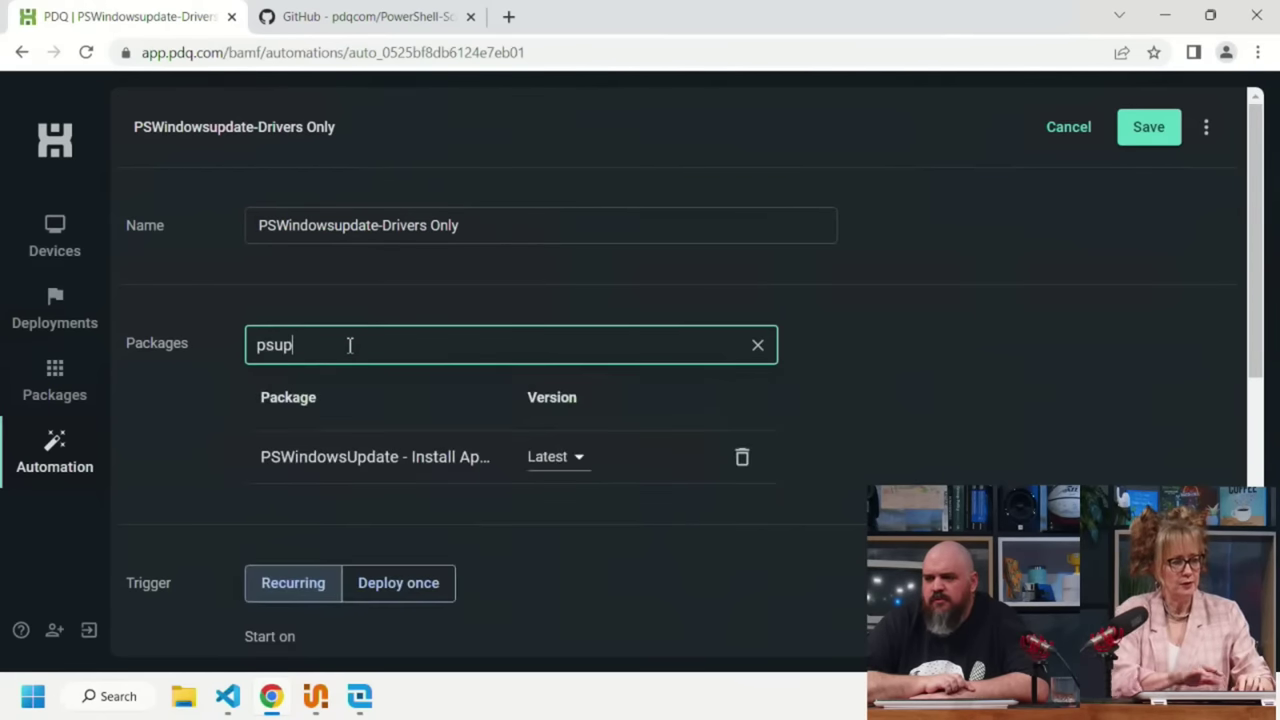
pyautogui.press('BackSpace')
pyautogui.press('BackSpace')
pyautogui.write('win')
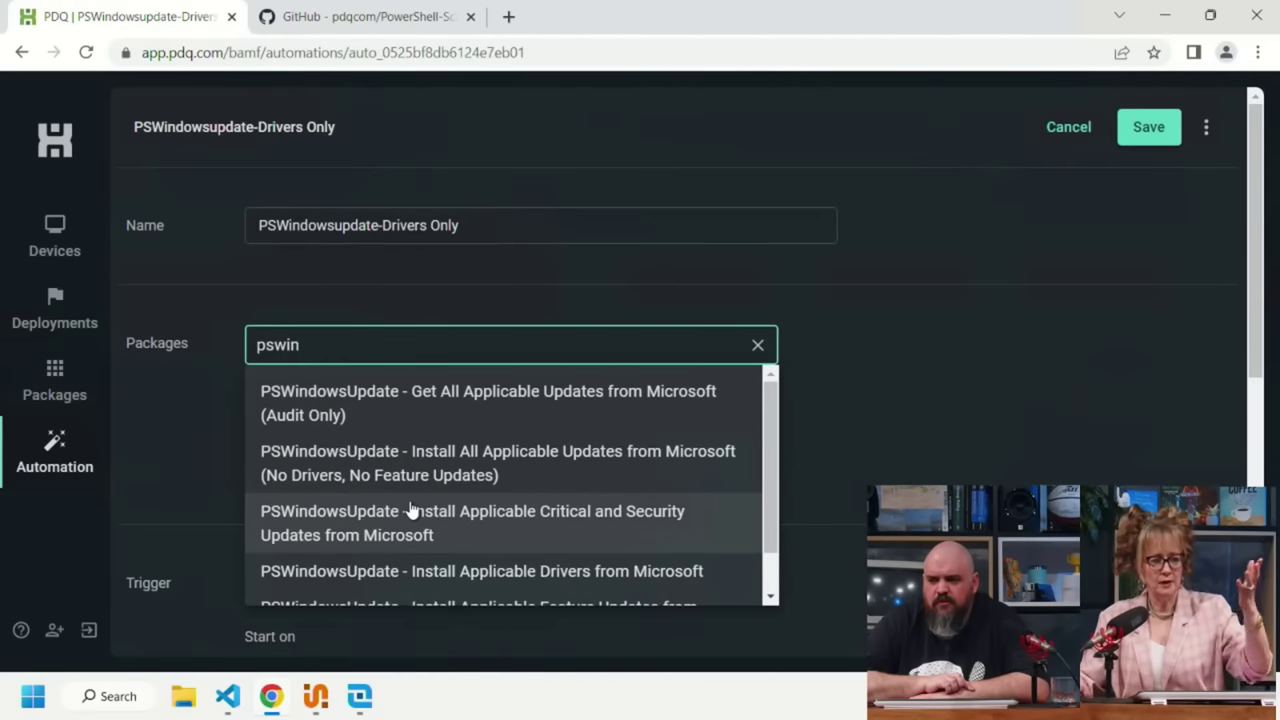
pyautogui.click(900, 400)
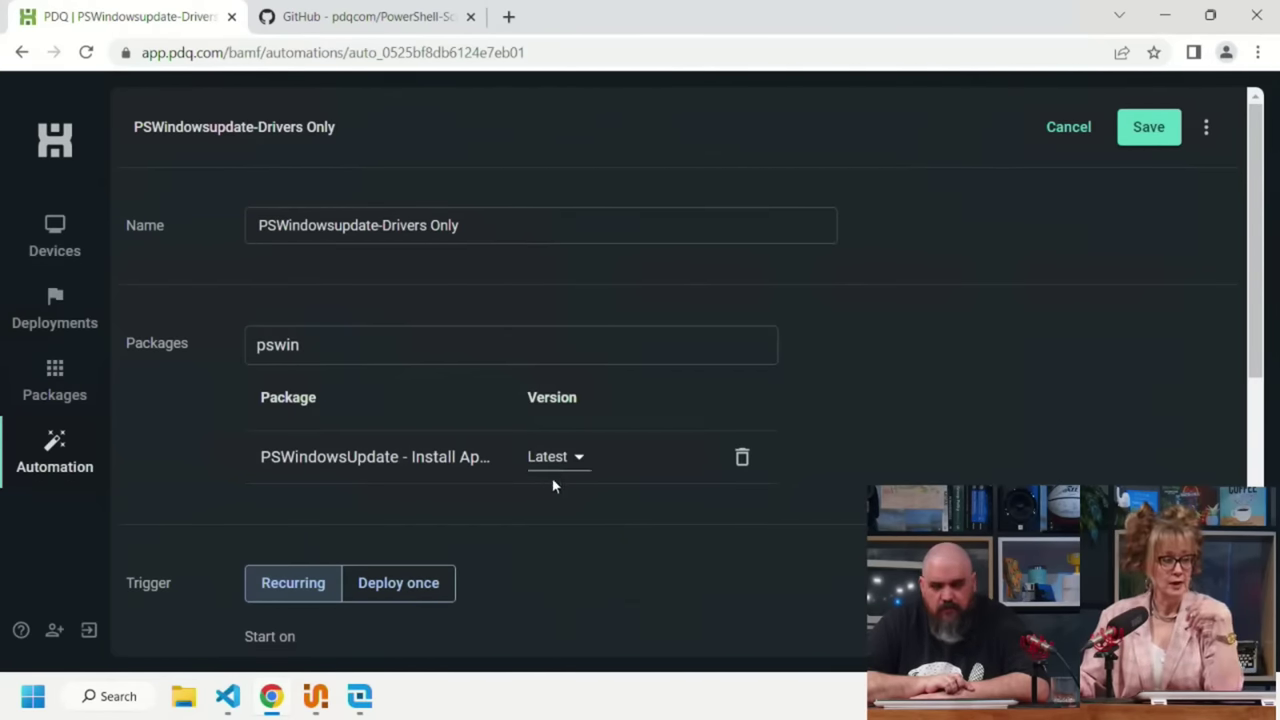
# - Review the recurring trigger, start time, repeat days and target group of the PSWindowsupdate-Drivers Only automation
pyautogui.scroll(-2, 554, 486)
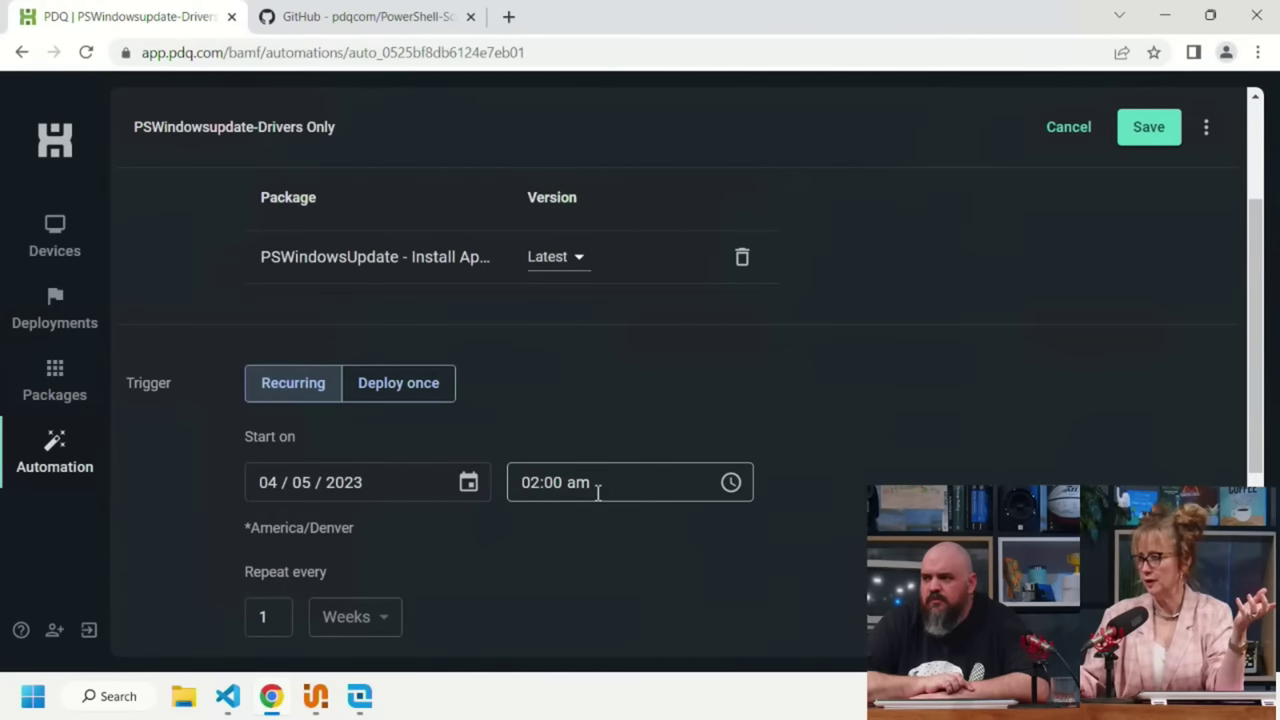
pyautogui.scroll(-2, 597, 490)
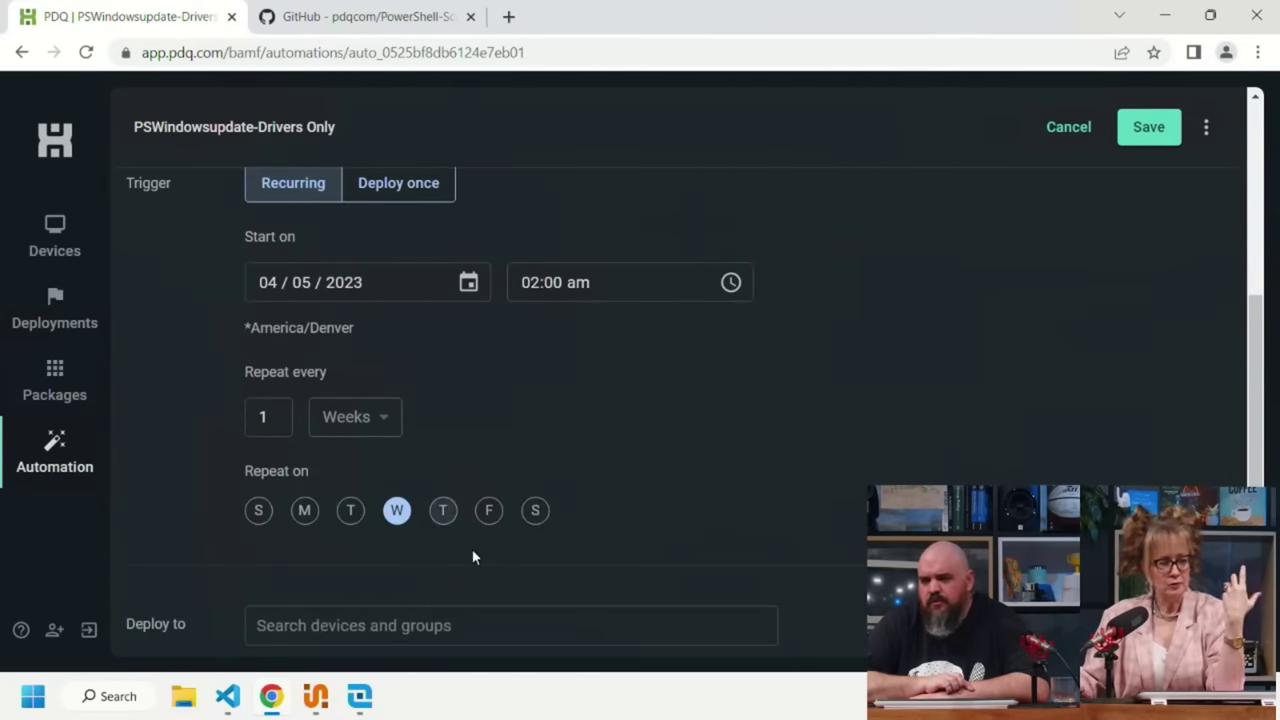
pyautogui.scroll(-1, 453, 541)
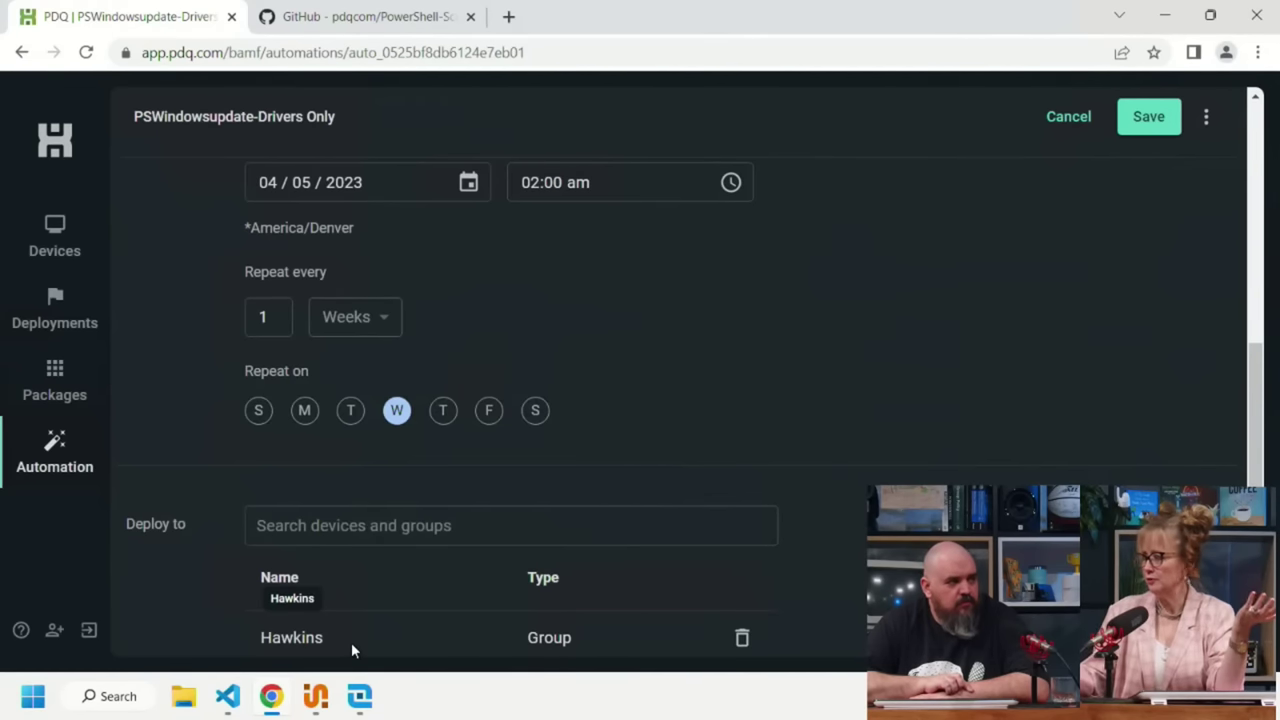
pyautogui.scroll(-1, 354, 638)
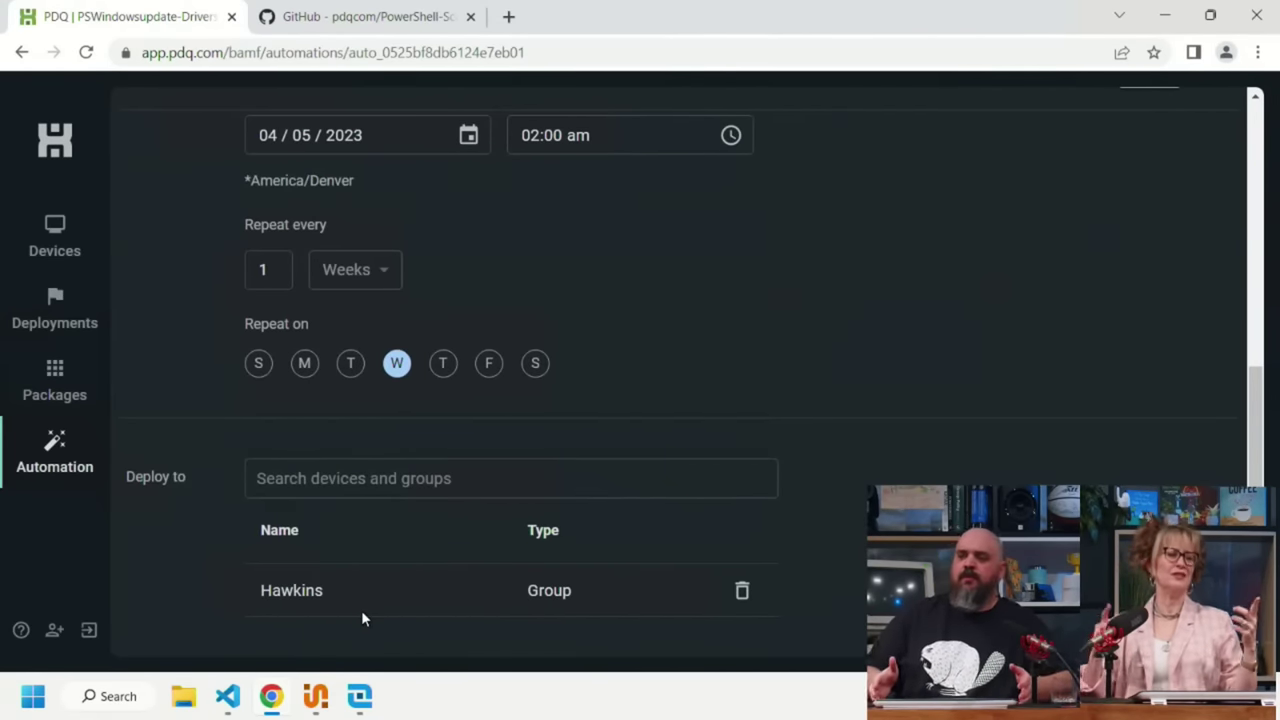
pyautogui.scroll(2, 557, 330)
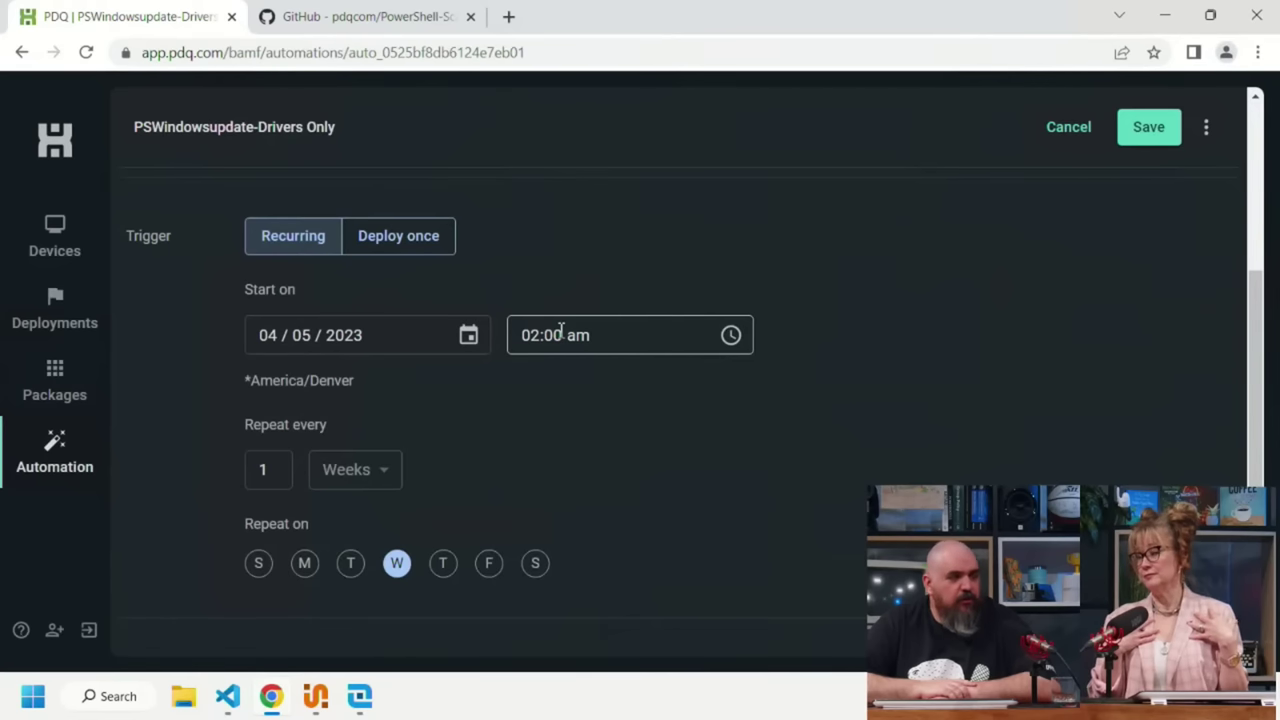
pyautogui.scroll(1, 561, 332)
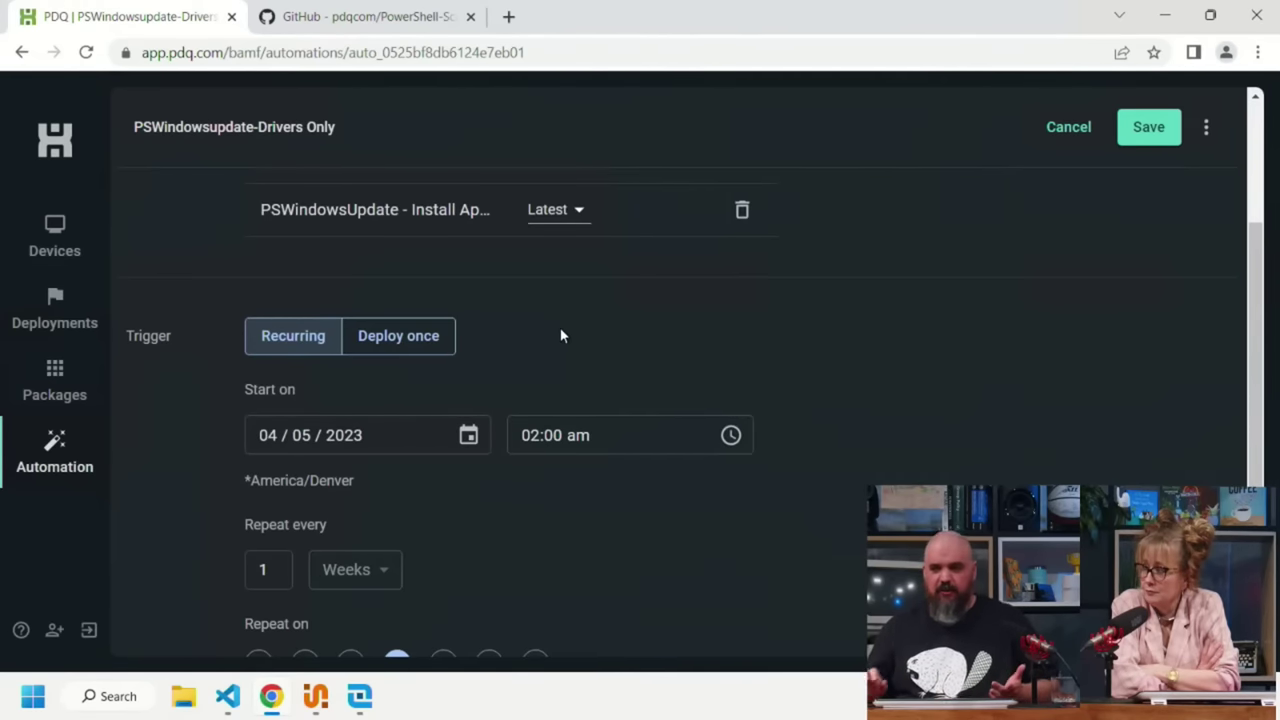
# - Search the packages list for 'kb' and clear the search
pyautogui.click(77, 370)
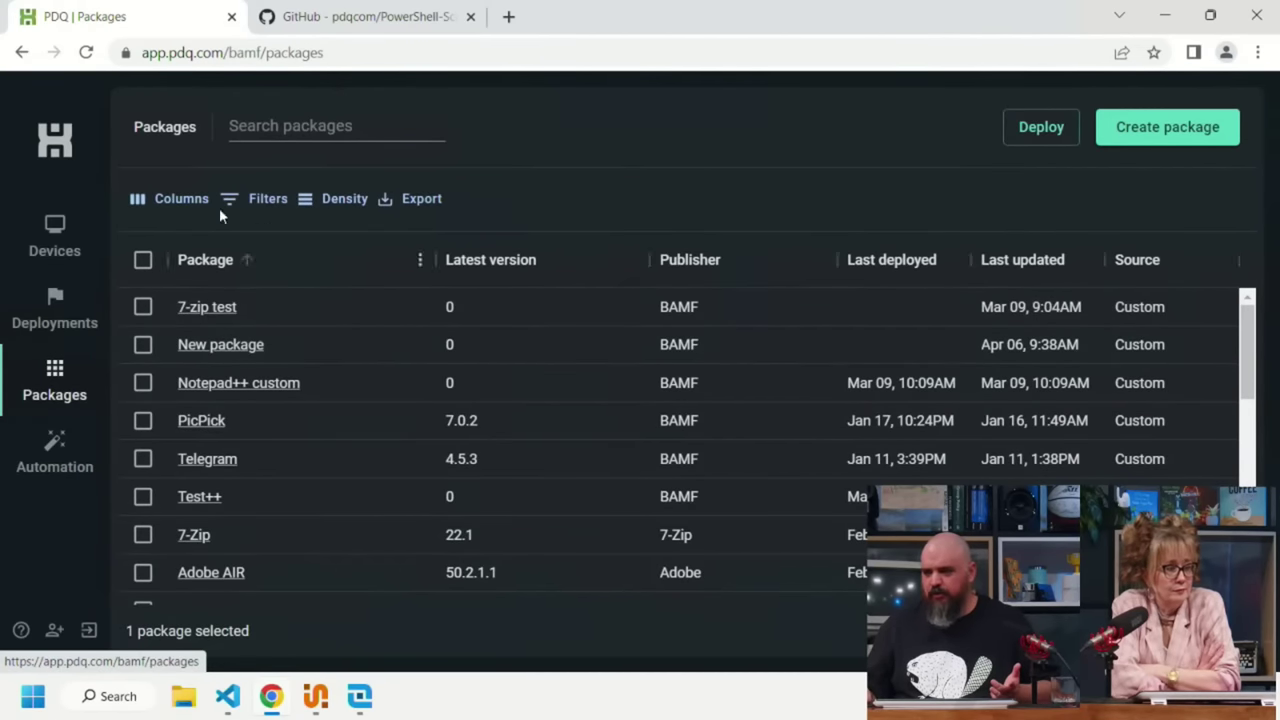
pyautogui.click(357, 130)
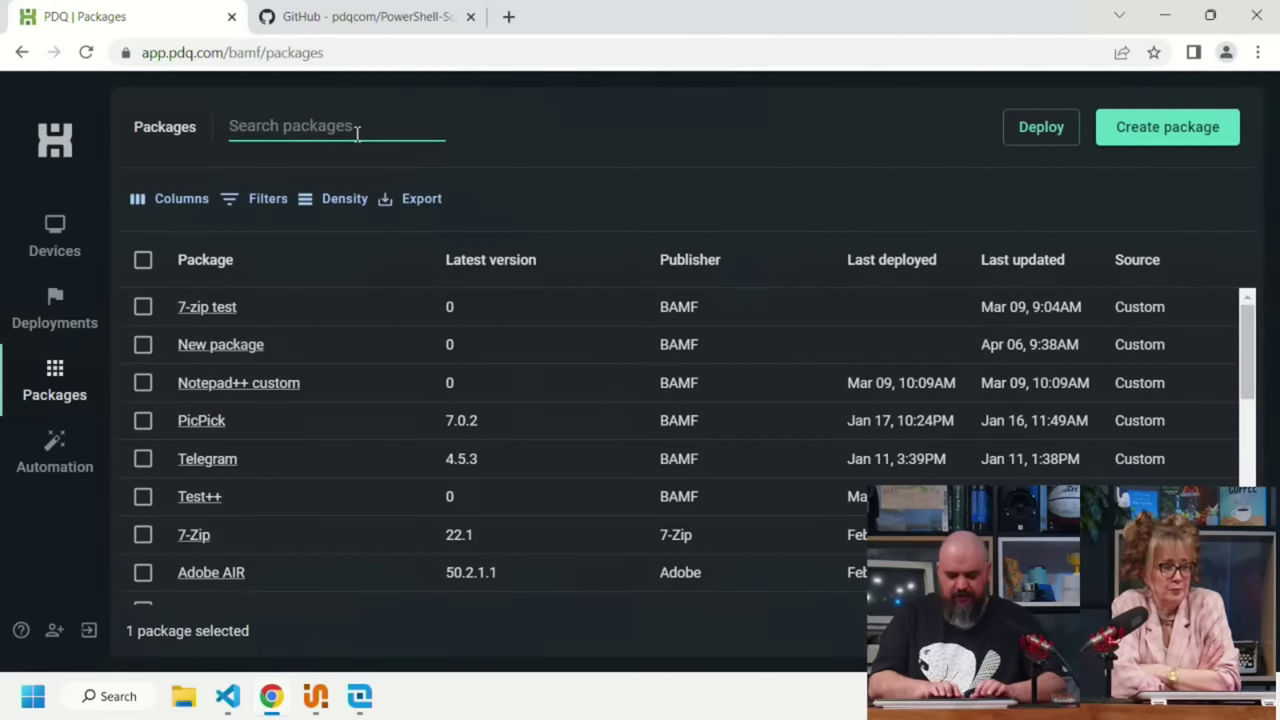
pyautogui.write('kb')
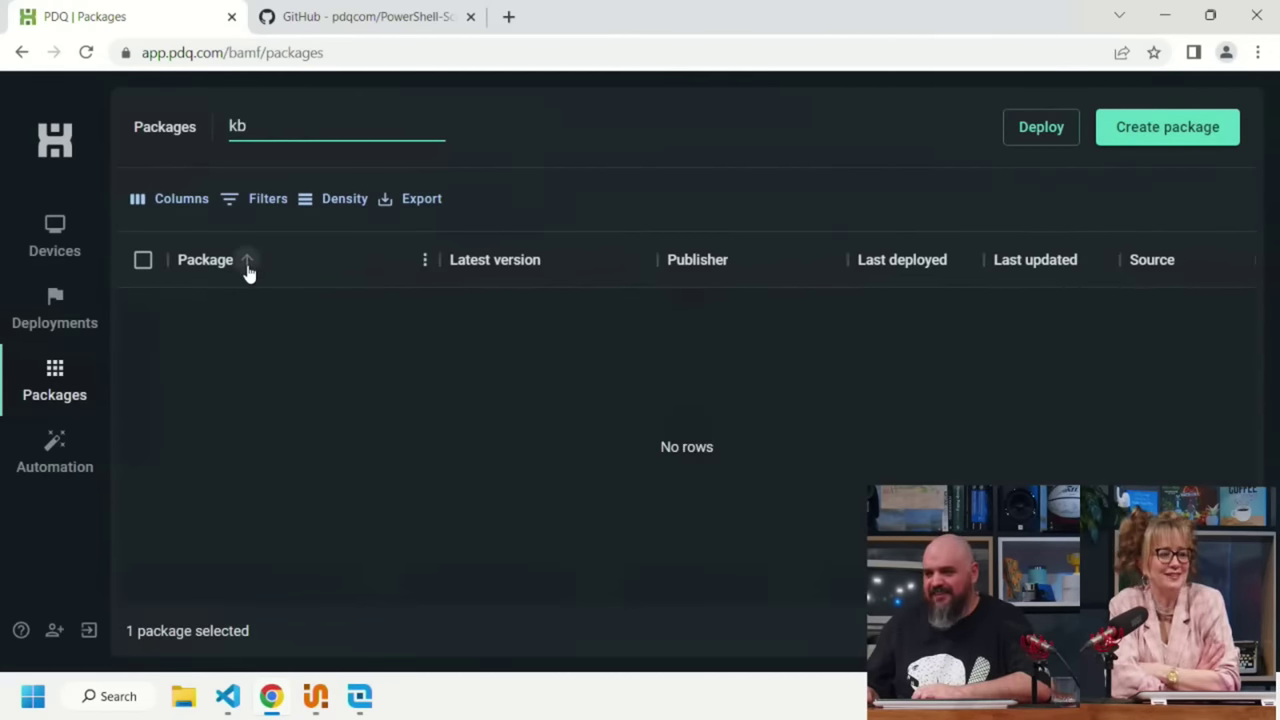
pyautogui.press('BackSpace')
pyautogui.press('BackSpace')
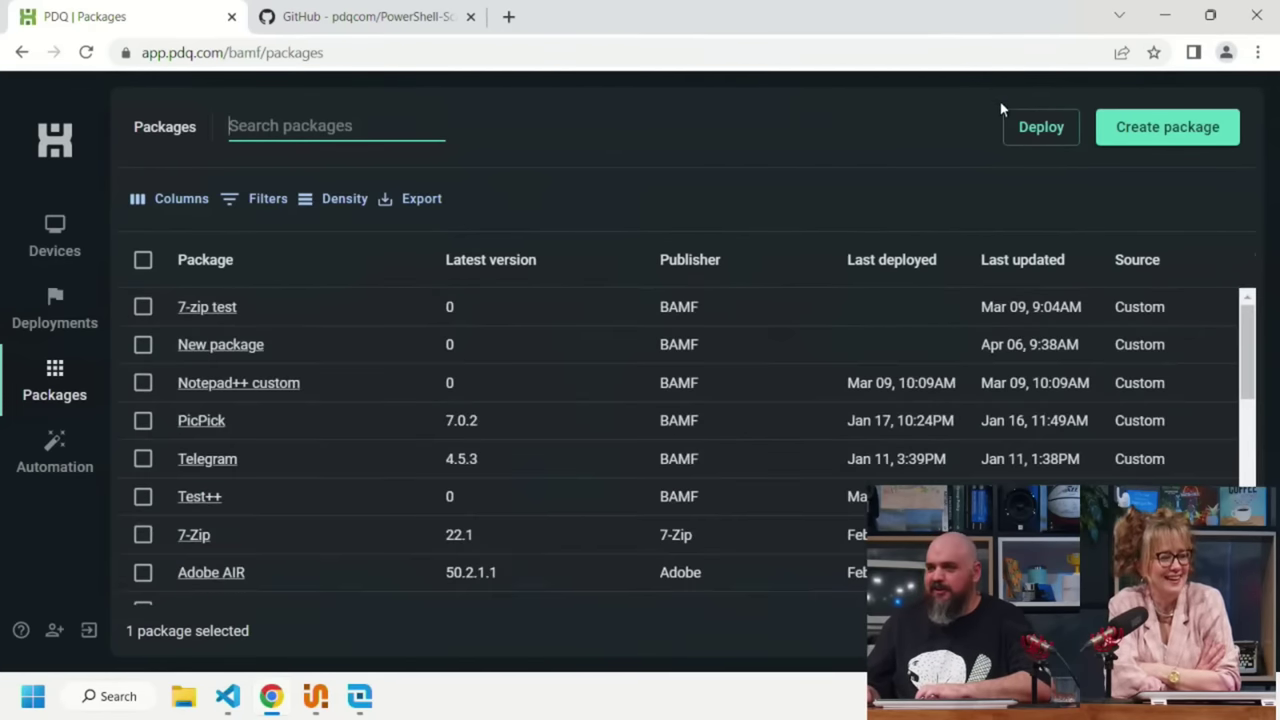
# - Create a new package named KB
pyautogui.click(1140, 128)
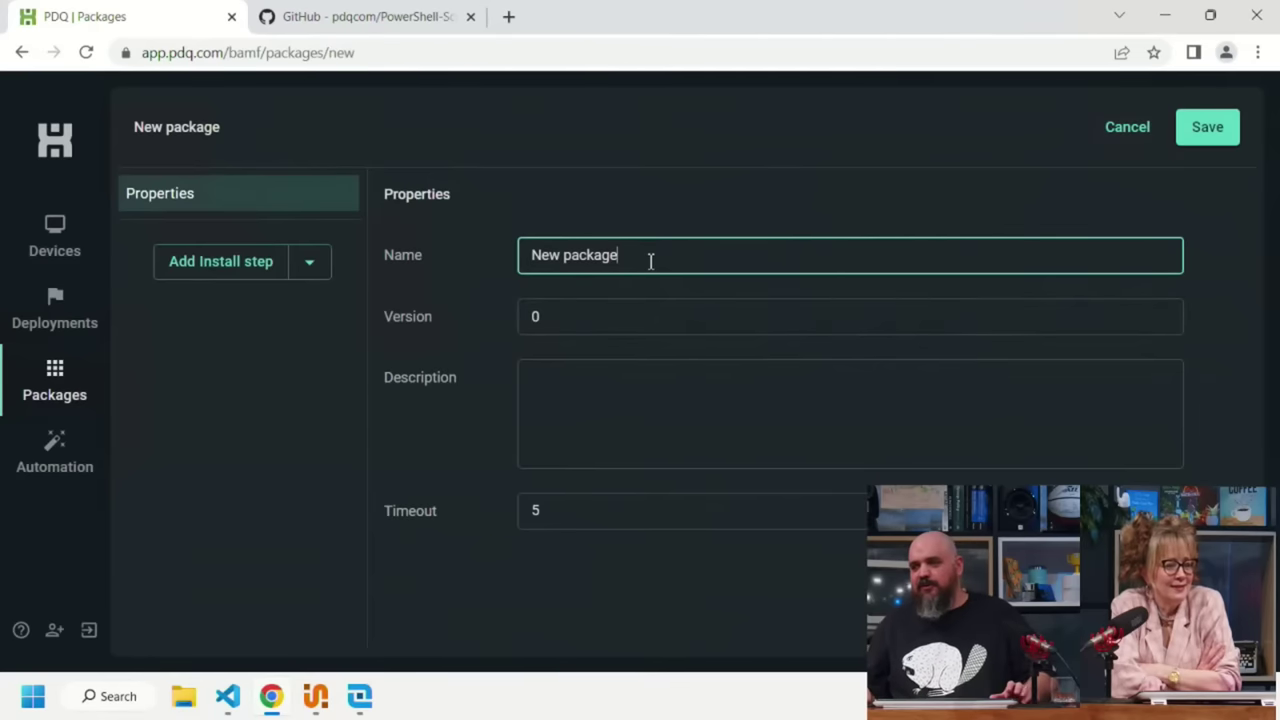
pyautogui.hotkey('ctrl', 'a')
pyautogui.write('KB')
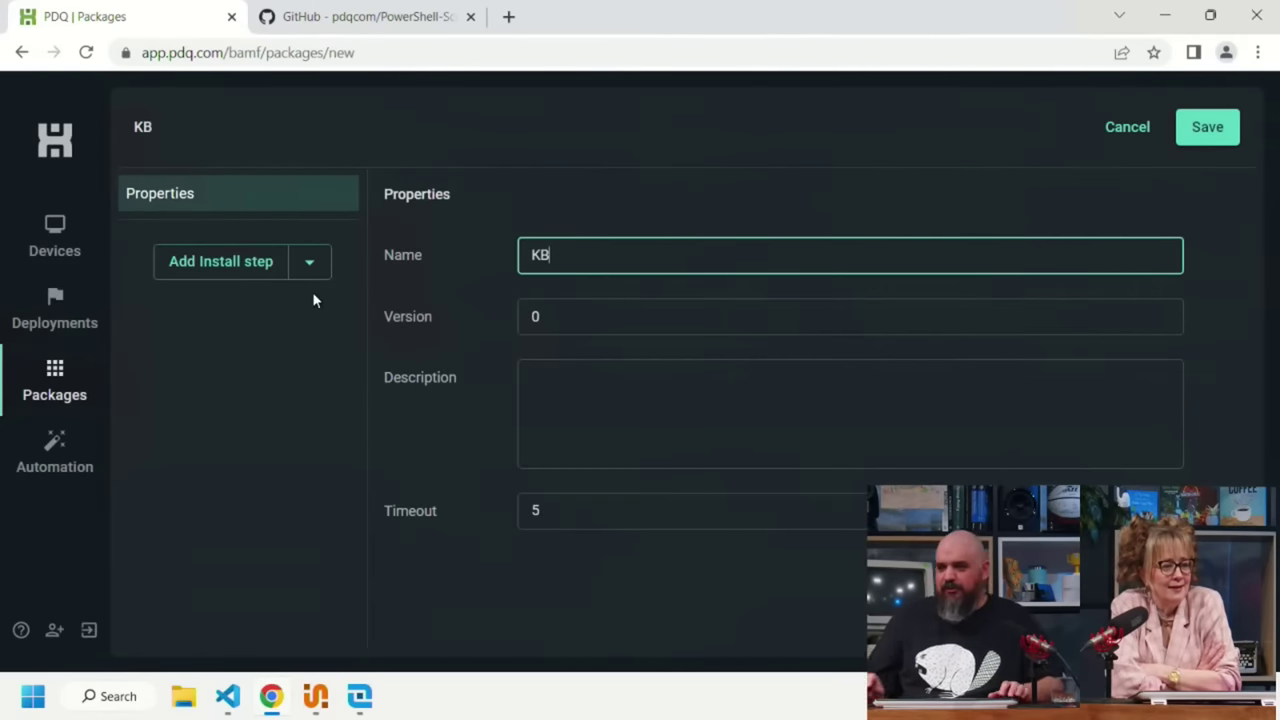
# - Add a PowerShell step to the KB package and import the InstallSpecificKB script into it
pyautogui.click(308, 268)
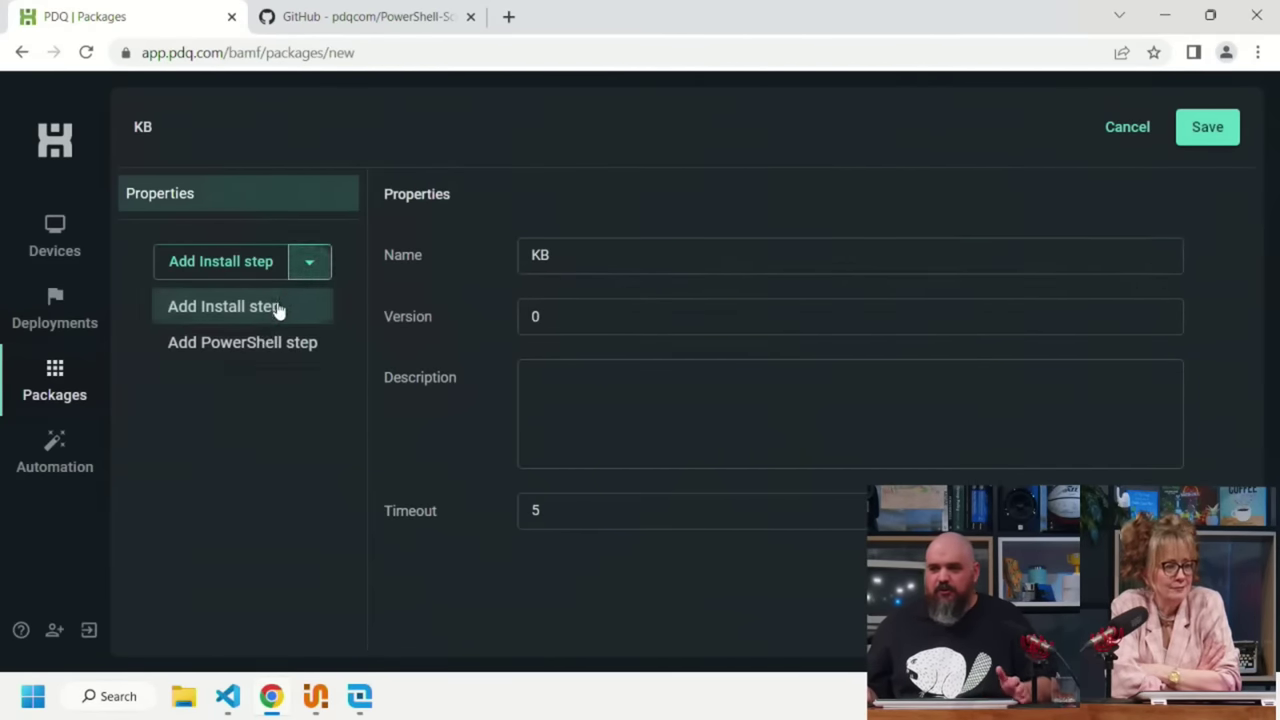
pyautogui.click(263, 343)
pyautogui.scroll(-1, 578, 358)
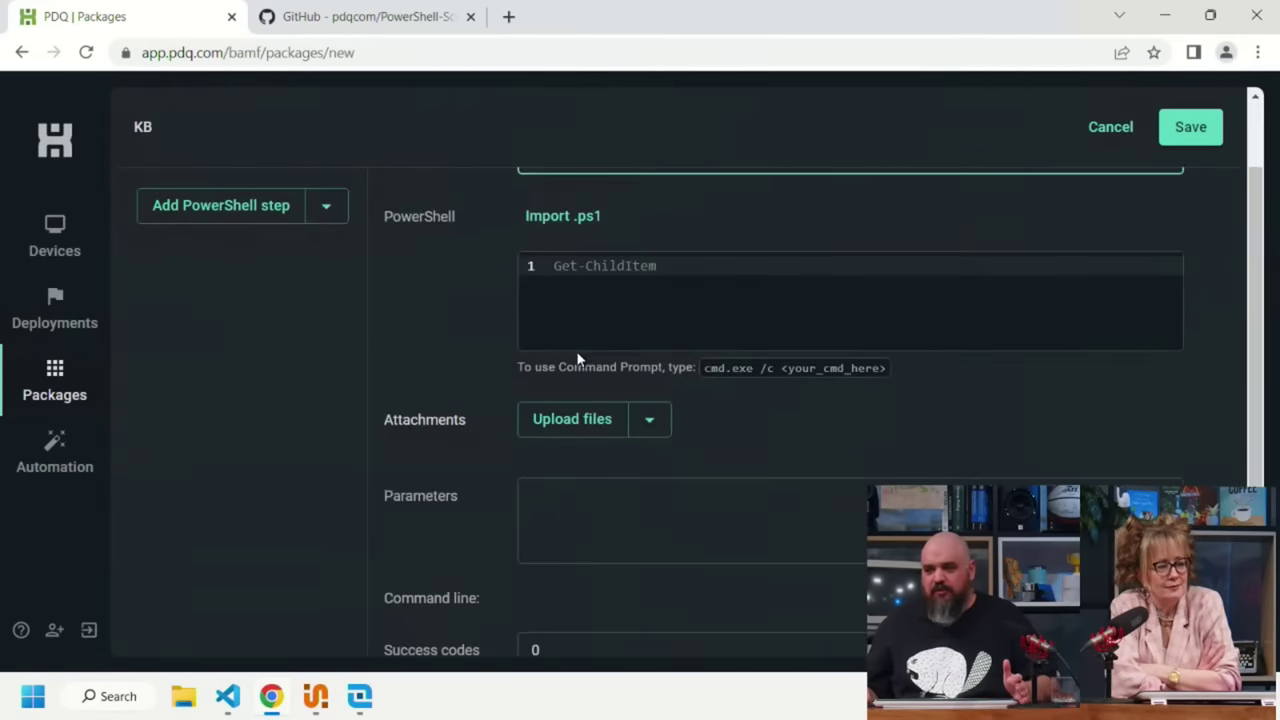
pyautogui.scroll(1, 566, 343)
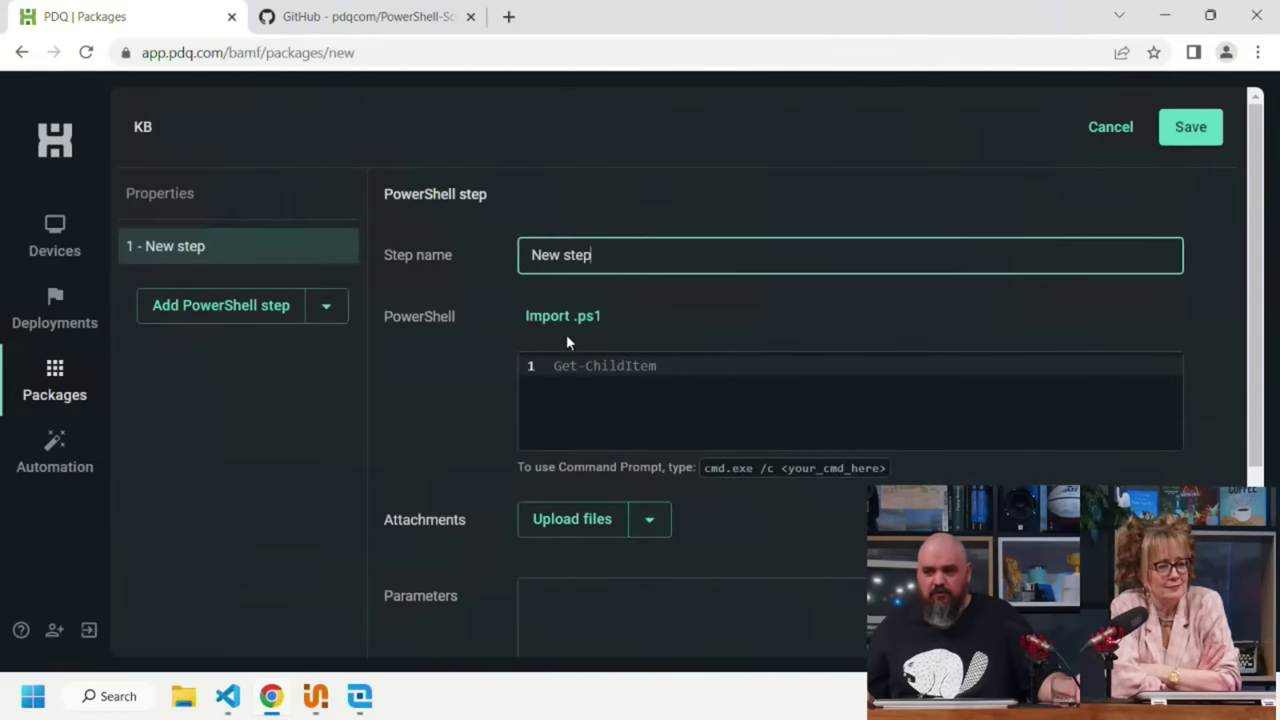
pyautogui.click(557, 320)
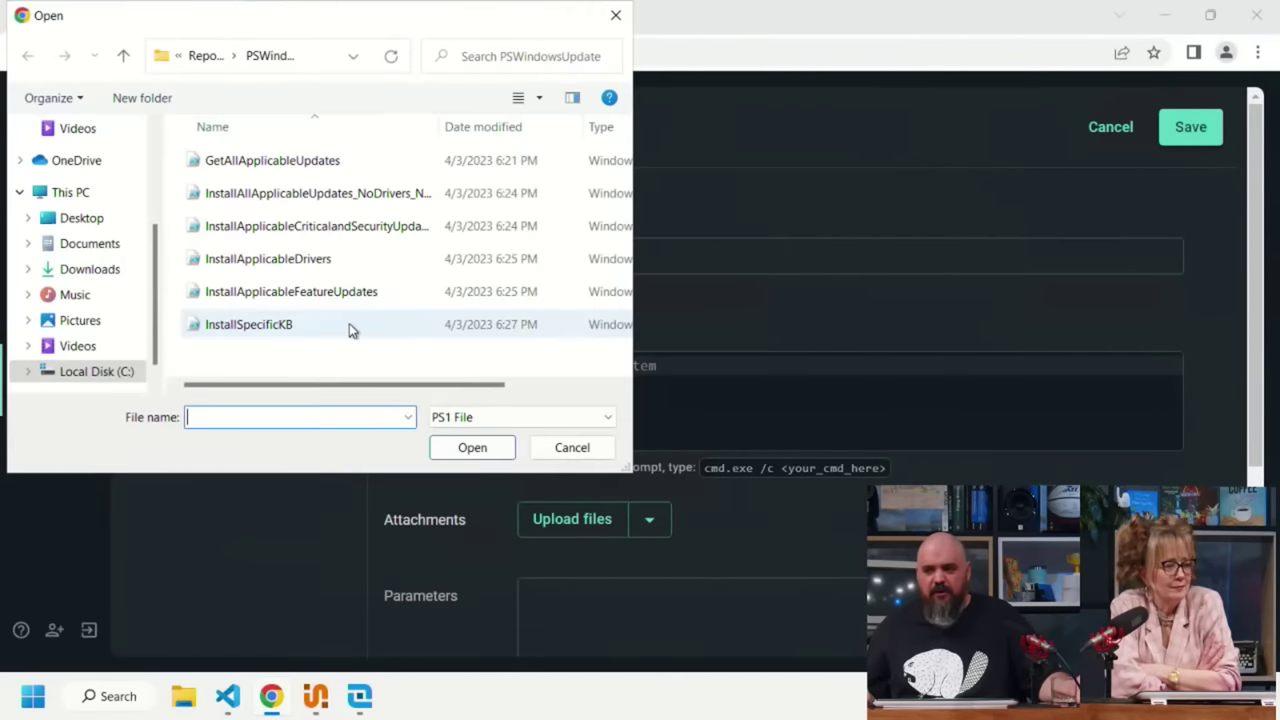
pyautogui.click(243, 331)
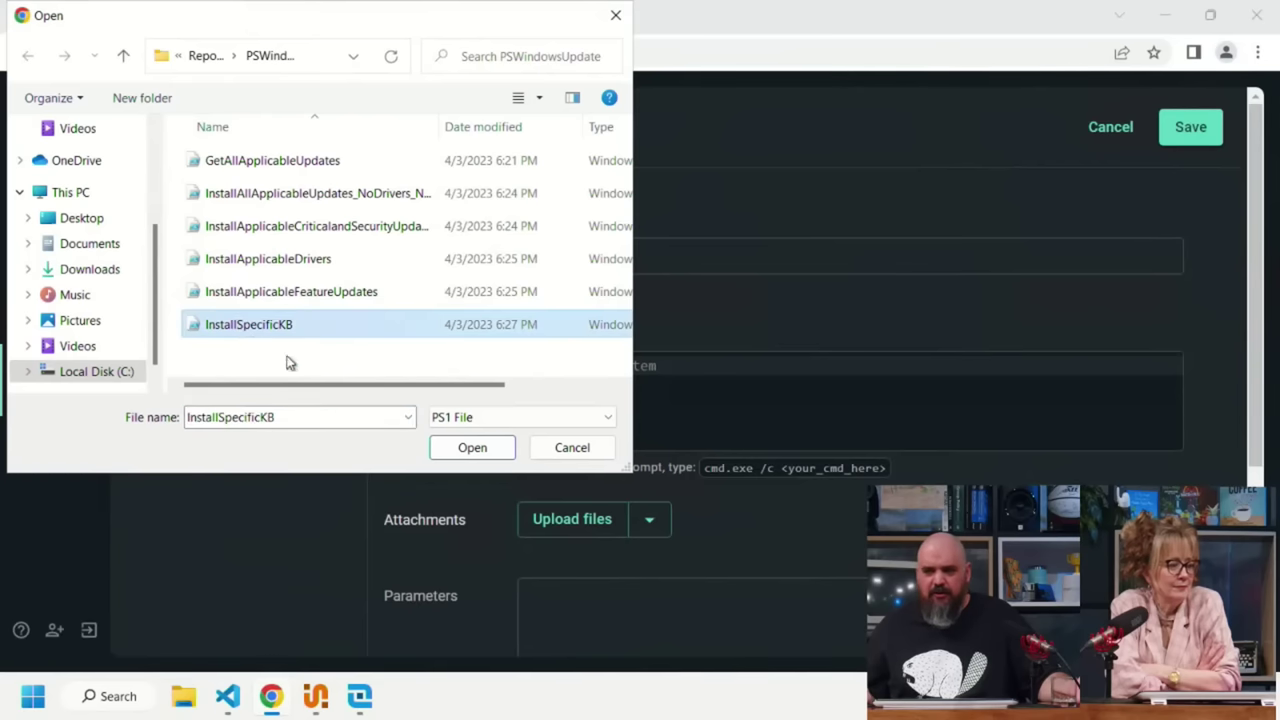
pyautogui.click(446, 450)
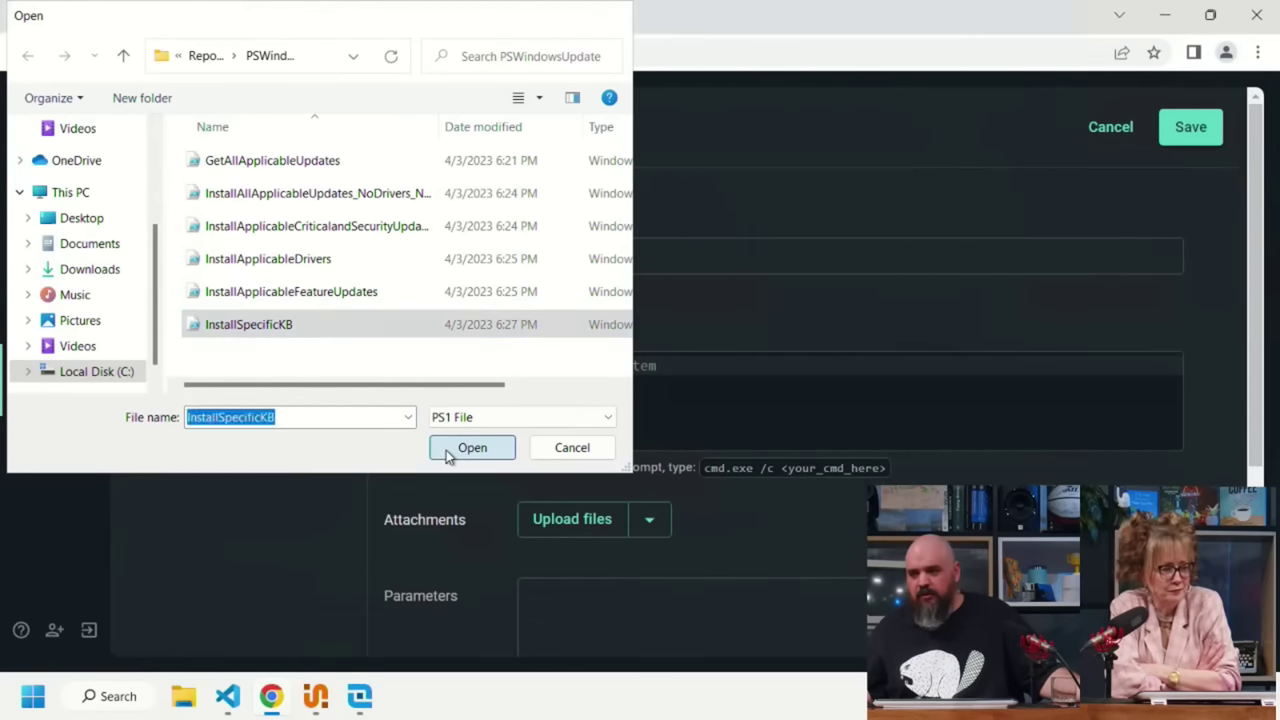
# - Set the PowerShell step's parameters to -KBArticleID 'KB5012170', copied from the PSWindowsUpdate - Install Specific Microsoft KB package in PDQ Deploy
pyautogui.scroll(-5, 490, 406)
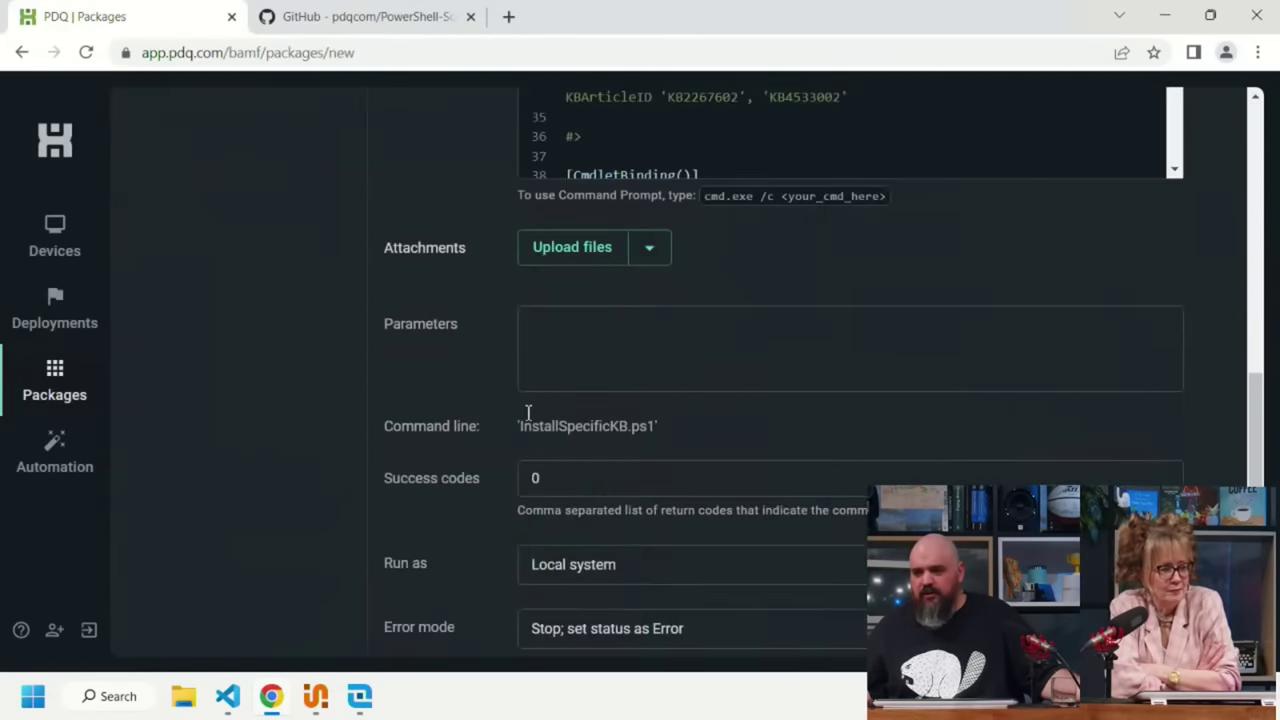
pyautogui.click(562, 352)
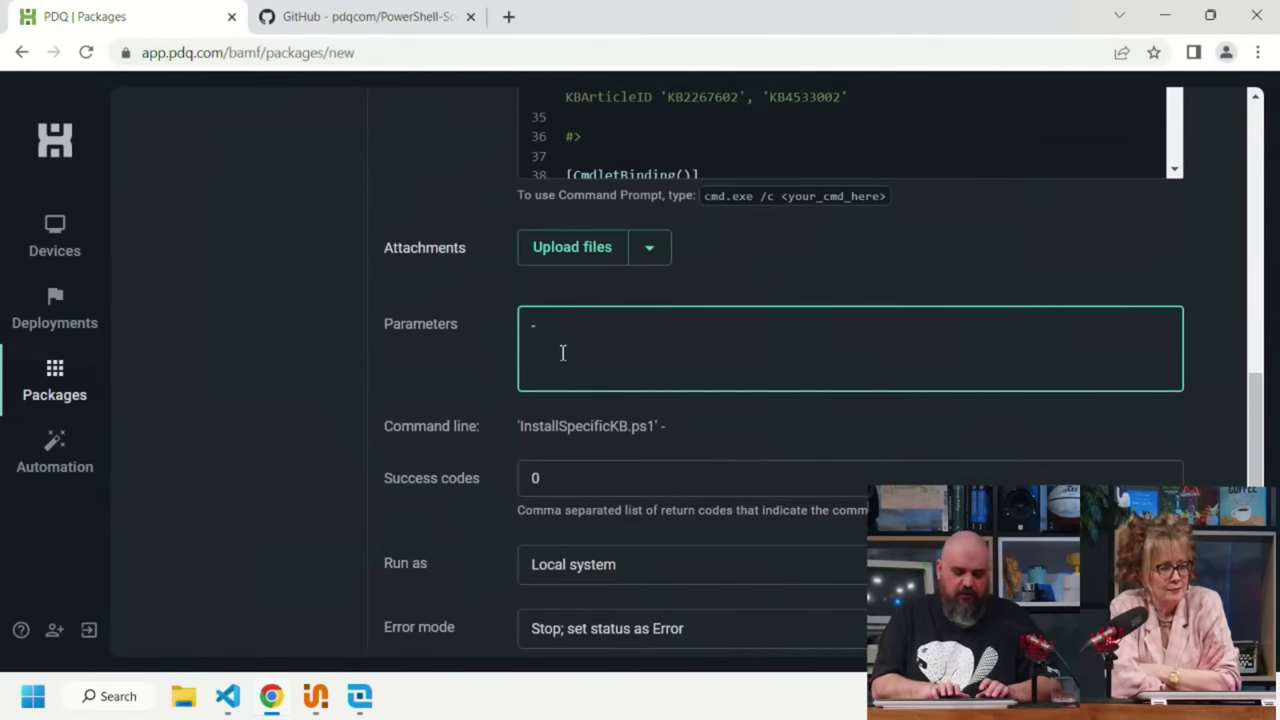
pyautogui.write('-')
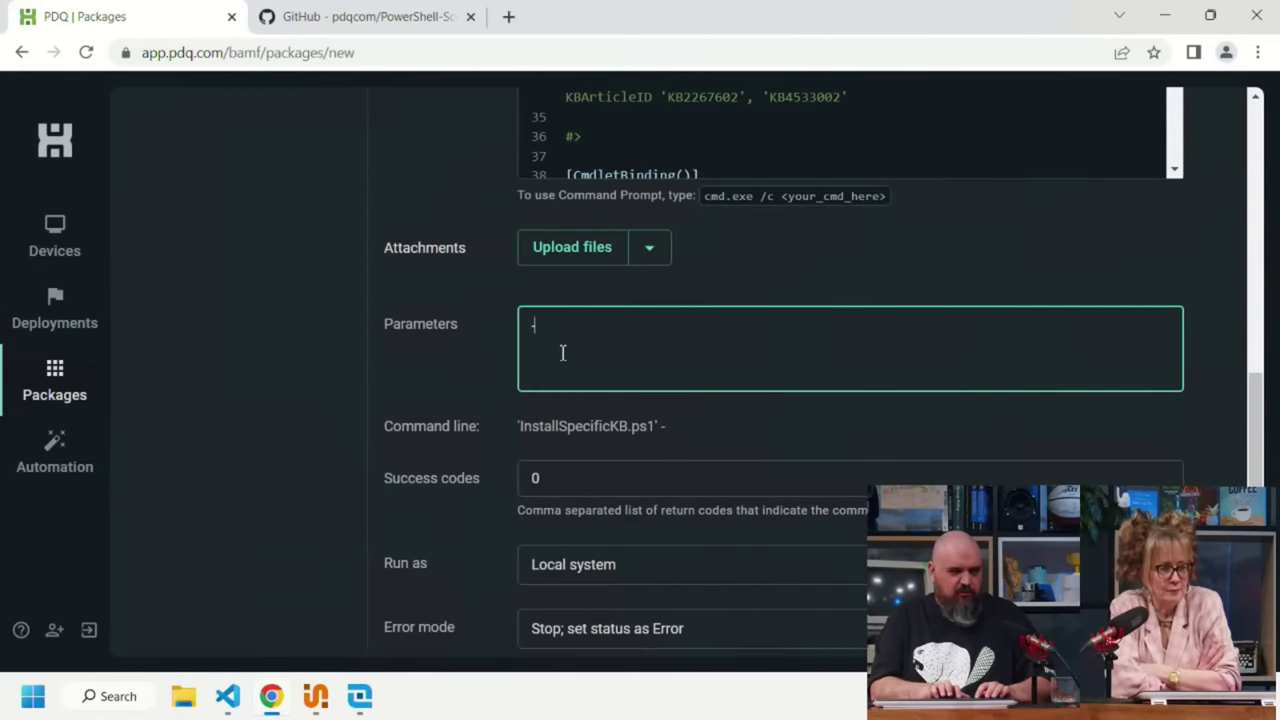
pyautogui.click(318, 696)
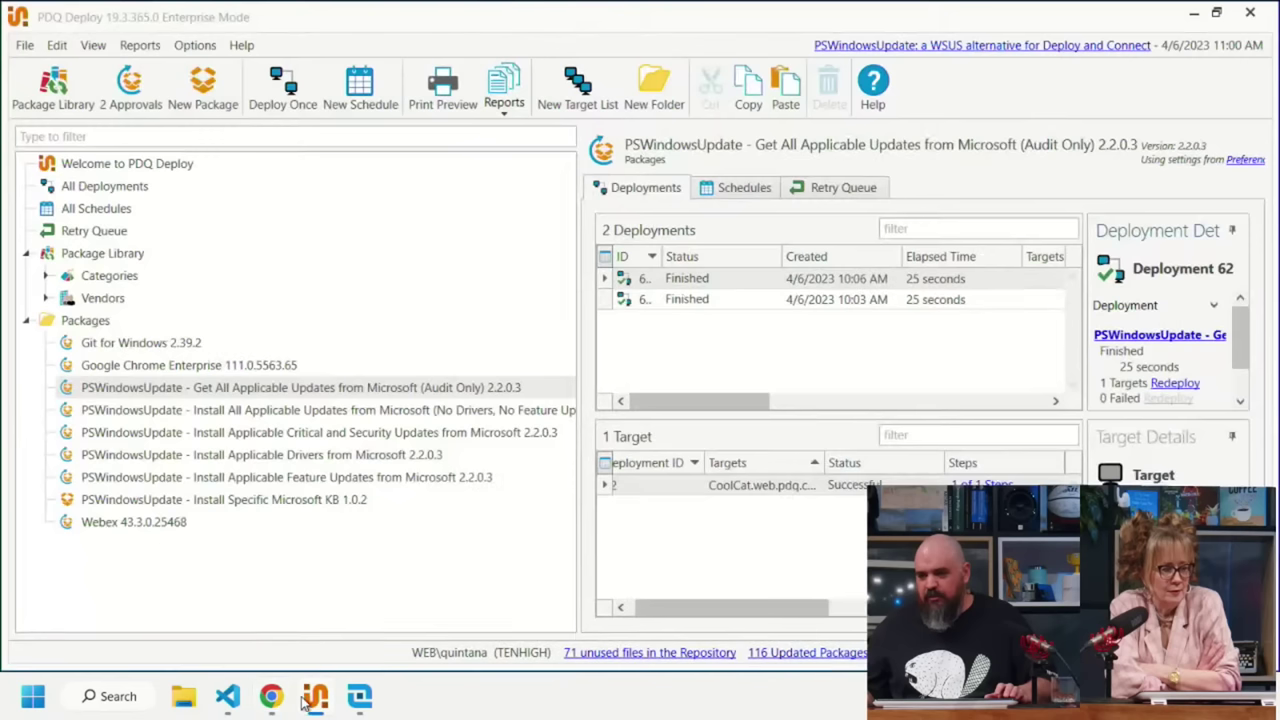
pyautogui.click(145, 500)
pyautogui.doubleClick(107, 502)
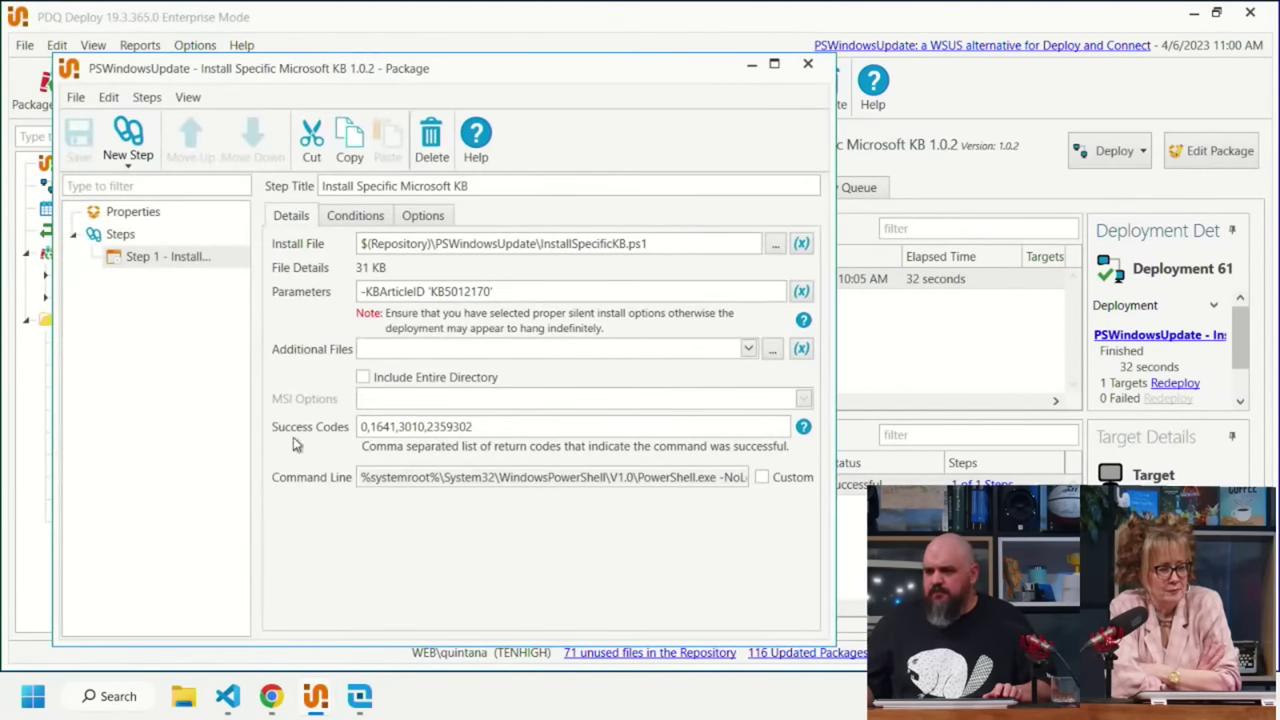
pyautogui.moveTo(512, 291); pyautogui.dragTo(262, 305)
pyautogui.hotkey('ctrl', 'c')
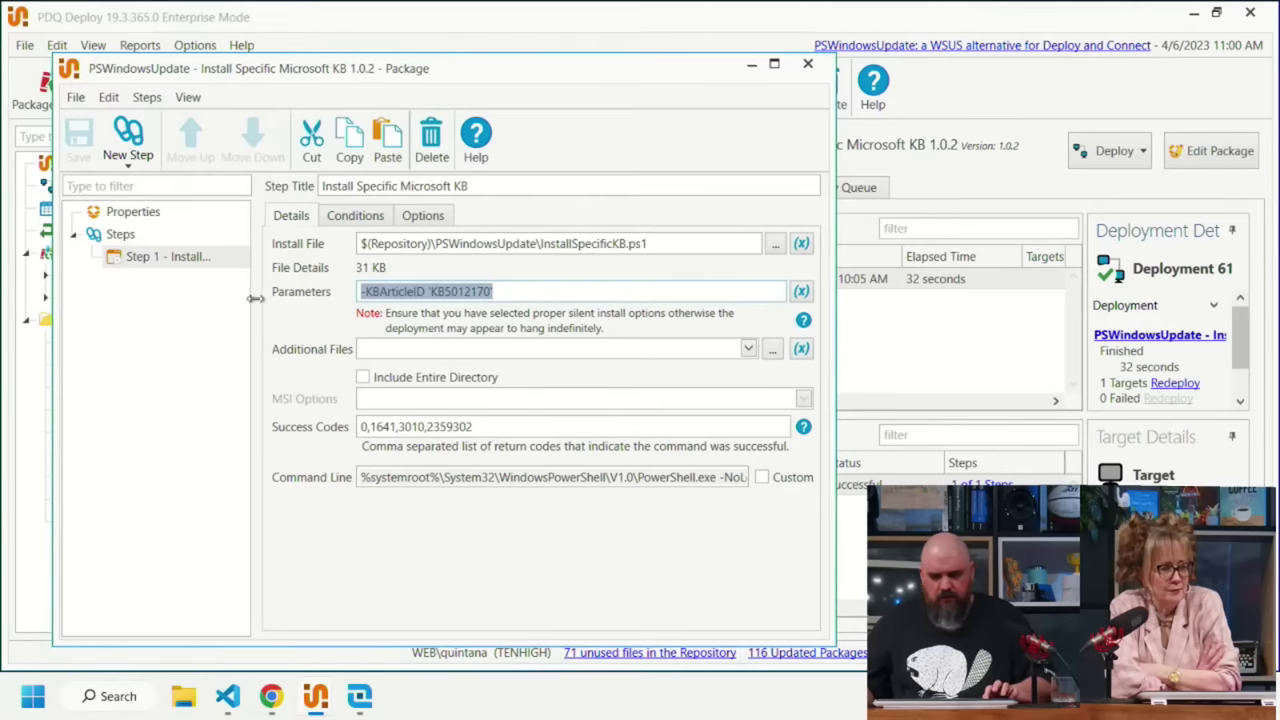
pyautogui.click(808, 64)
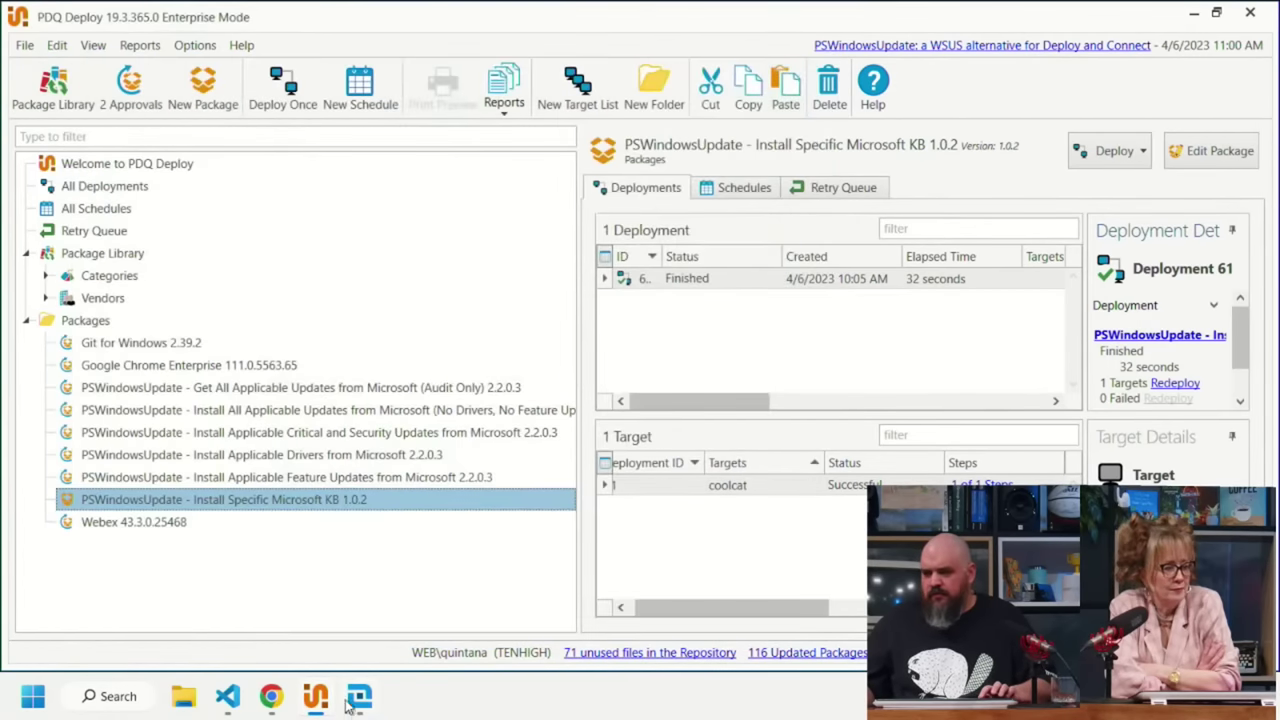
pyautogui.click(271, 696)
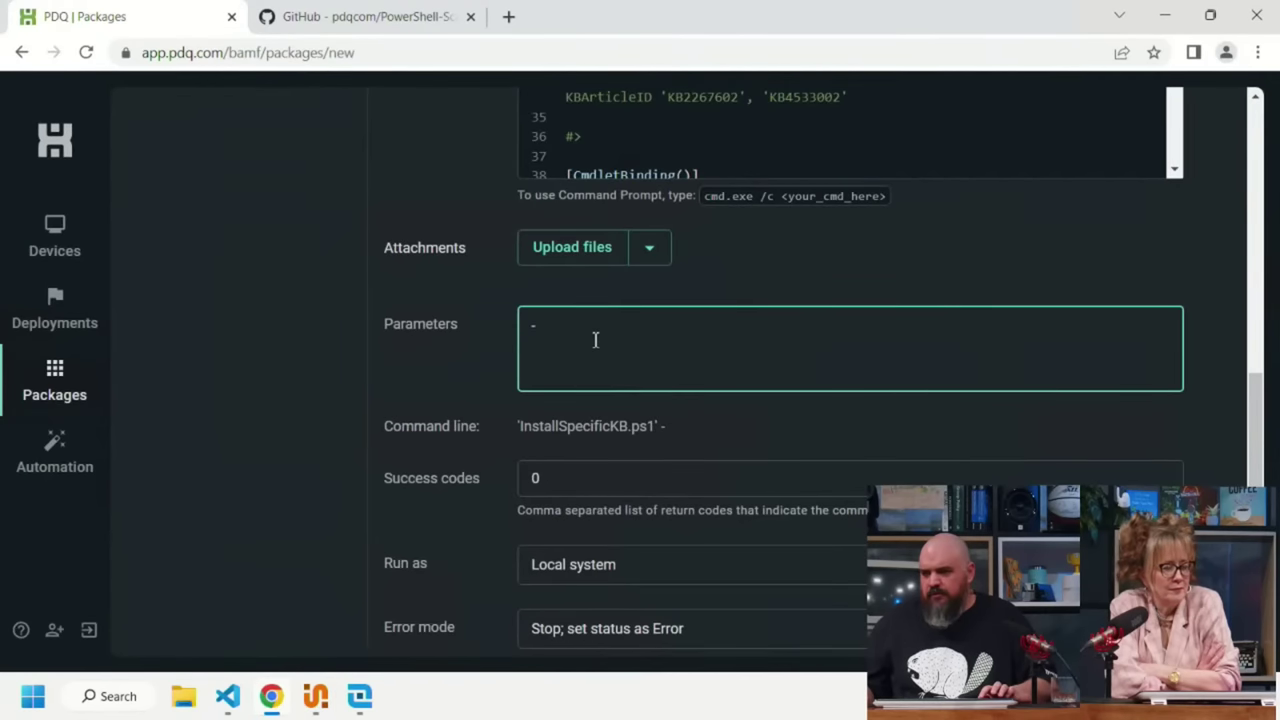
pyautogui.hotkey('ctrl', 'v')
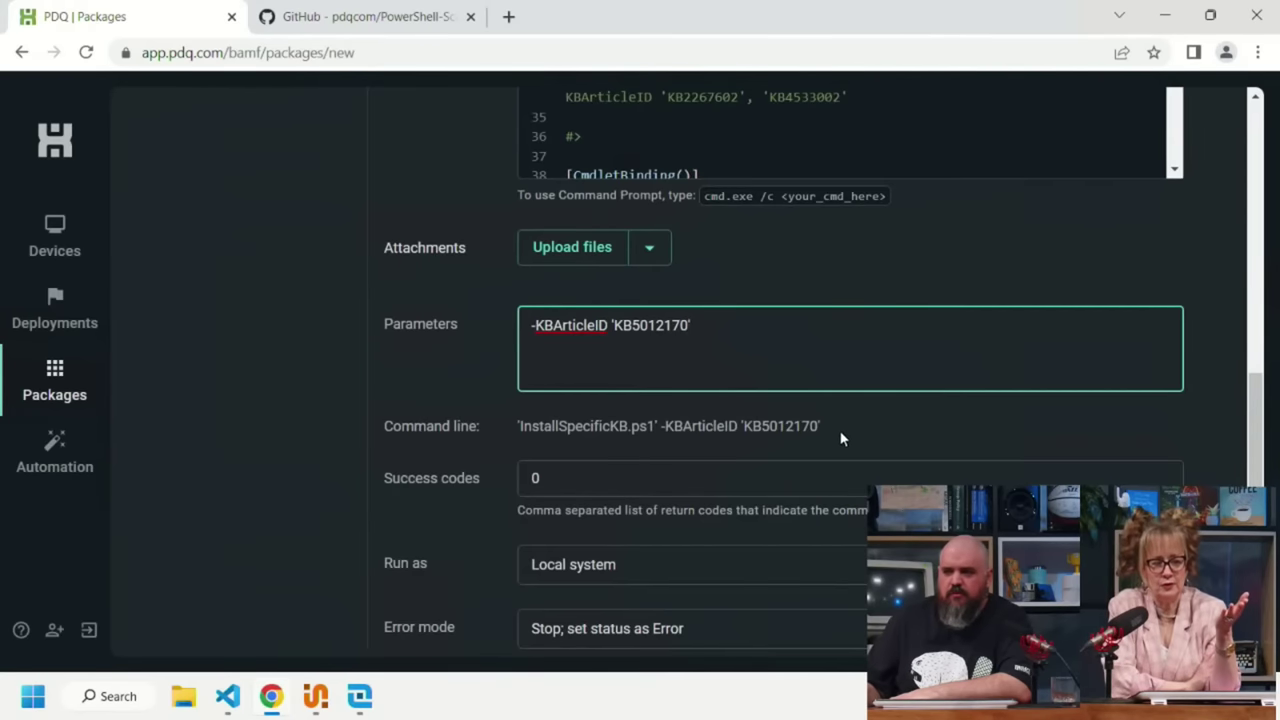
# - Save the KB package with its PowerShell step
pyautogui.moveTo(692, 325); pyautogui.dragTo(612, 325)
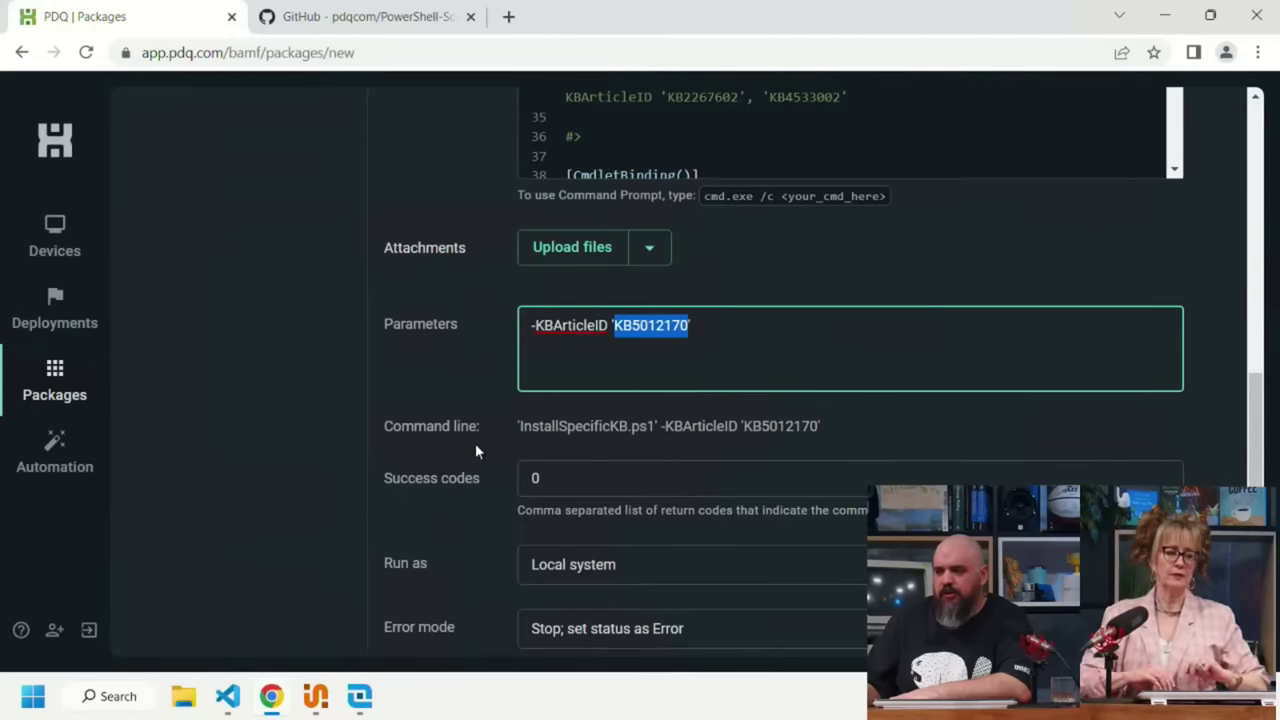
pyautogui.click(295, 431)
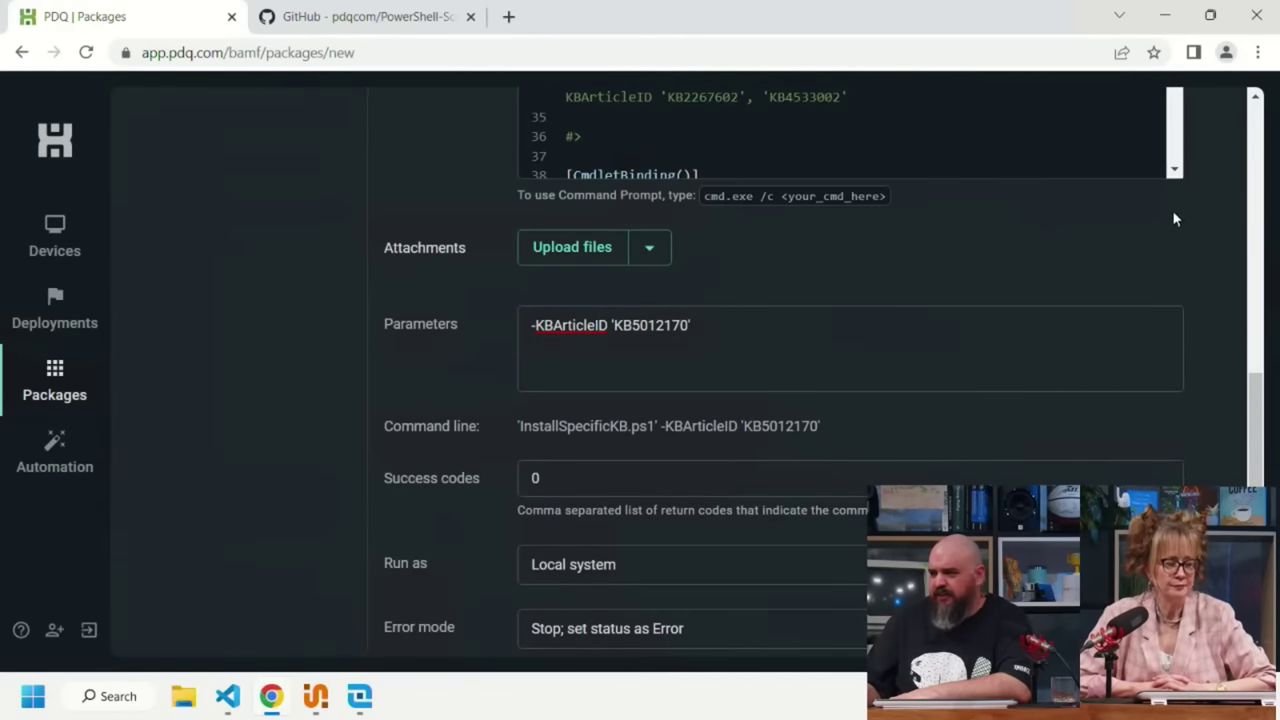
pyautogui.scroll(5, 1205, 300)
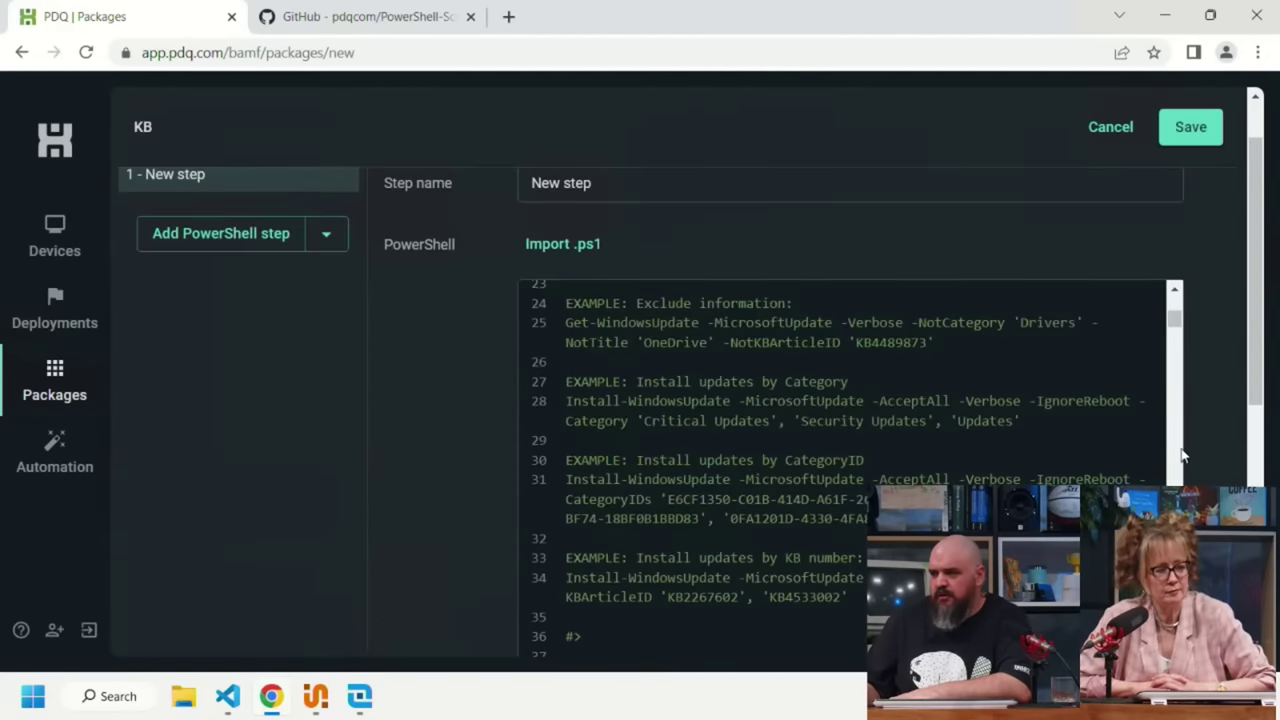
pyautogui.click(1200, 136)
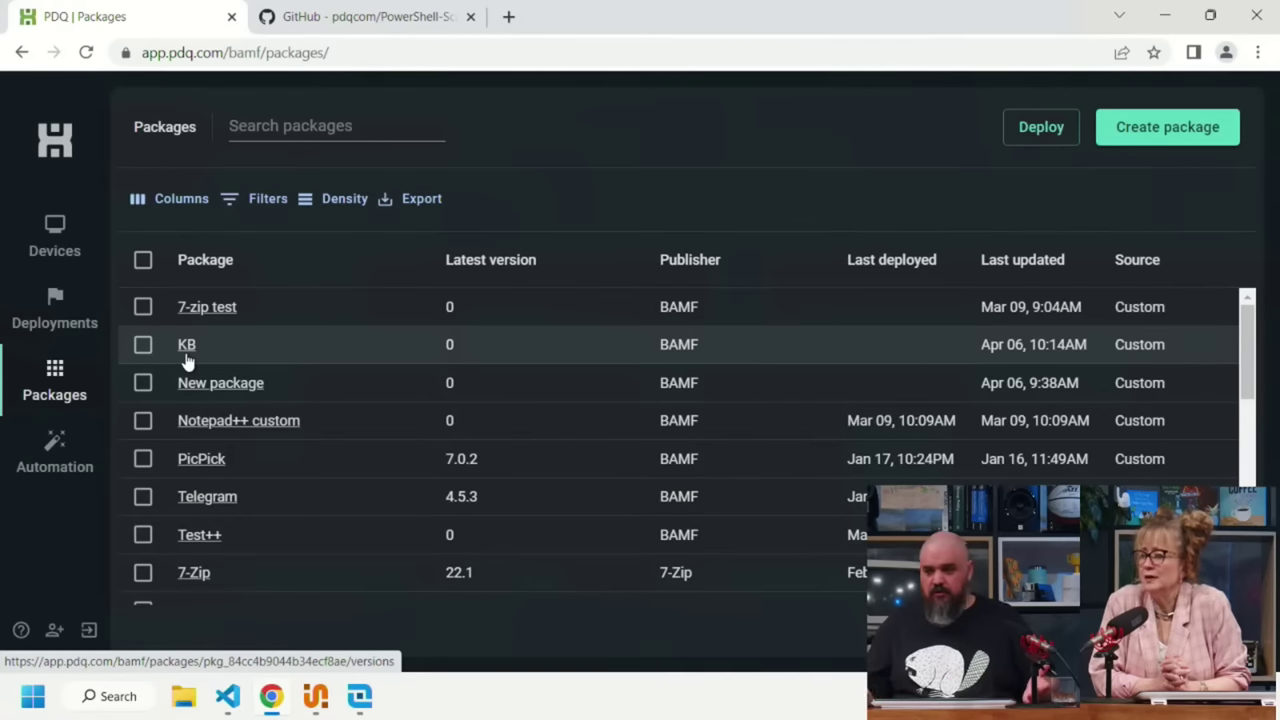
# - Switch to PDQ Inventory and open the list of scan profiles
pyautogui.moveTo(272, 700)
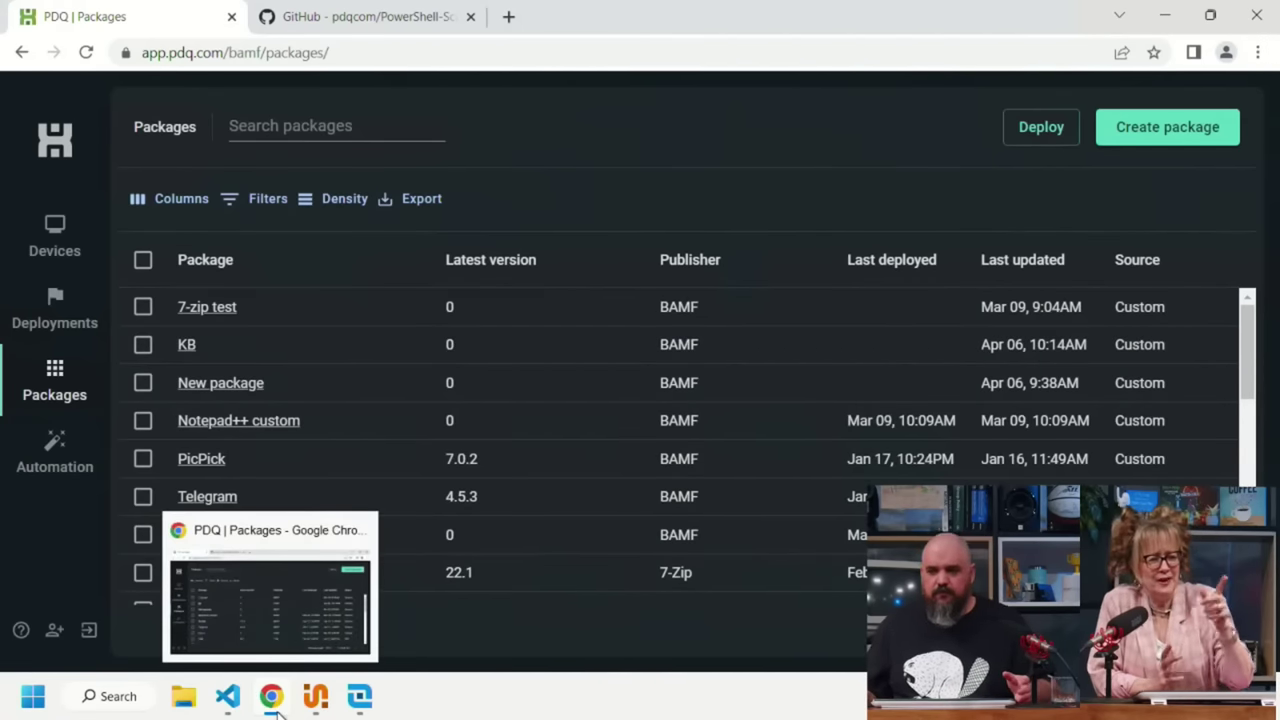
pyautogui.click(360, 697)
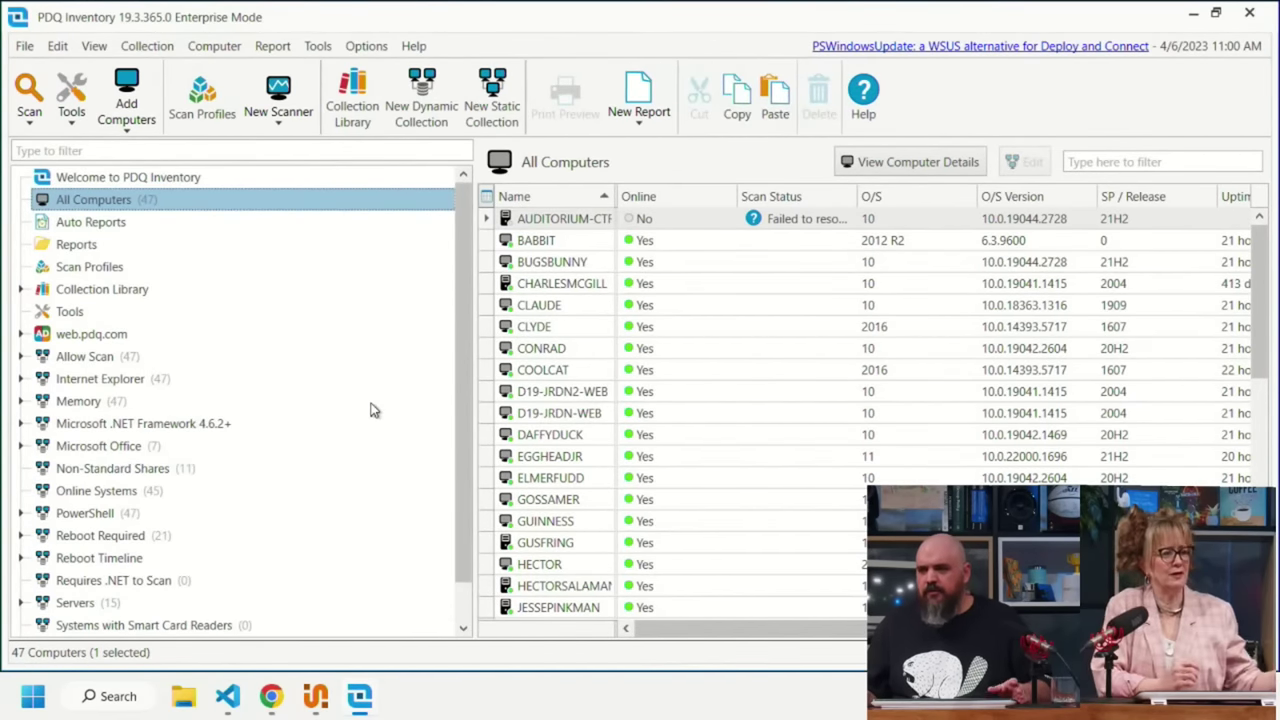
pyautogui.click(205, 110)
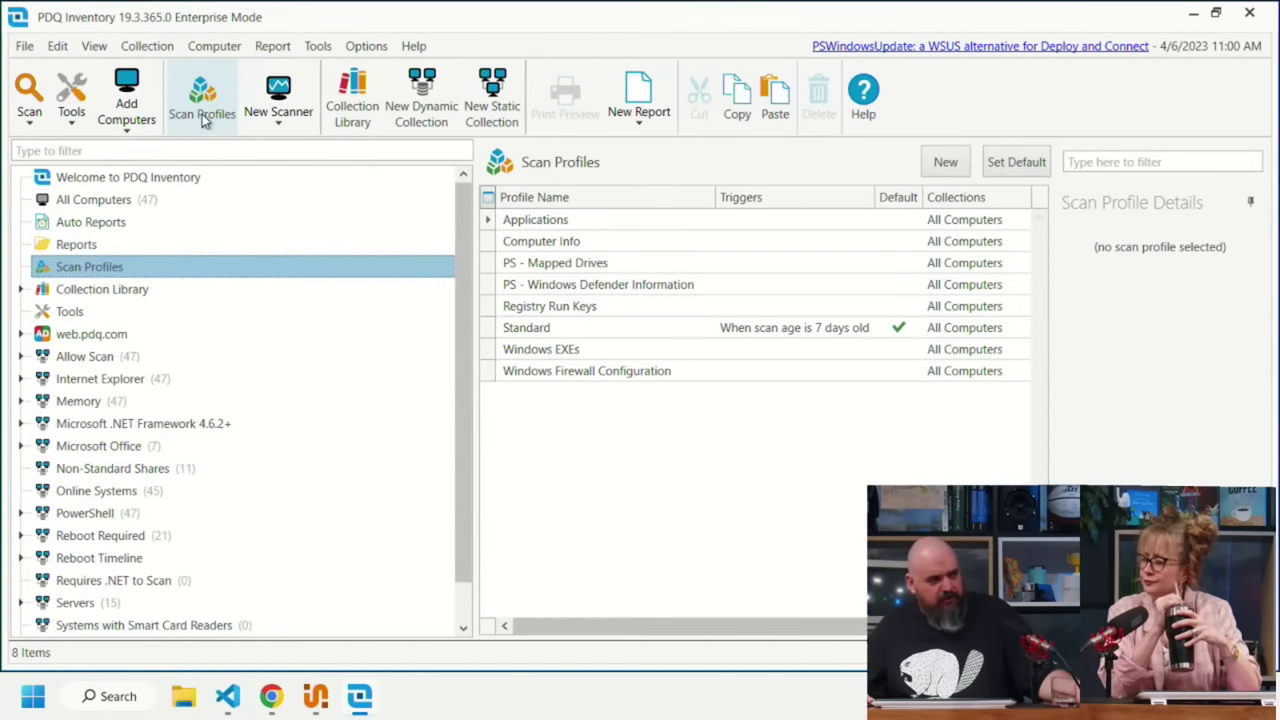
# - Review the PowerShell-Scanners GitHub repository in the browser, including the Git setup instructions and the destination path in the clone command
pyautogui.click(274, 694)
pyautogui.click(360, 16)
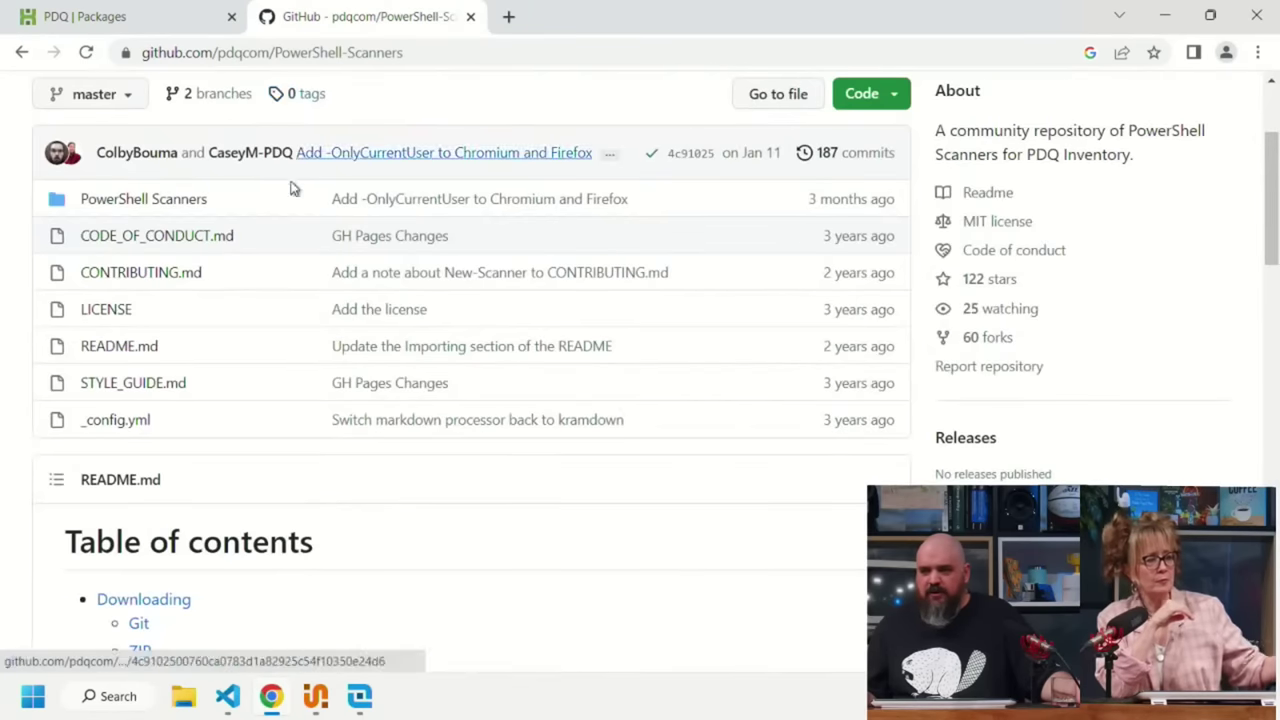
pyautogui.scroll(-1, 240, 245)
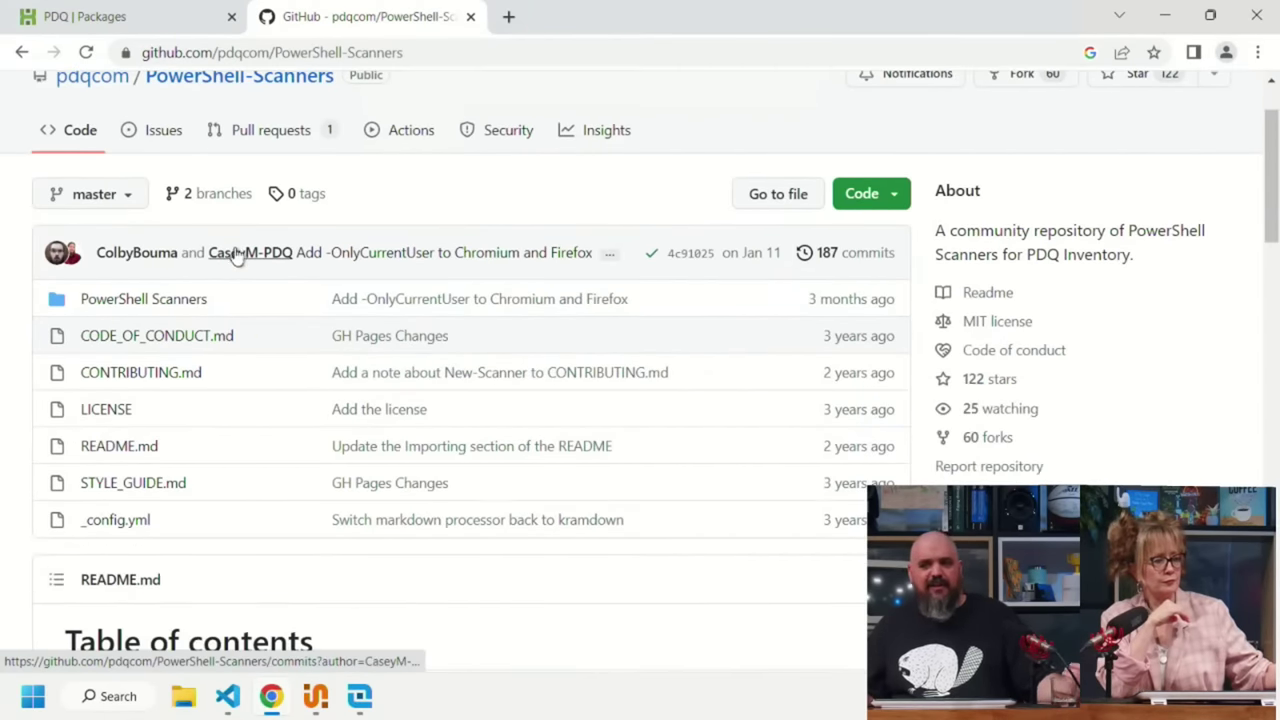
pyautogui.scroll(-1, 281, 379)
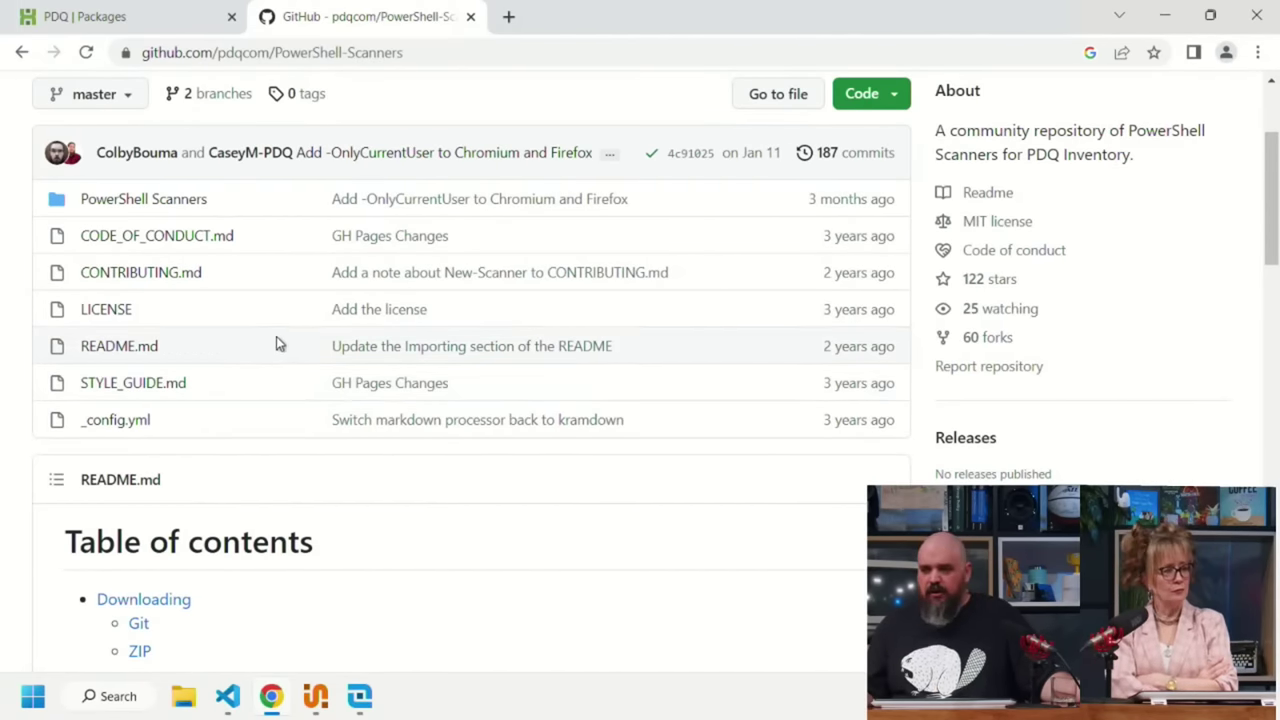
pyautogui.scroll(-7, 271, 349)
pyautogui.scroll(1, 250, 460)
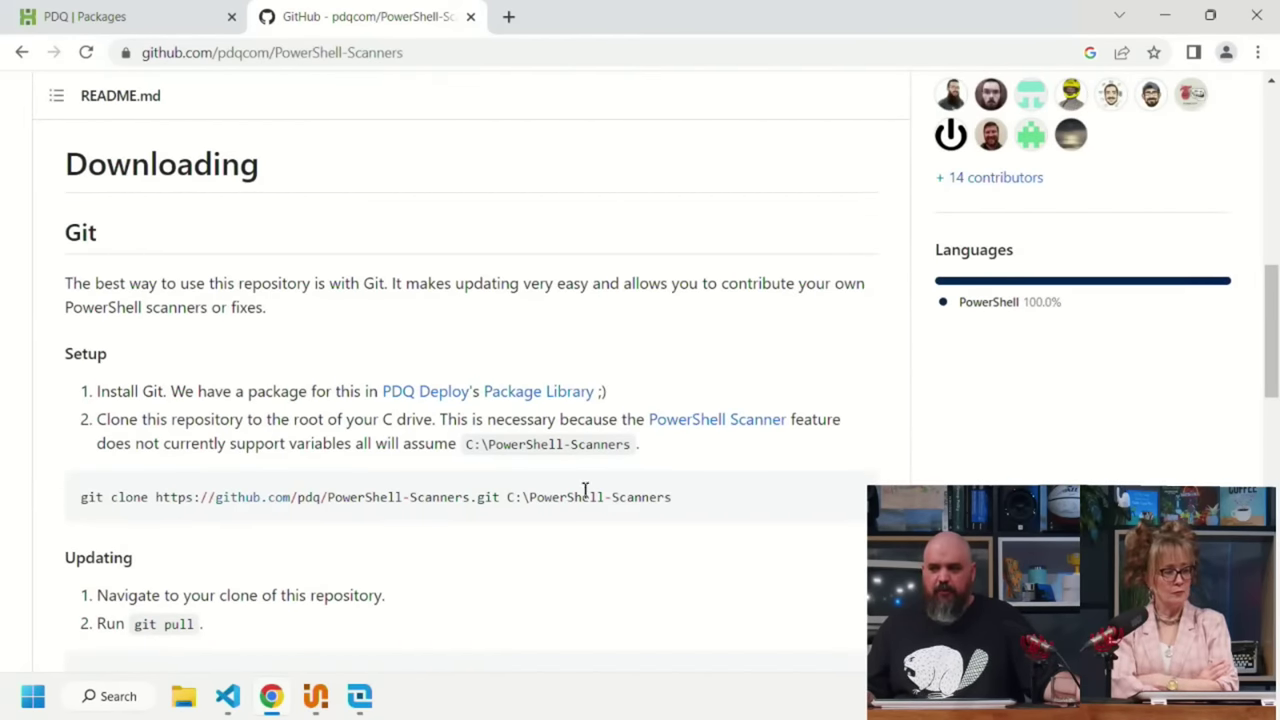
pyautogui.moveTo(703, 498)
pyautogui.mouseDown()
pyautogui.moveTo(500, 497)
pyautogui.moveTo(516, 504)
pyautogui.mouseUp()
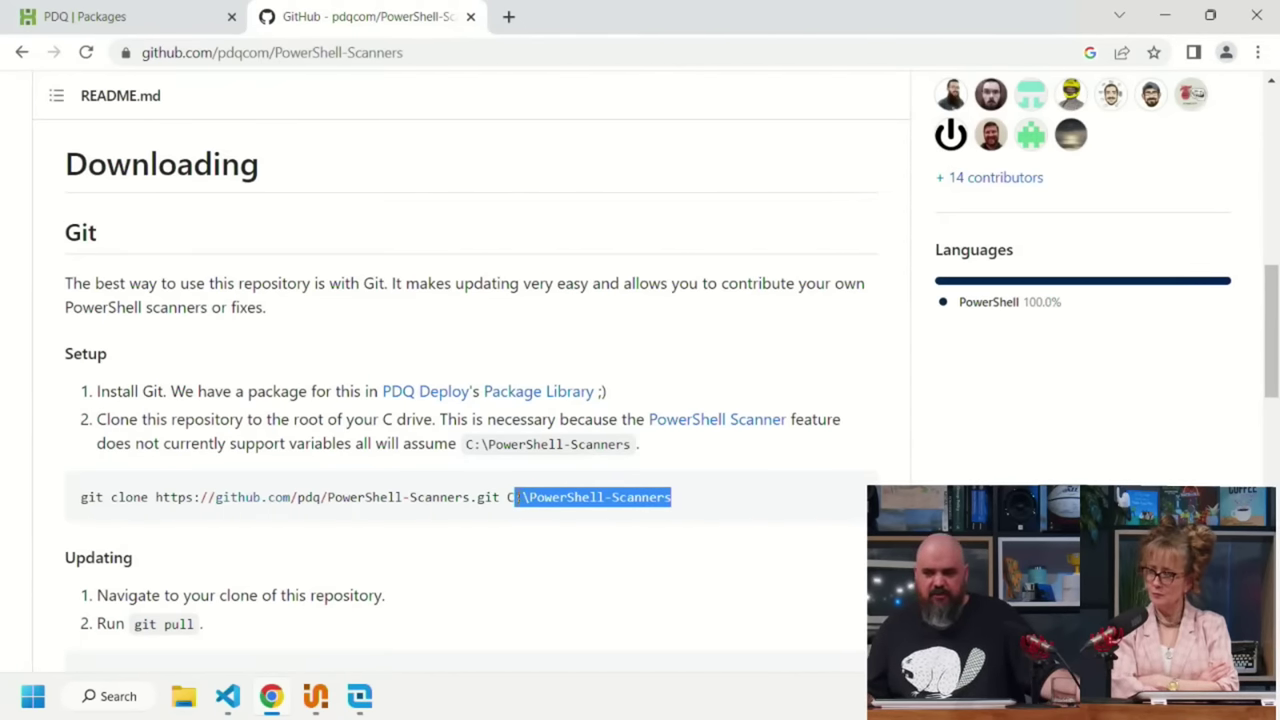
pyautogui.click(512, 497)
pyautogui.moveTo(507, 497); pyautogui.dragTo(522, 497)
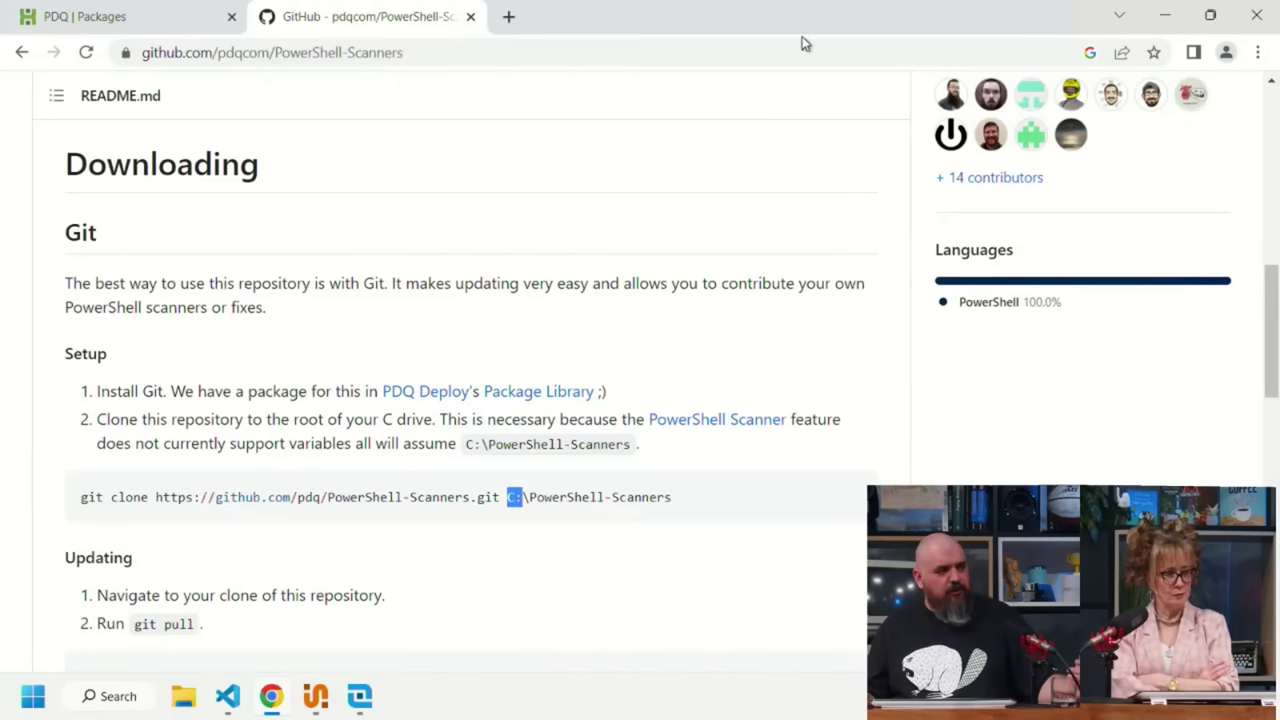
# - Return to PDQ Inventory and open the file import dialog for a scan profile
pyautogui.click(1167, 15)
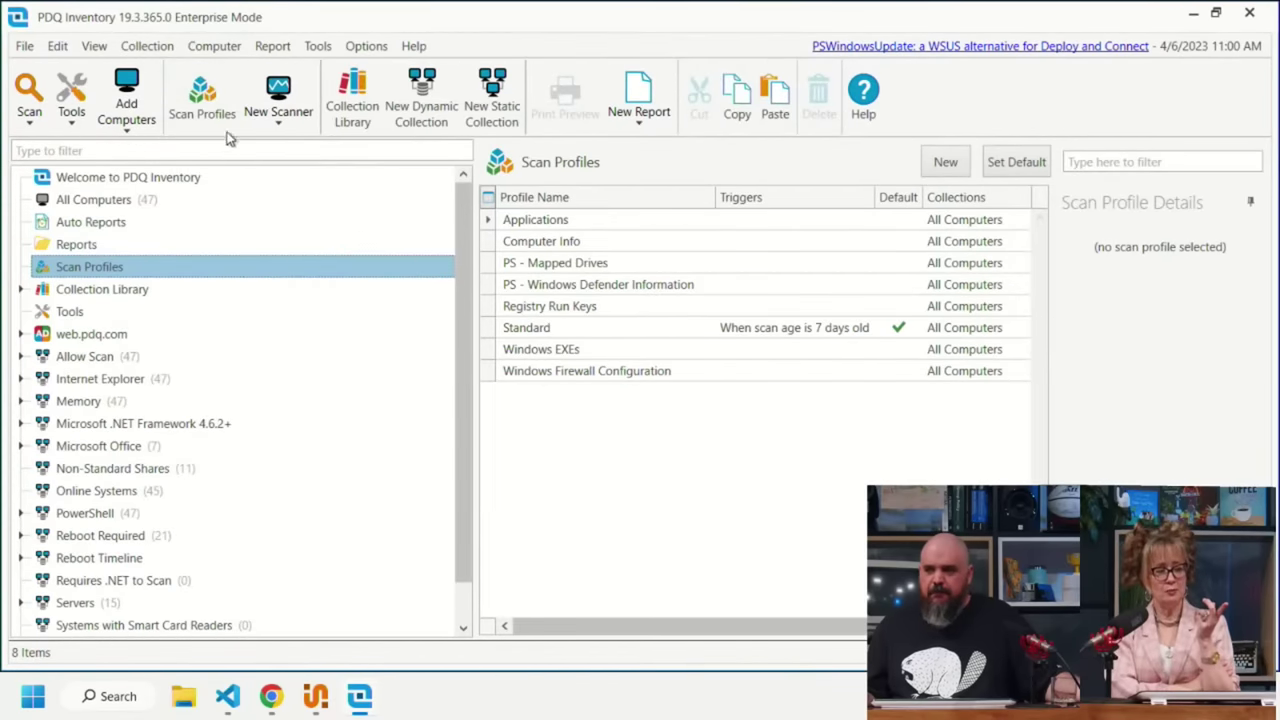
pyautogui.click(614, 503)
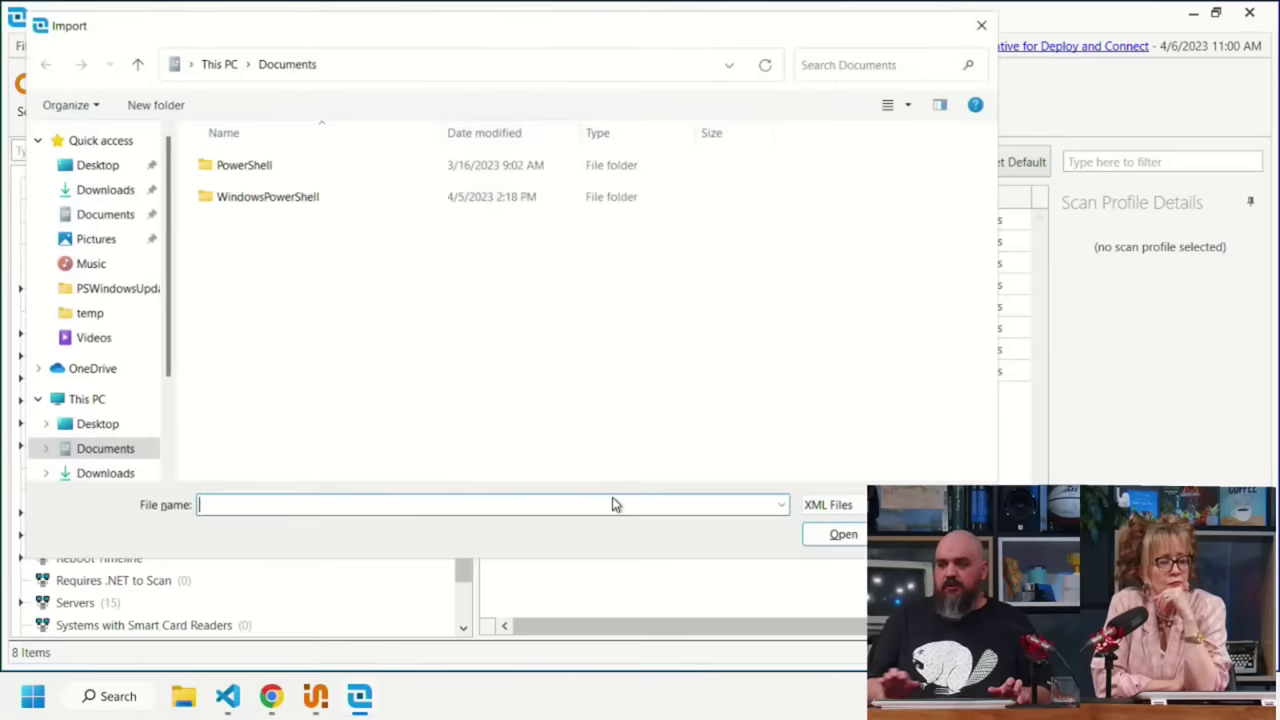
pyautogui.doubleClick(252, 193)
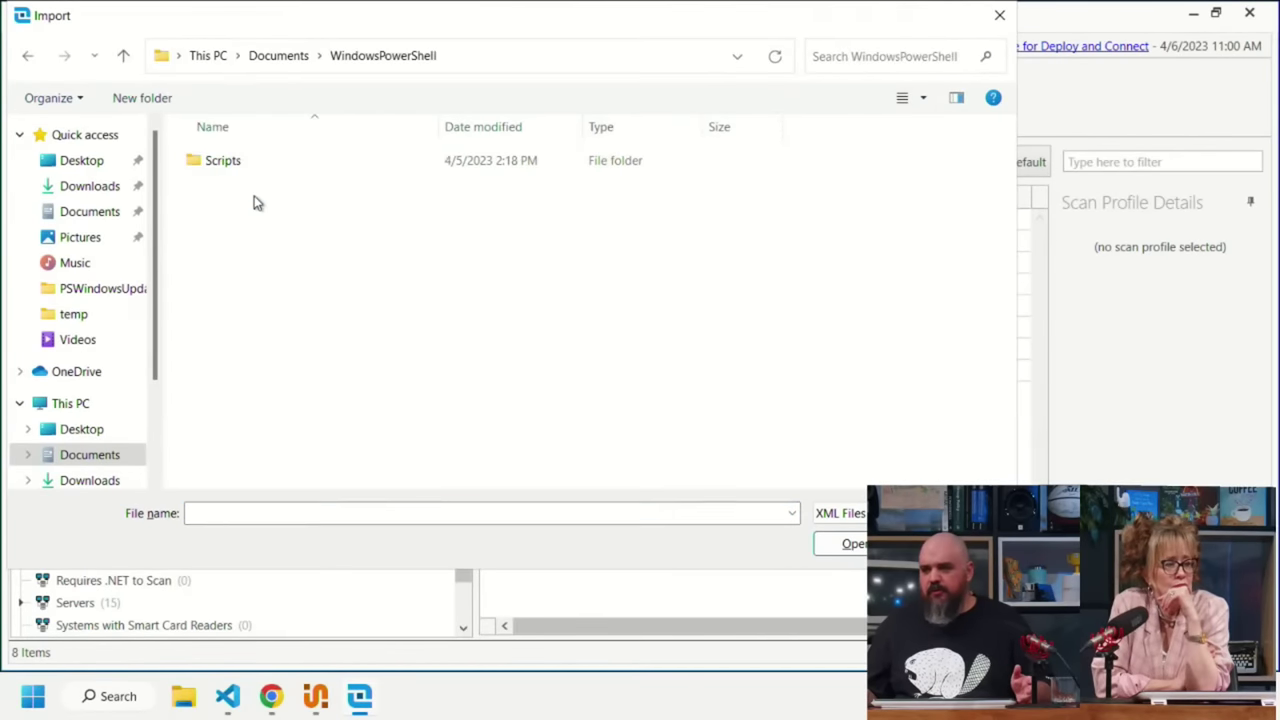
pyautogui.doubleClick(229, 163)
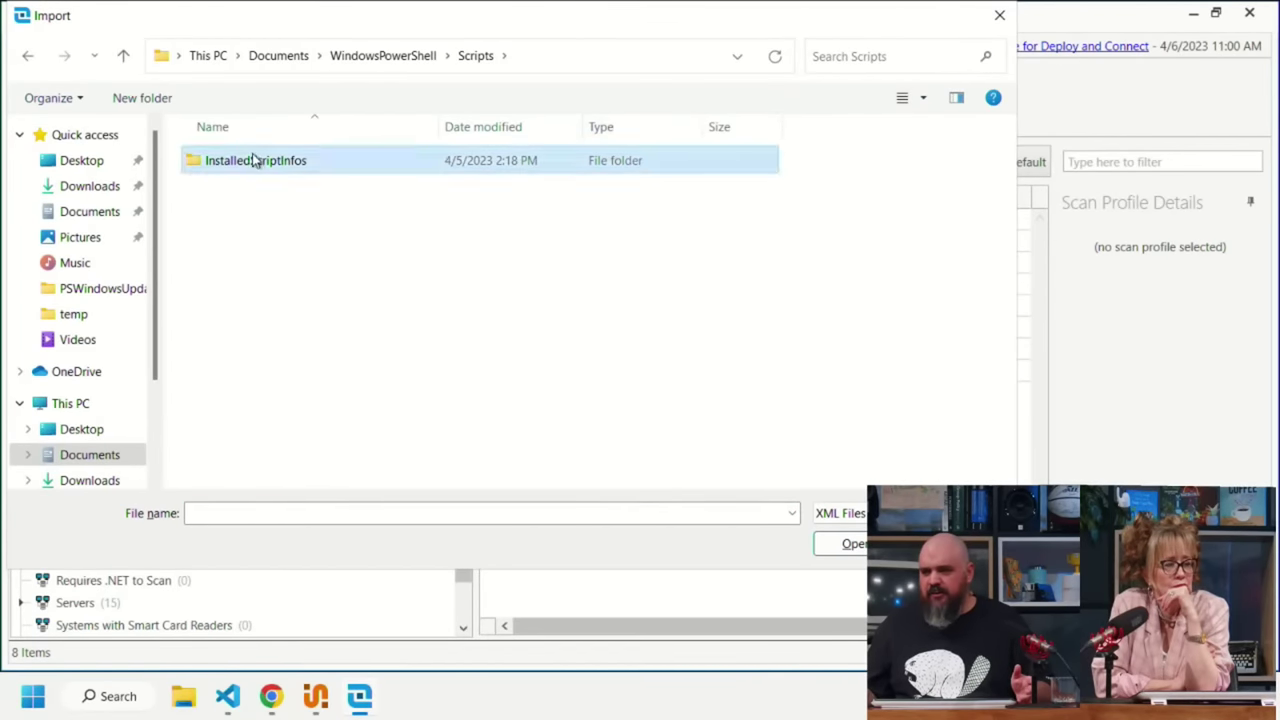
pyautogui.doubleClick(252, 161)
pyautogui.click(278, 56)
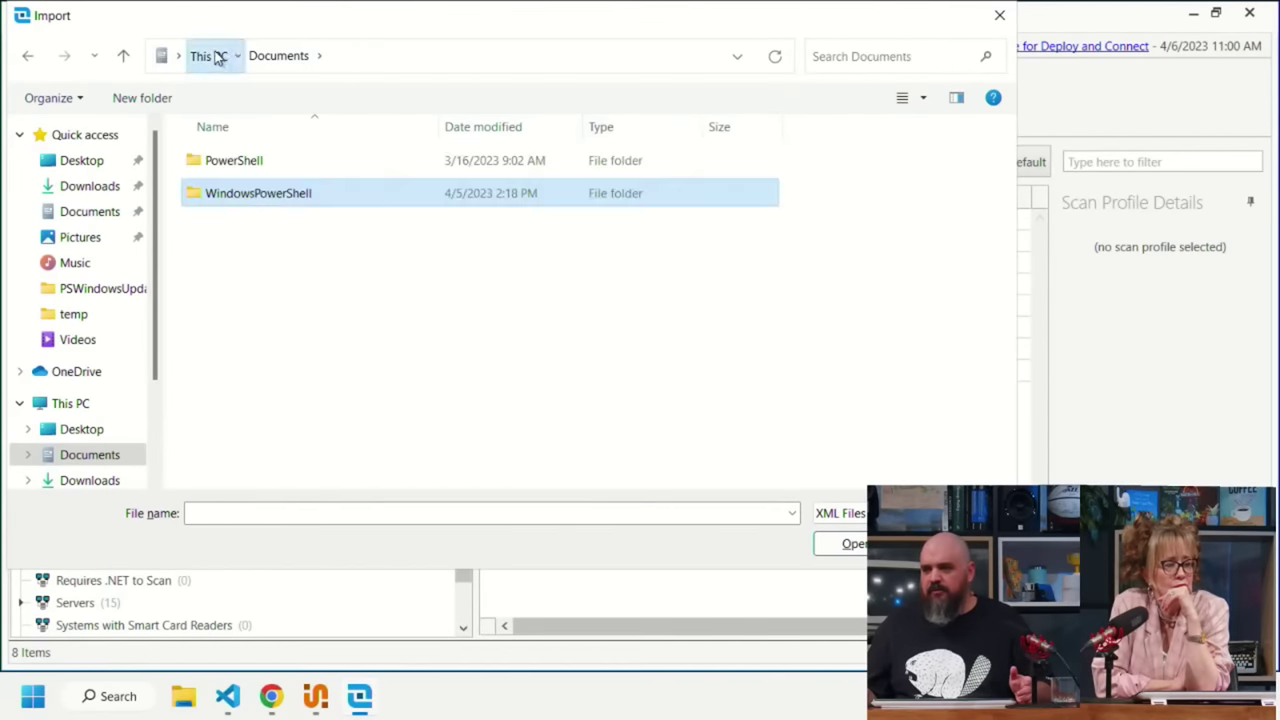
# - Browse to the PowerShell Scanners folder inside C:\PowerShell-Scanners in the import dialog
pyautogui.click(208, 56)
pyautogui.doubleClick(261, 326)
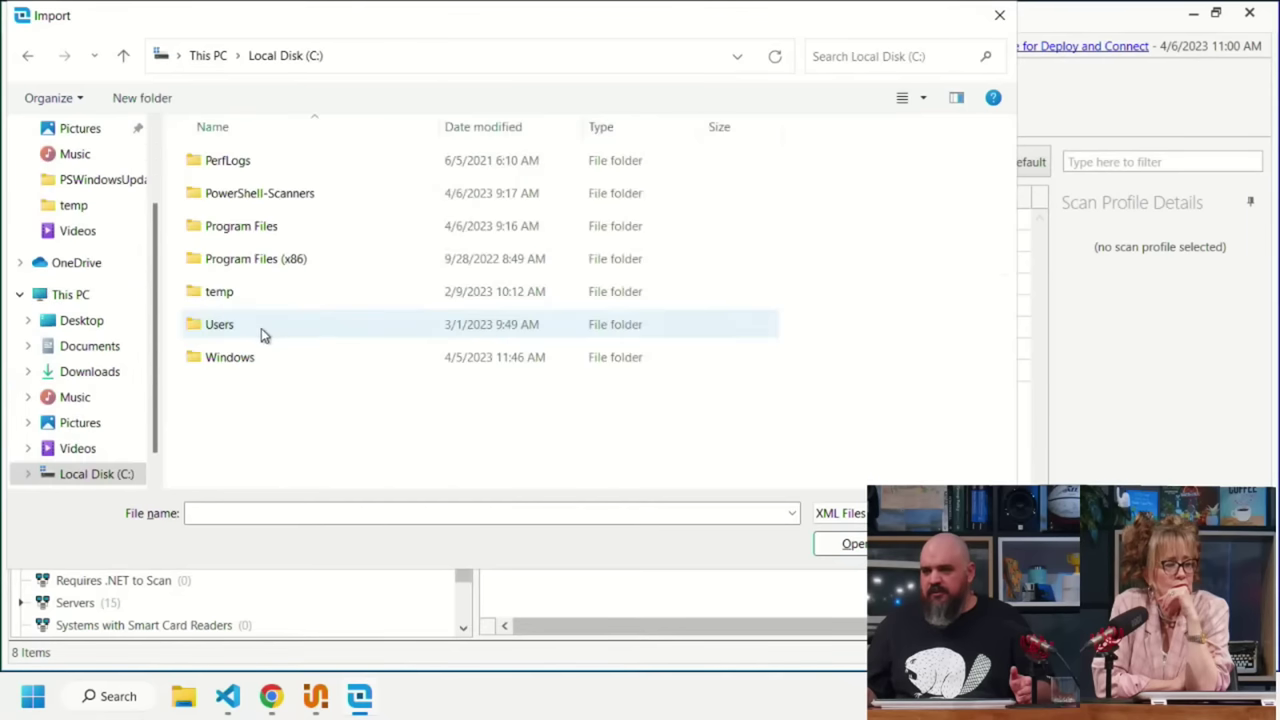
pyautogui.doubleClick(236, 200)
pyautogui.doubleClick(245, 161)
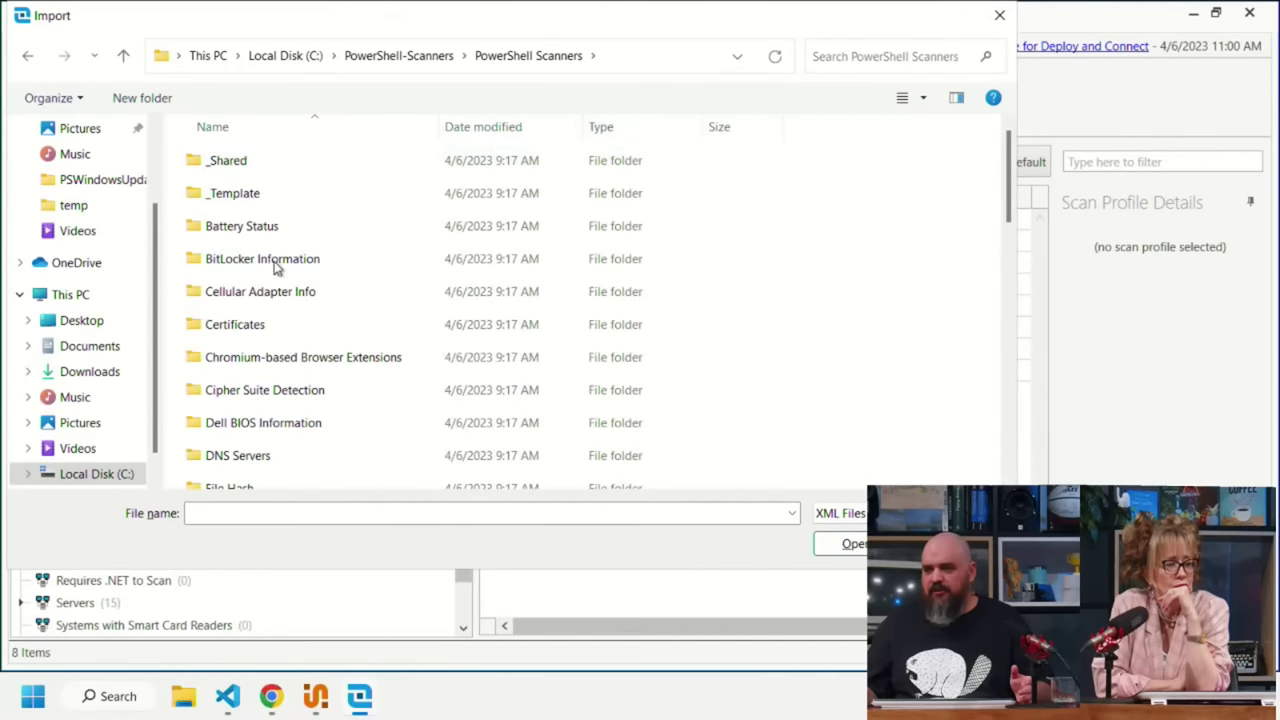
# - Import the Scan Profile XML file from the Get Available Windows Updates folder and dismiss the completion message
pyautogui.scroll(-3, 305, 372)
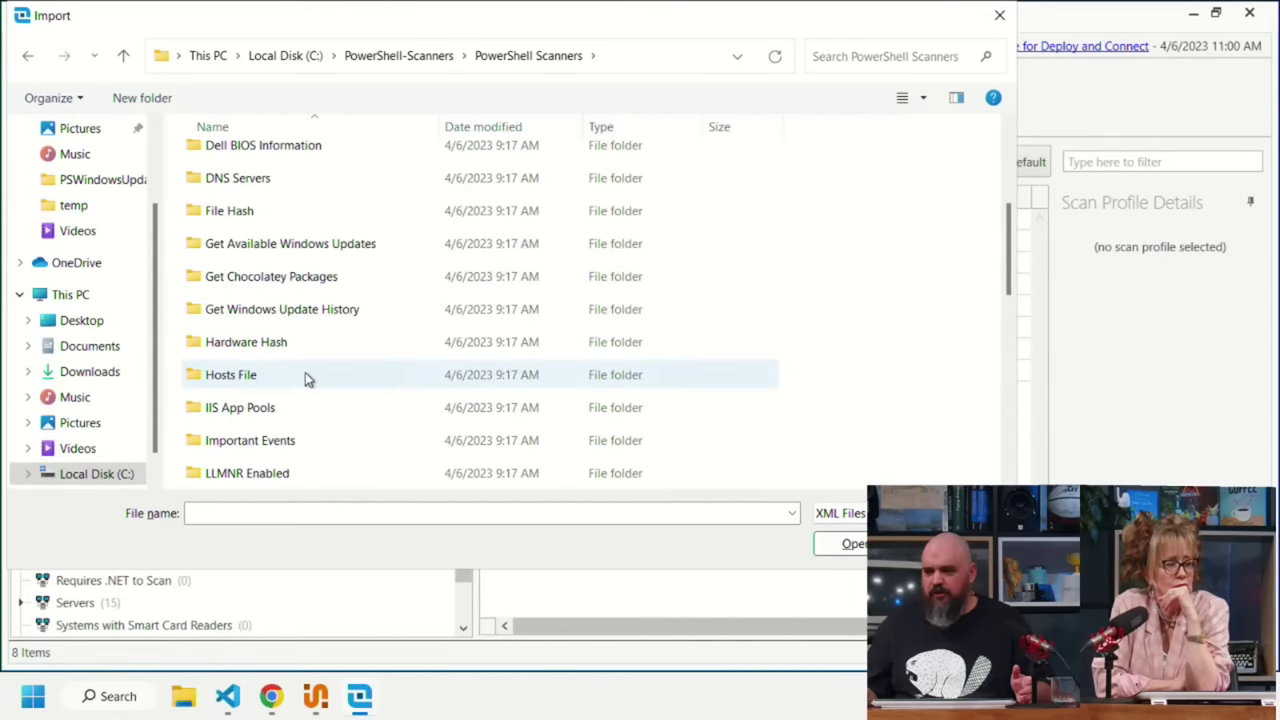
pyautogui.doubleClick(282, 309)
pyautogui.click(125, 57)
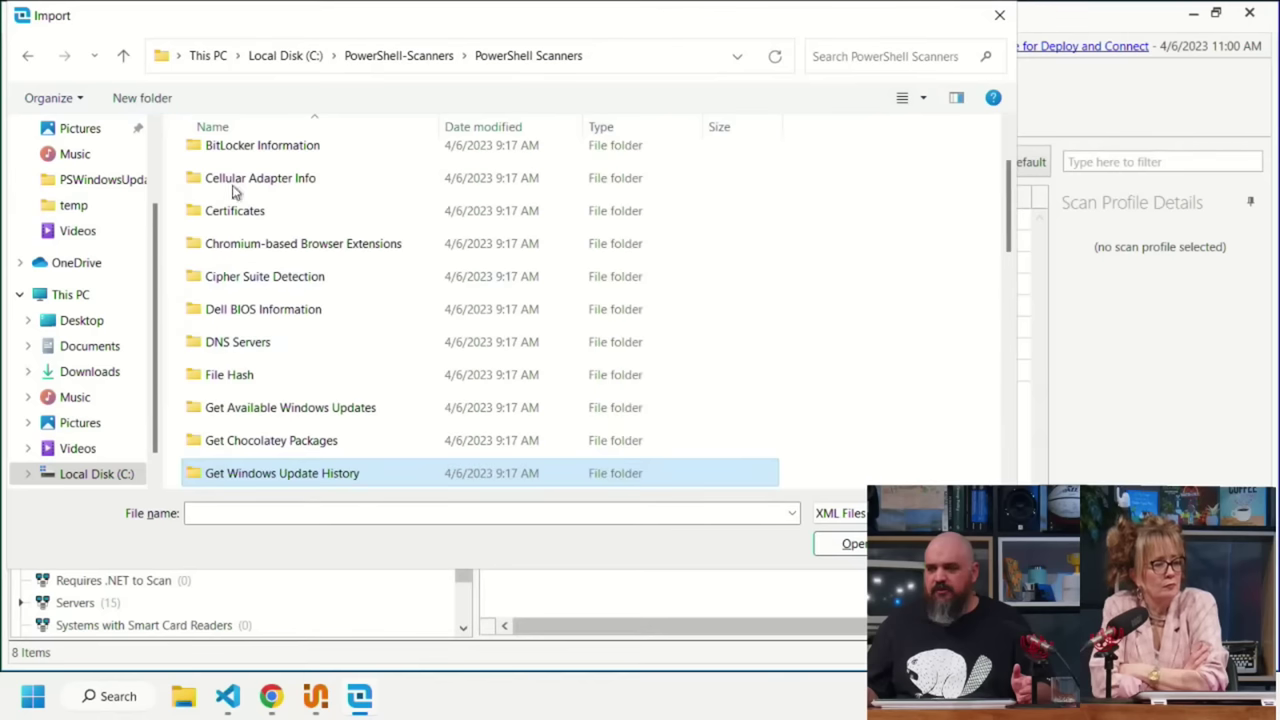
pyautogui.scroll(-1, 321, 419)
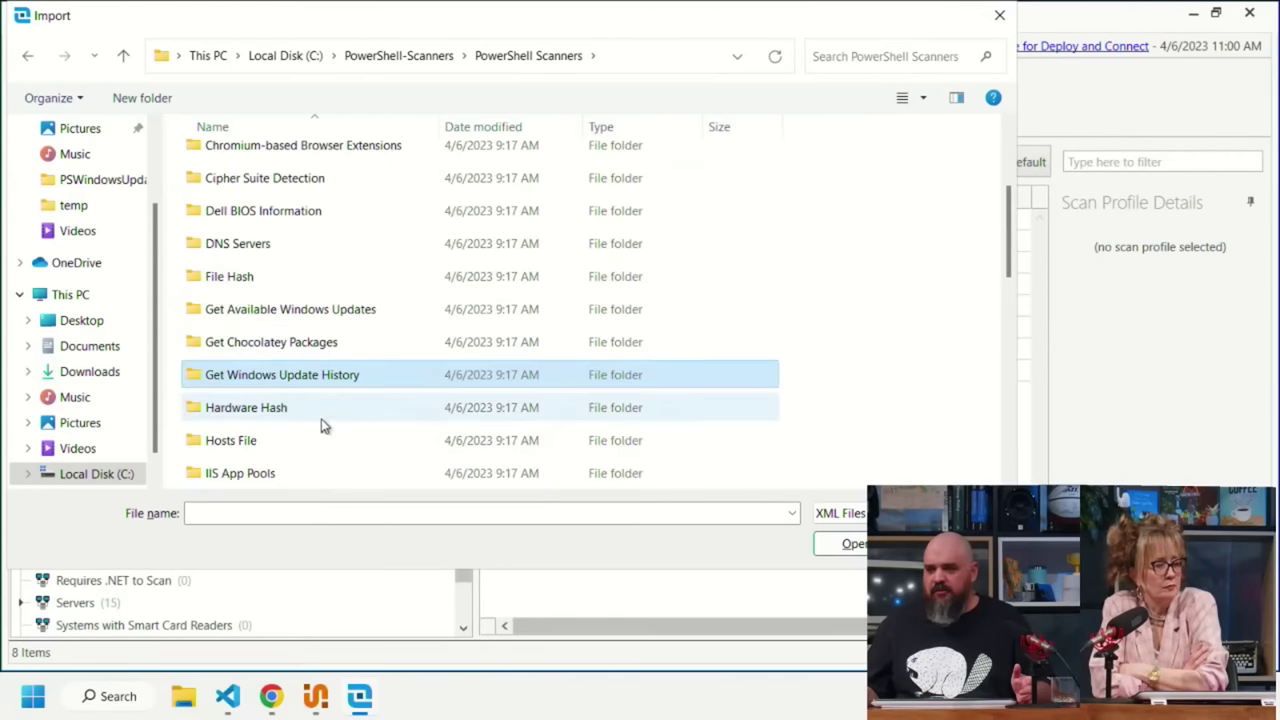
pyautogui.doubleClick(291, 312)
pyautogui.click(216, 162)
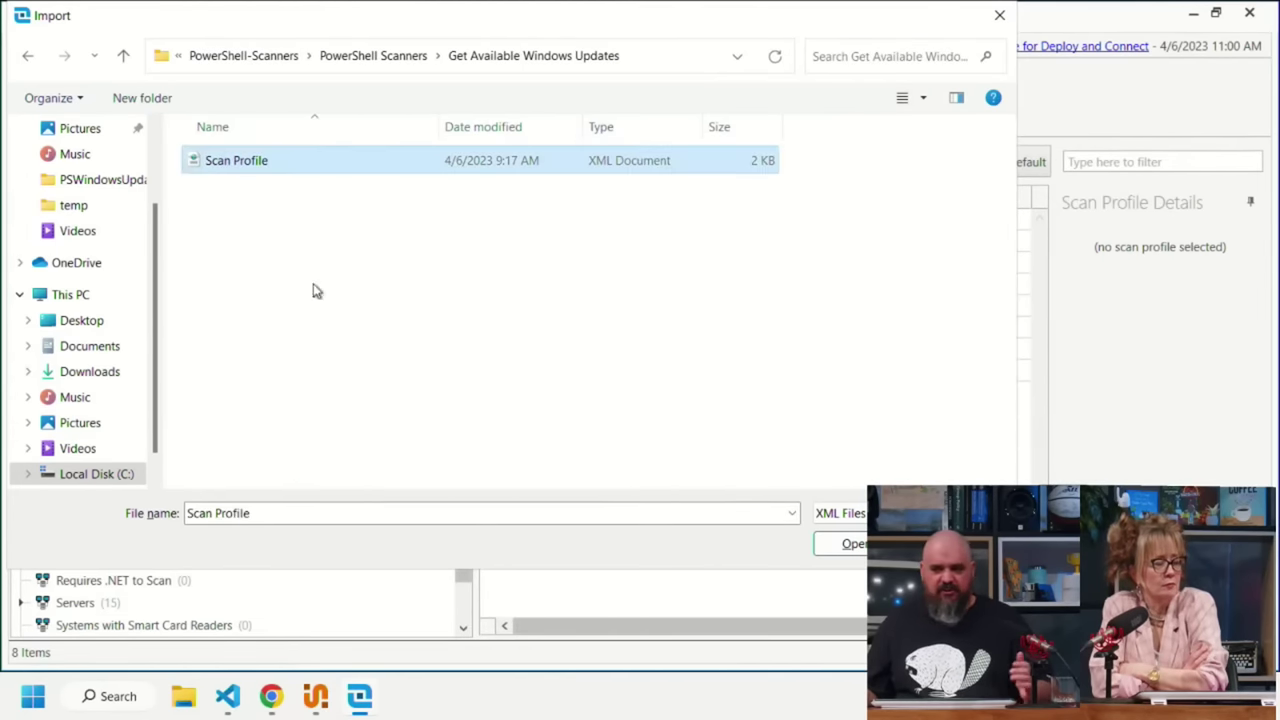
pyautogui.click(840, 544)
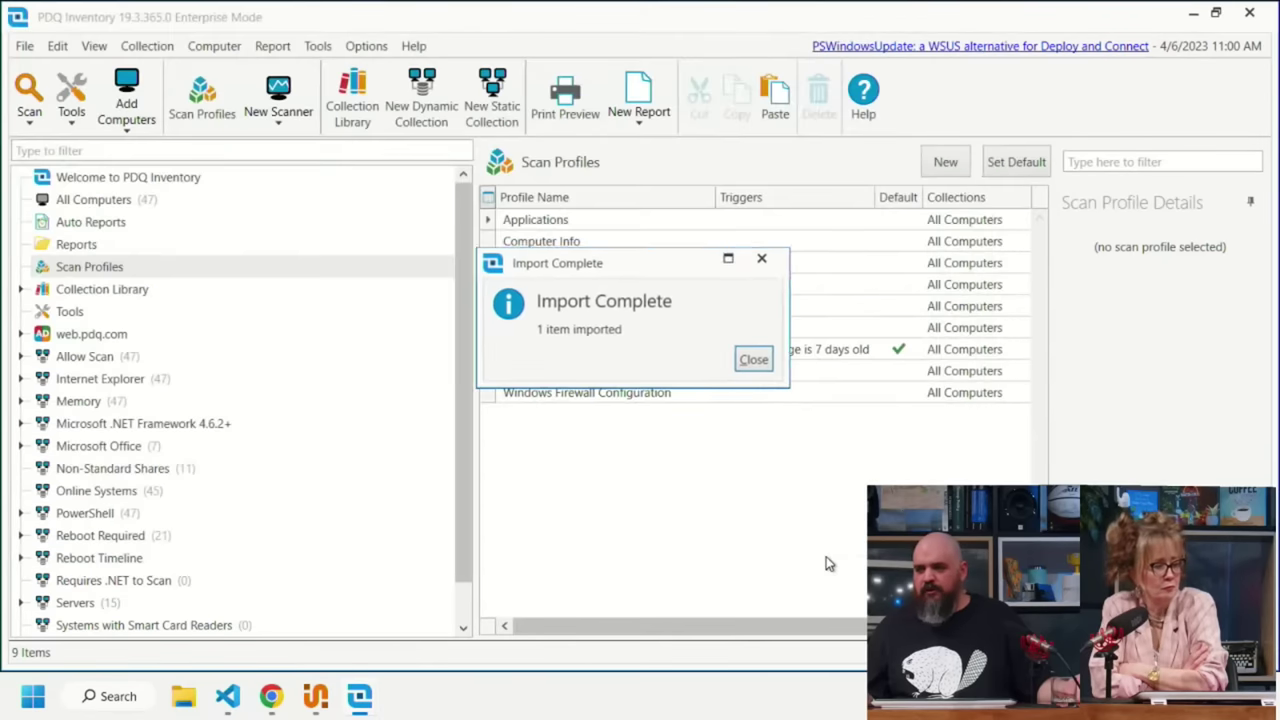
pyautogui.click(756, 361)
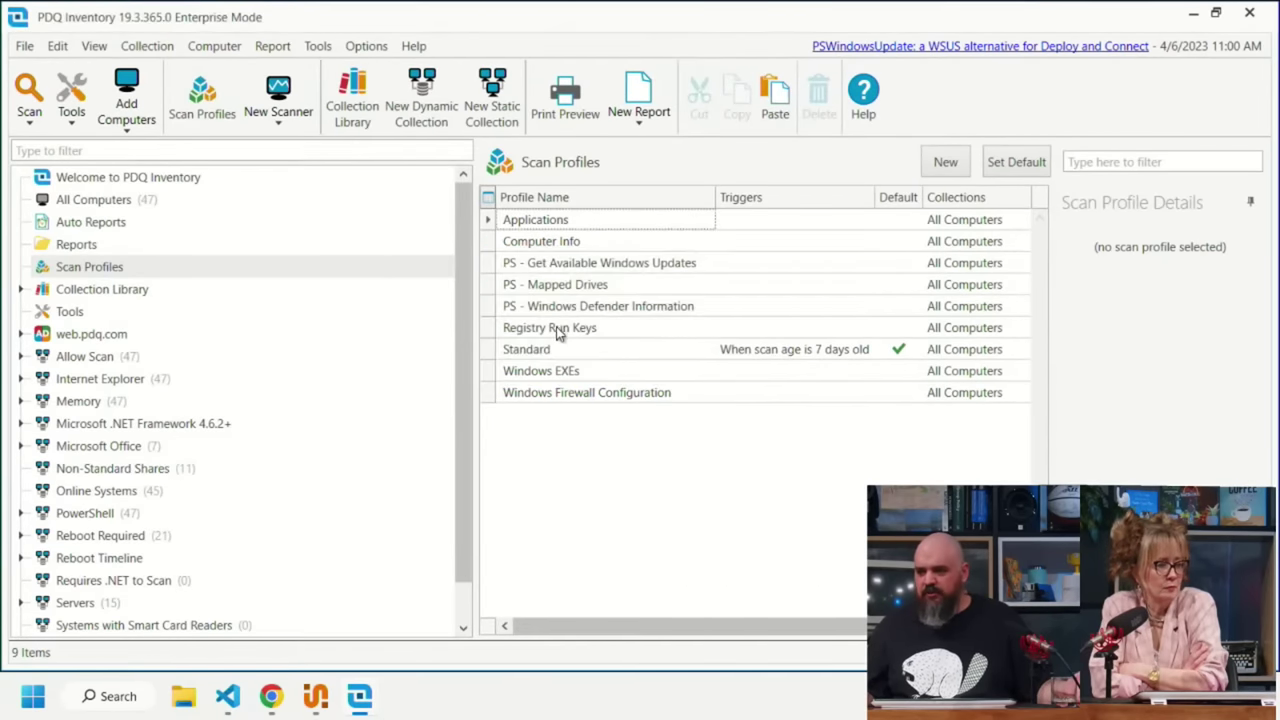
# - Add the parameter -wsus to the PowerShell scanner in the PS - Get Available Windows Updates scan profile and save the profile
pyautogui.doubleClick(567, 266)
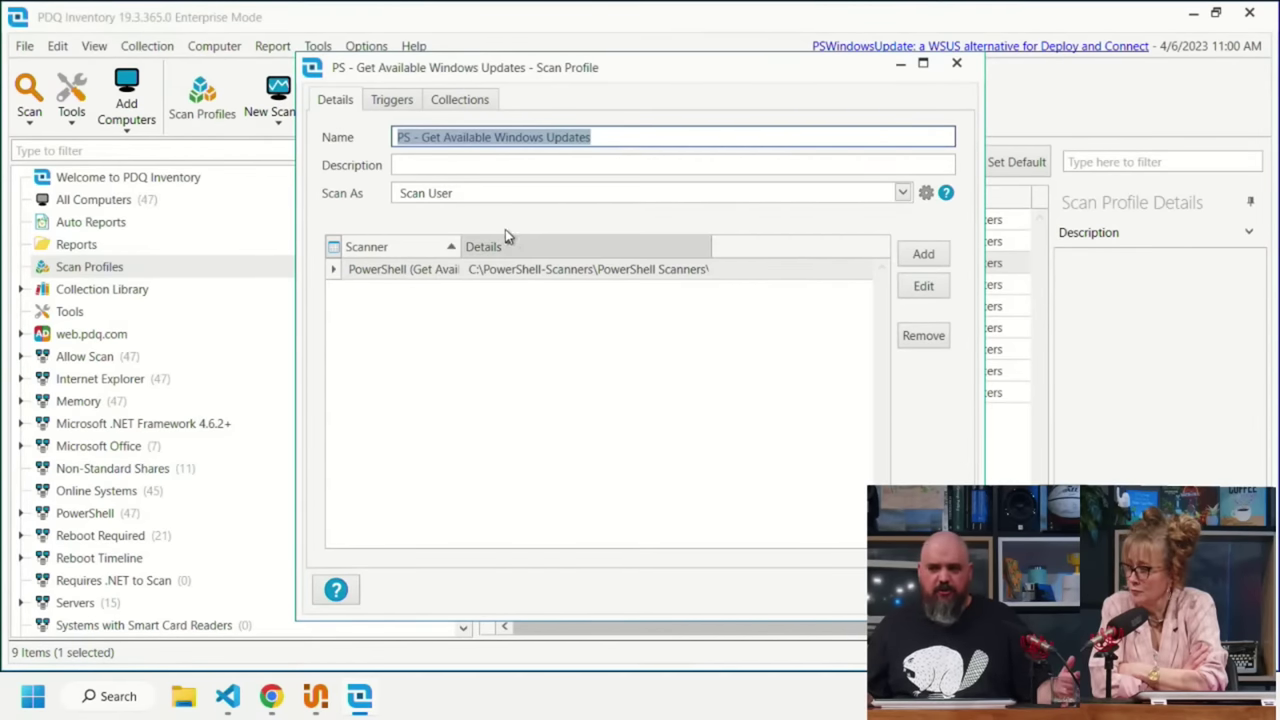
pyautogui.click(491, 166)
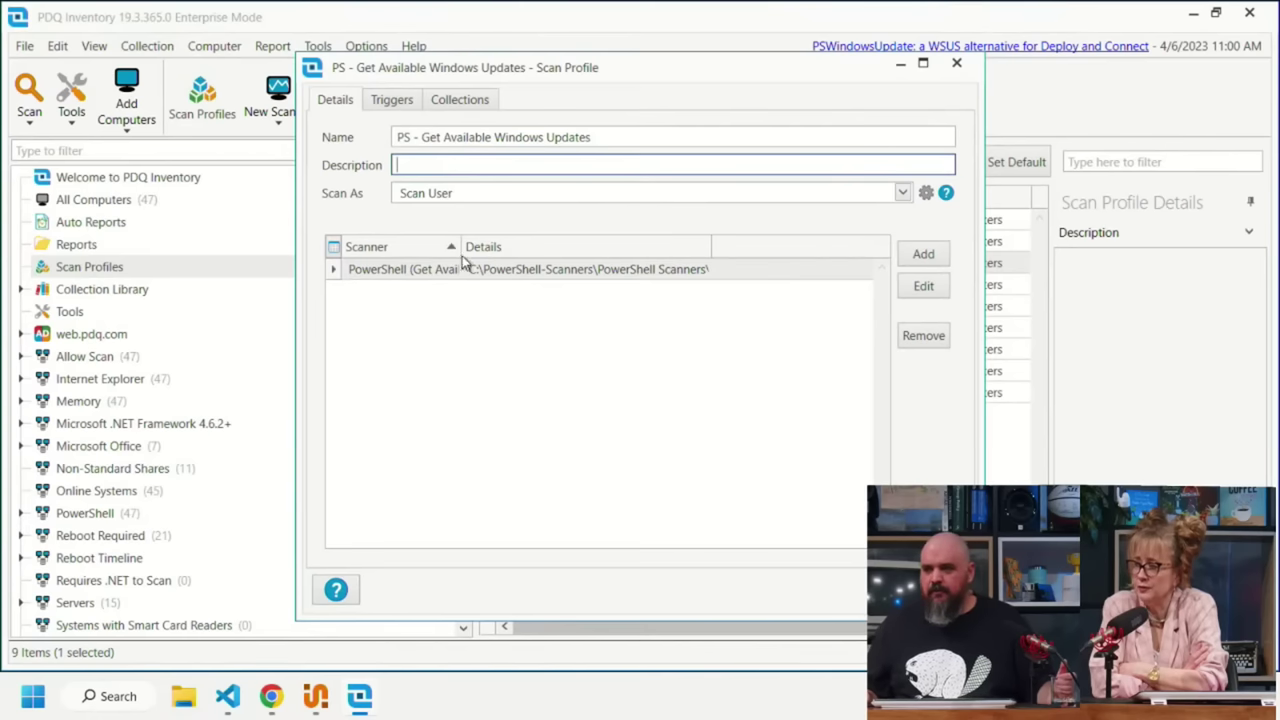
pyautogui.doubleClick(412, 266)
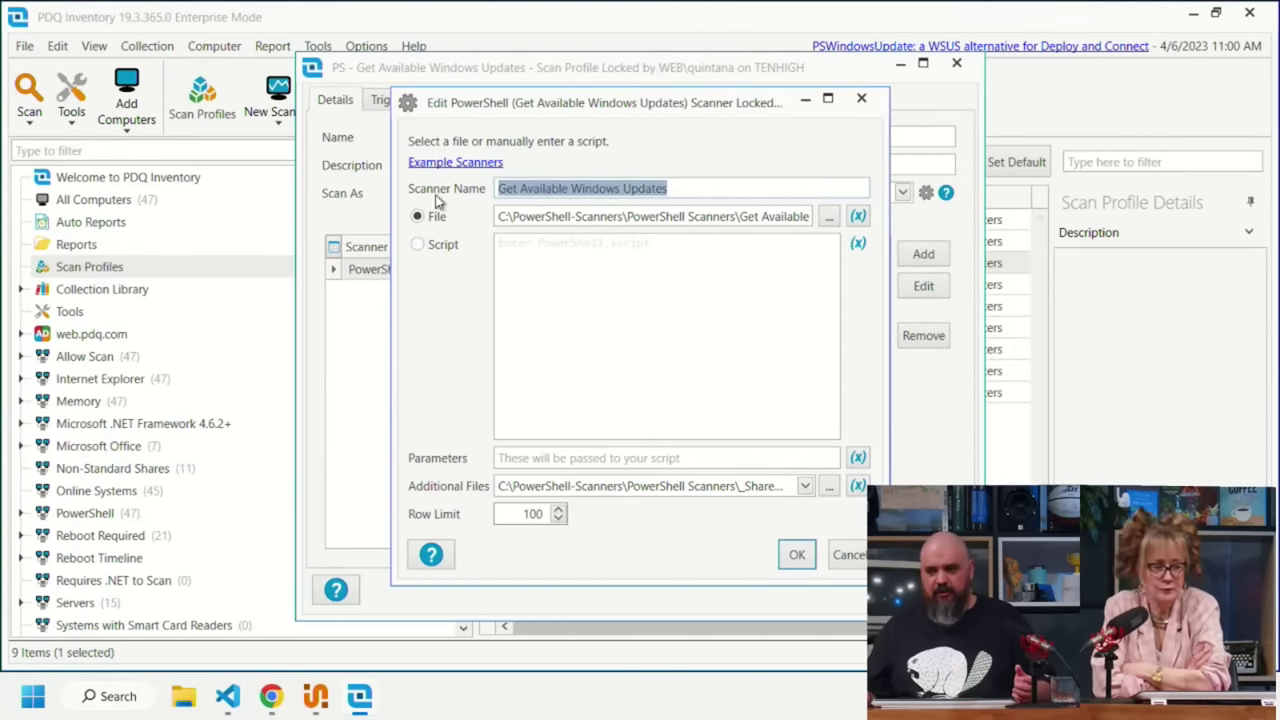
pyautogui.click(531, 461)
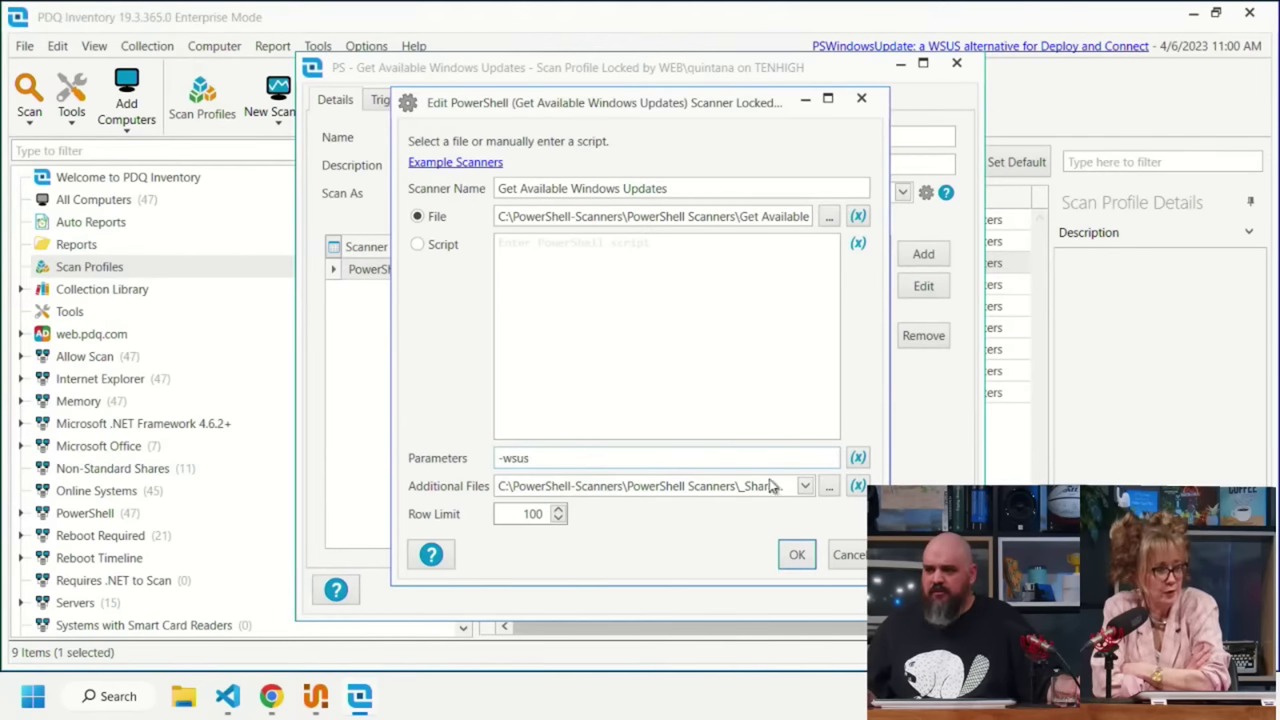
pyautogui.click(797, 556)
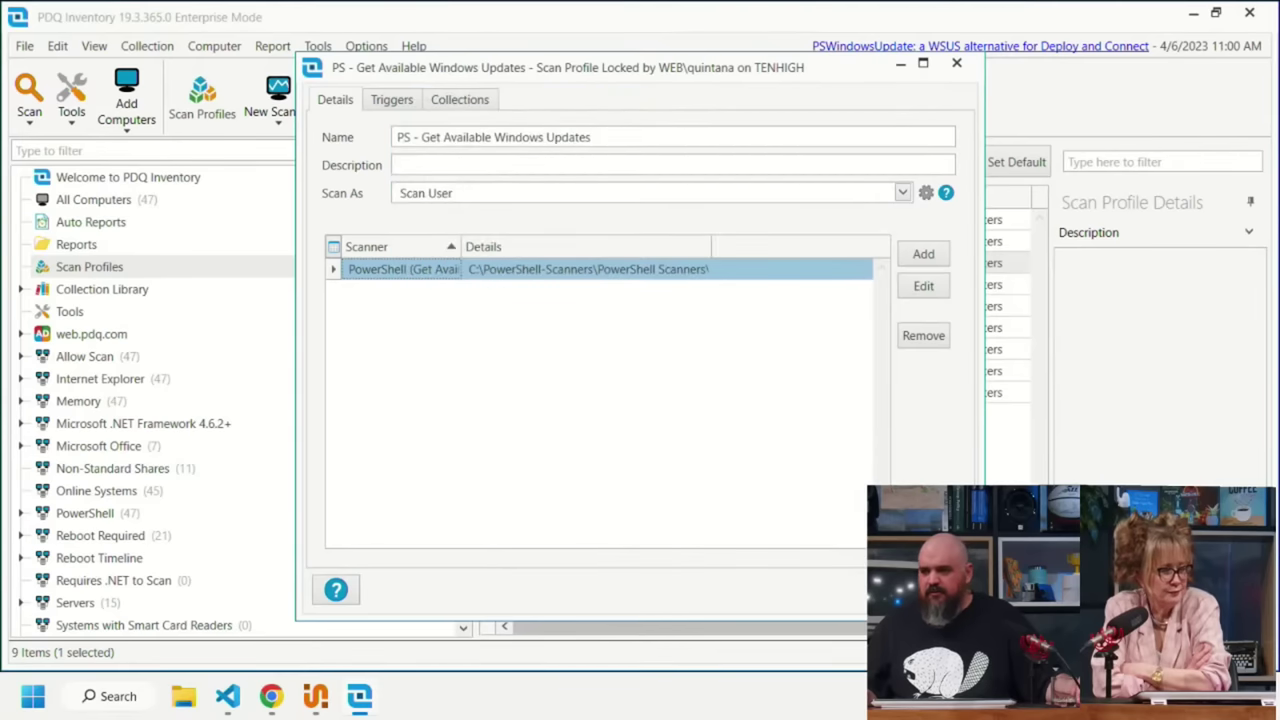
pyautogui.click(900, 590)
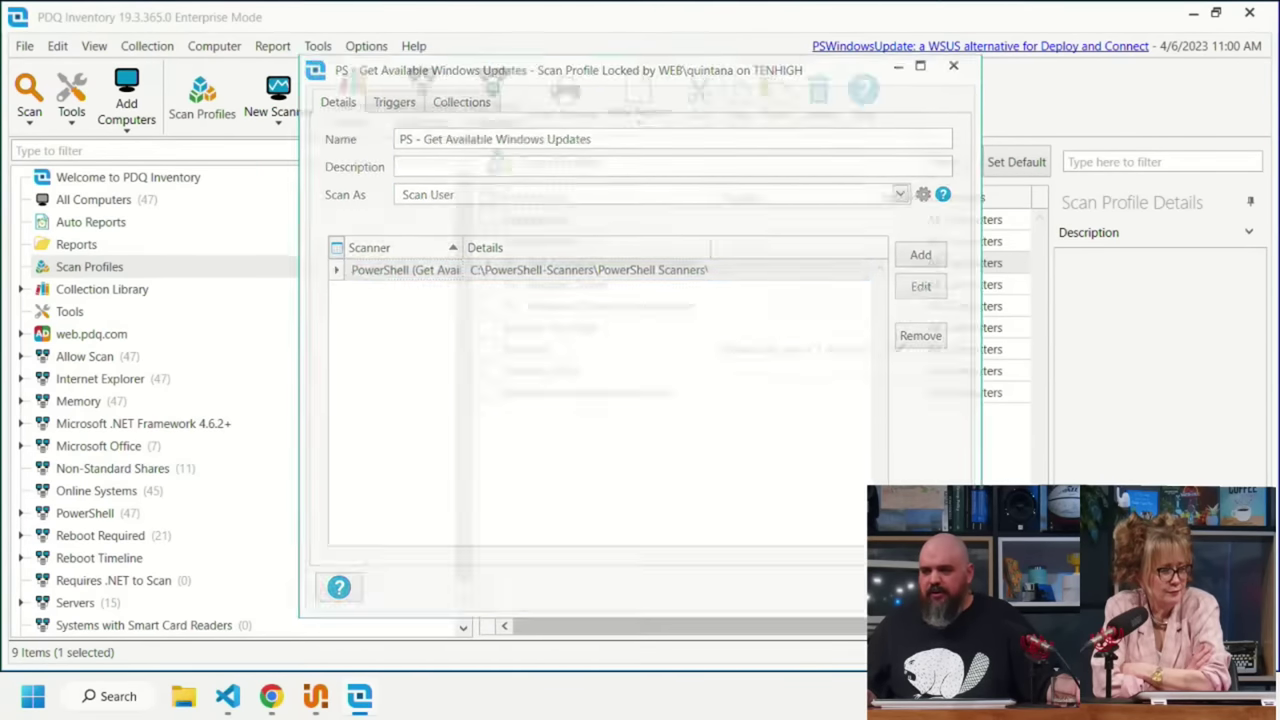
# - Scan the All Computers collection with the PS - Get Available Windows Updates profile
pyautogui.click(93, 200)
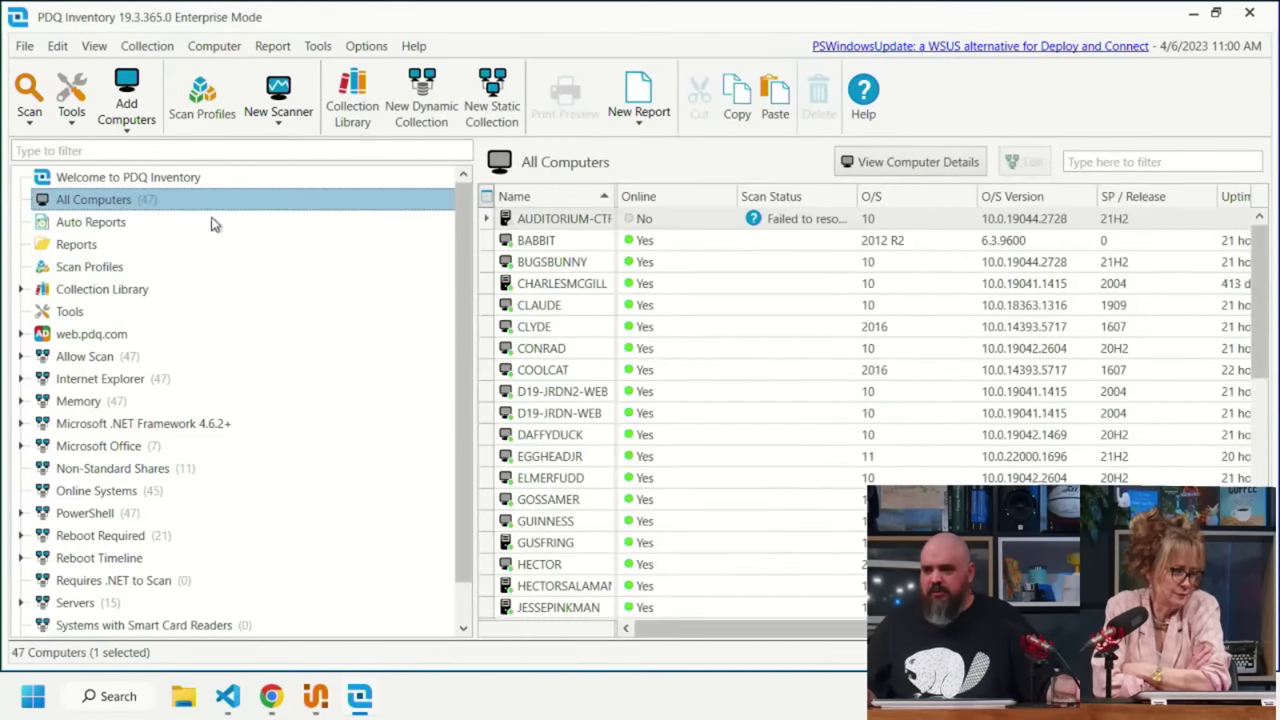
pyautogui.rightClick(160, 200)
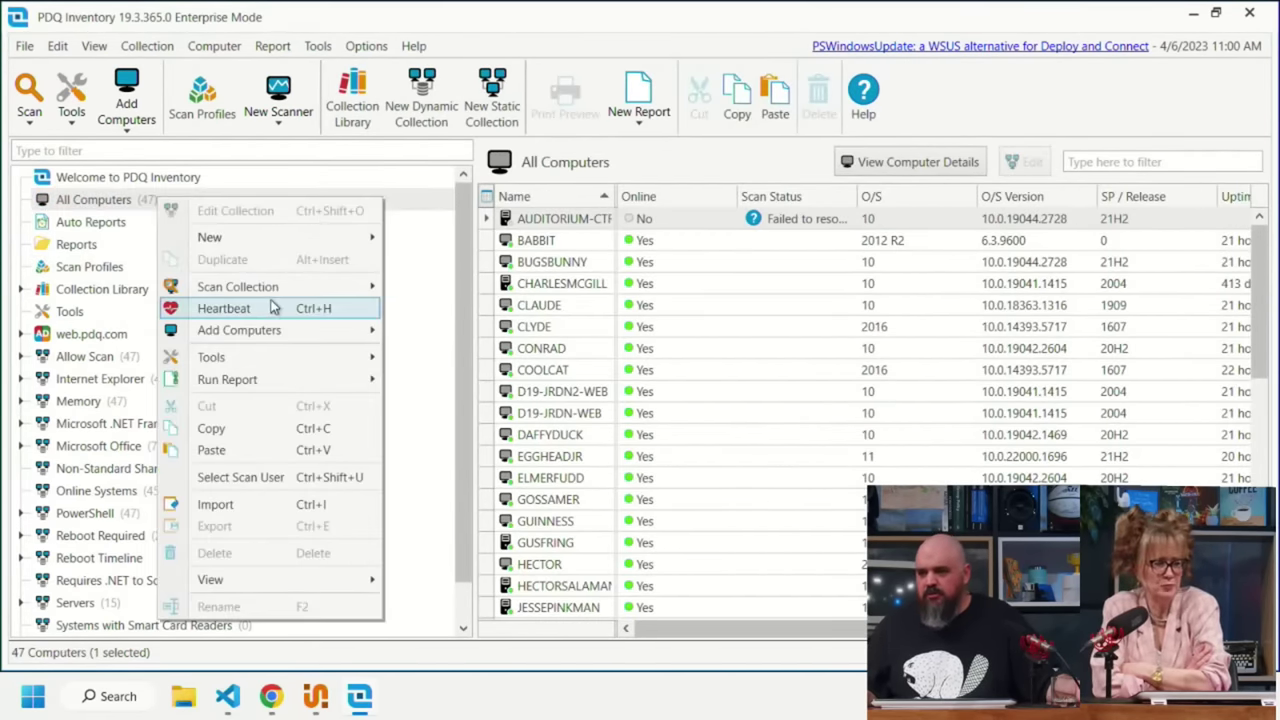
pyautogui.moveTo(276, 292)
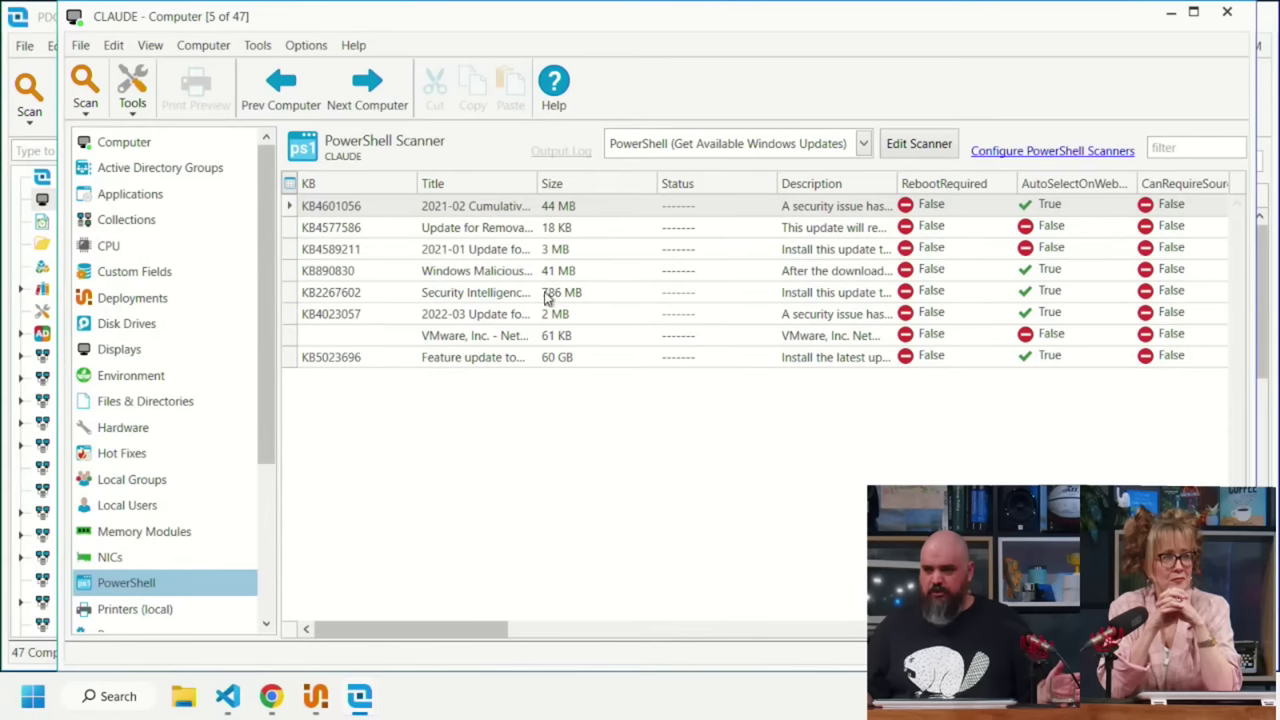
# - Review the KB4601056 and KB5023696 entries in CLAUDE's Get Available Windows Updates results, and place the results window beside the main window
pyautogui.click(335, 209)
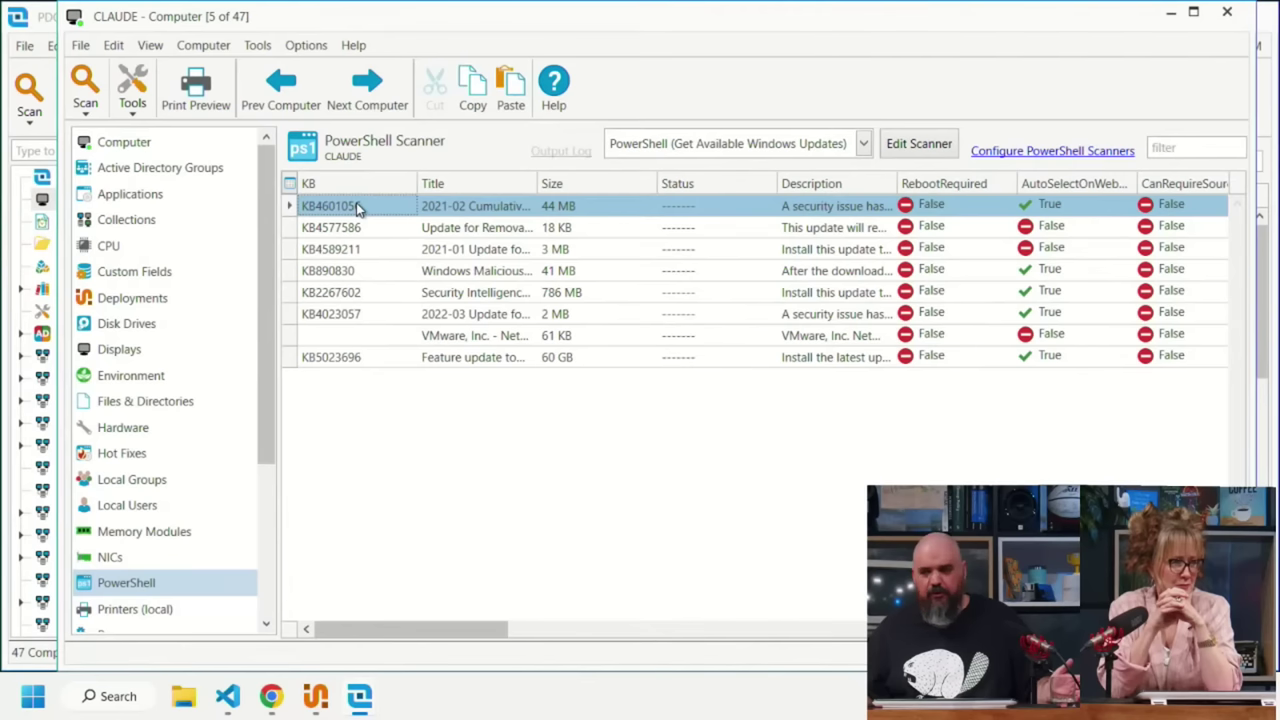
pyautogui.click(338, 361)
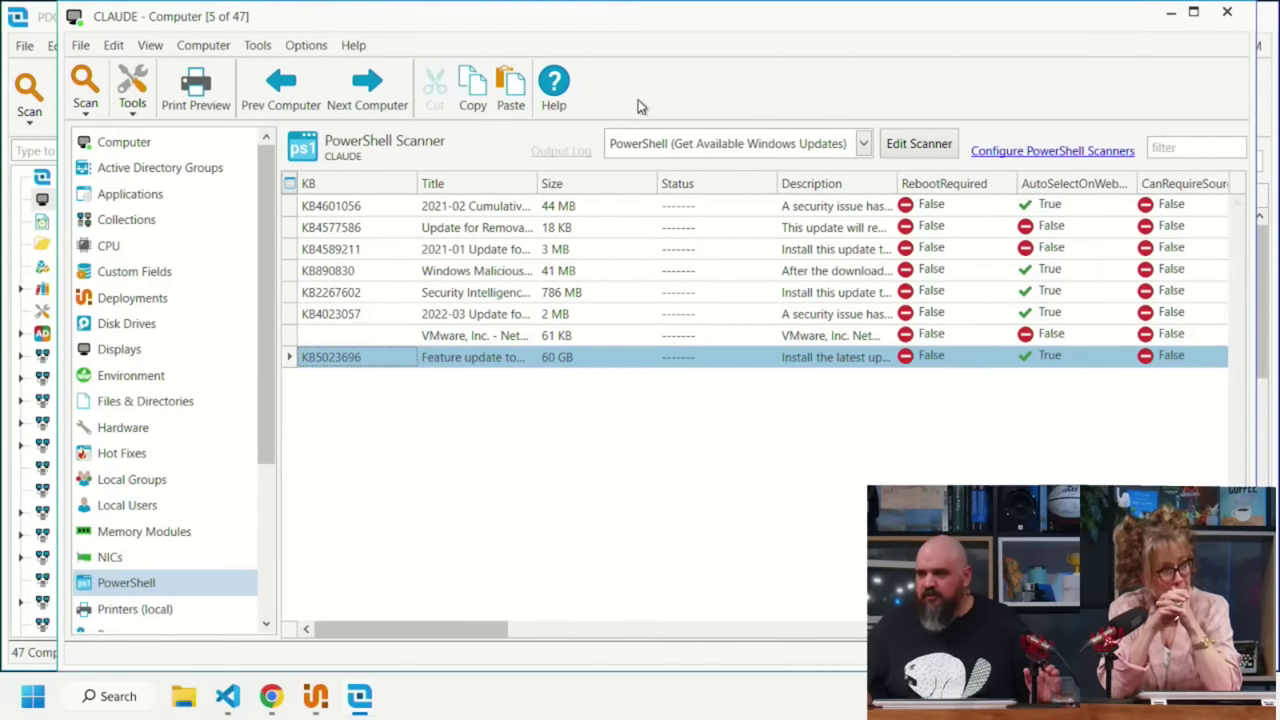
pyautogui.moveTo(634, 23); pyautogui.dragTo(1150, 210)
pyautogui.moveTo(1278, 215); pyautogui.dragTo(1279, 215)
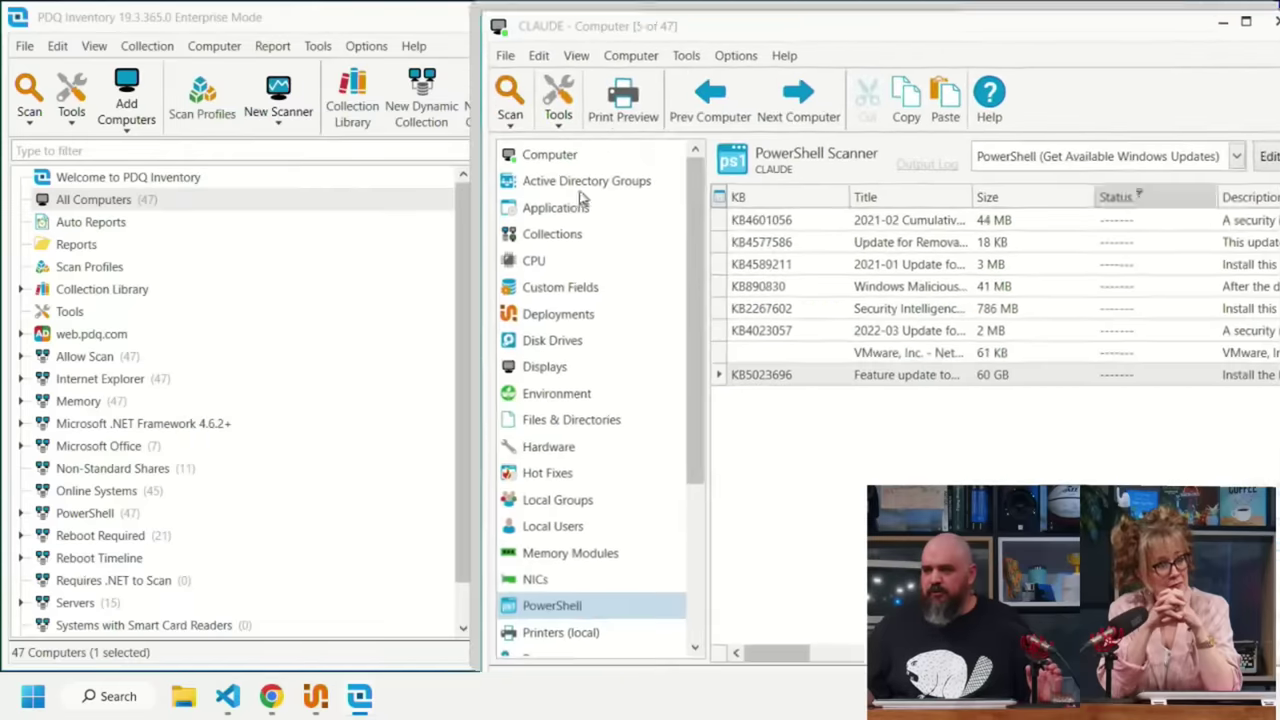
# - Create a new dynamic collection from the main window and set its filter to PowerShell (Get Available Windows Updates)
pyautogui.click(130, 220)
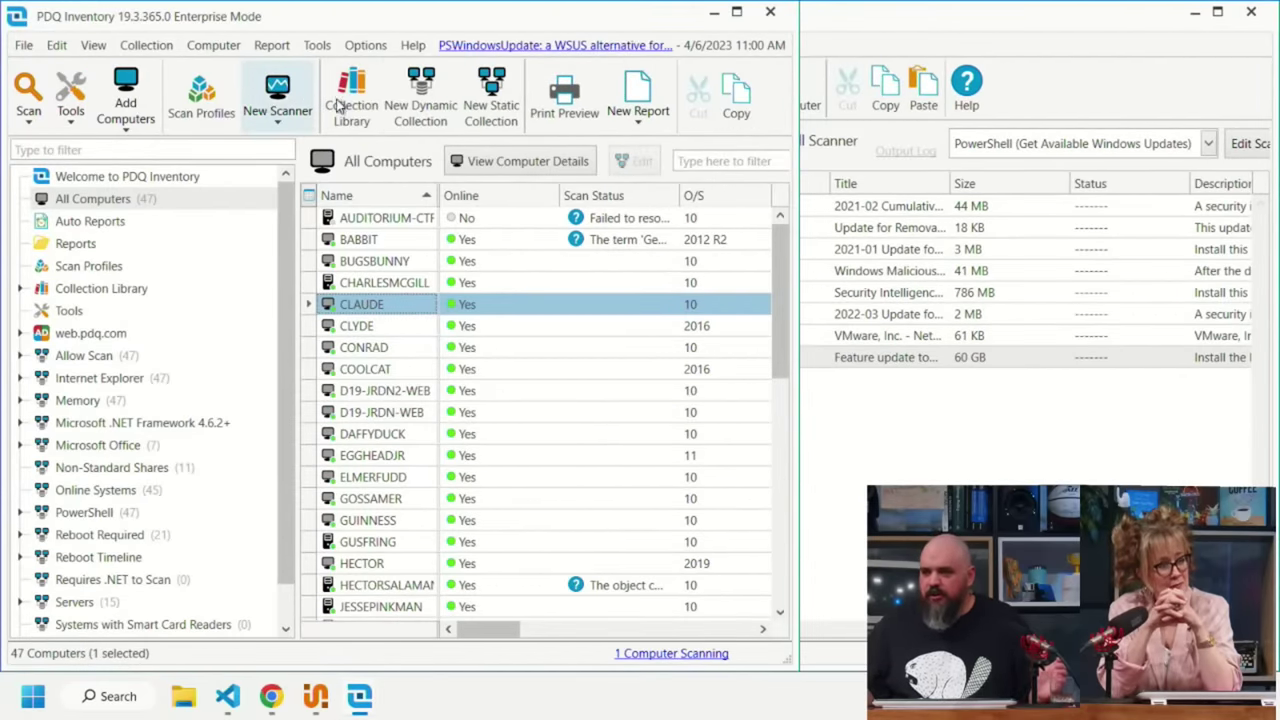
pyautogui.click(420, 100)
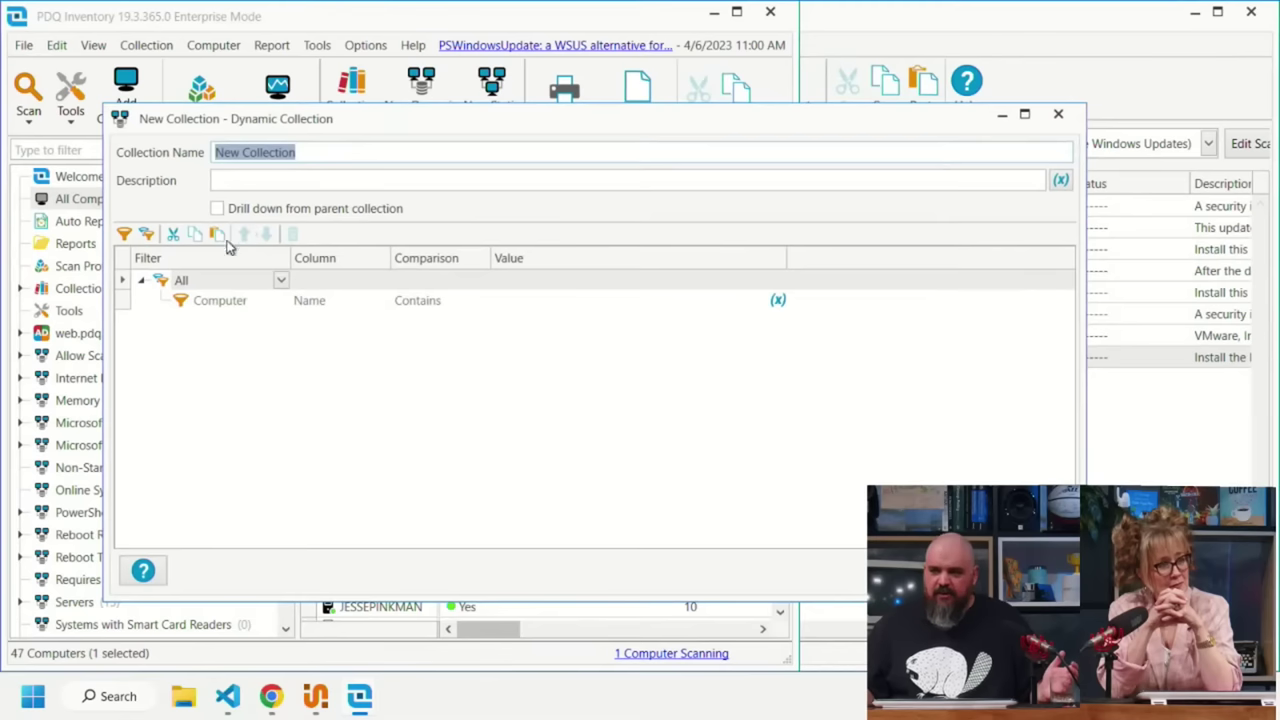
pyautogui.click(243, 304)
pyautogui.click(283, 301)
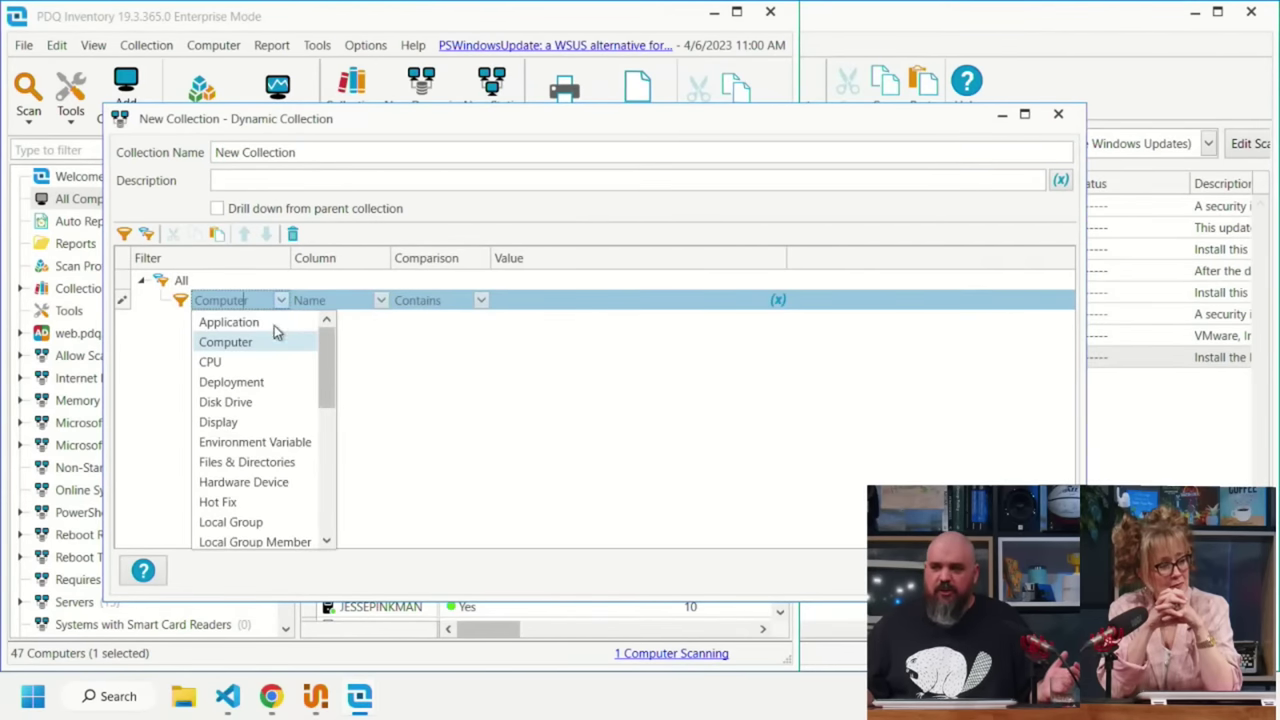
pyautogui.scroll(-3, 285, 390)
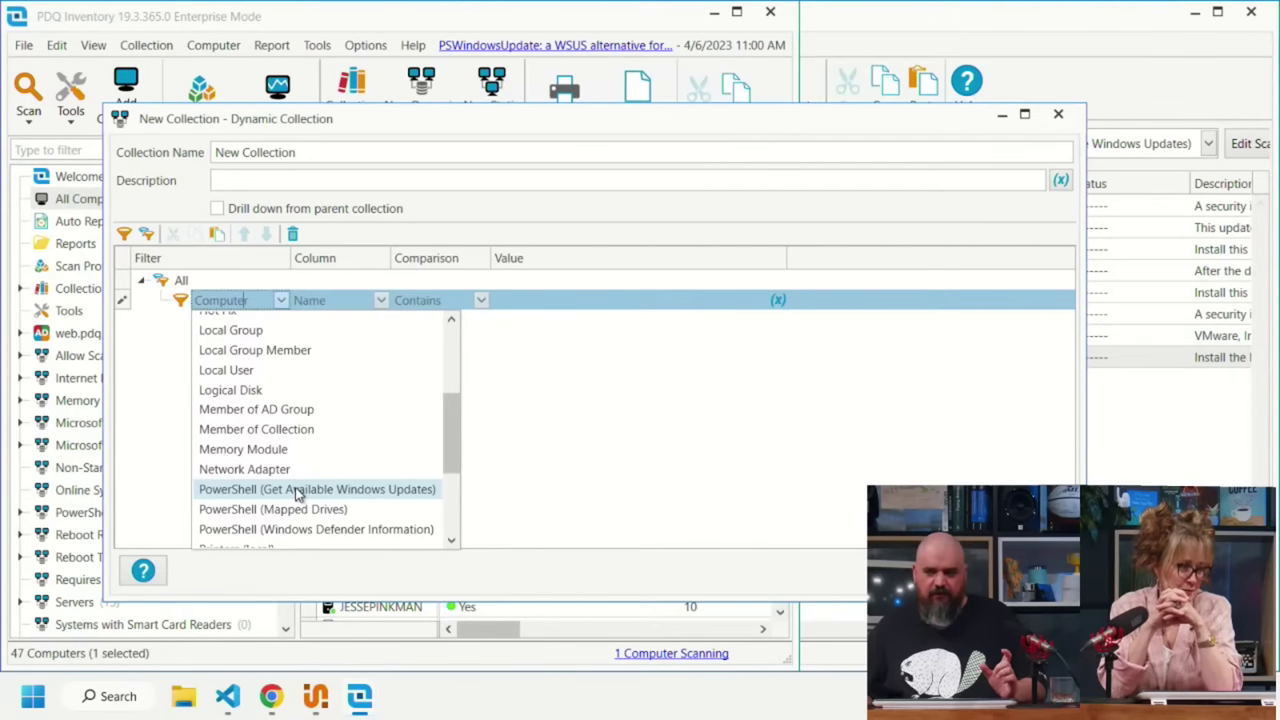
pyautogui.click(297, 490)
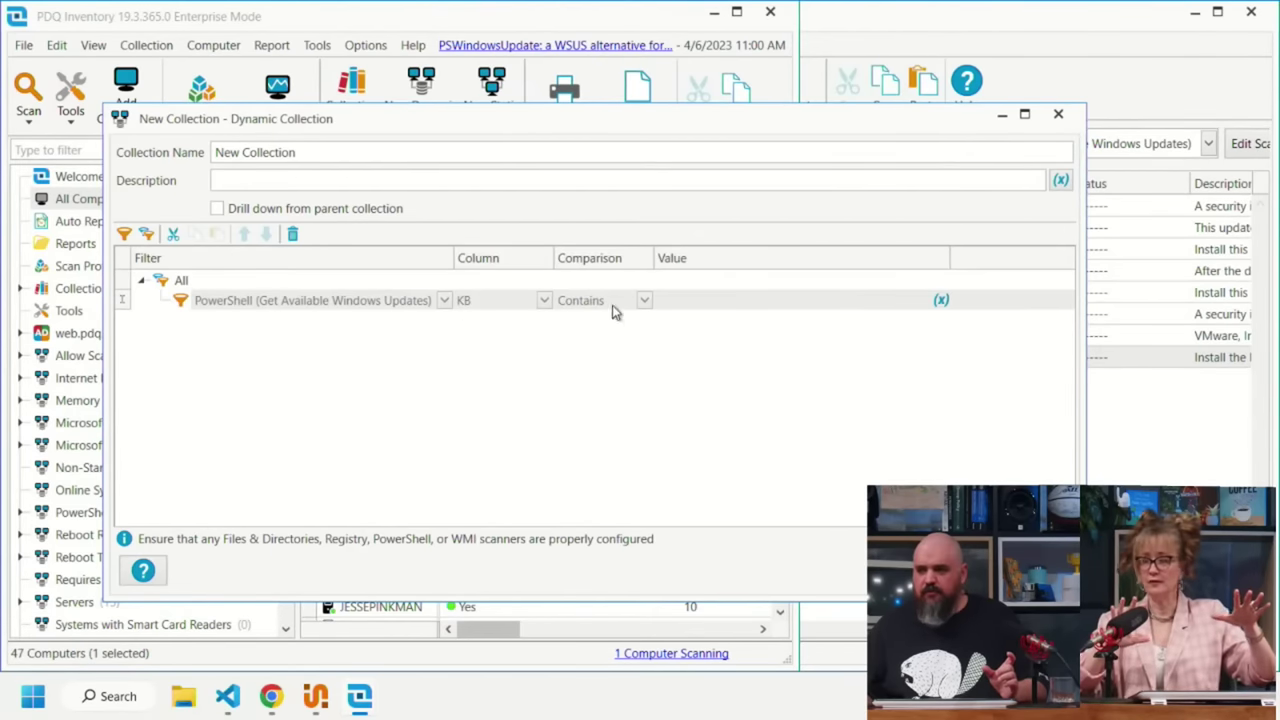
# - Arrange the windows to see CLAUDE's update list and set the collection filter to KB Contains KB4577586
pyautogui.moveTo(814, 118); pyautogui.dragTo(636, 326)
pyautogui.moveTo(1011, 8); pyautogui.dragTo(1140, 20)
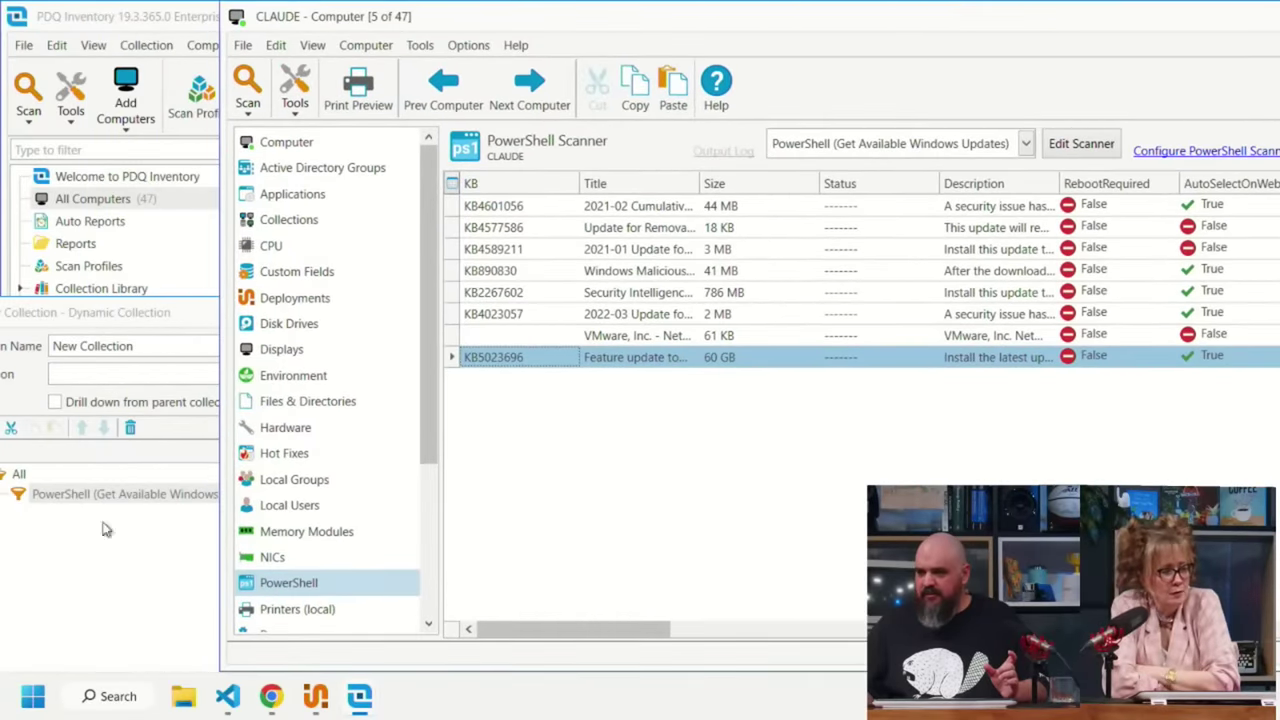
pyautogui.click(107, 530)
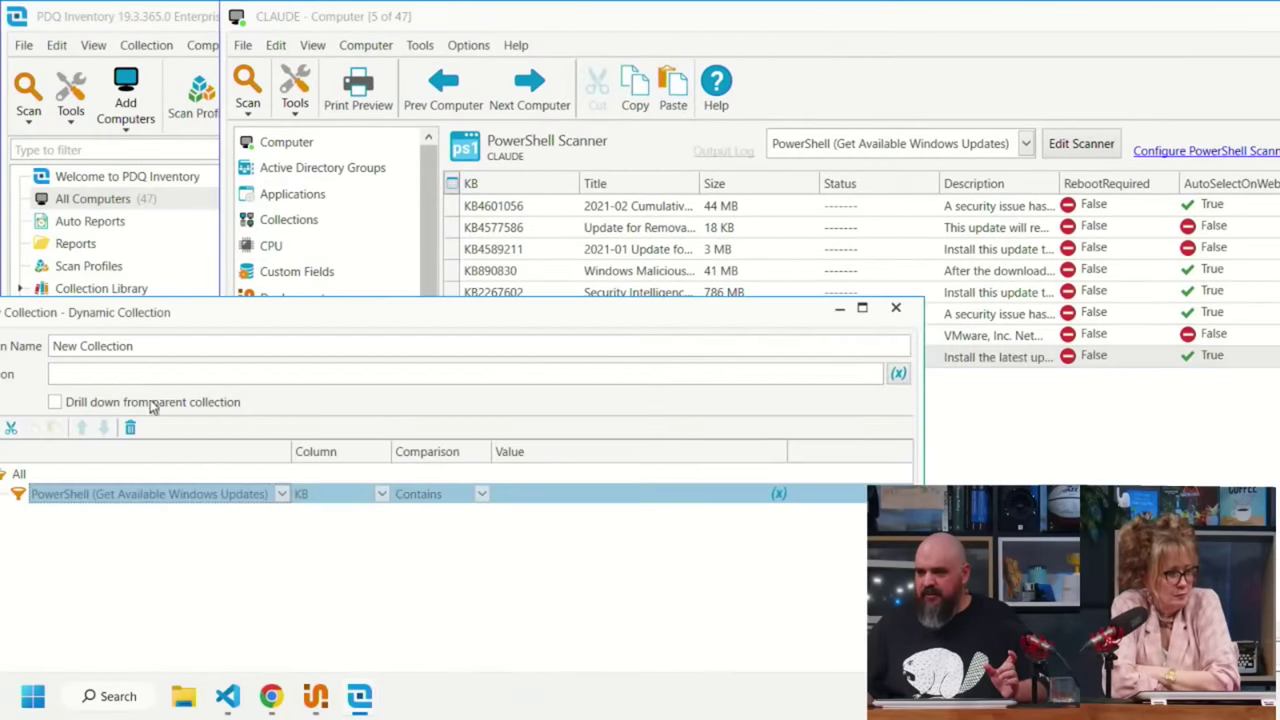
pyautogui.click(515, 494)
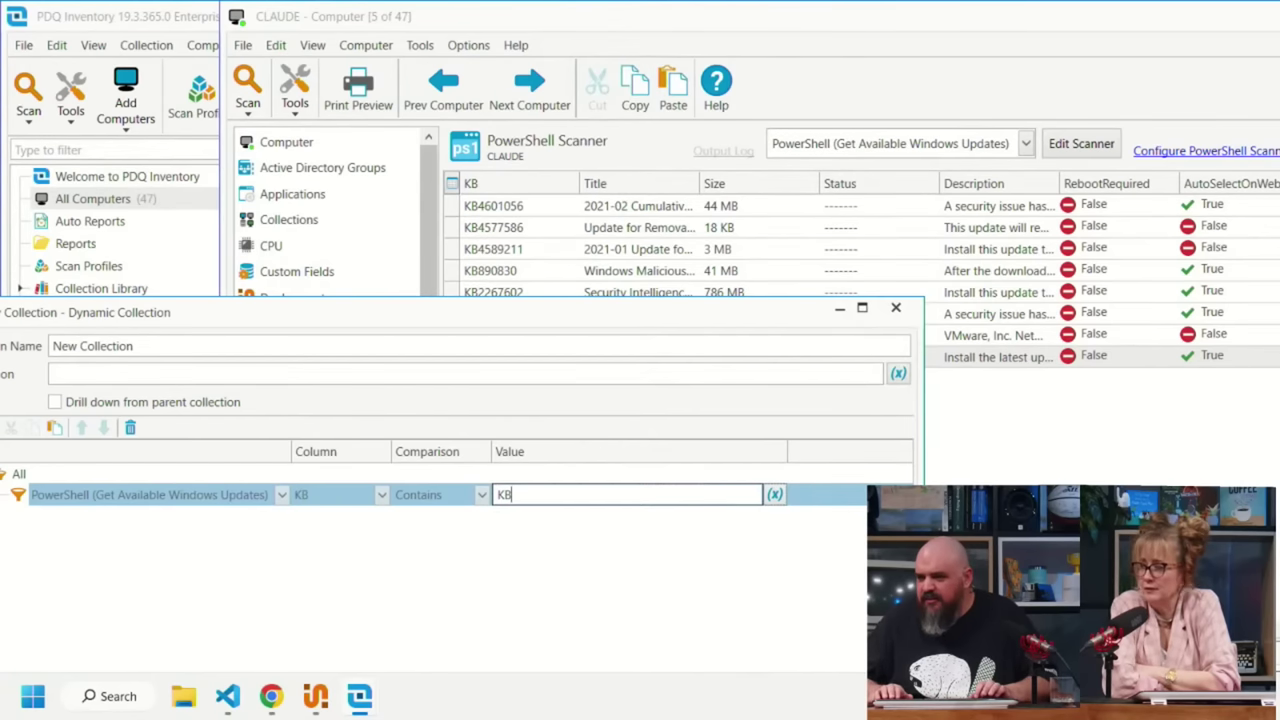
pyautogui.write('4577586')
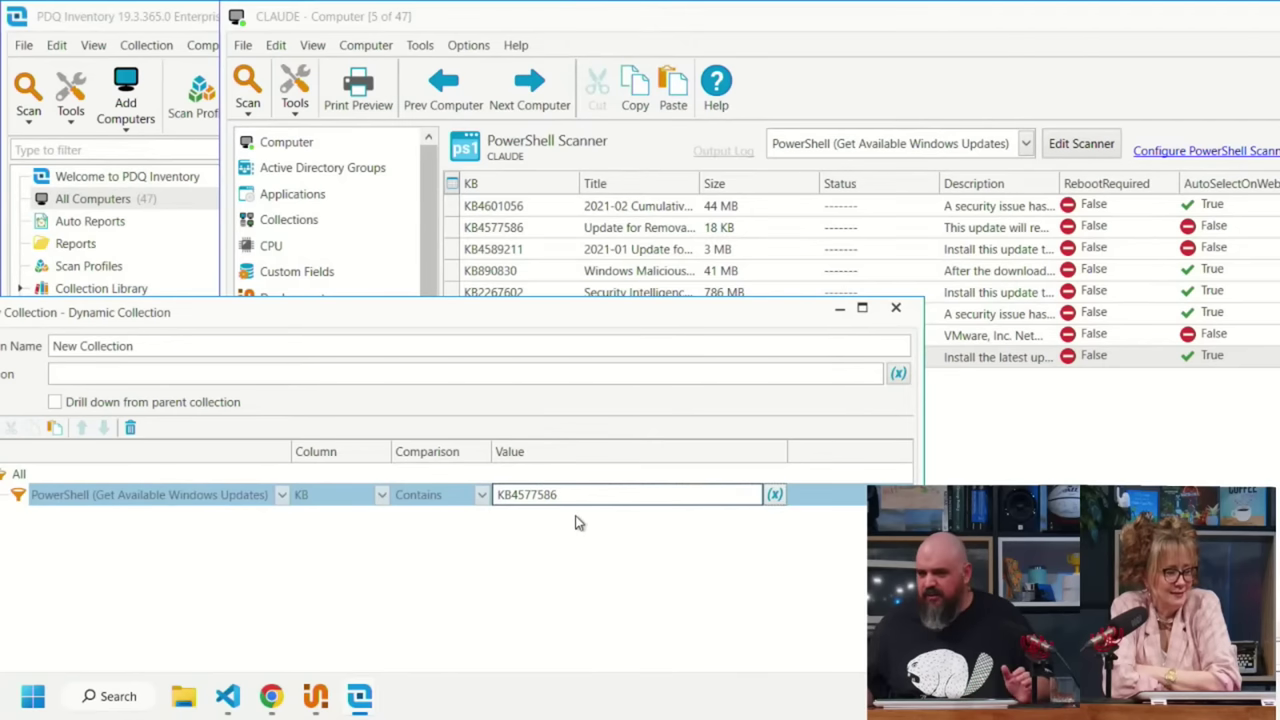
# - Name the dynamic collection "That one KB", save it and show its member computers
pyautogui.moveTo(315, 311); pyautogui.dragTo(575, 168)
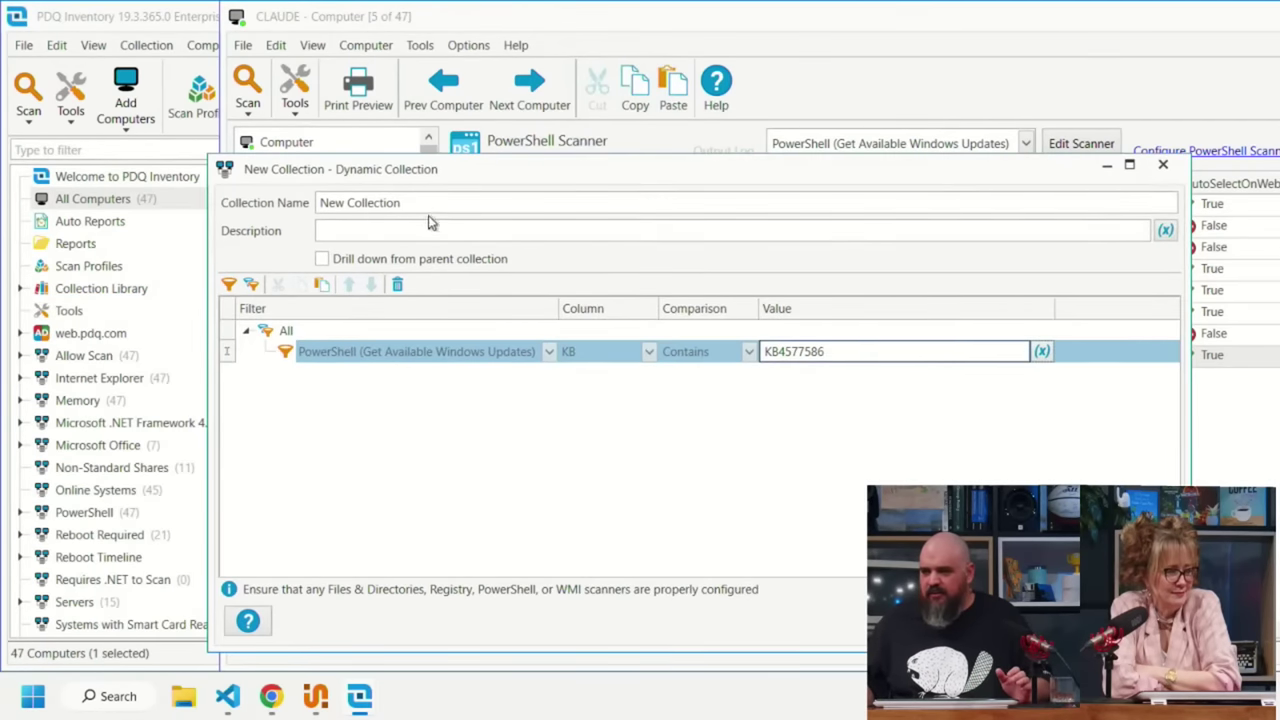
pyautogui.click(415, 204)
pyautogui.write('That one KB')
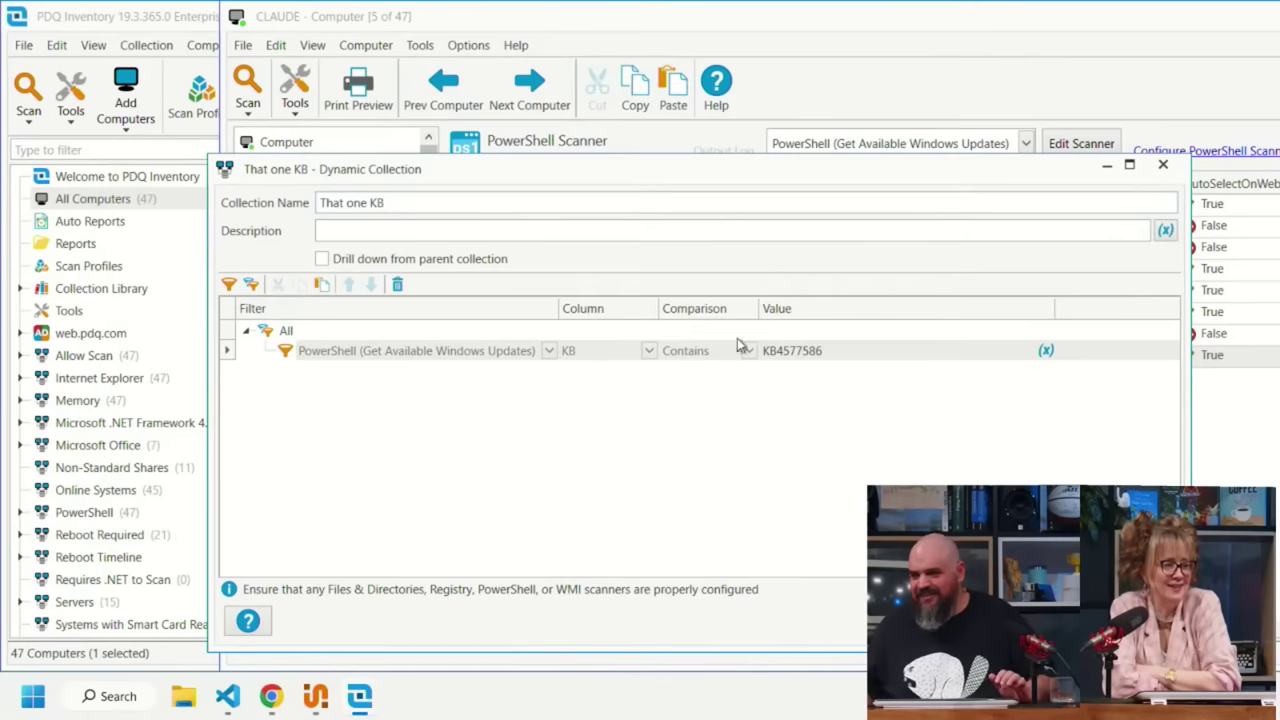
pyautogui.press('Return')
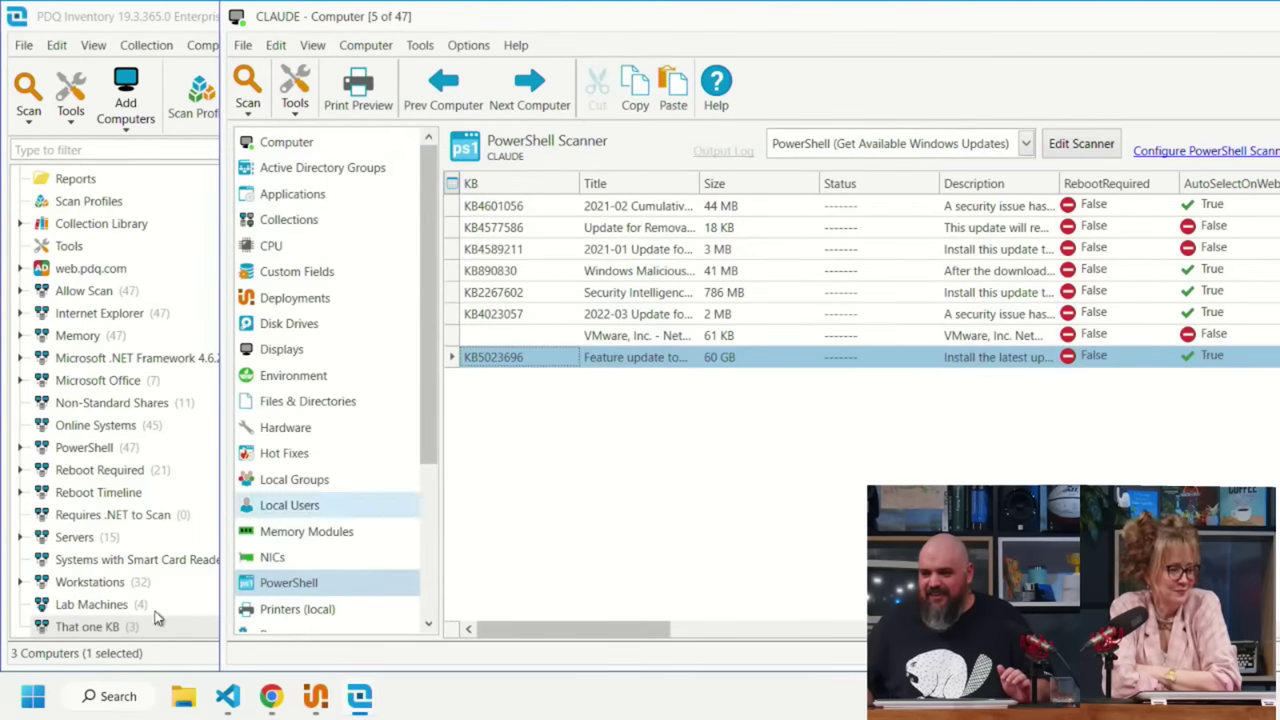
pyautogui.click(100, 626)
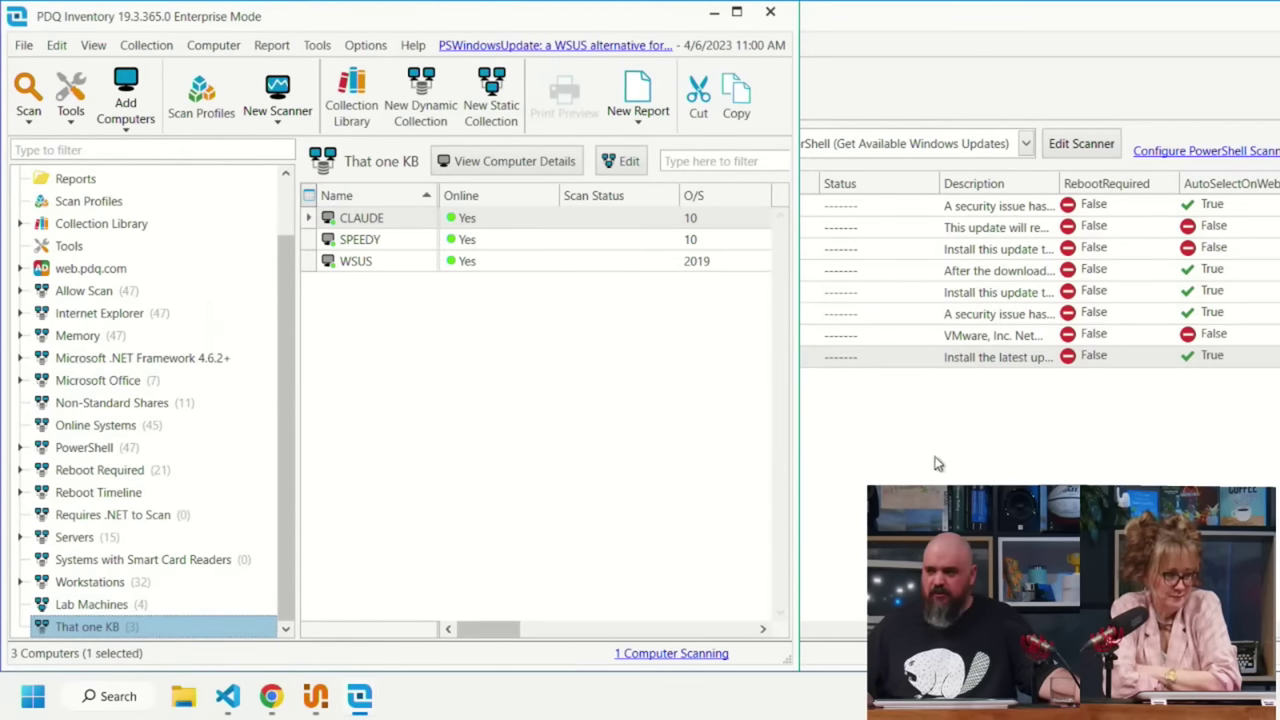
# - Copy the KB number from the That one KB collection's filter value and close the collection editor
pyautogui.doubleClick(104, 626)
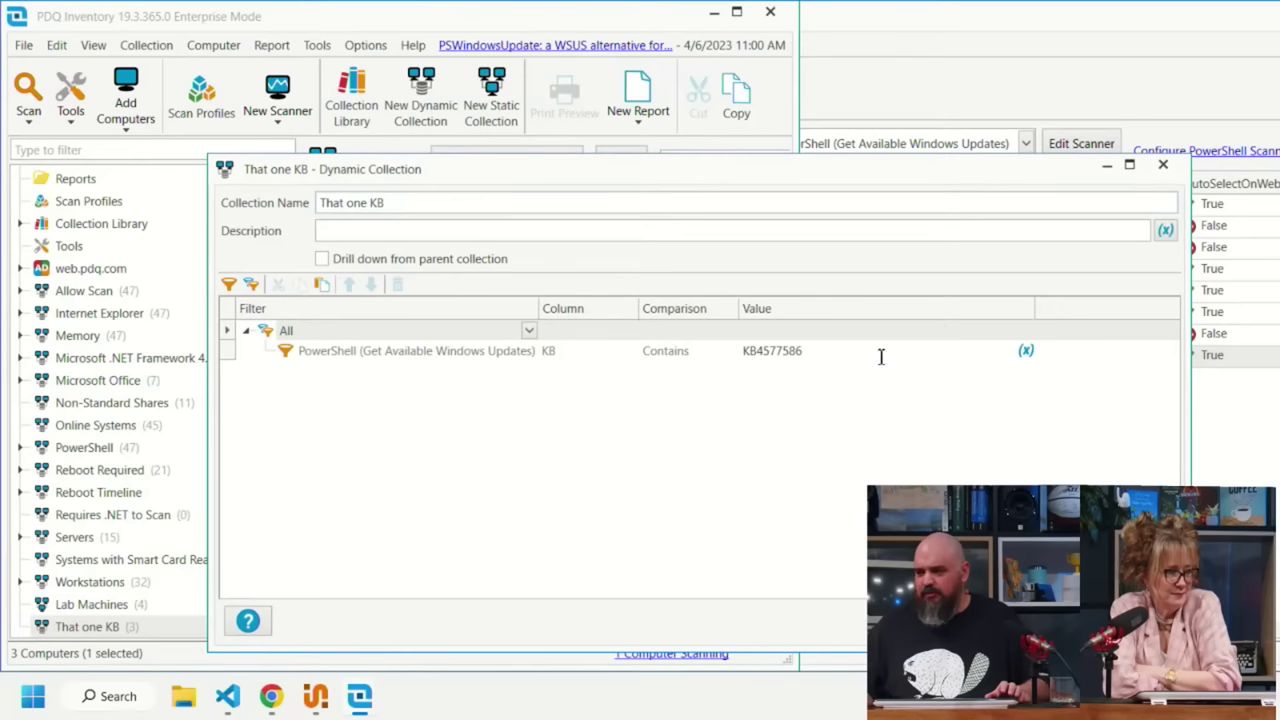
pyautogui.click(820, 357)
pyautogui.moveTo(820, 357); pyautogui.dragTo(700, 371)
pyautogui.hotkey('ctrl', 'c')
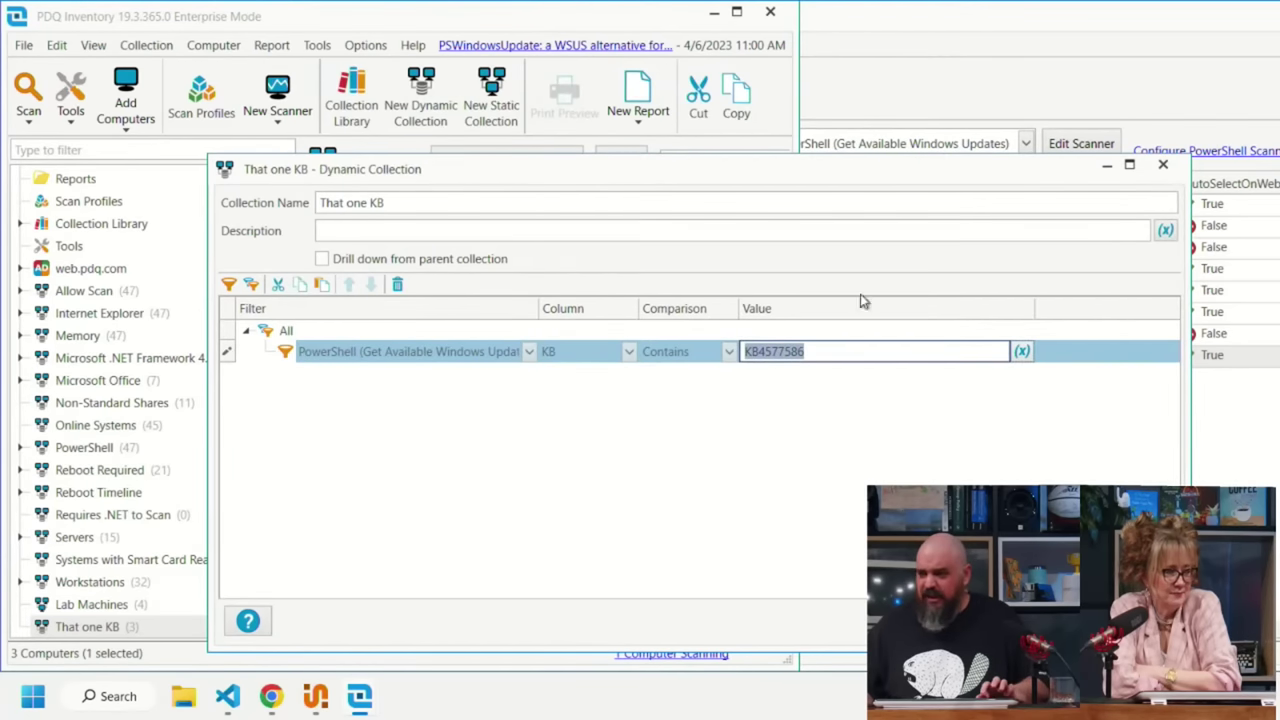
pyautogui.press('Return')
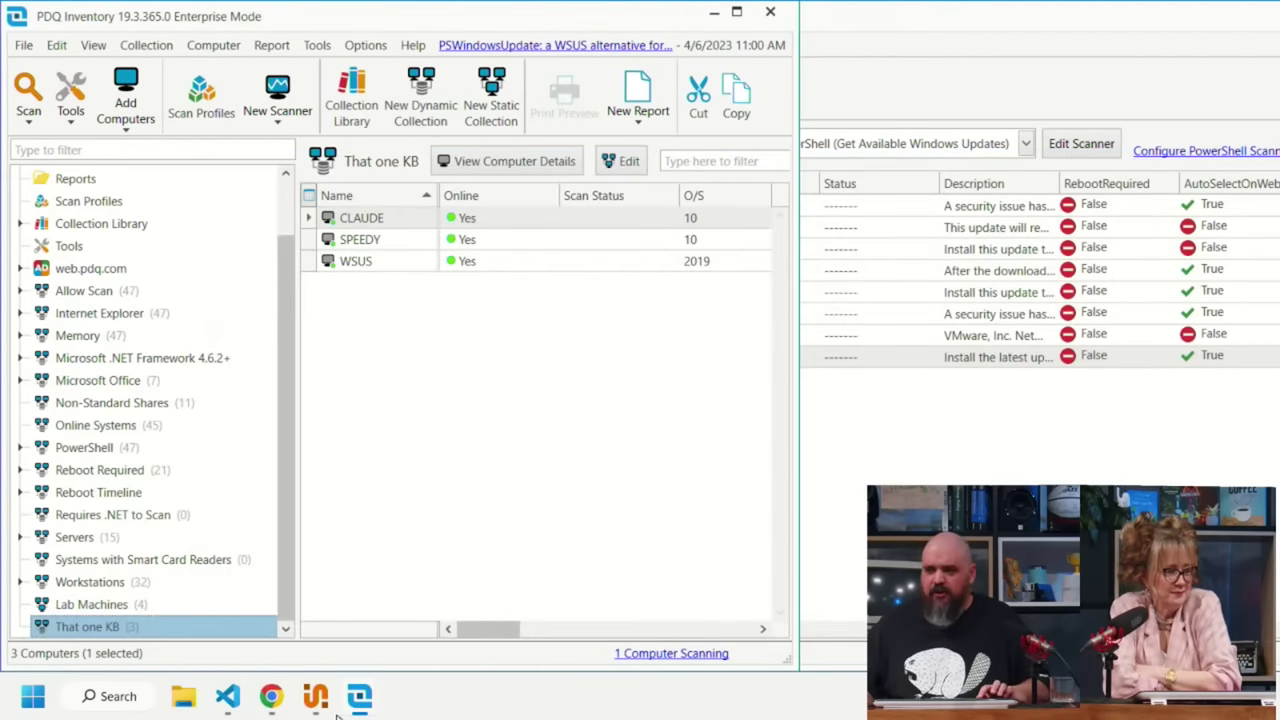
# - Switch to PDQ Deploy, replace the KB number in the Install Specific Microsoft KB package parameters with KB4577586, save and close the package
pyautogui.click(316, 696)
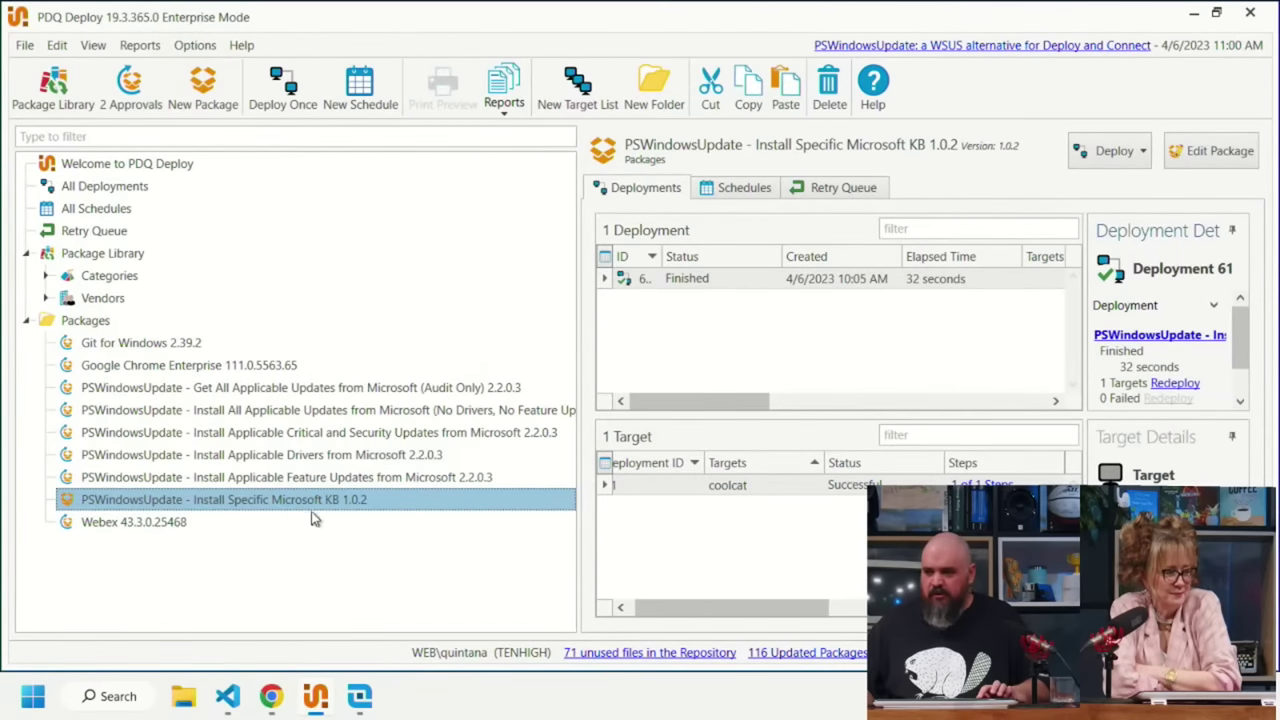
pyautogui.doubleClick(271, 501)
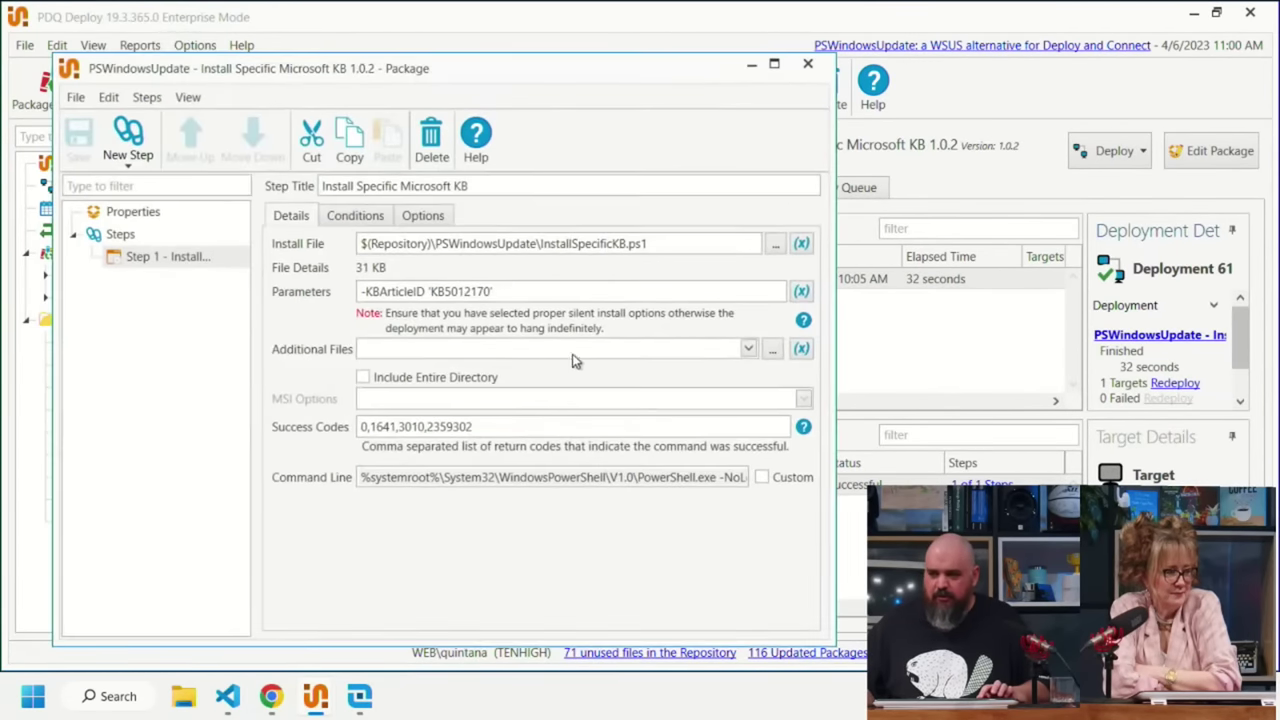
pyautogui.moveTo(490, 291); pyautogui.dragTo(437, 298)
pyautogui.press('BackSpace')
pyautogui.hotkey('ctrl', 'v')
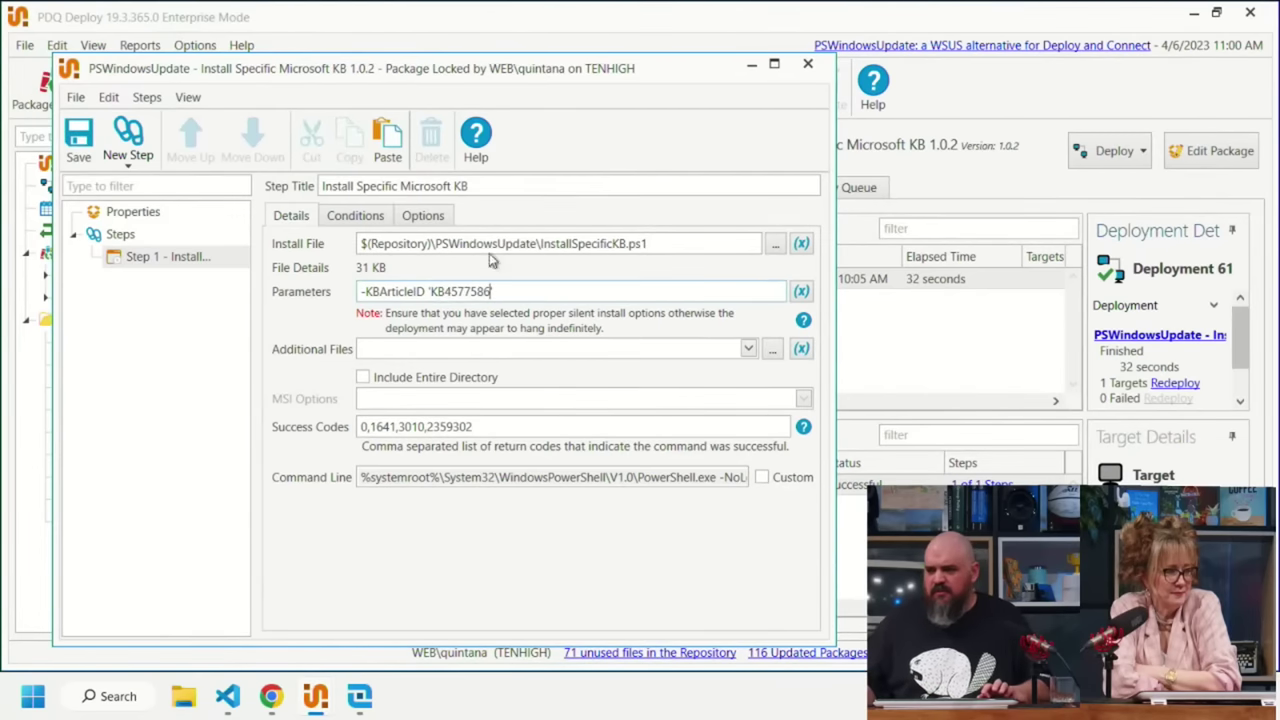
pyautogui.click(78, 145)
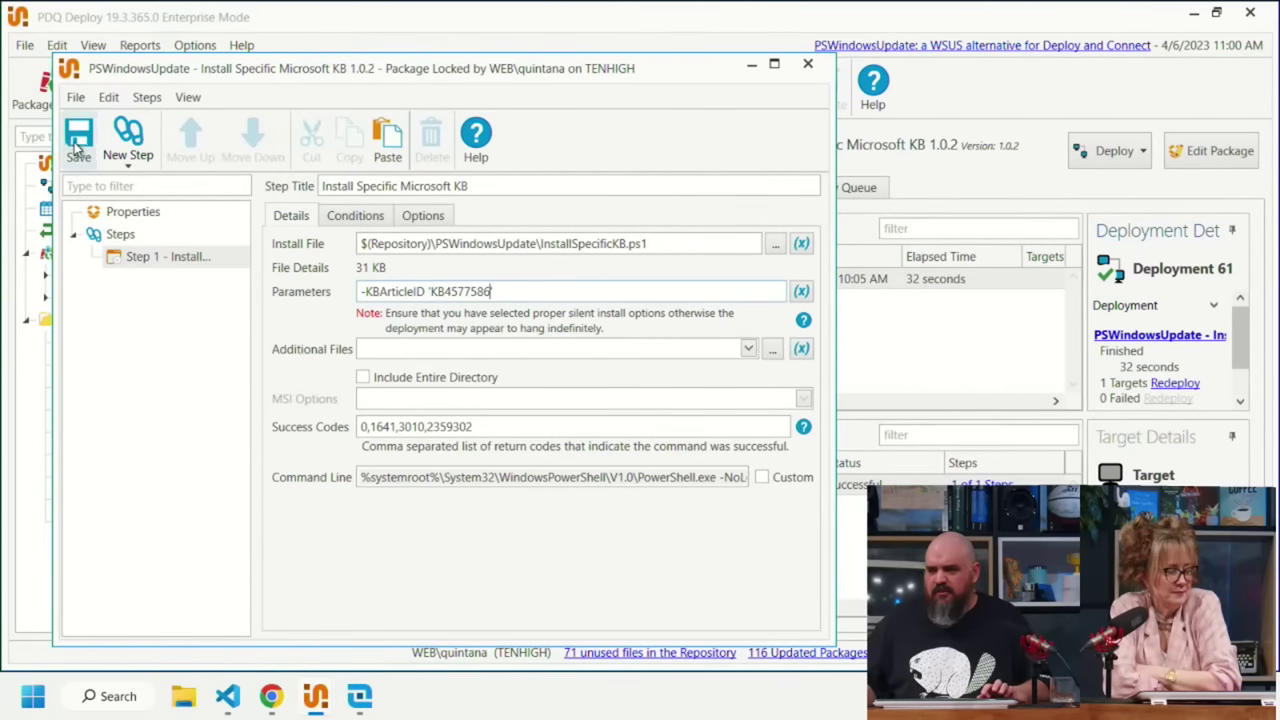
pyautogui.click(808, 63)
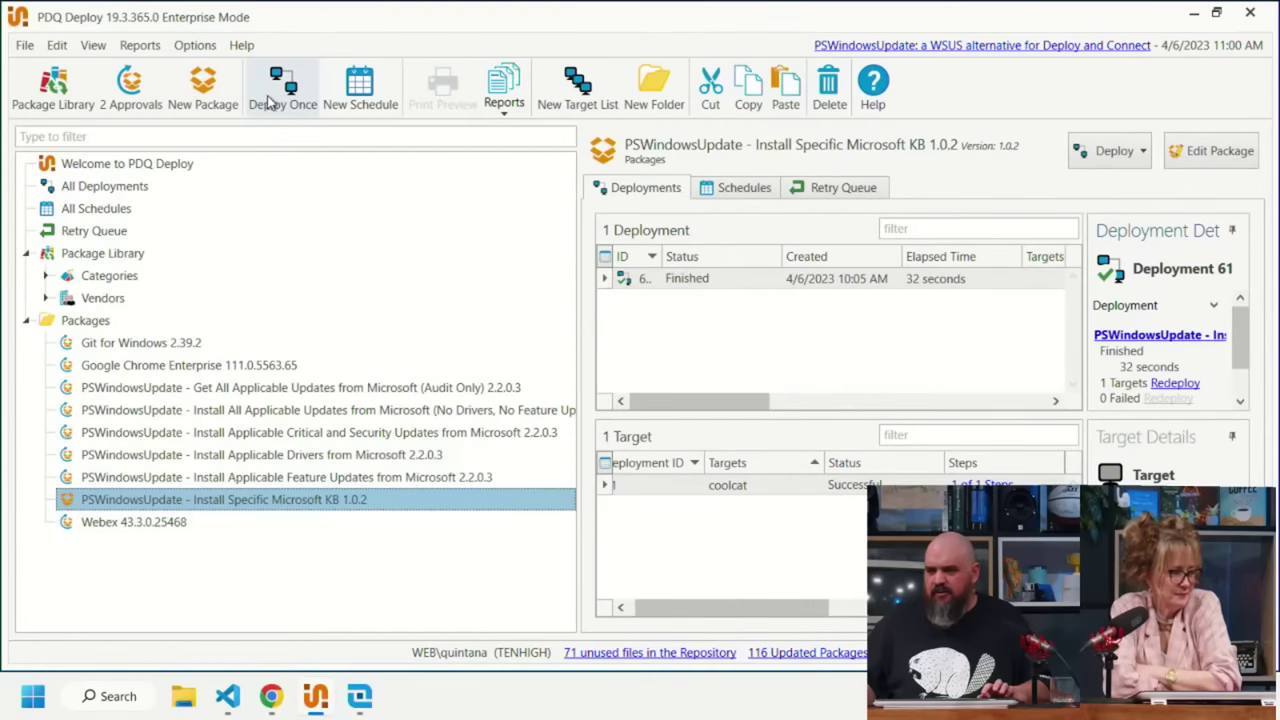
# - Deploy the Install Specific Microsoft KB package once to the computers of the PDQ Inventory collection That one KB
pyautogui.click(277, 88)
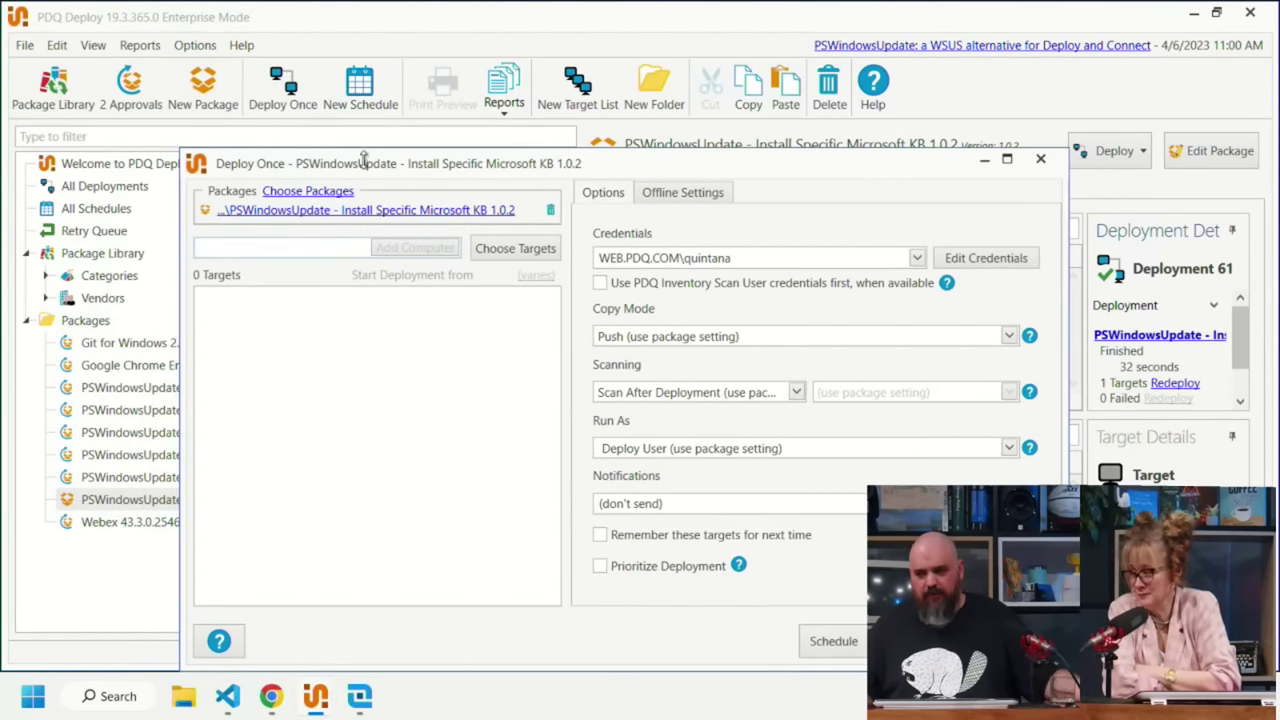
pyautogui.click(516, 248)
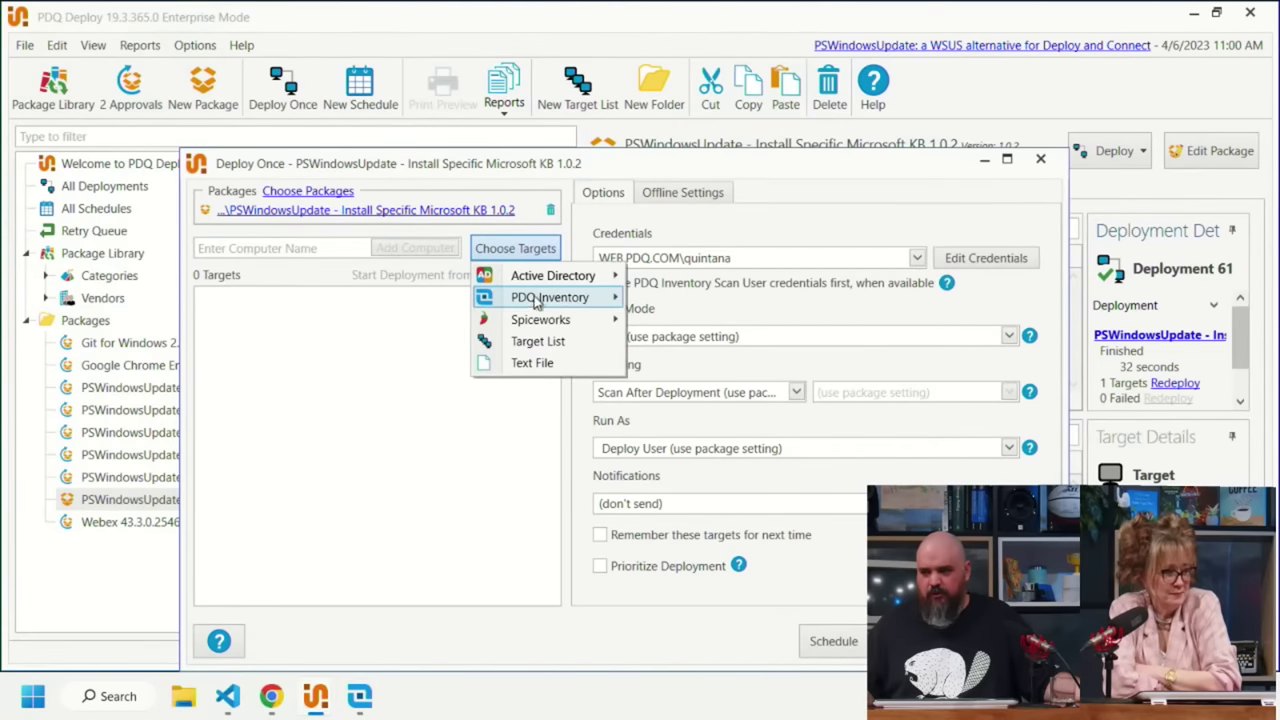
pyautogui.moveTo(545, 297)
pyautogui.click(640, 303)
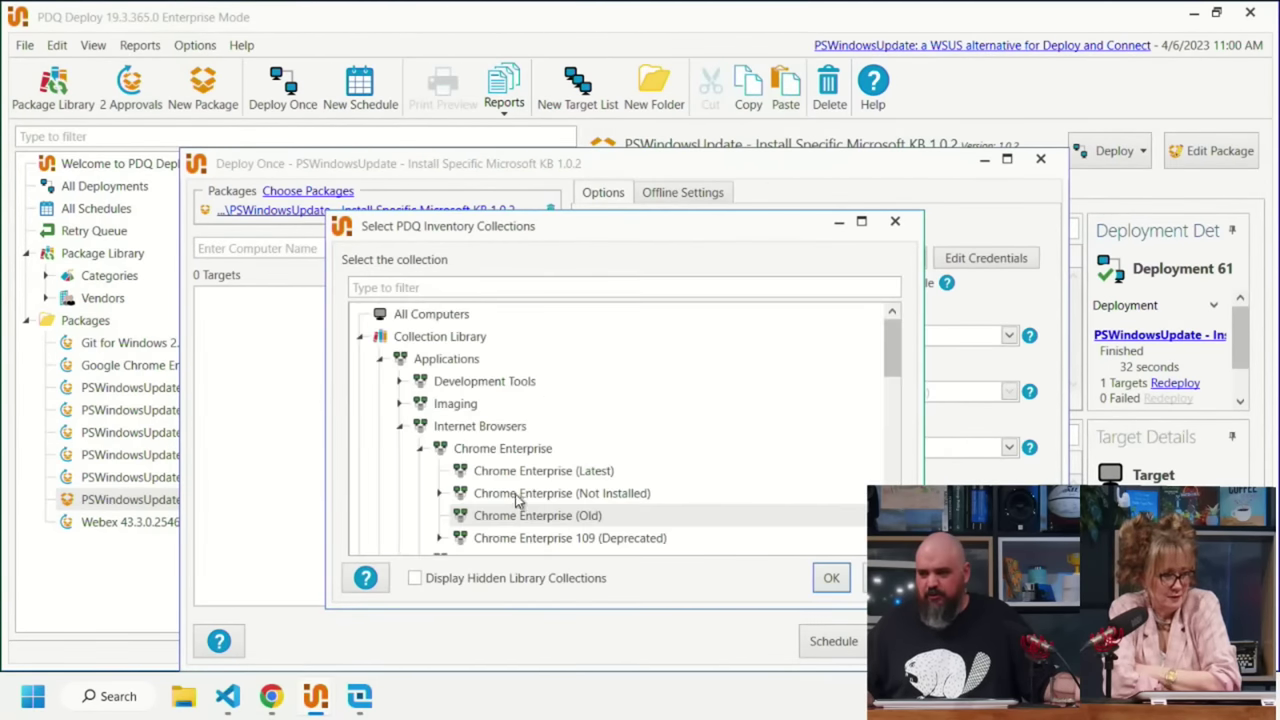
pyautogui.scroll(-3, 418, 381)
pyautogui.scroll(5, 418, 381)
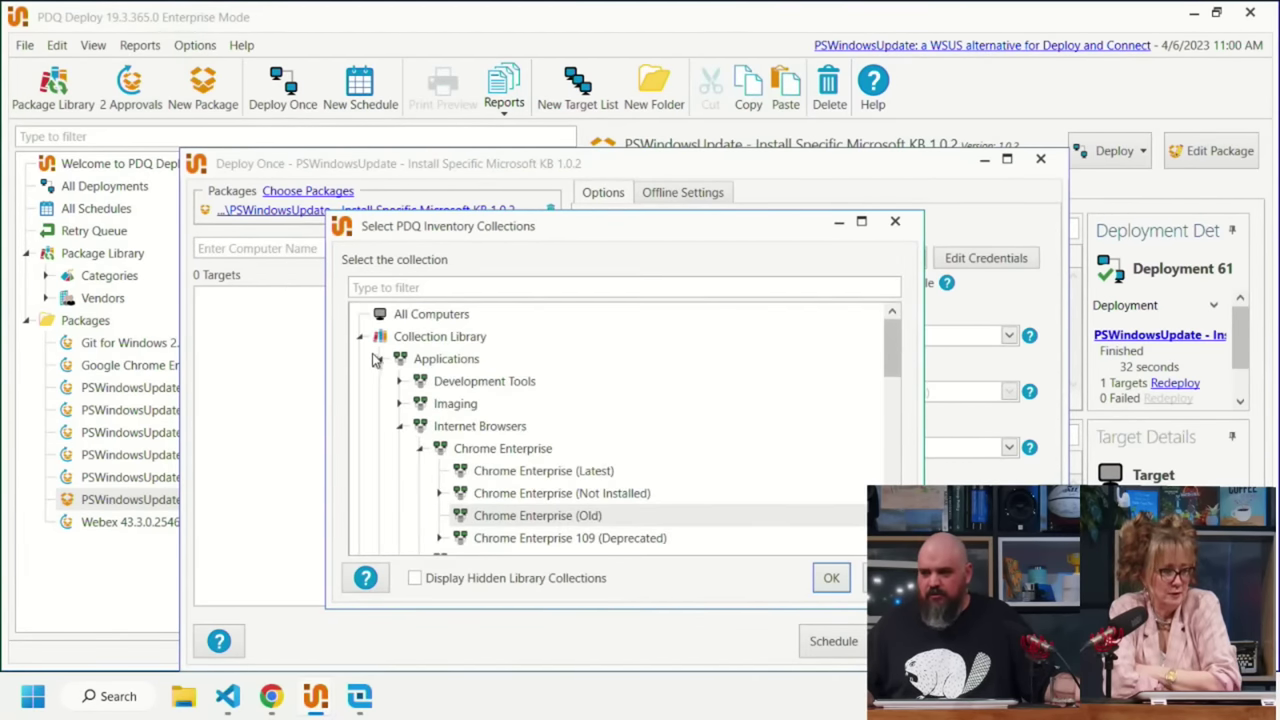
pyautogui.click(365, 340)
pyautogui.scroll(-5, 390, 452)
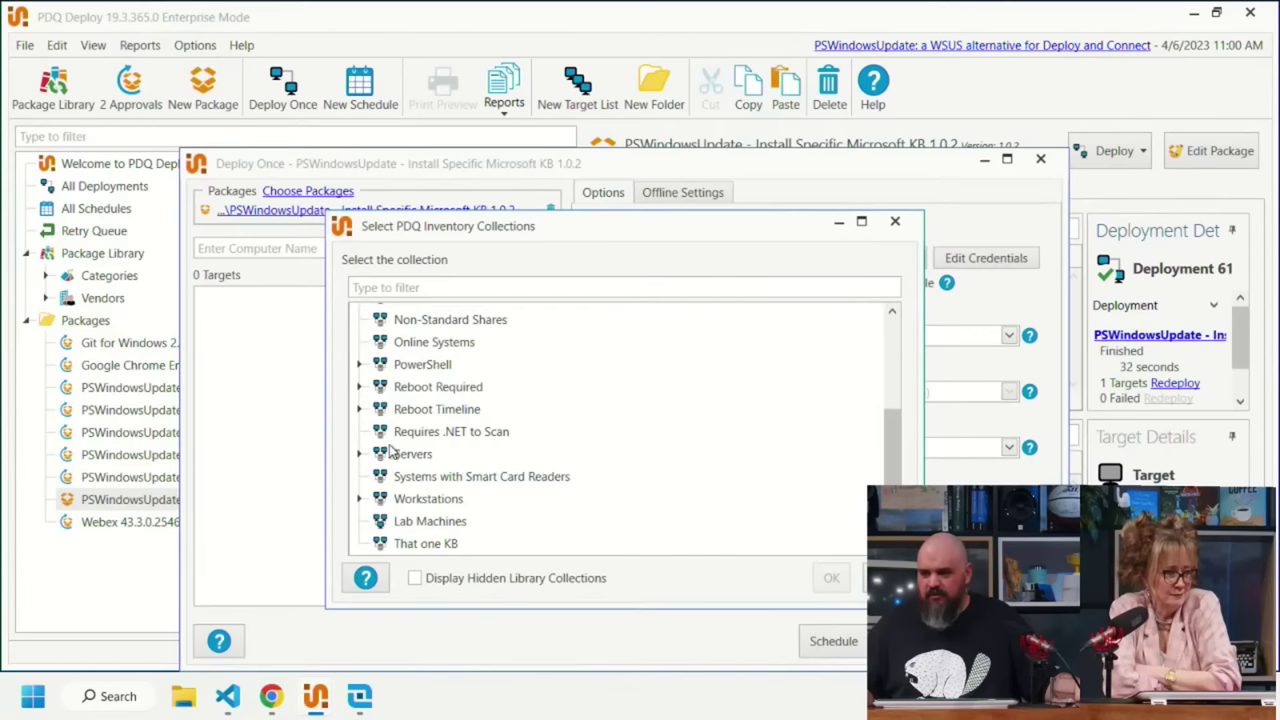
pyautogui.click(416, 548)
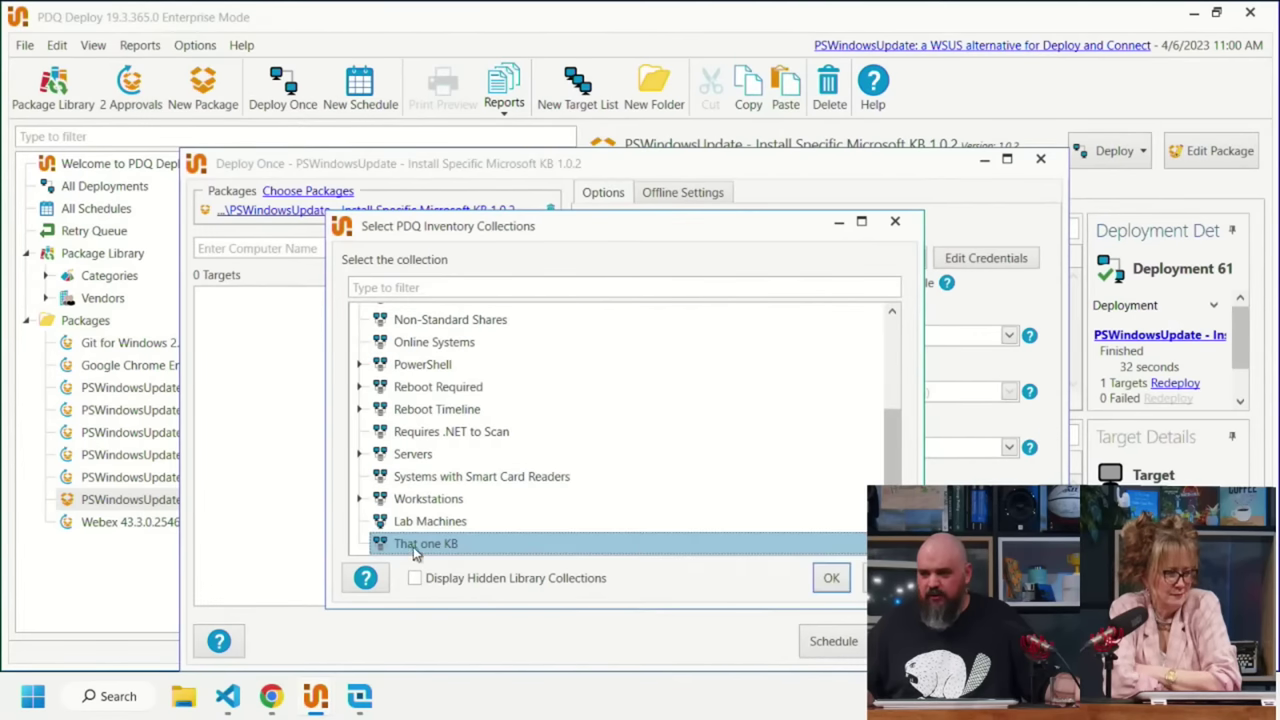
pyautogui.click(830, 578)
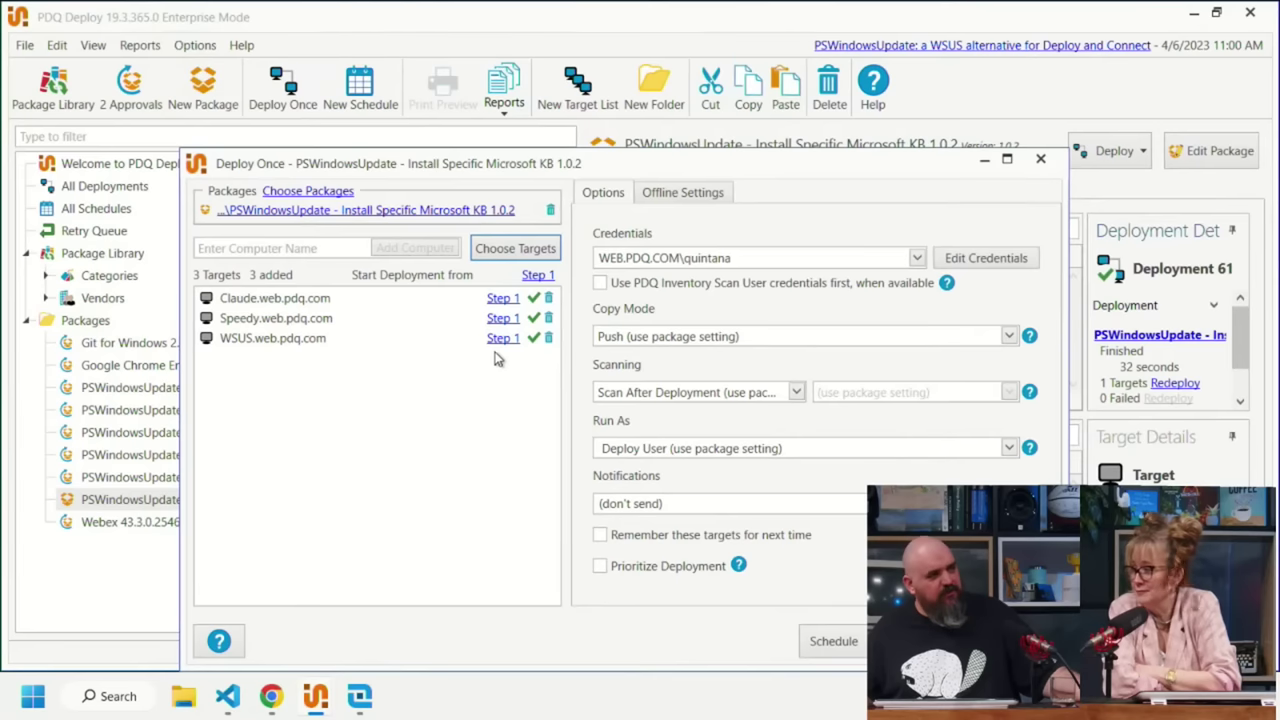
pyautogui.press('Return')
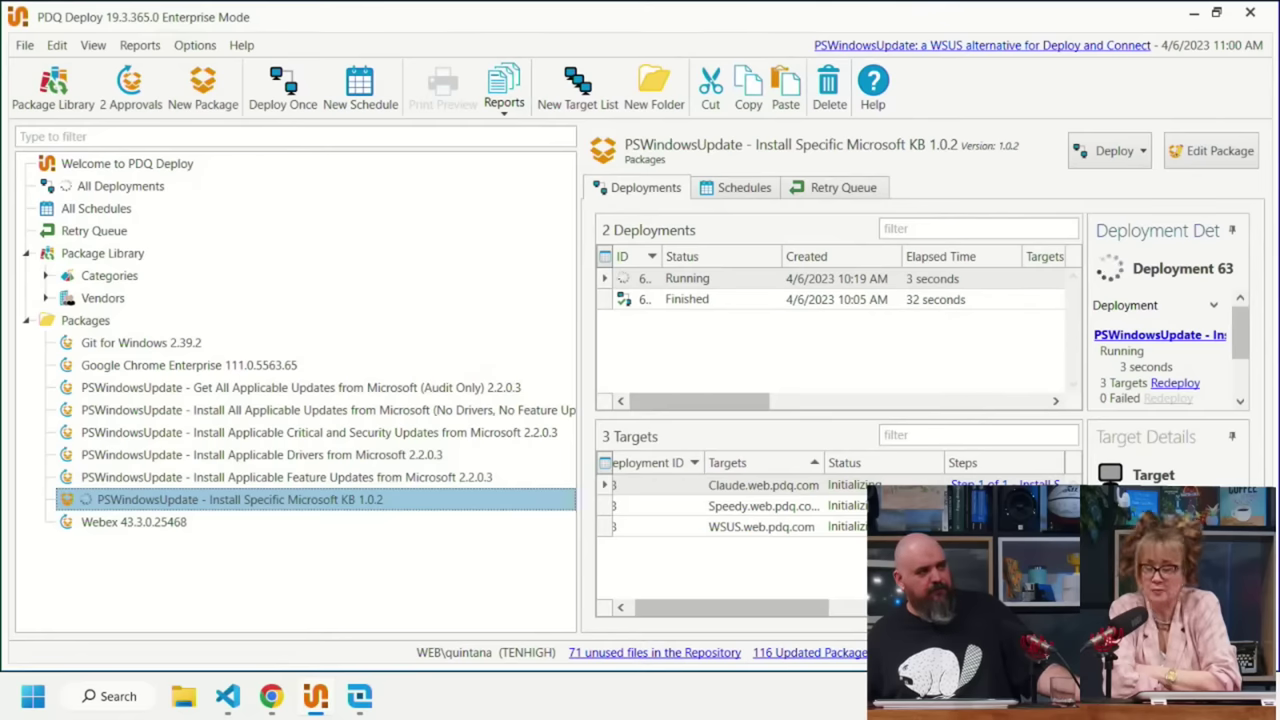
# - Switch to the main PDQ Inventory window and maximize it
pyautogui.click(359, 696)
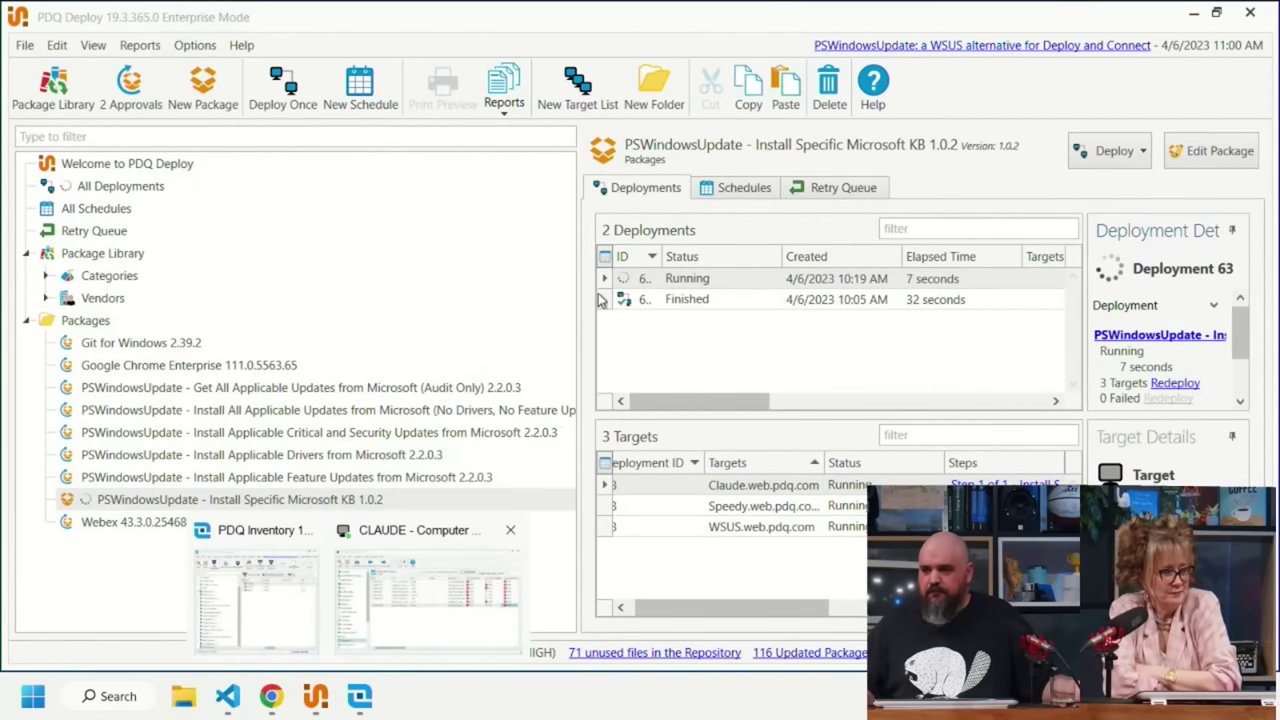
pyautogui.click(275, 545)
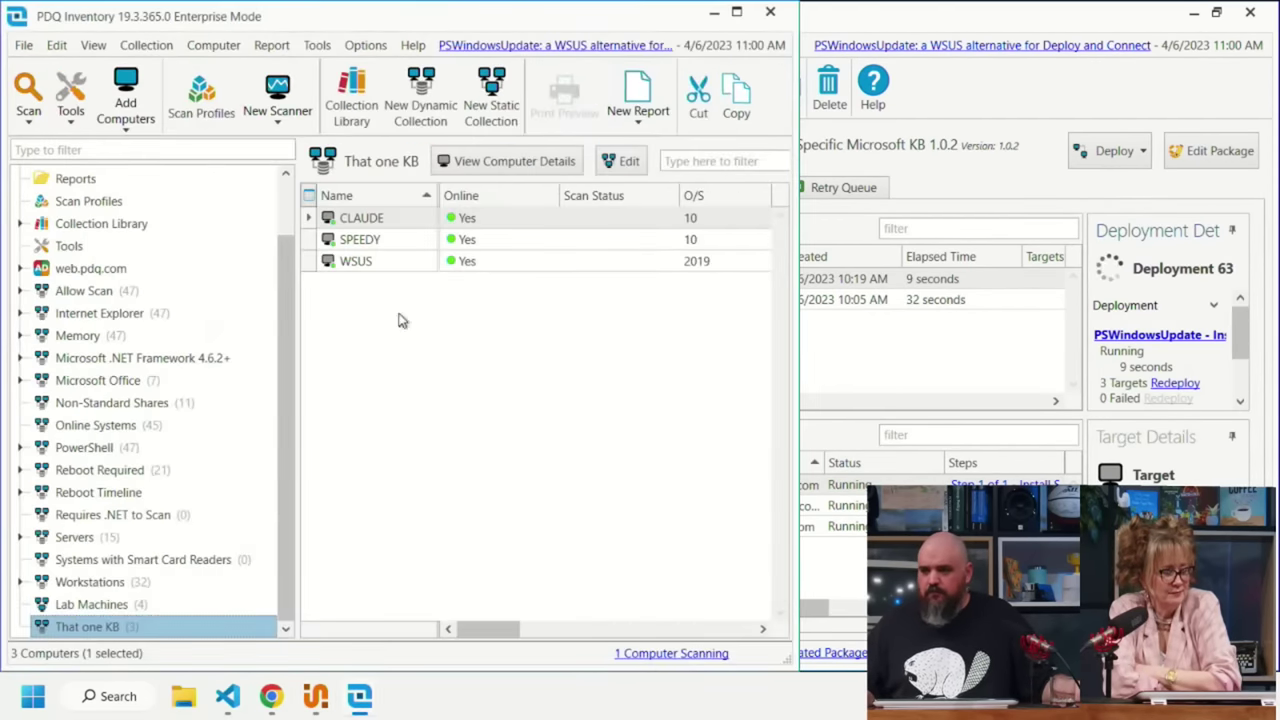
pyautogui.doubleClick(760, 18)
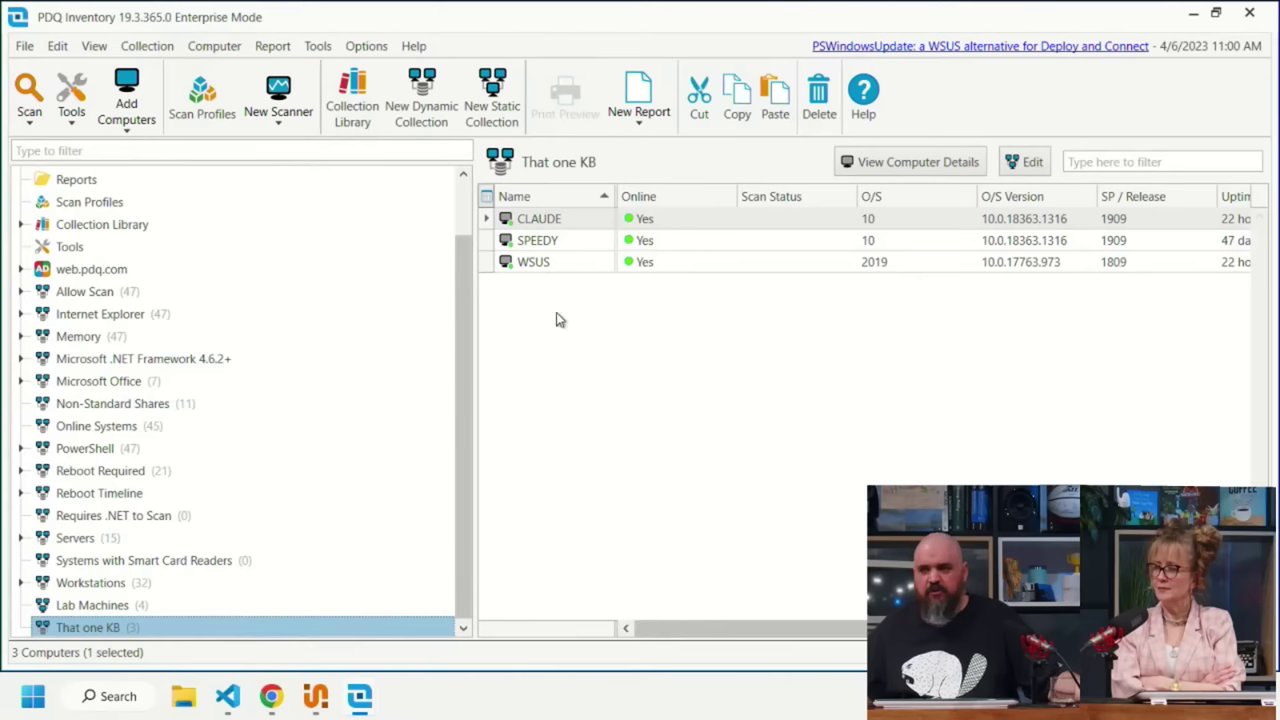
# - Create a dynamic collection with the filter PowerShell (Get Available Windows Updates), KB Contains KB
pyautogui.click(421, 104)
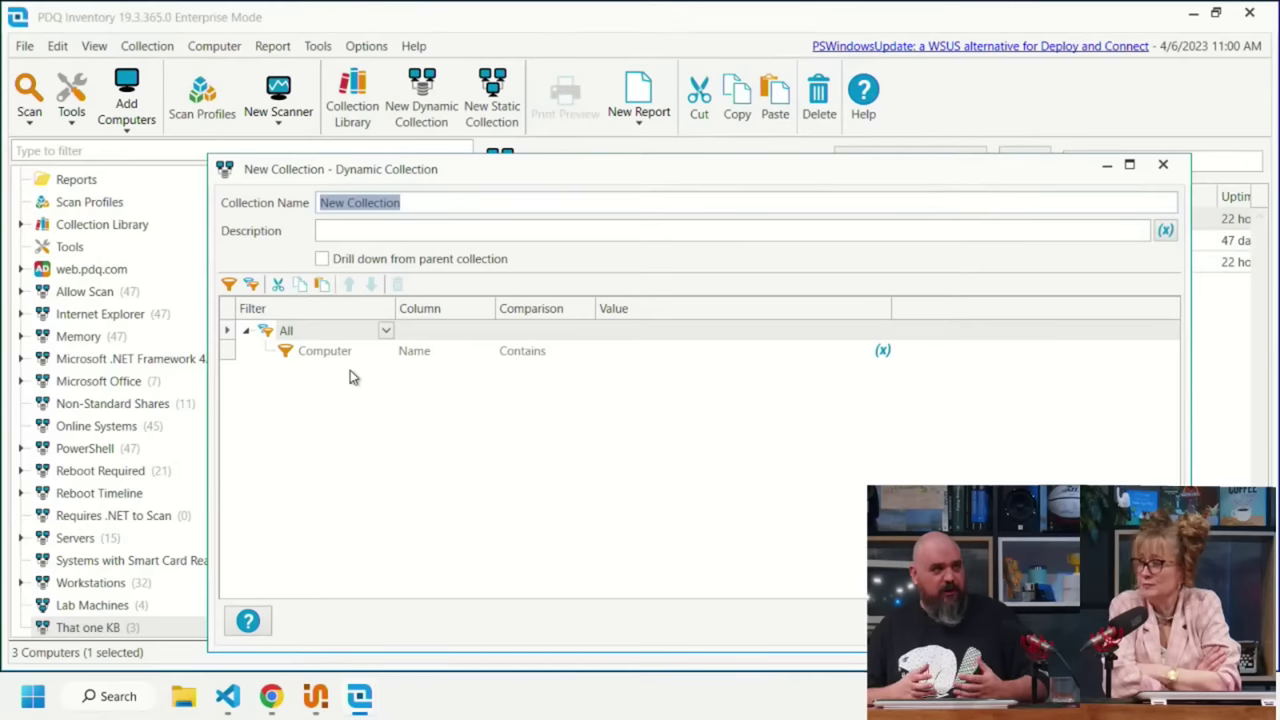
pyautogui.click(340, 351)
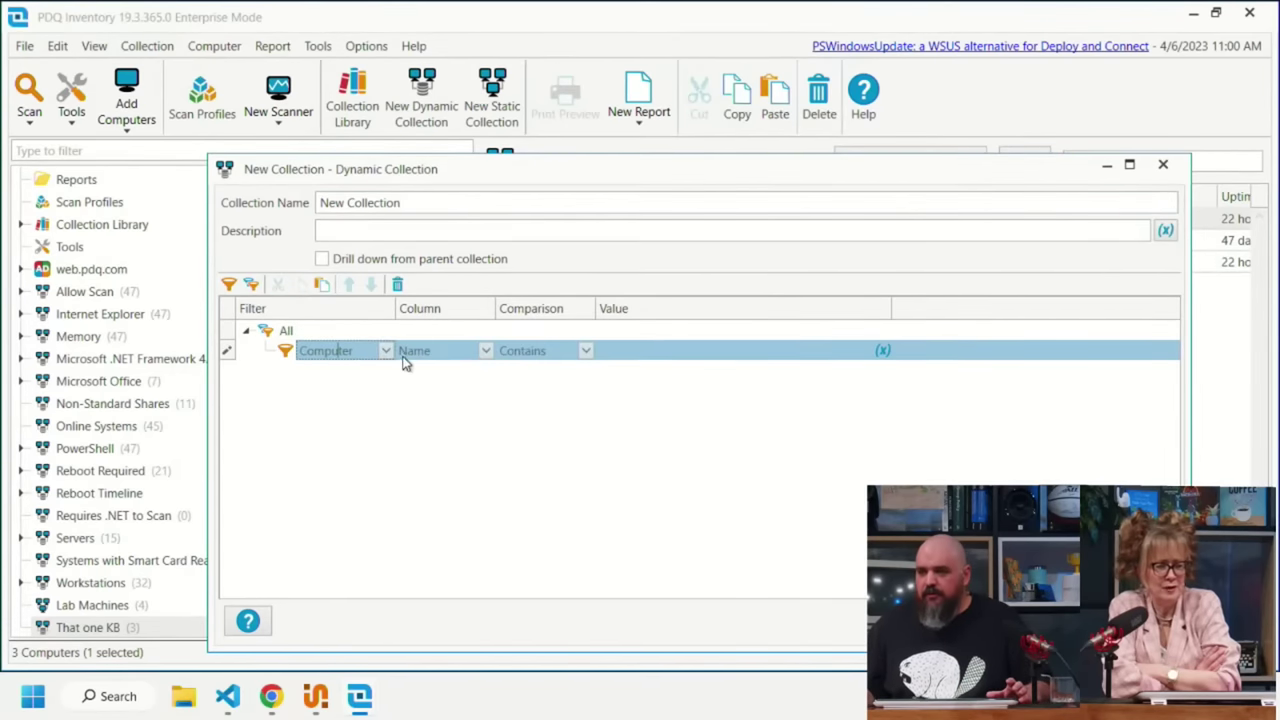
pyautogui.click(385, 352)
pyautogui.scroll(-6, 340, 540)
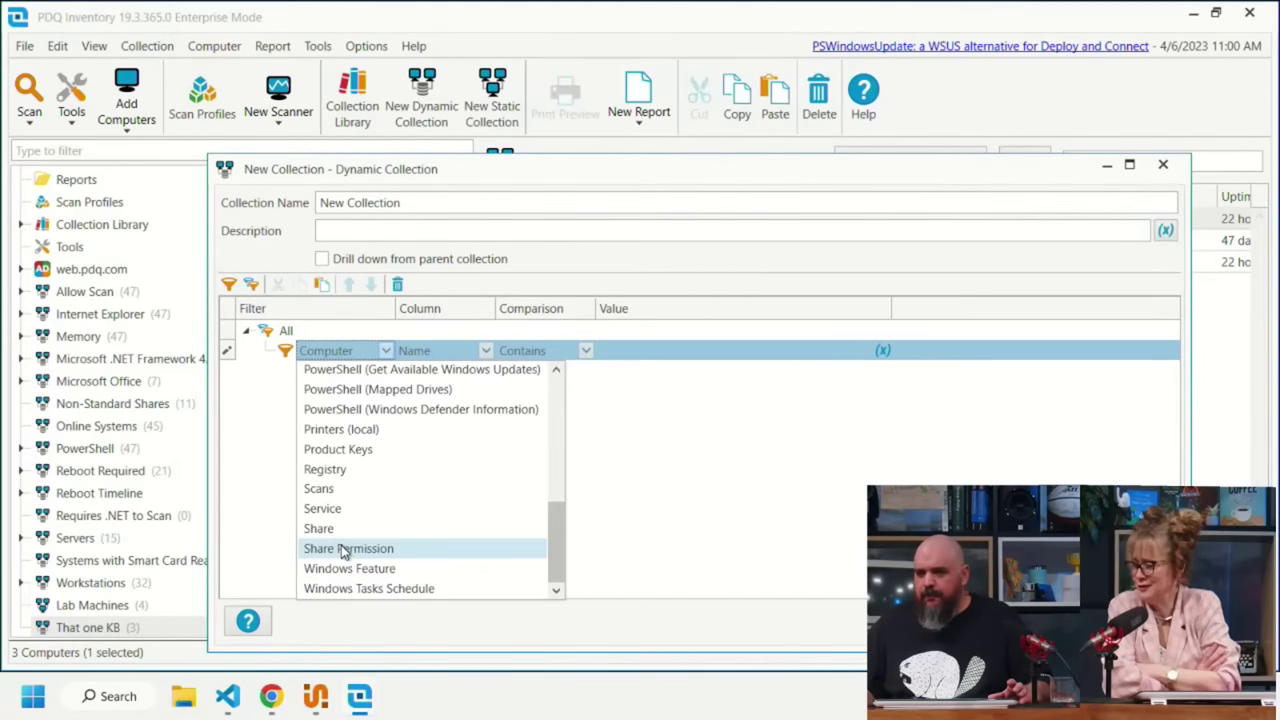
pyautogui.scroll(2, 340, 549)
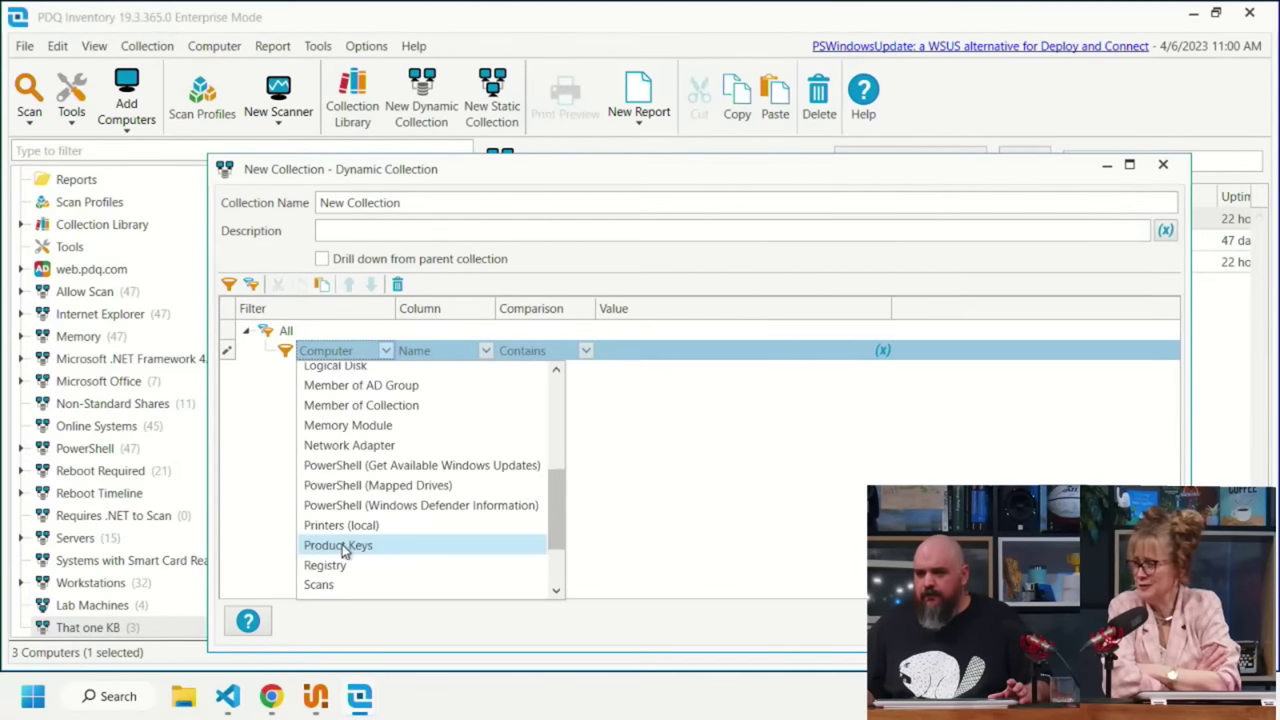
pyautogui.click(383, 470)
pyautogui.click(800, 352)
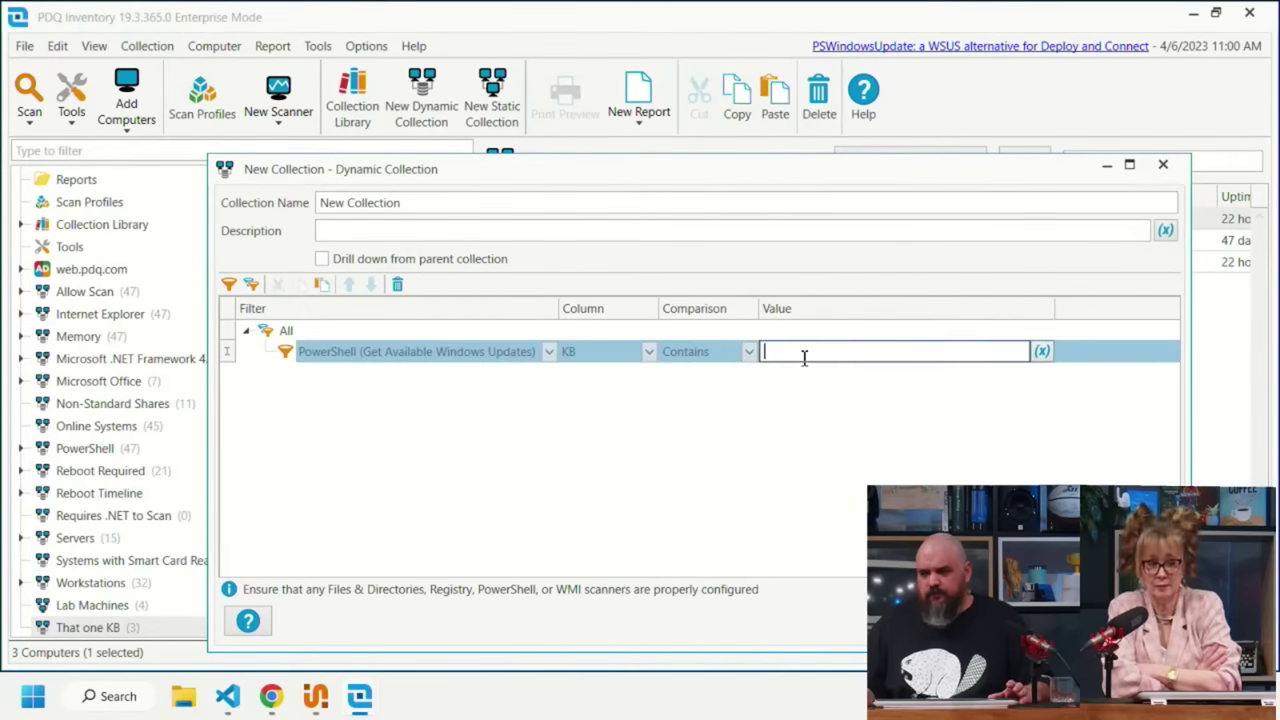
pyautogui.write('KB')
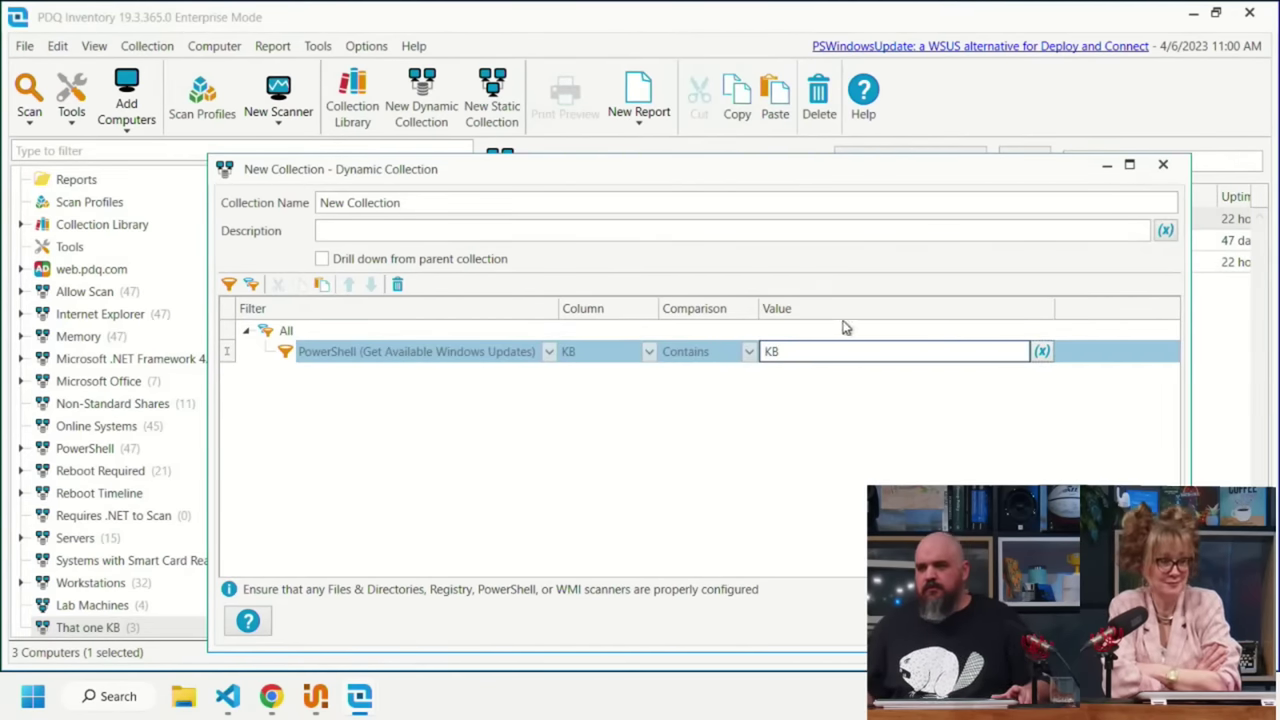
# - Name the dynamic collection "Clever Title", save it and look through the collection tree
pyautogui.moveTo(436, 202); pyautogui.dragTo(286, 214)
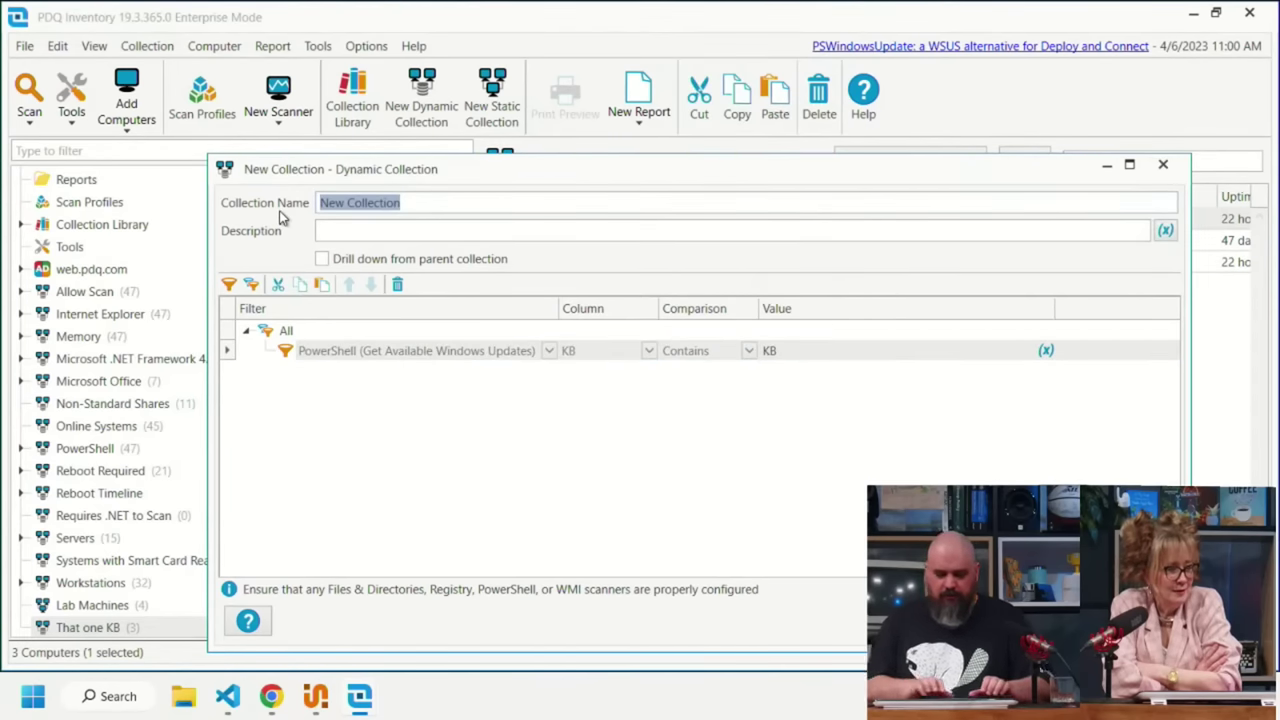
pyautogui.write('Clever Title')
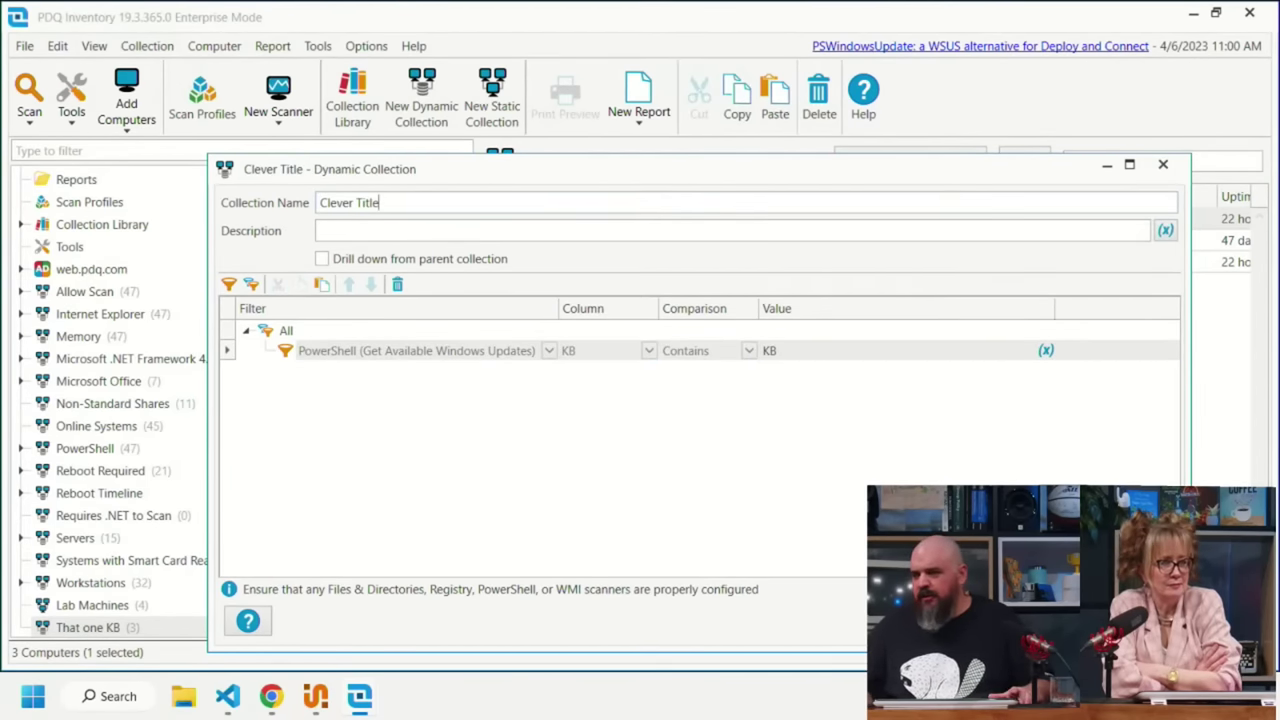
pyautogui.press('Return')
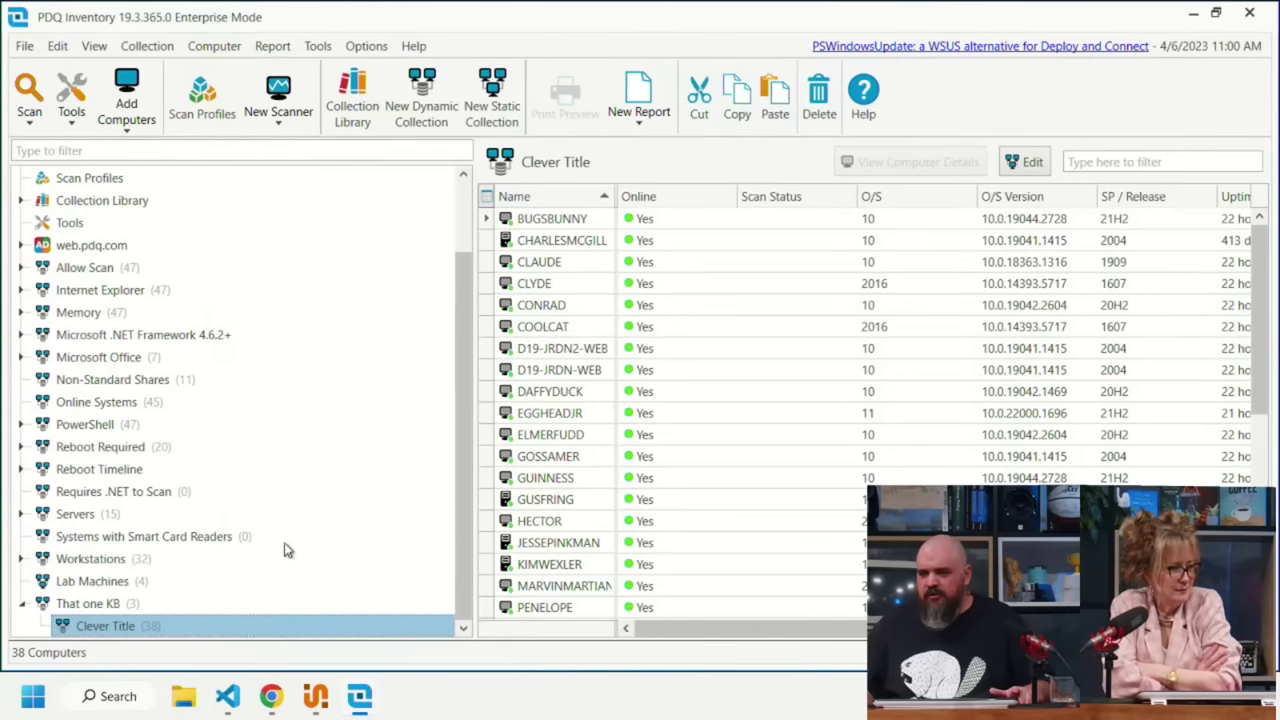
pyautogui.scroll(2, 185, 540)
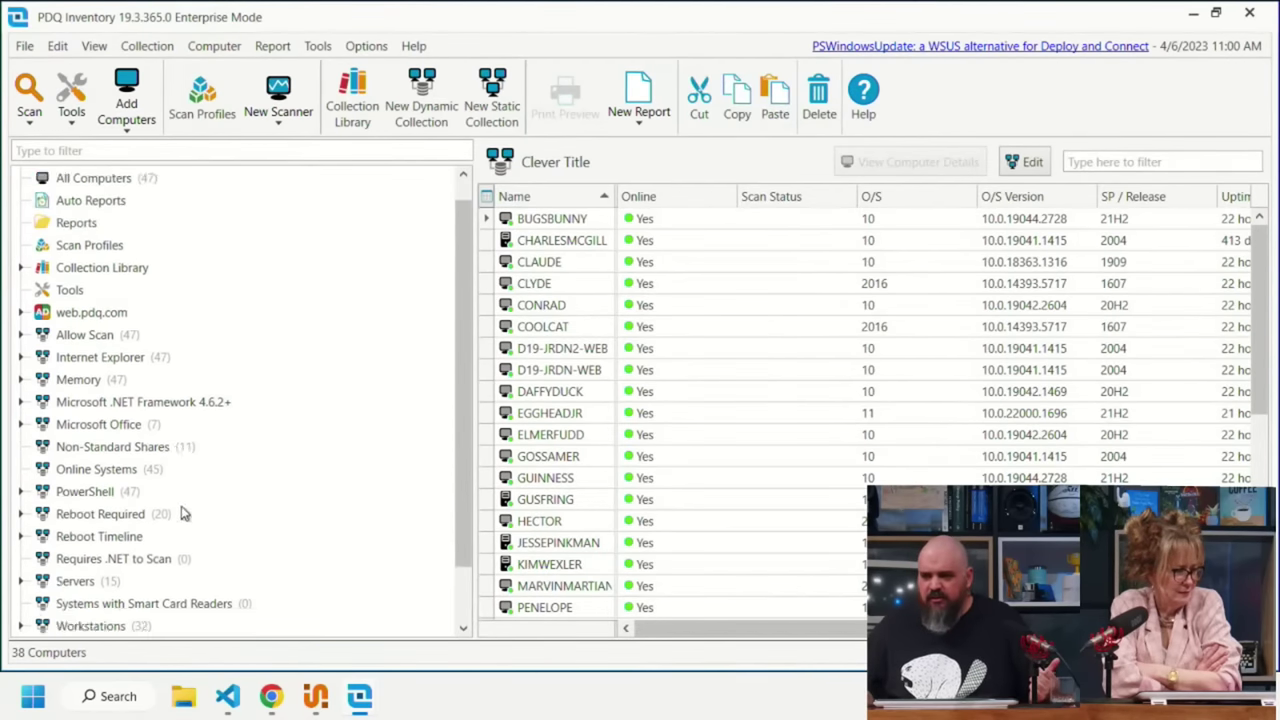
pyautogui.scroll(-2, 190, 450)
pyautogui.scroll(2, 170, 400)
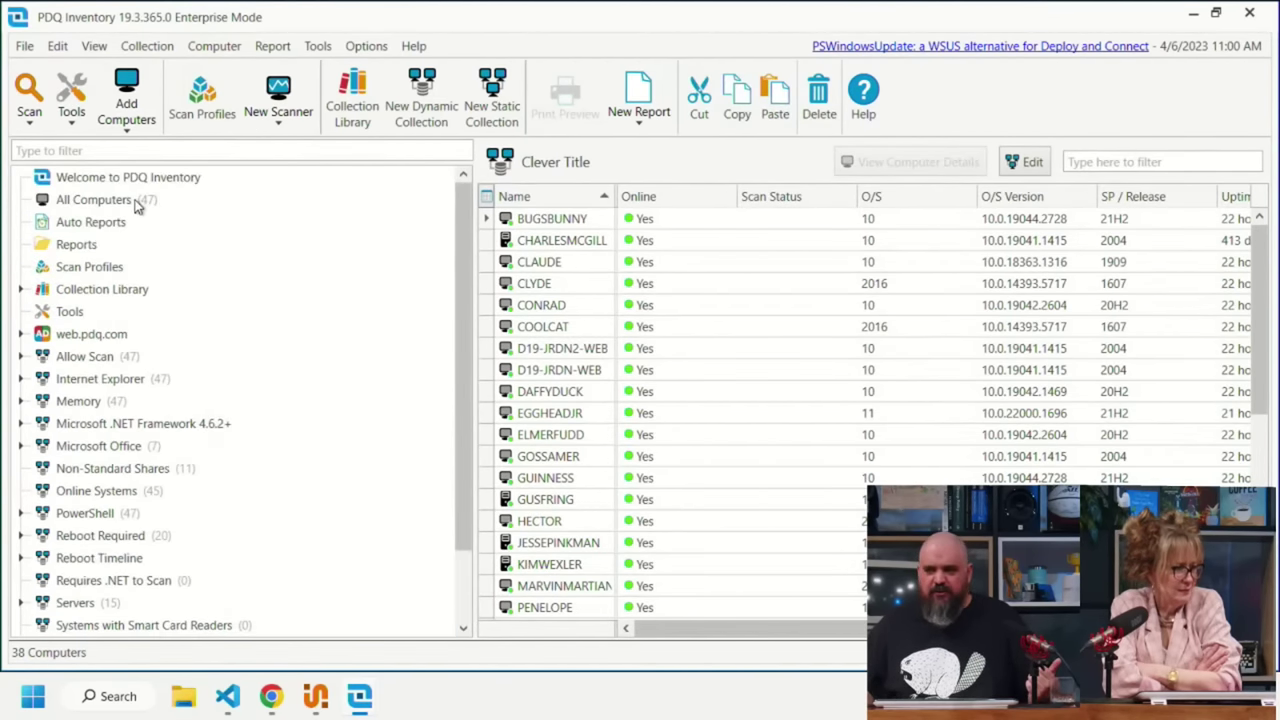
pyautogui.scroll(-2, 151, 403)
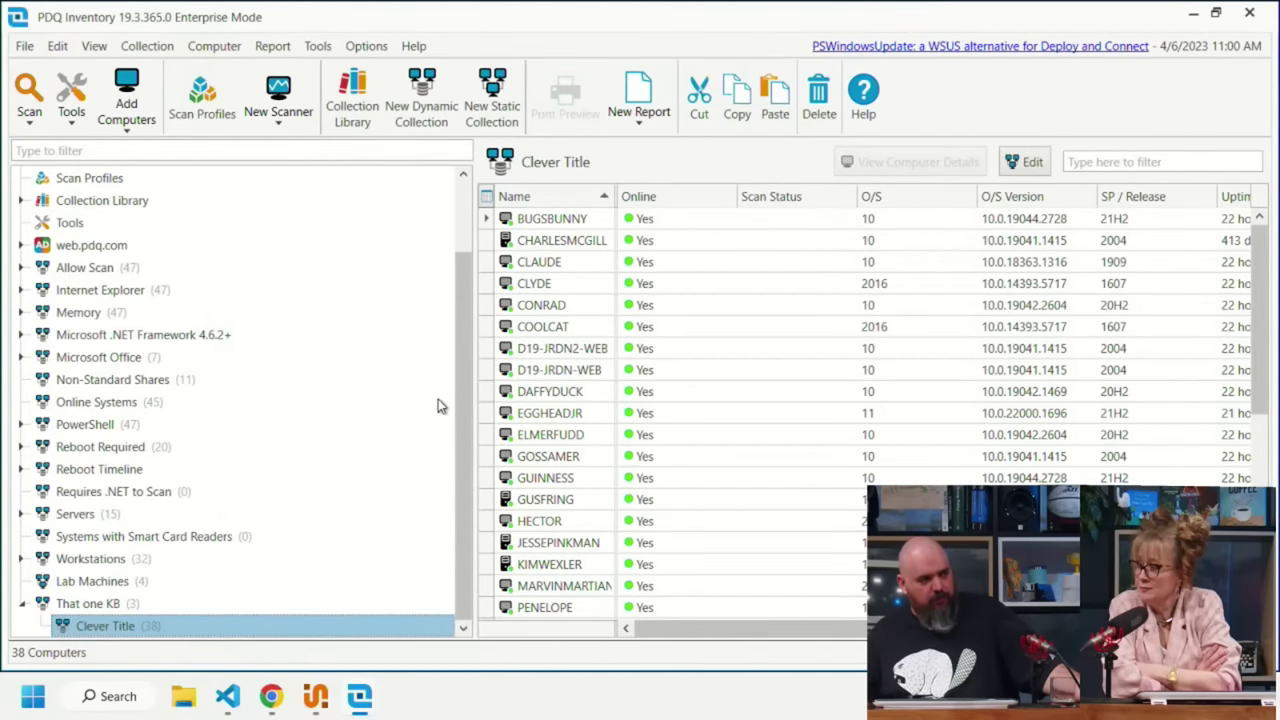
# - Switch to PDQ Deploy, open the Install Specific Microsoft KB package and review its install step's conditions, options and details
pyautogui.click(320, 705)
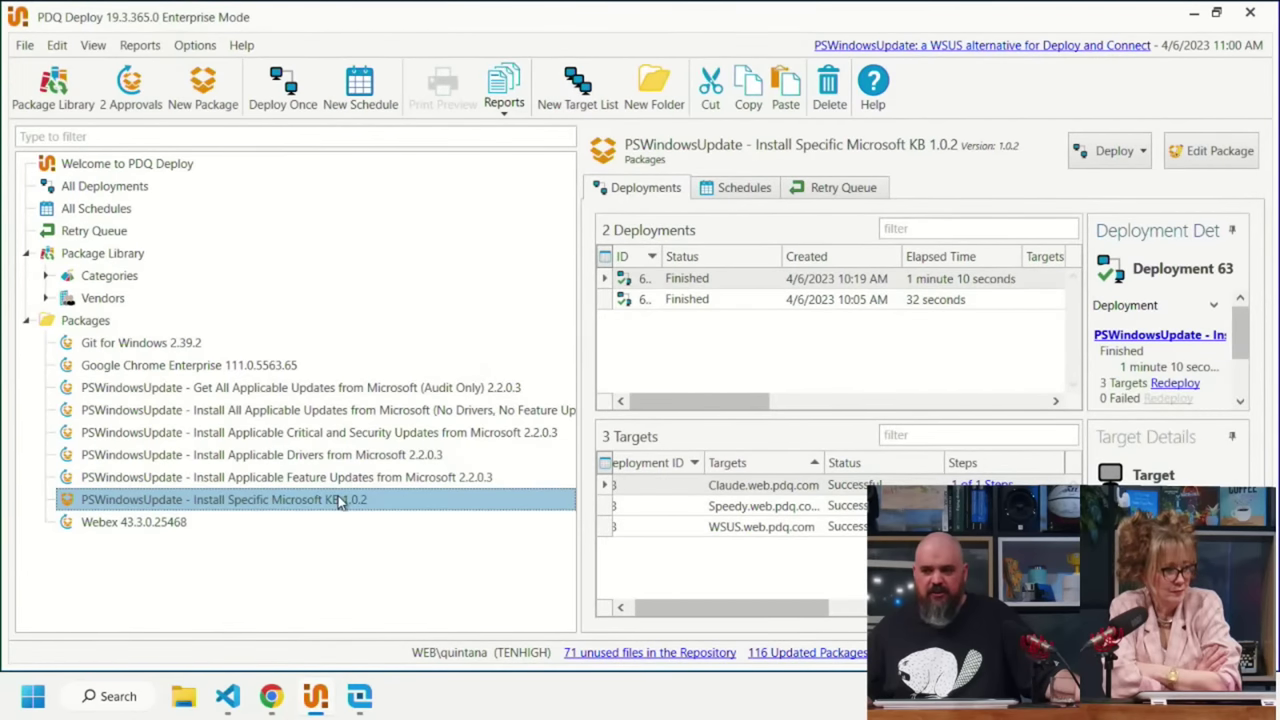
pyautogui.doubleClick(336, 500)
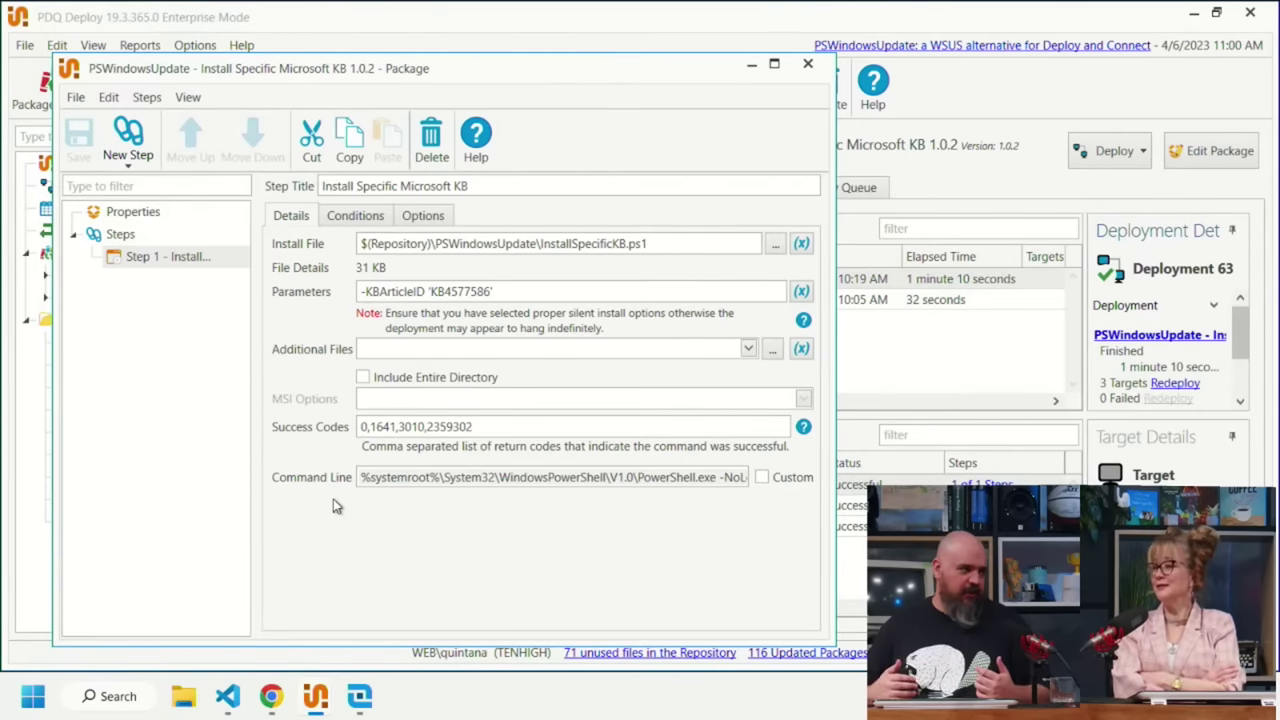
pyautogui.click(355, 215)
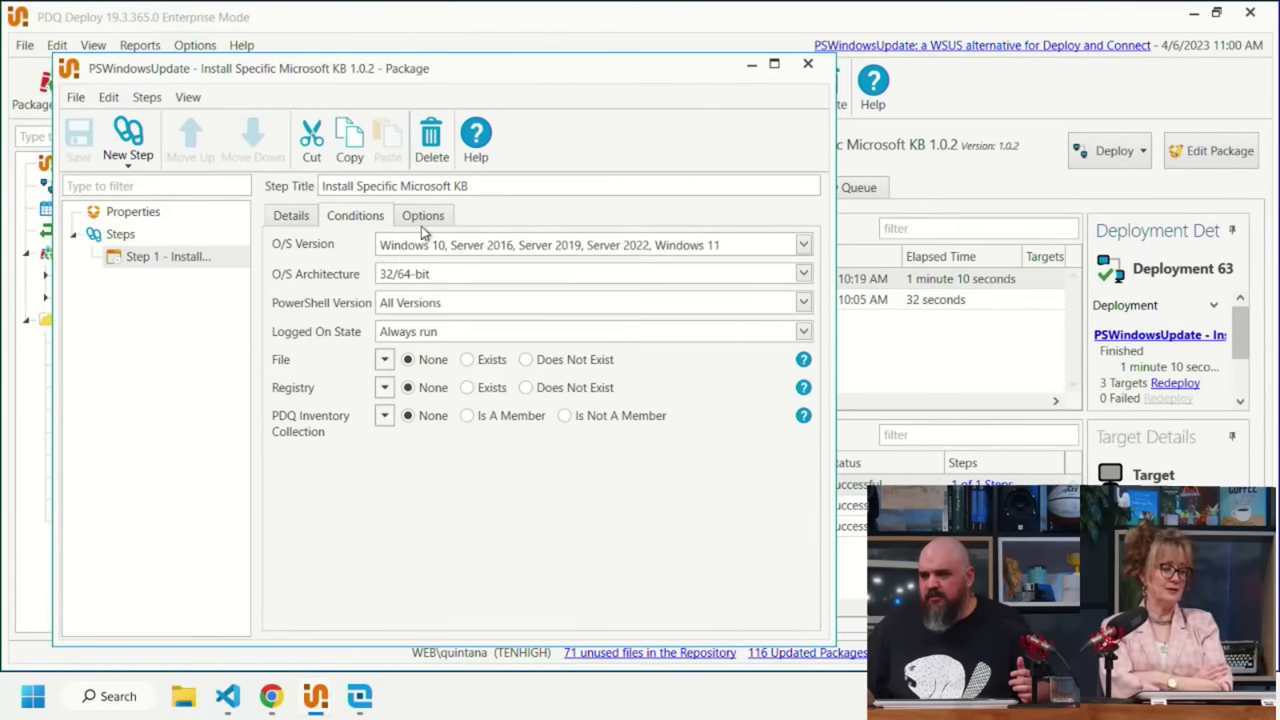
pyautogui.click(425, 217)
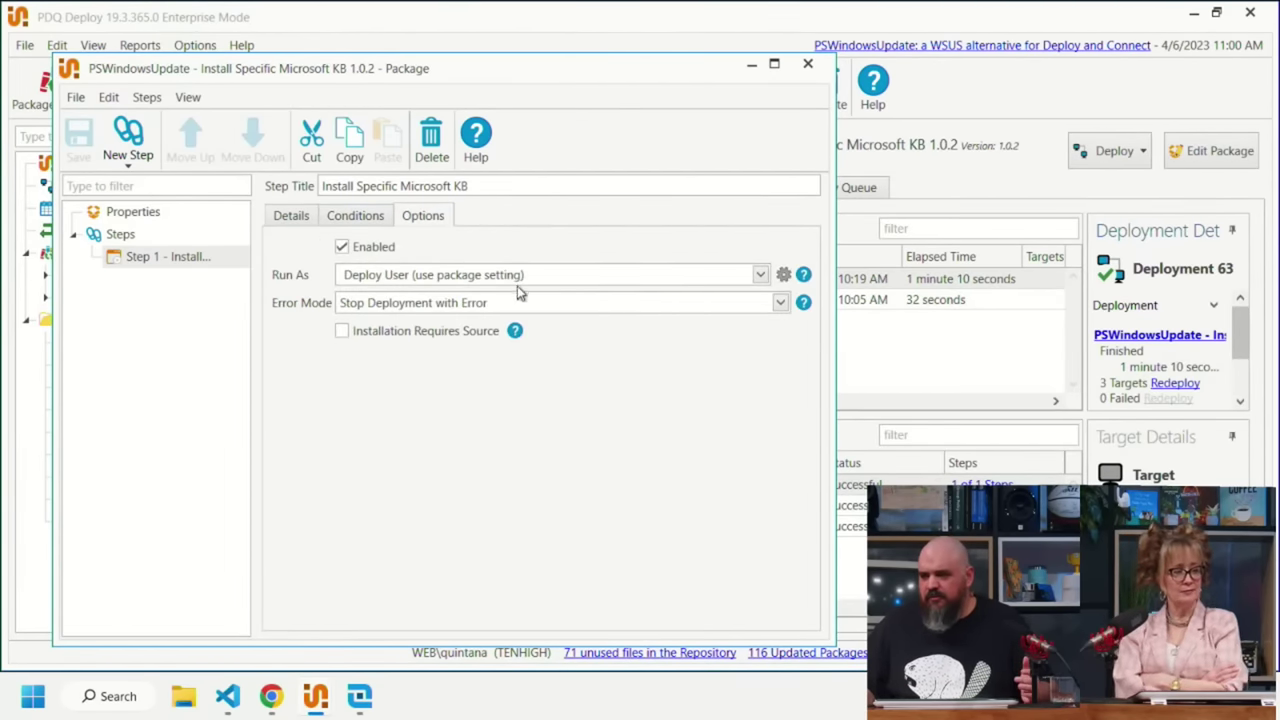
pyautogui.click(276, 222)
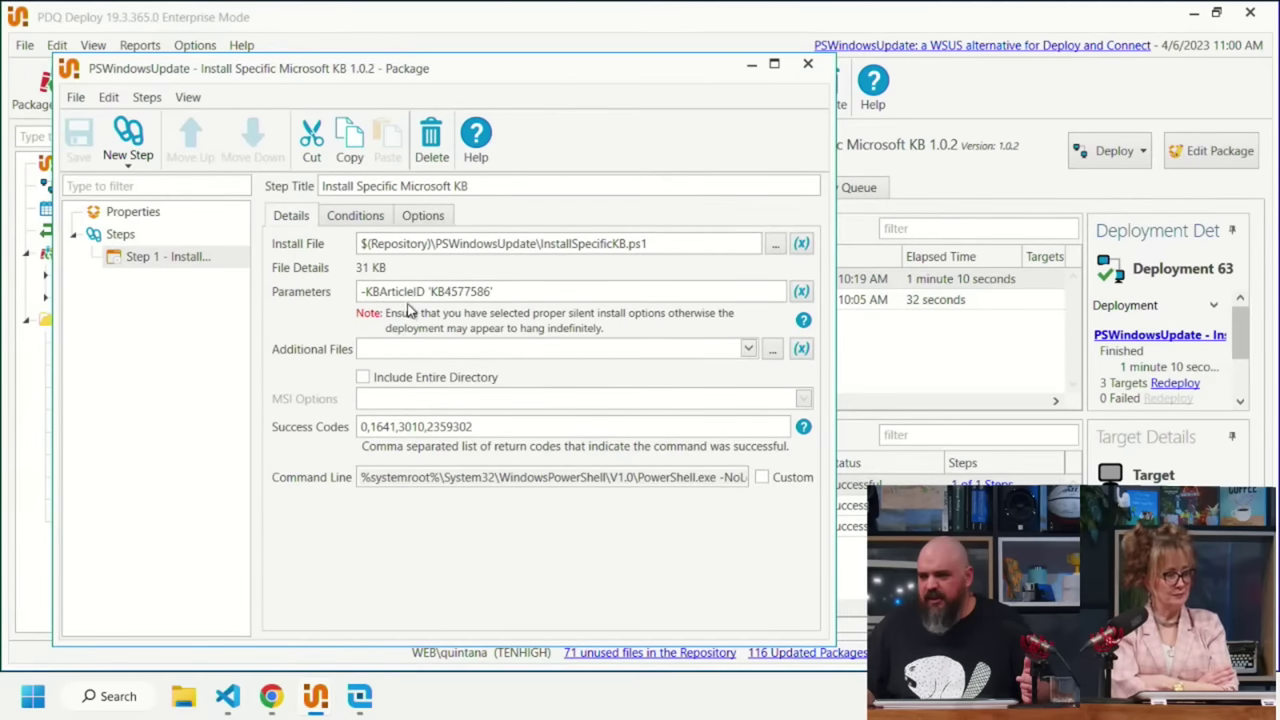
# - Try setting the package's scanning to Scan After Deployment with the PS - Get Available Windows Updates profile, and close the package without saving
pyautogui.click(161, 222)
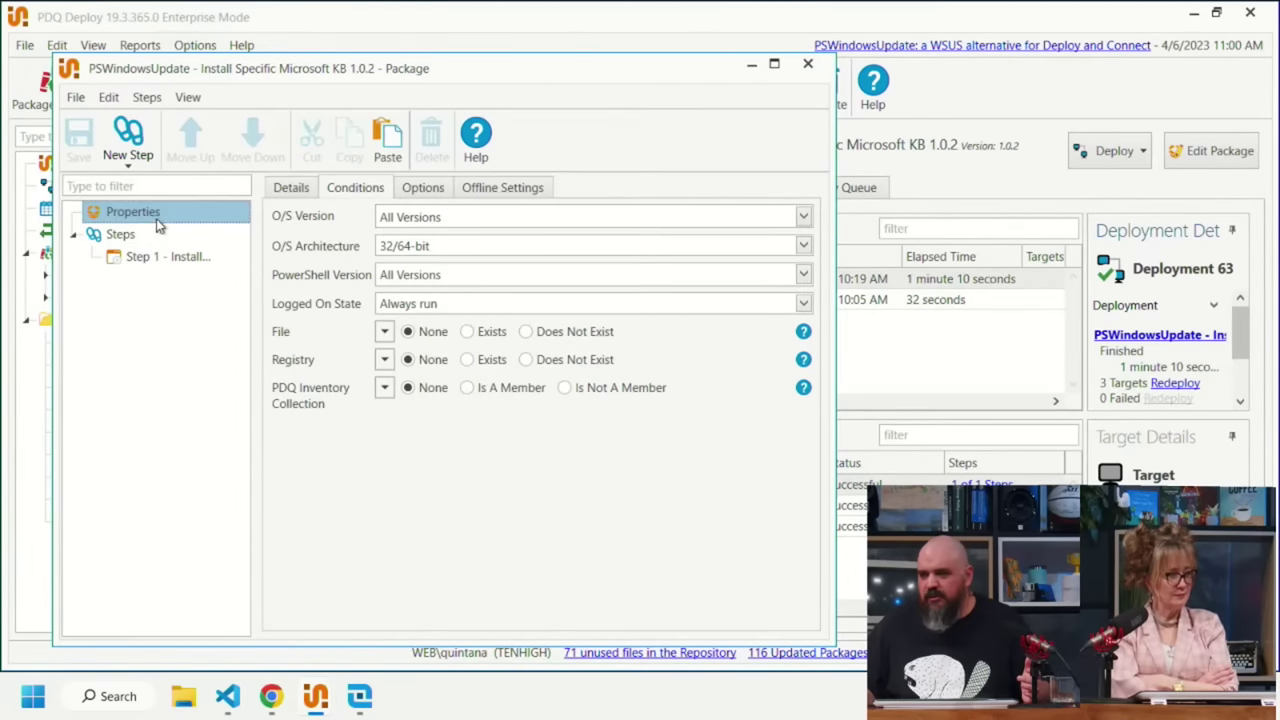
pyautogui.click(422, 193)
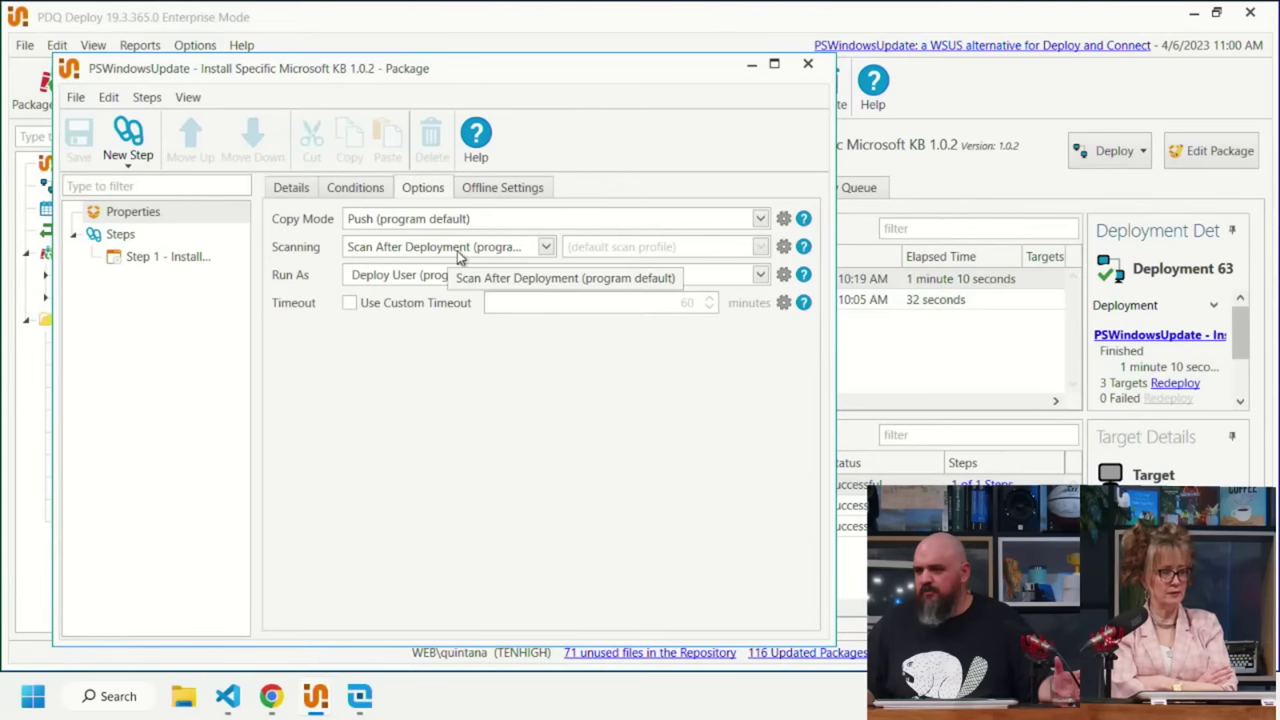
pyautogui.click(548, 250)
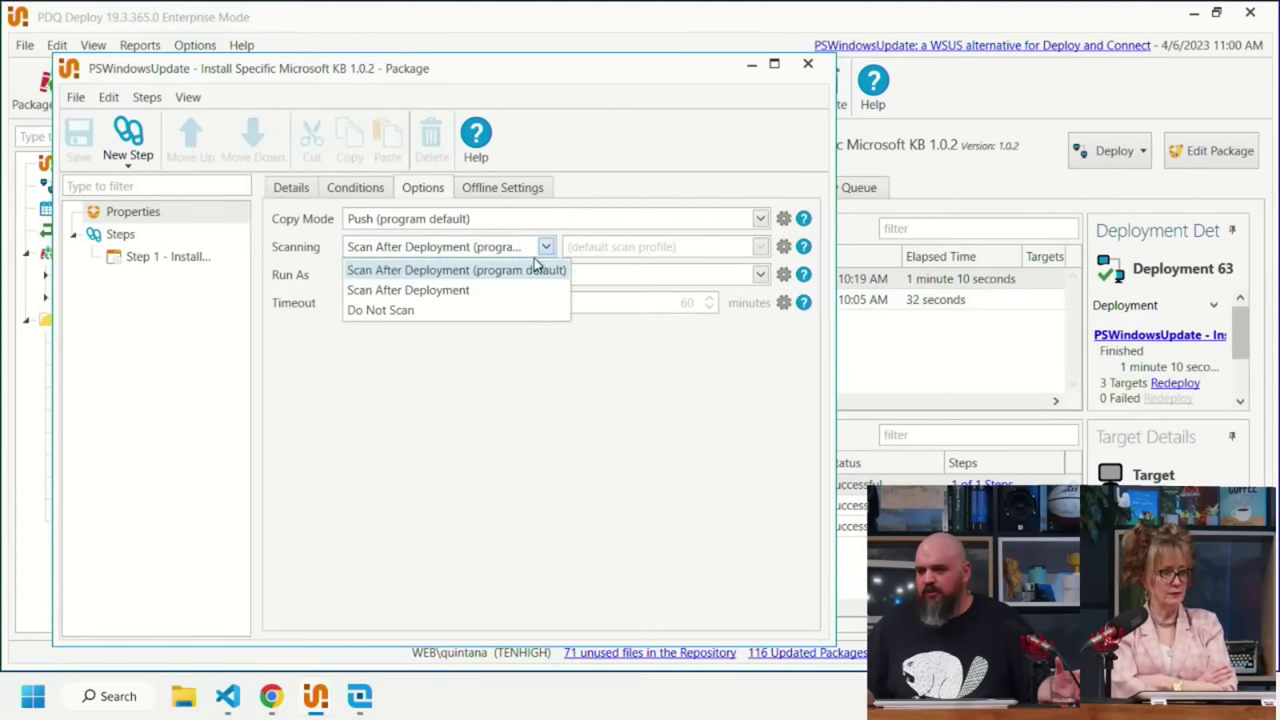
pyautogui.click(437, 290)
pyautogui.click(760, 247)
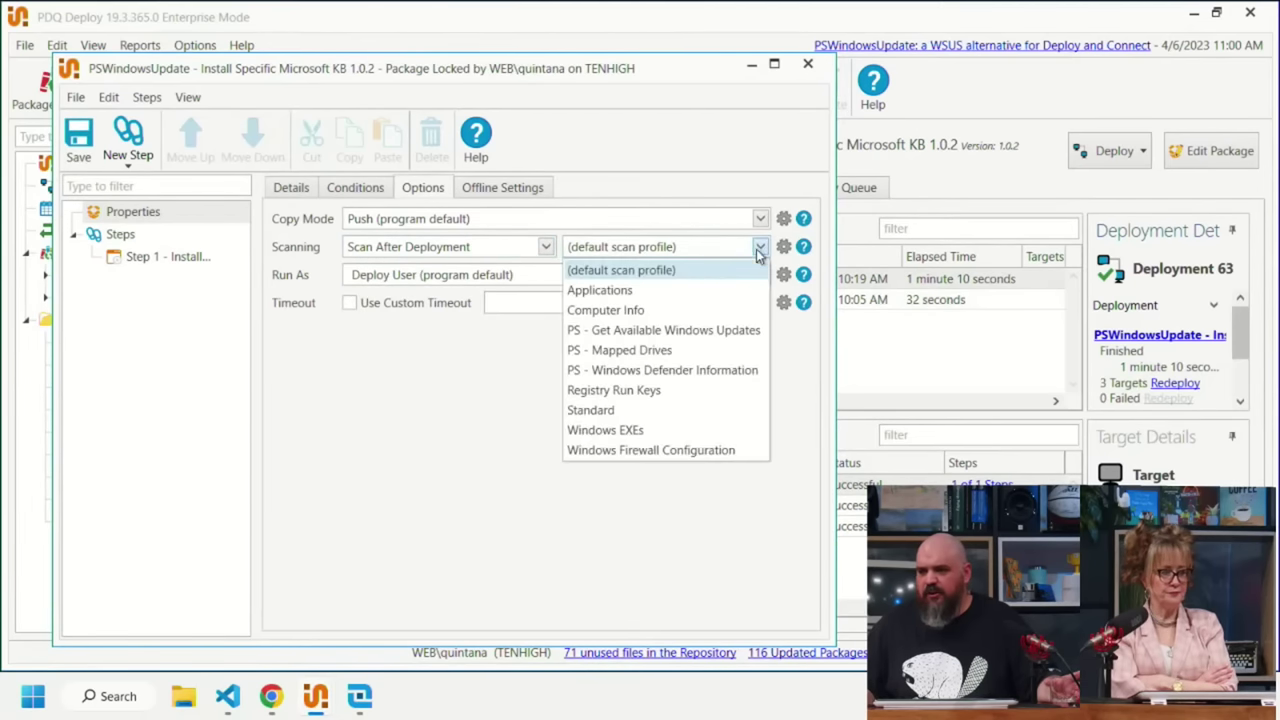
pyautogui.click(675, 331)
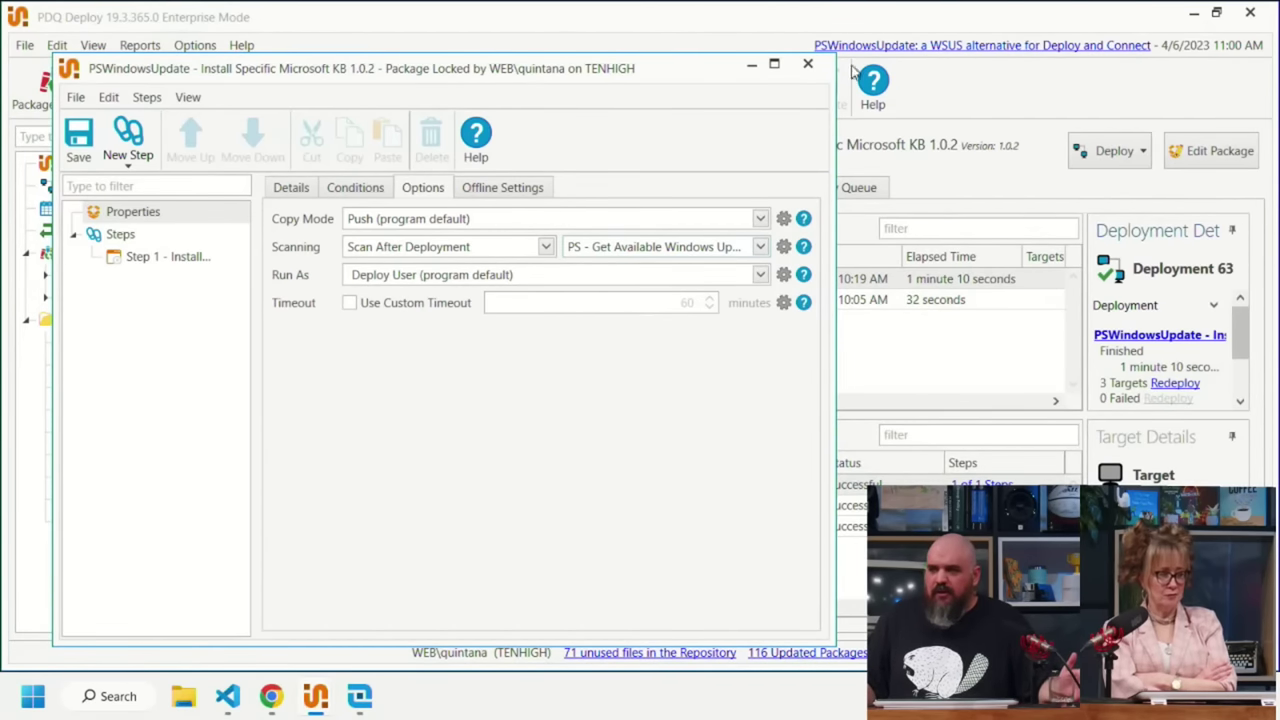
pyautogui.click(808, 63)
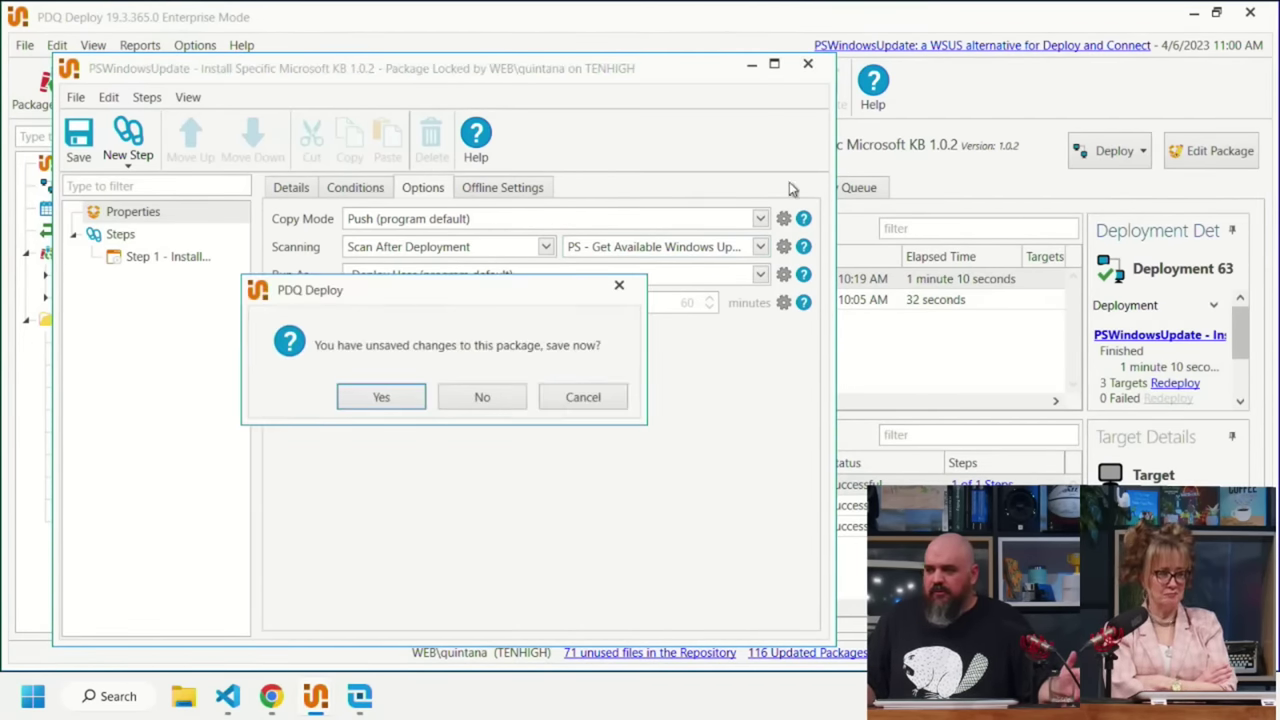
pyautogui.click(500, 398)
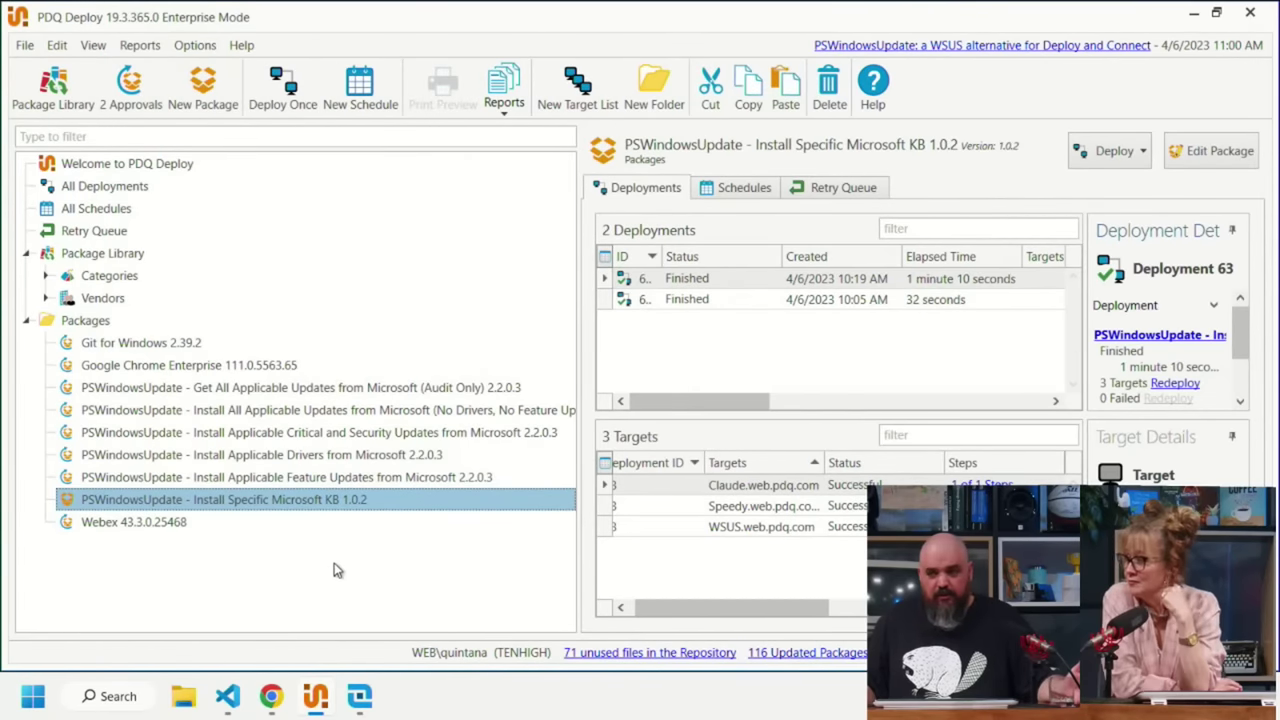
# - Switch to PDQ Inventory and start a new report in a maximized window with the Clever Title collection as its source
pyautogui.click(359, 696)
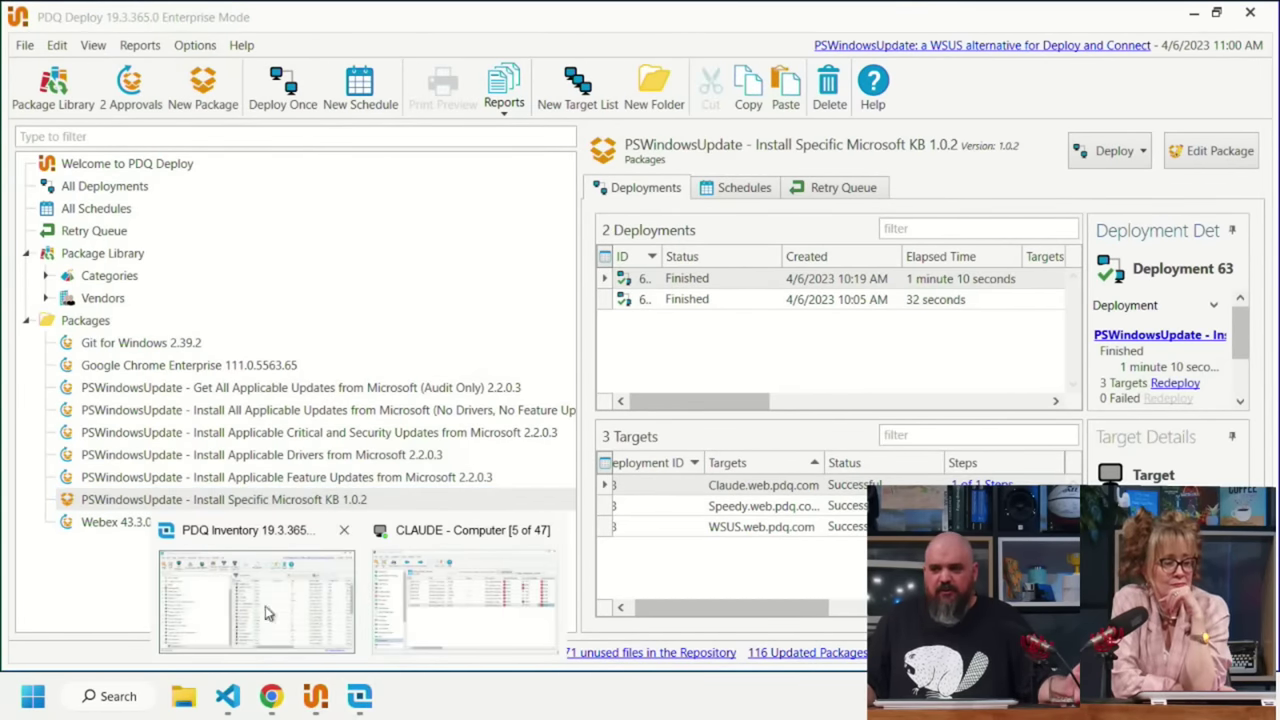
pyautogui.click(270, 540)
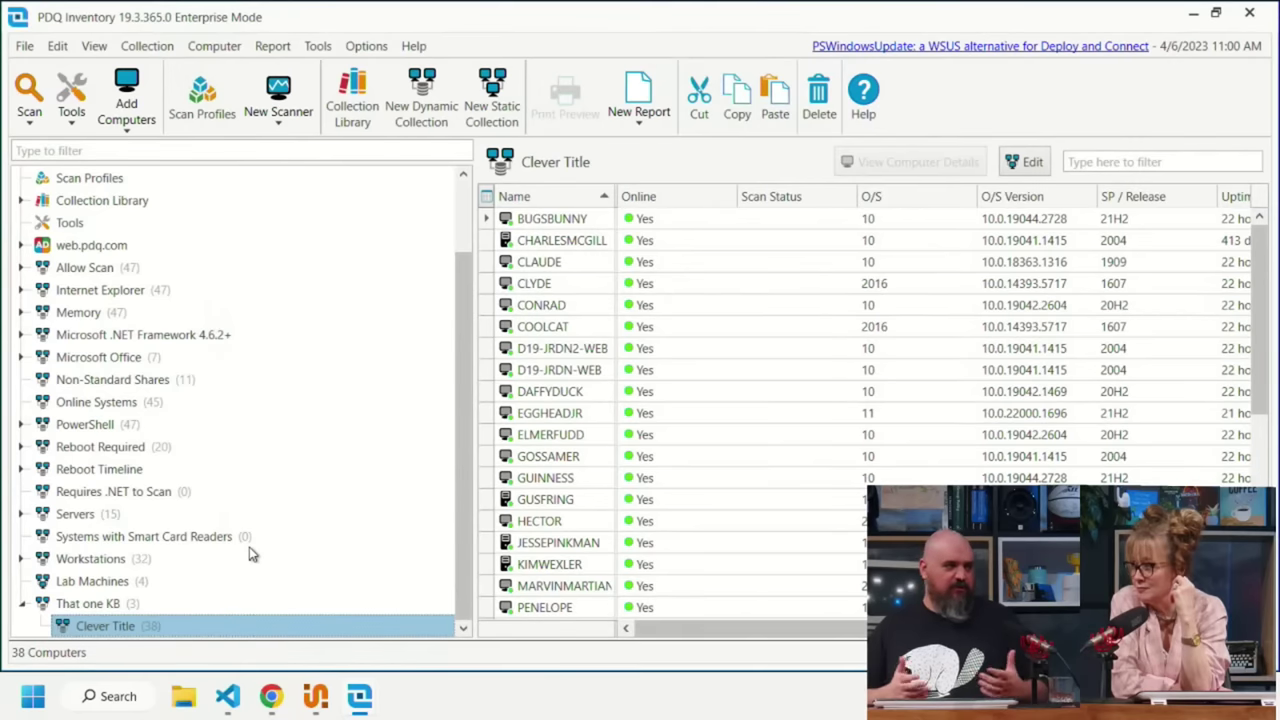
pyautogui.moveTo(252, 710)
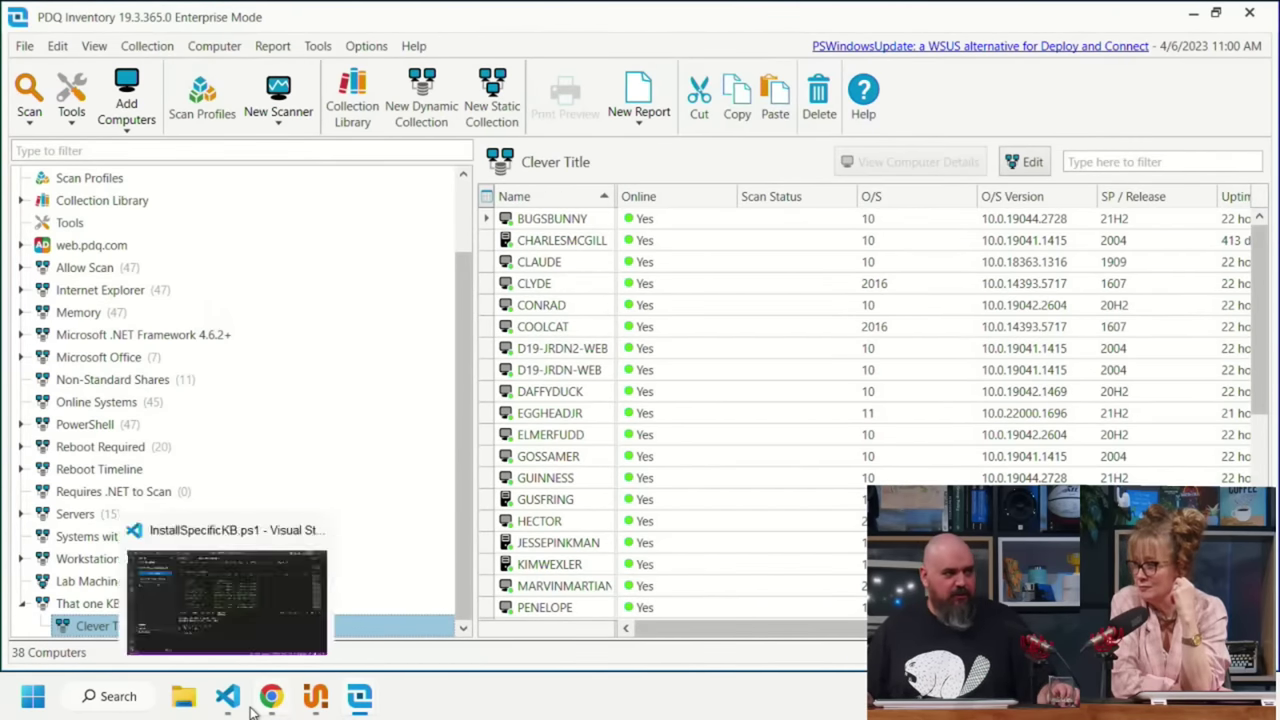
pyautogui.click(640, 97)
pyautogui.click(662, 148)
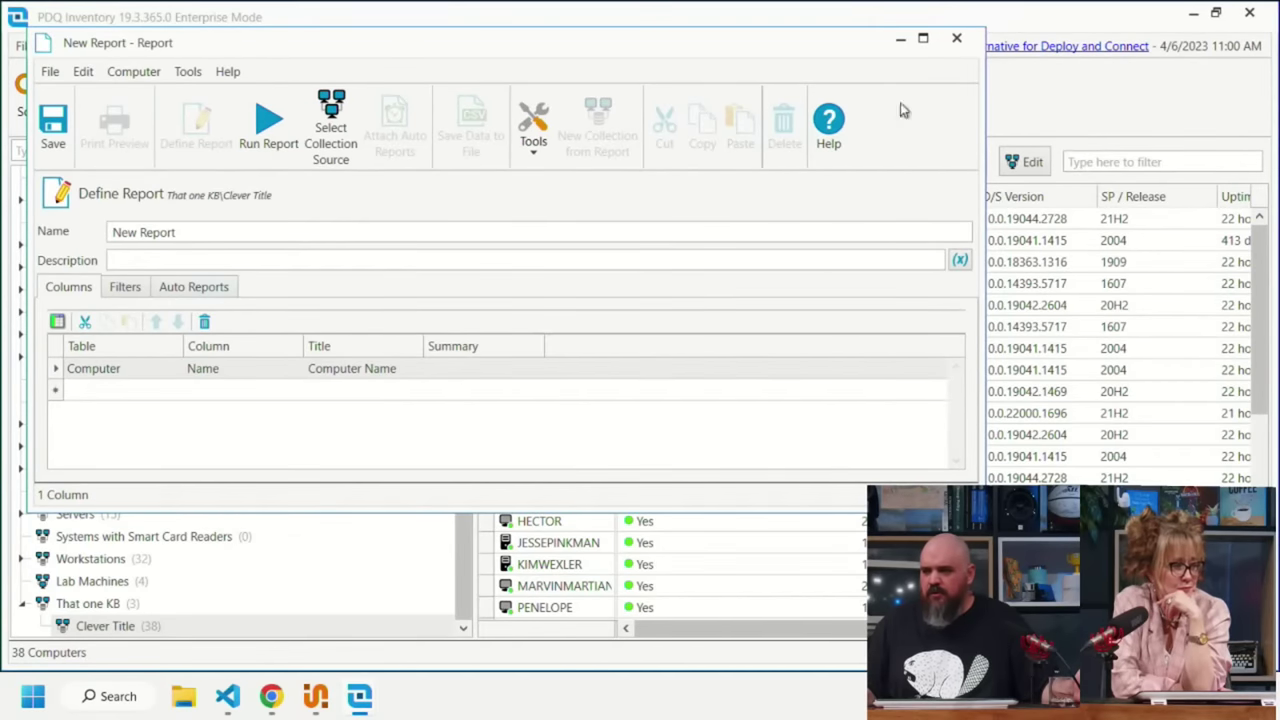
pyautogui.click(921, 40)
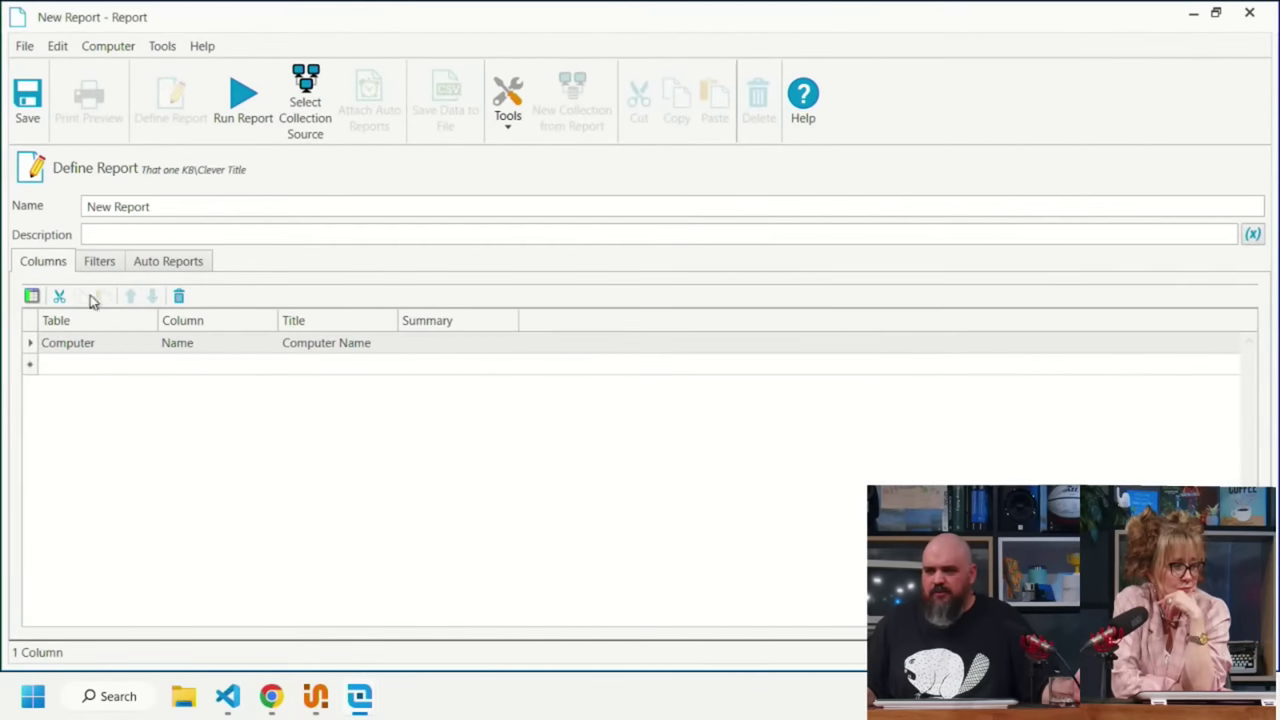
# - Add a report column from the PowerShell (Get Available Windows Updates) table showing KB
pyautogui.click(110, 352)
pyautogui.click(97, 368)
pyautogui.click(163, 367)
pyautogui.click(143, 366)
pyautogui.scroll(-4, 95, 520)
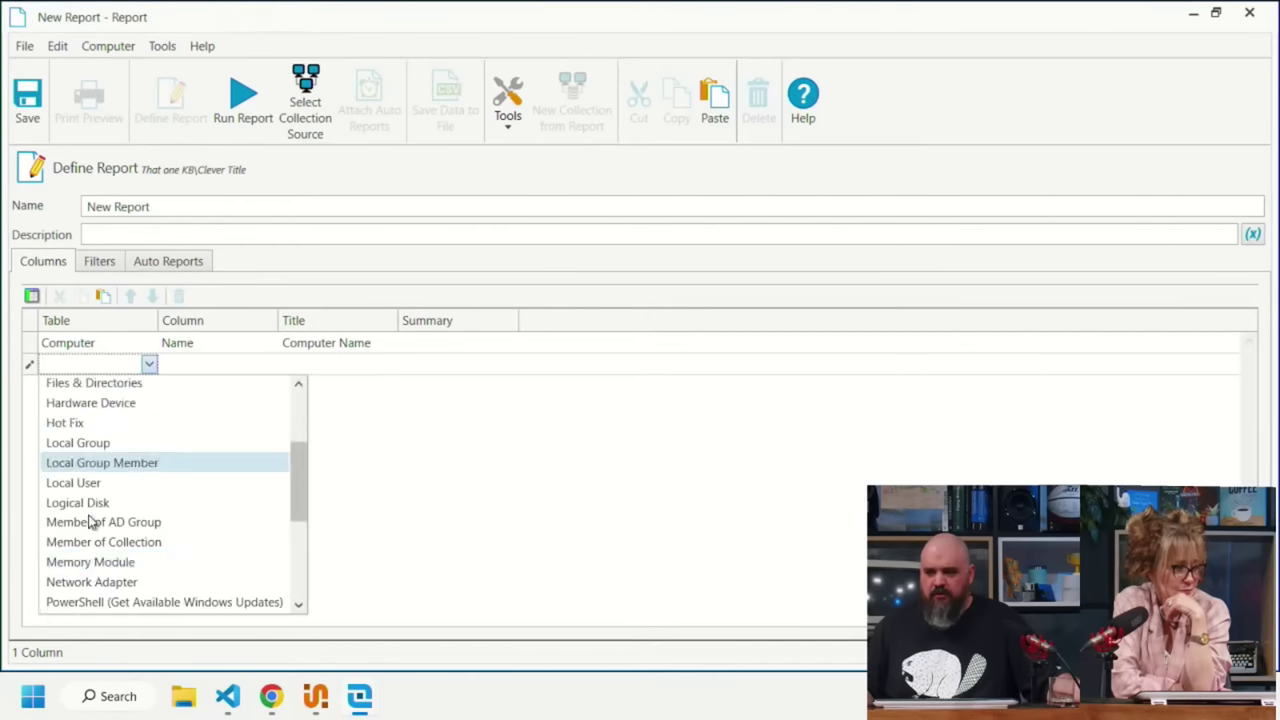
pyautogui.click(141, 558)
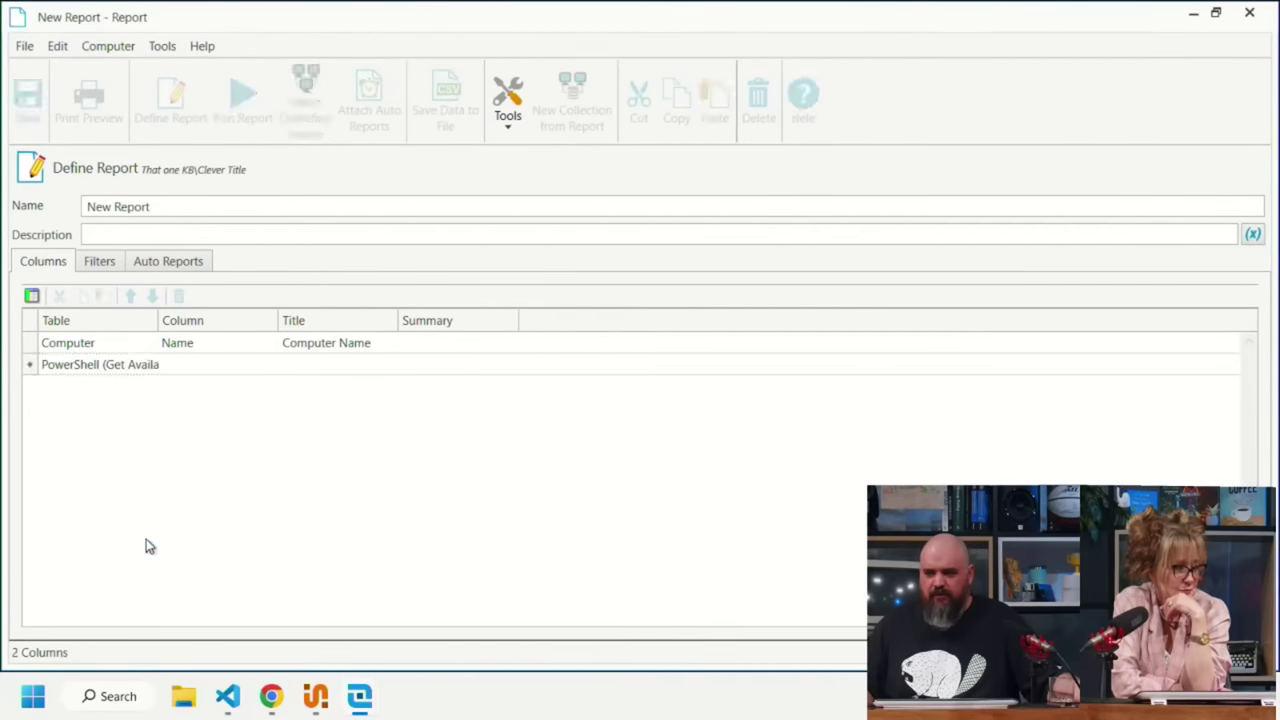
pyautogui.click(226, 366)
# - Add a second PowerShell (Get Available Windows Updates) column showing Description, and run the report
pyautogui.click(64, 385)
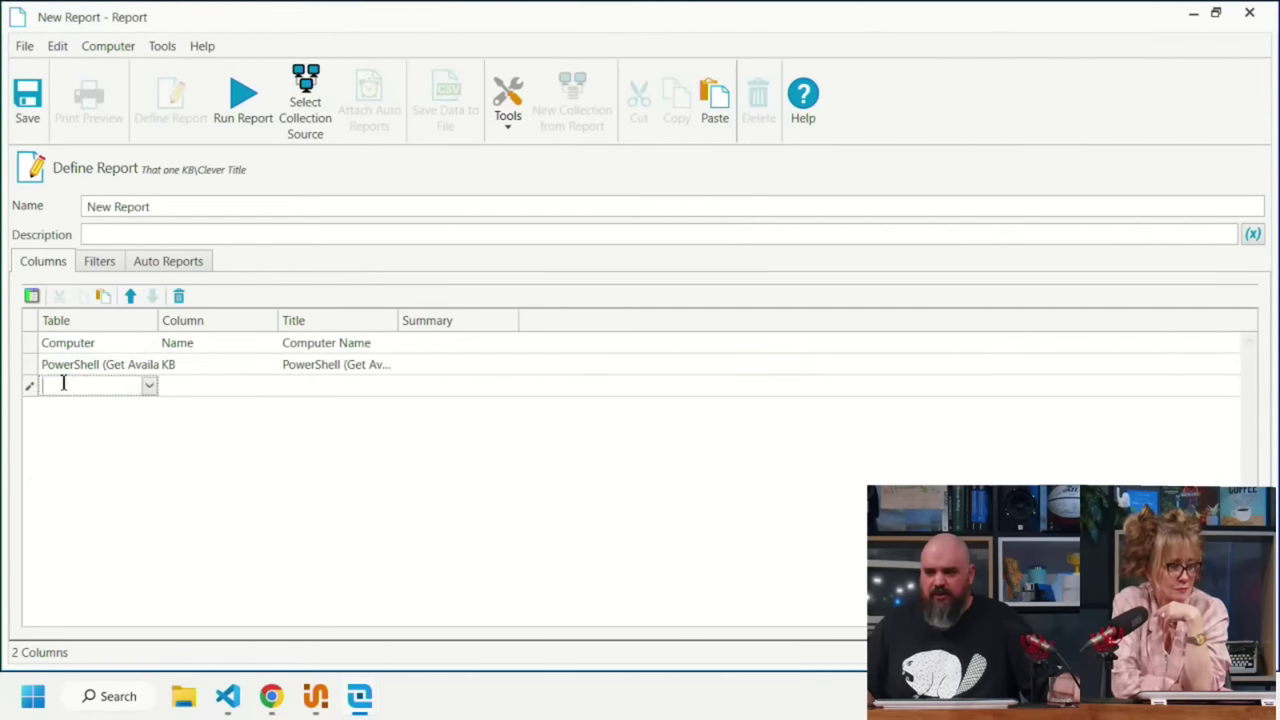
pyautogui.click(149, 387)
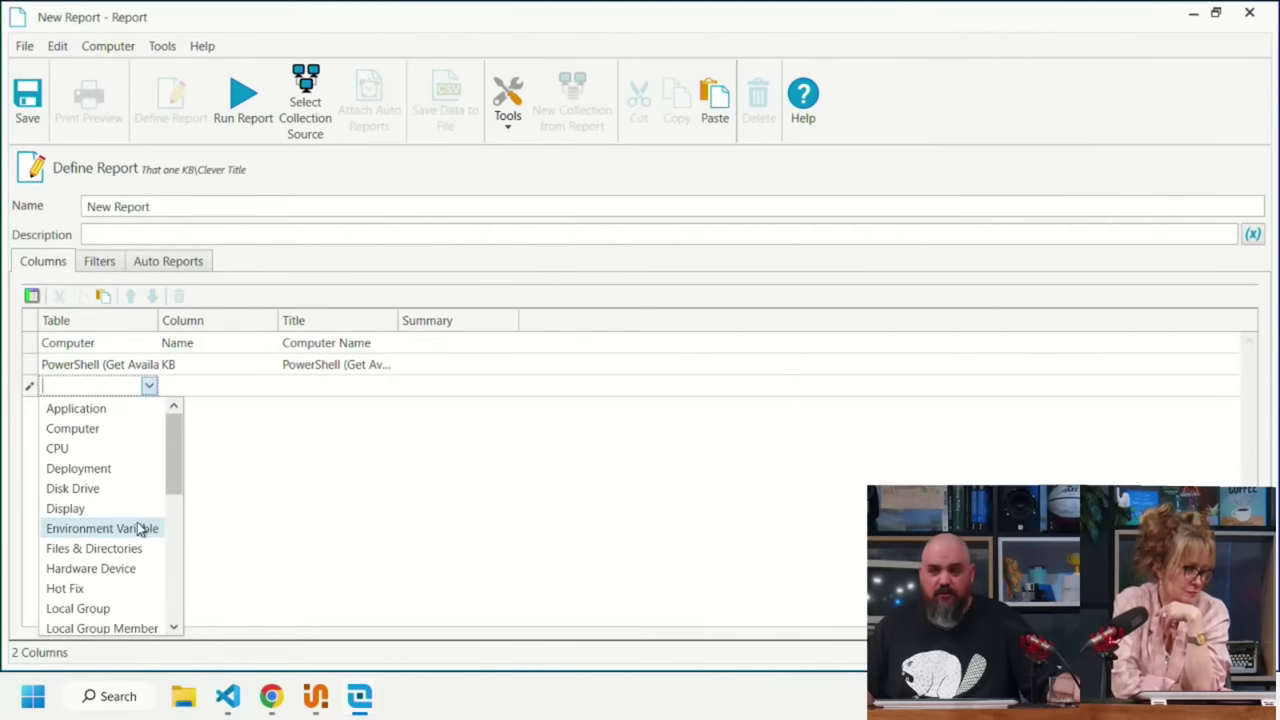
pyautogui.scroll(-1, 126, 555)
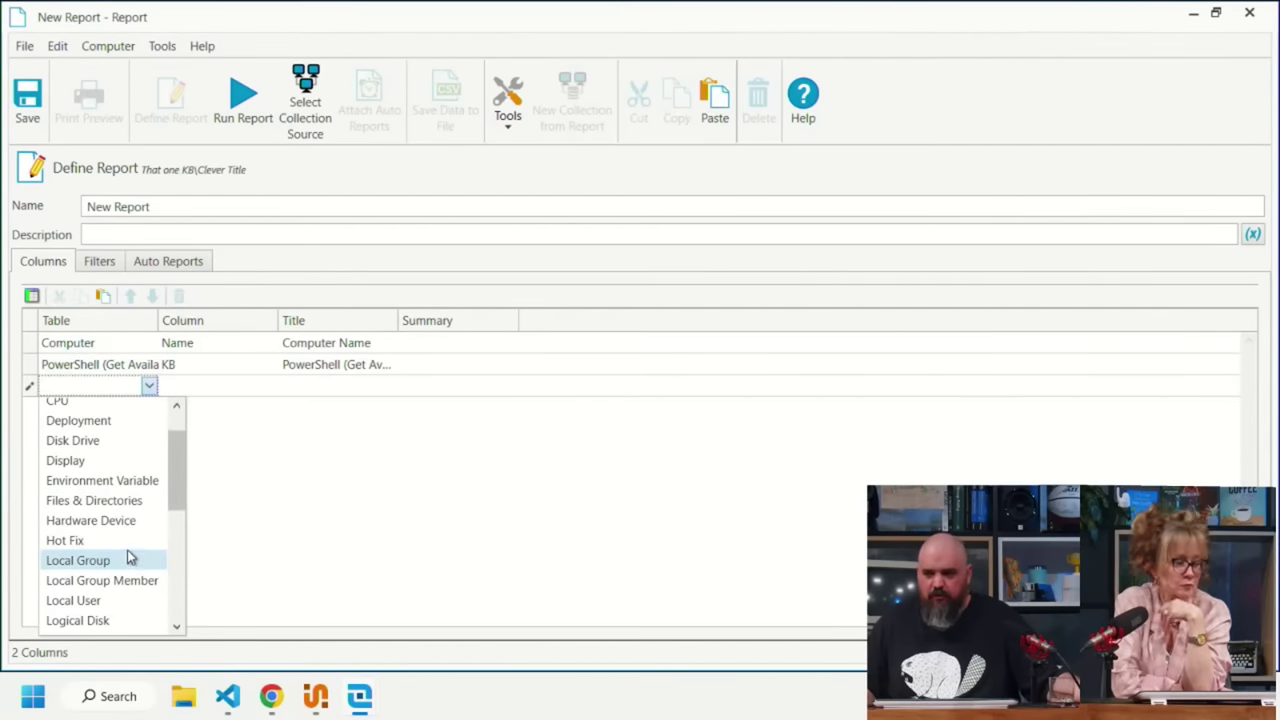
pyautogui.scroll(-2, 118, 535)
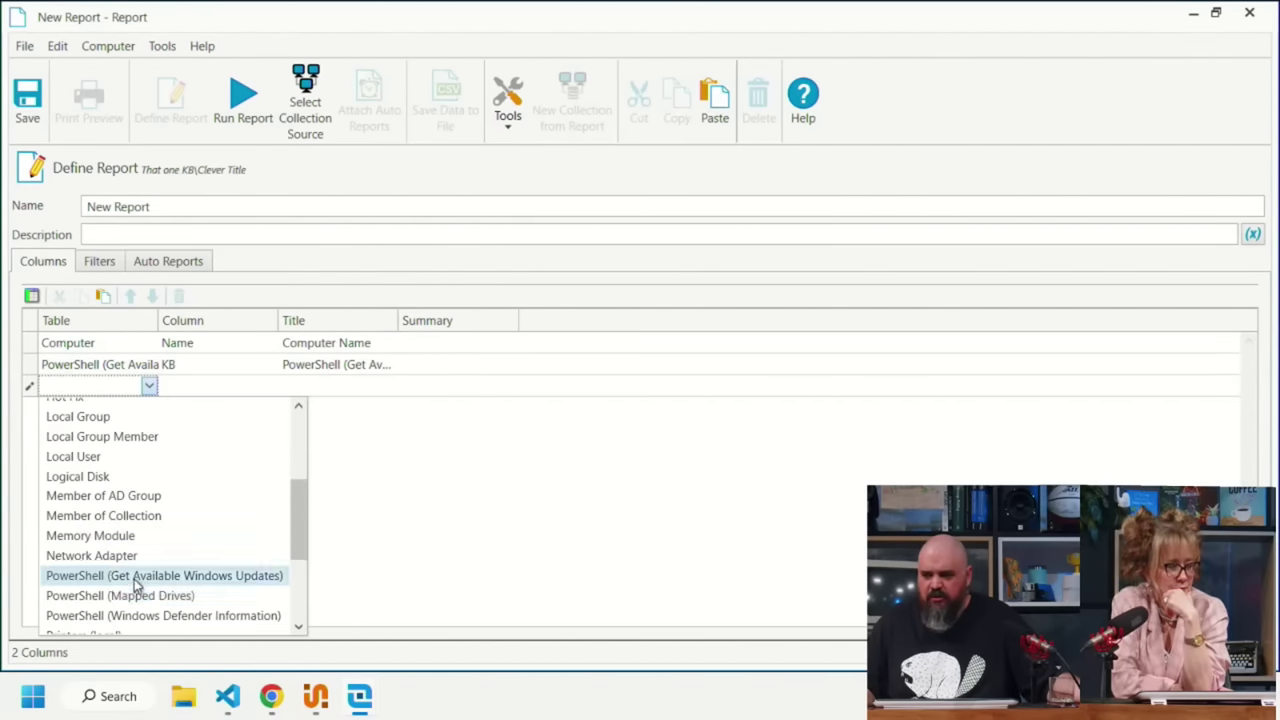
pyautogui.click(134, 577)
pyautogui.click(265, 391)
pyautogui.click(268, 388)
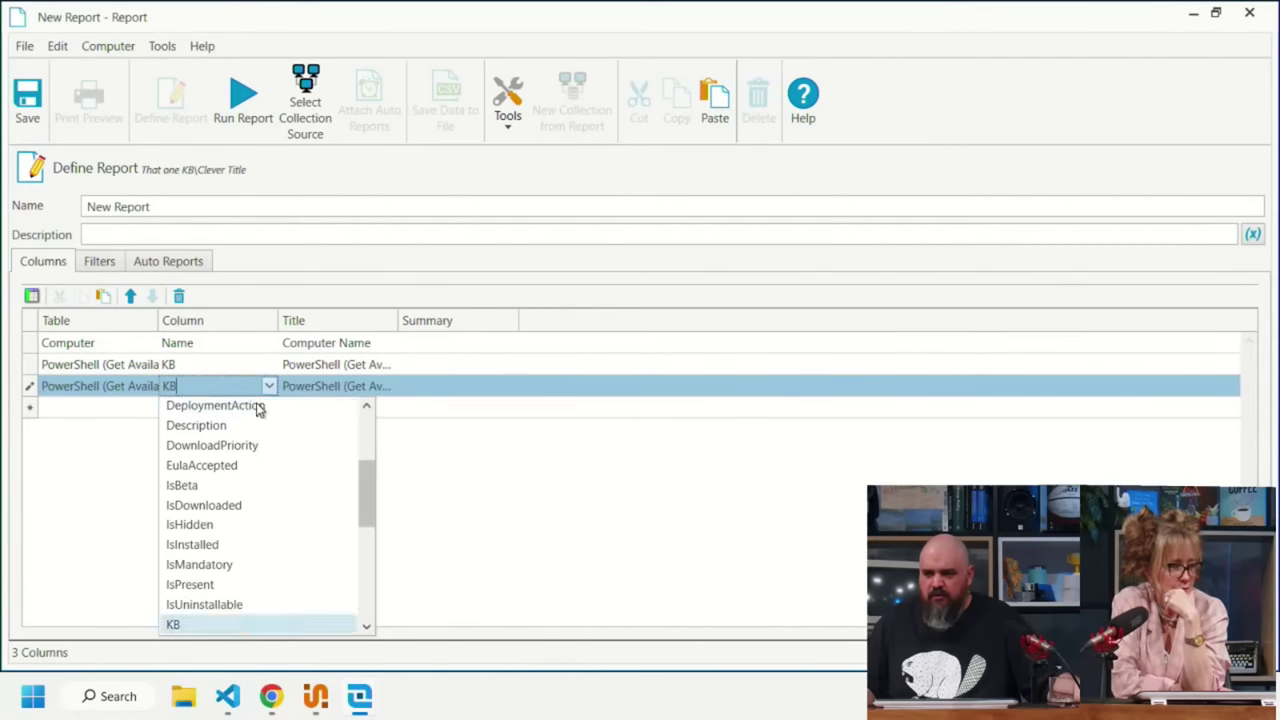
pyautogui.click(236, 430)
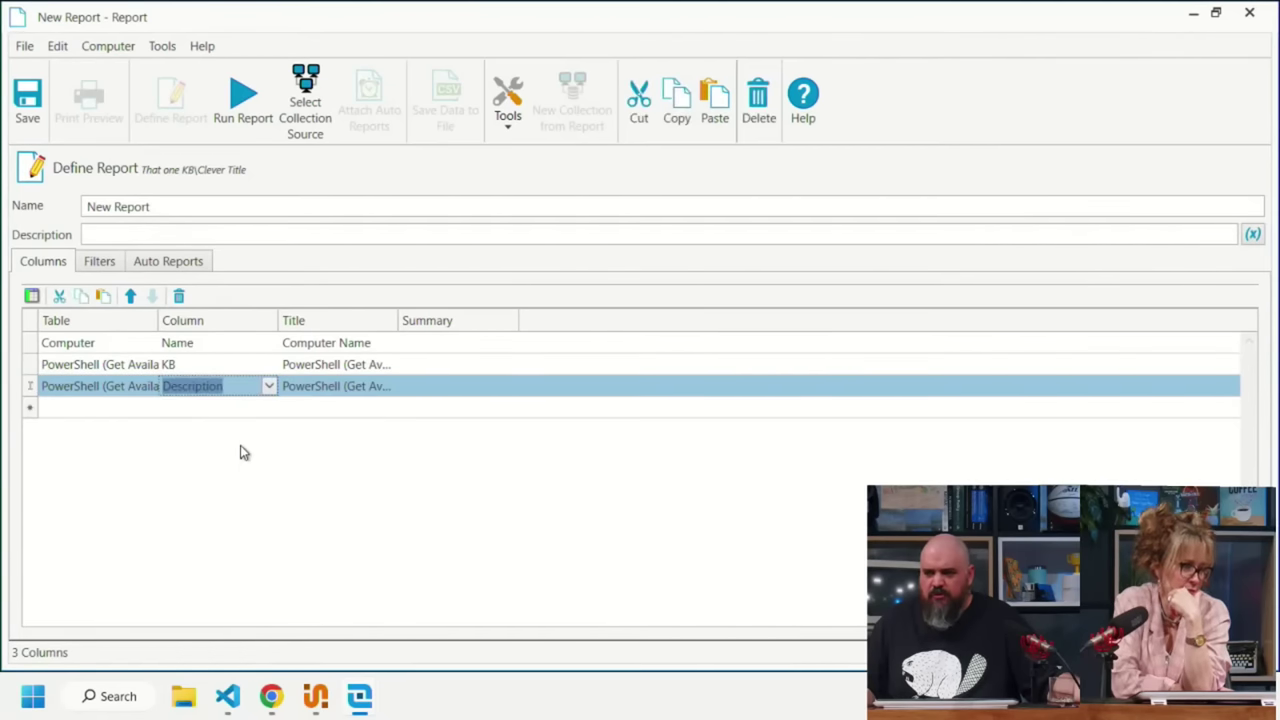
pyautogui.click(107, 433)
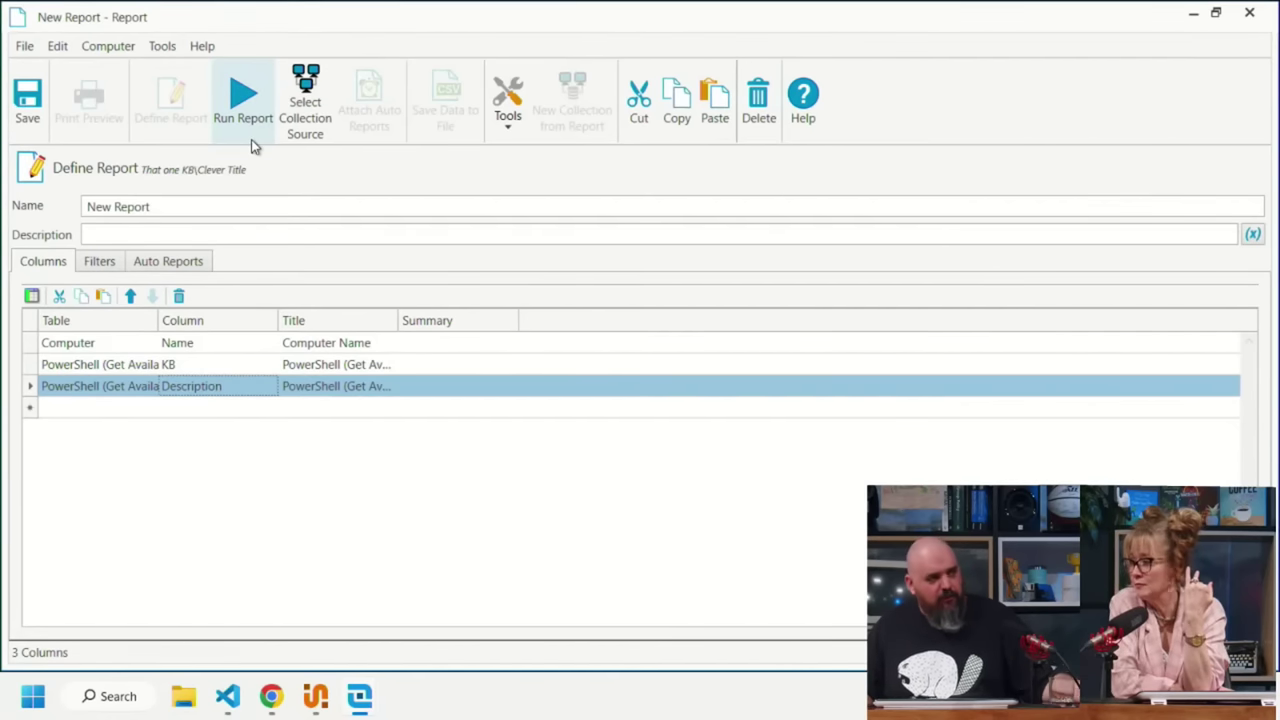
pyautogui.click(253, 104)
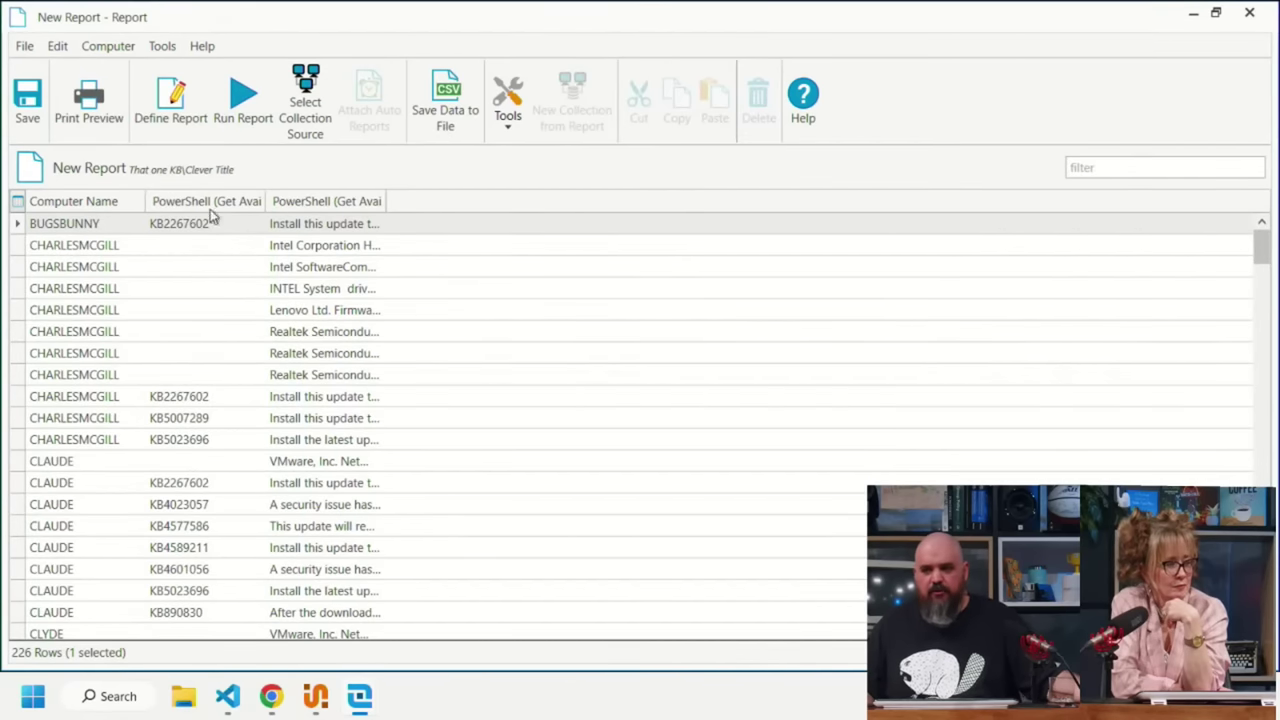
# - Add the report filter PowerShell (Get Available Windows Updates), KB Contains KB, and rerun the report
pyautogui.click(168, 105)
pyautogui.click(102, 264)
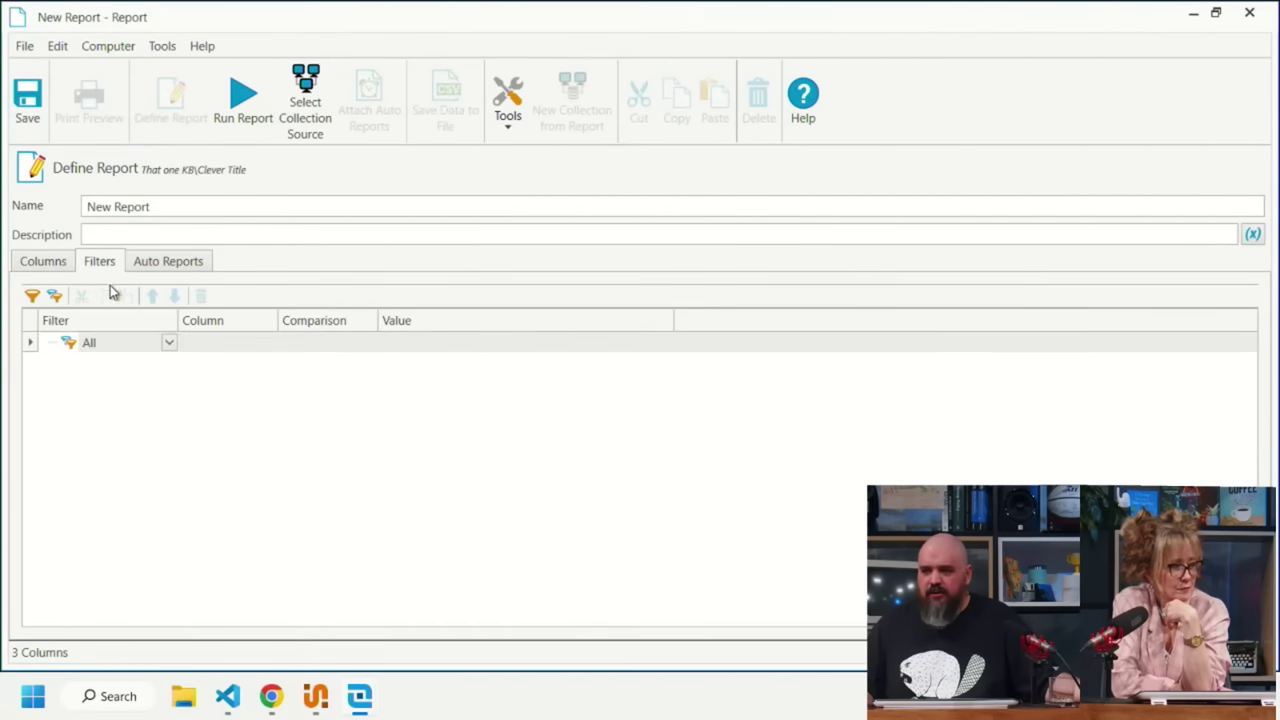
pyautogui.click(33, 297)
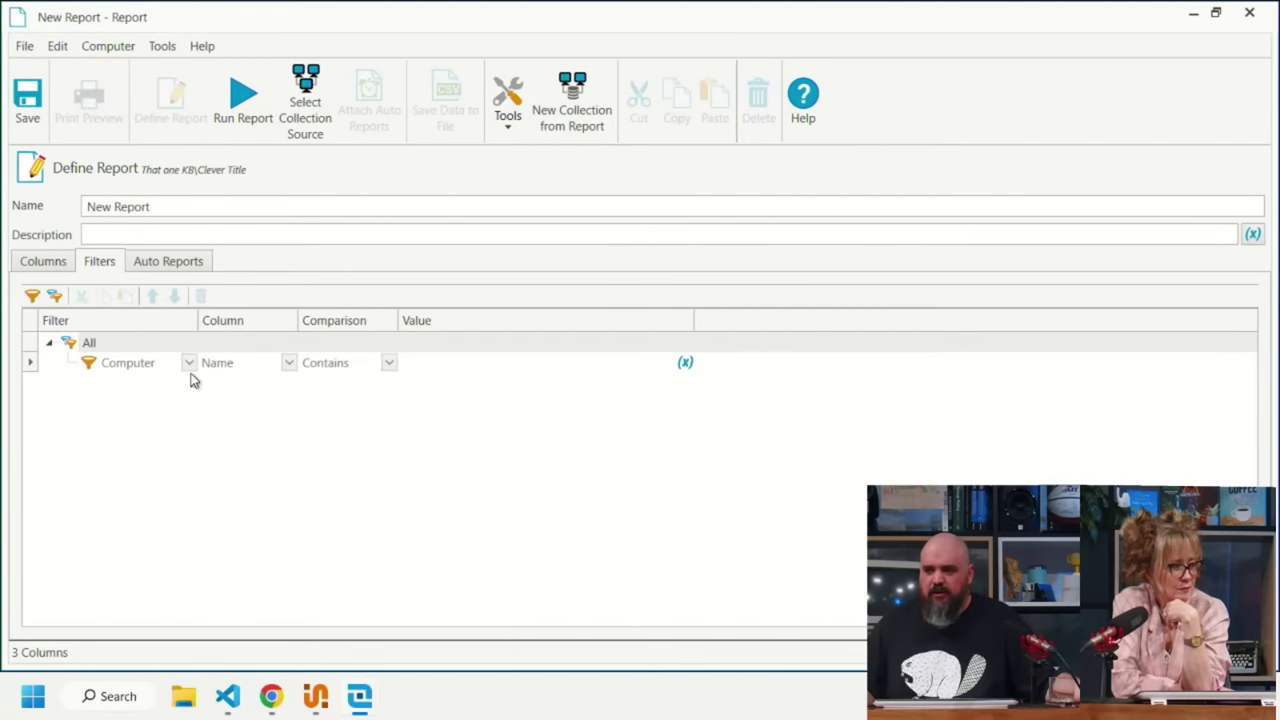
pyautogui.click(189, 362)
pyautogui.scroll(-3, 257, 414)
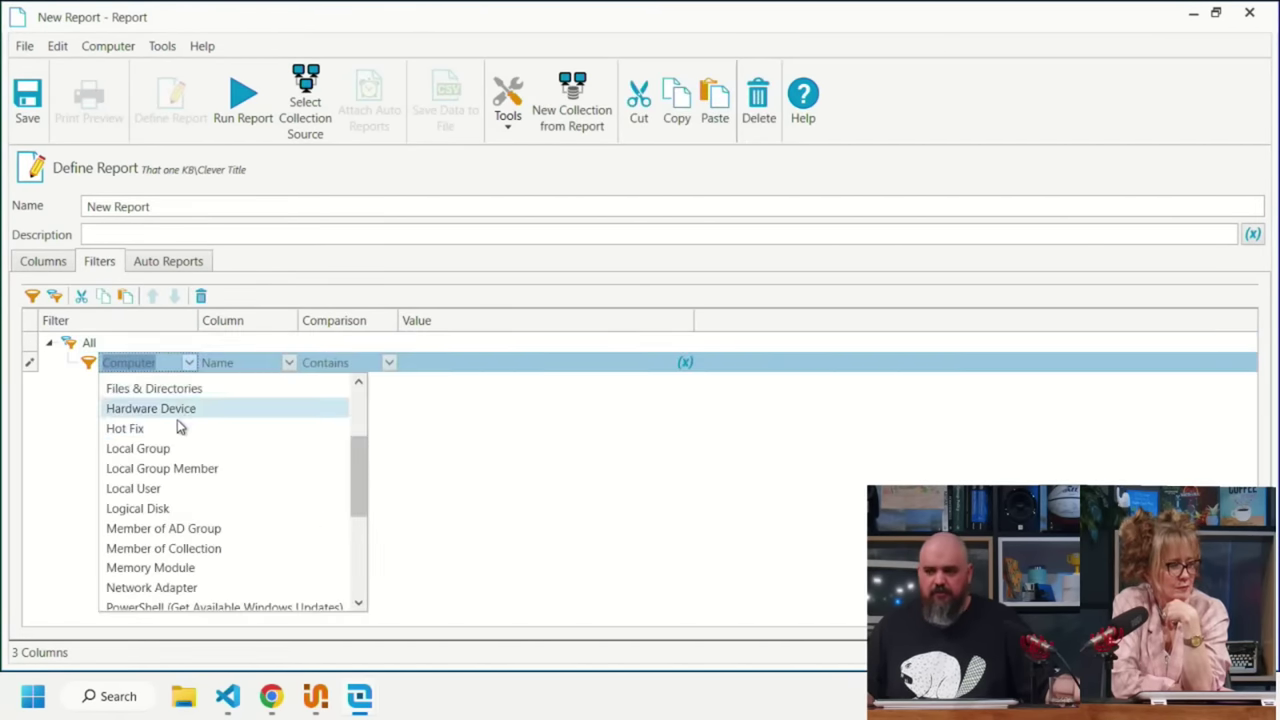
pyautogui.scroll(-2, 215, 525)
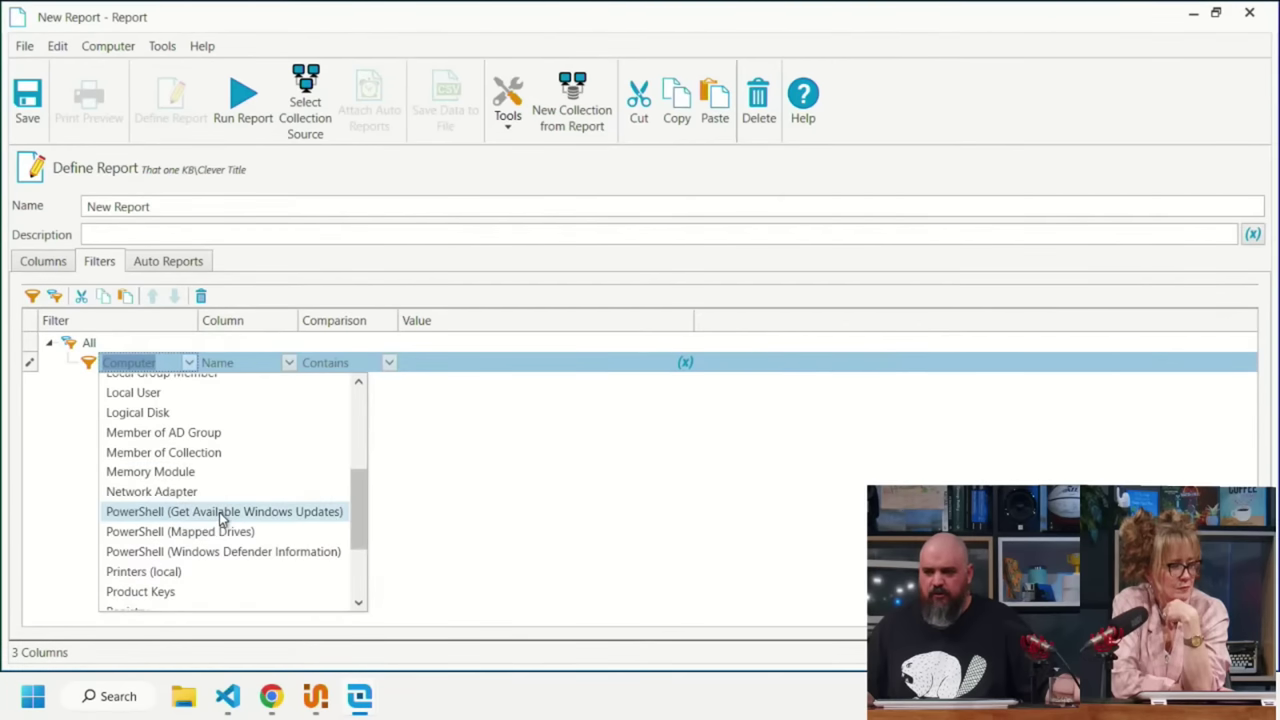
pyautogui.click(219, 512)
pyautogui.click(610, 368)
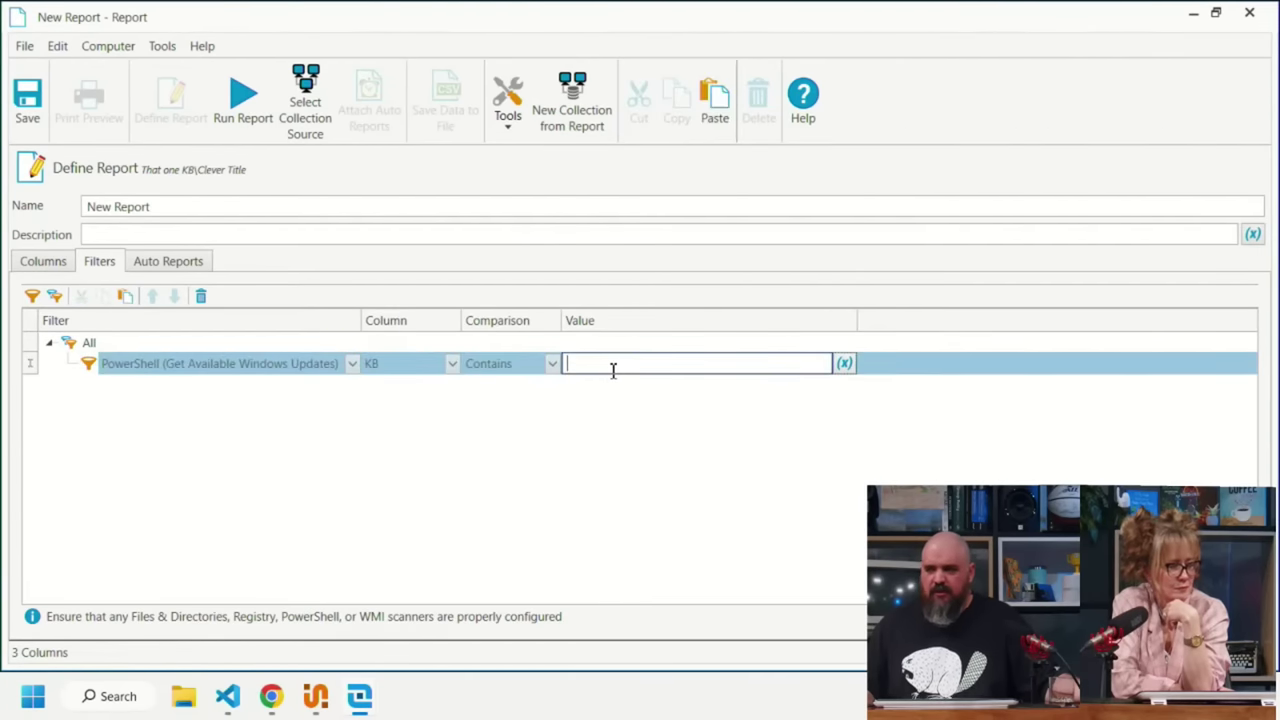
pyautogui.write('KB')
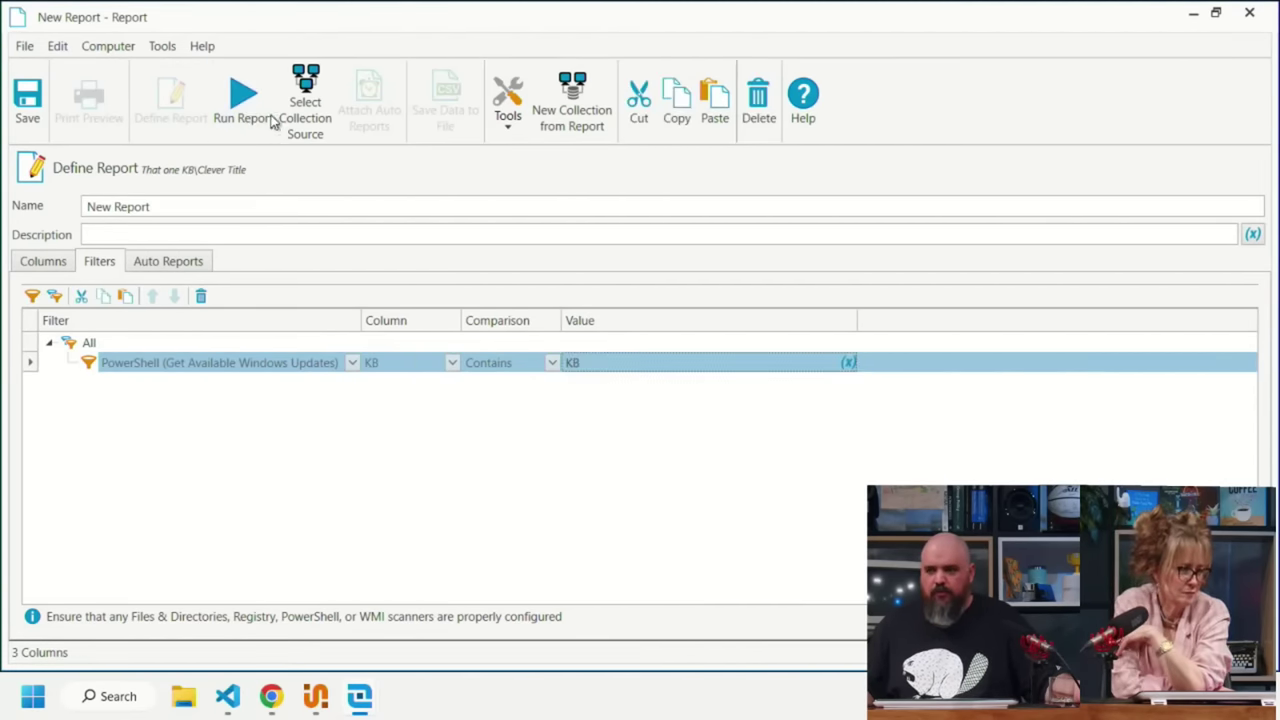
pyautogui.click(243, 105)
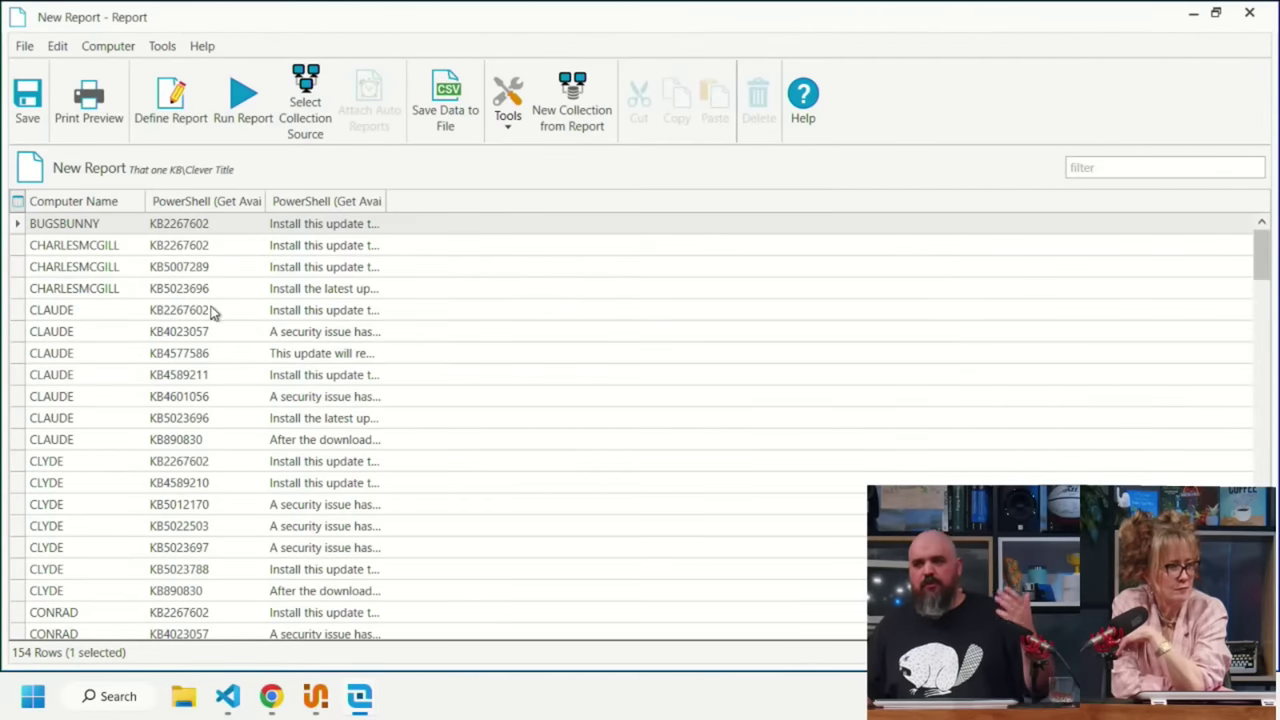
# - Look through the report results and group them by the KB column
pyautogui.scroll(-5, 125, 312)
pyautogui.scroll(5, 110, 354)
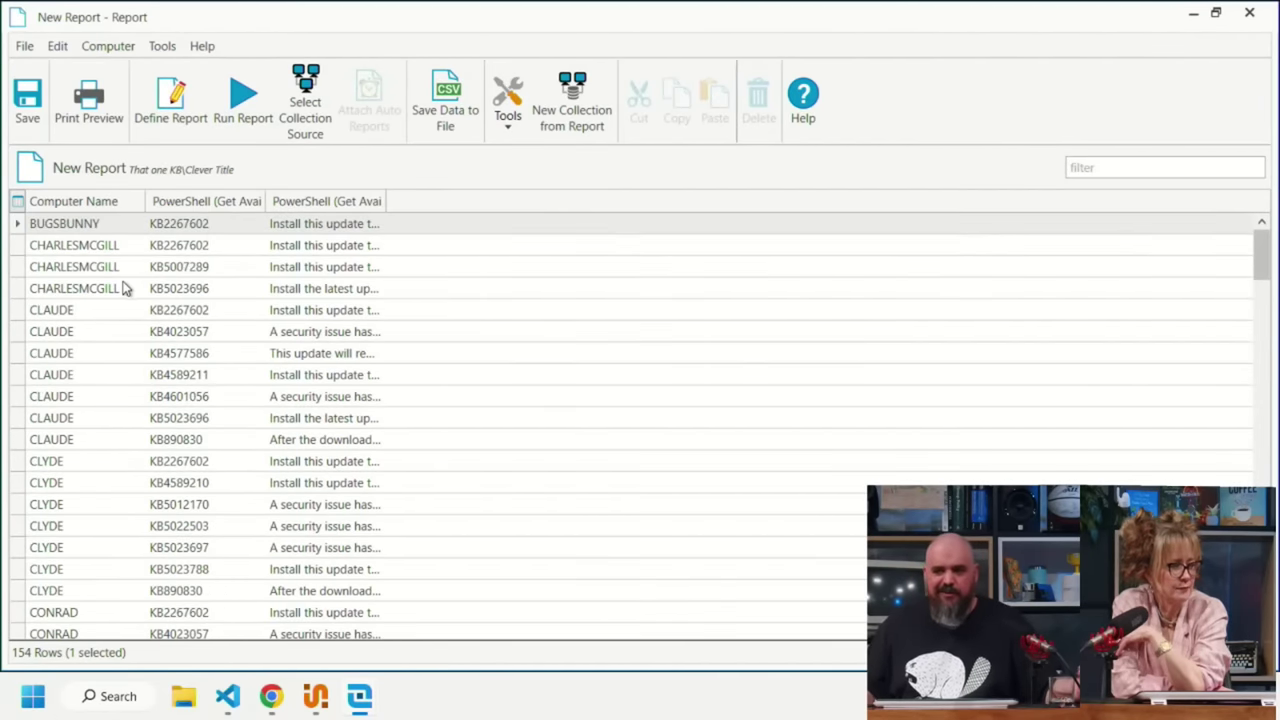
pyautogui.click(194, 202)
pyautogui.rightClick(194, 202)
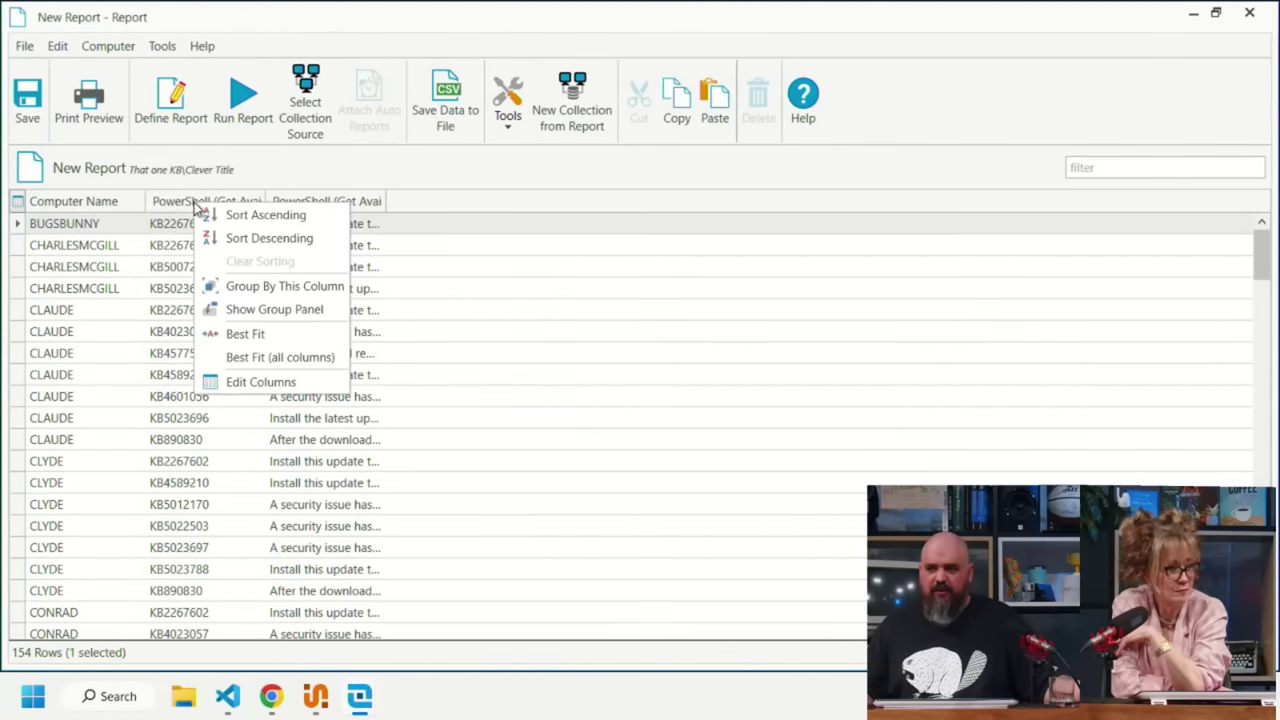
pyautogui.click(278, 288)
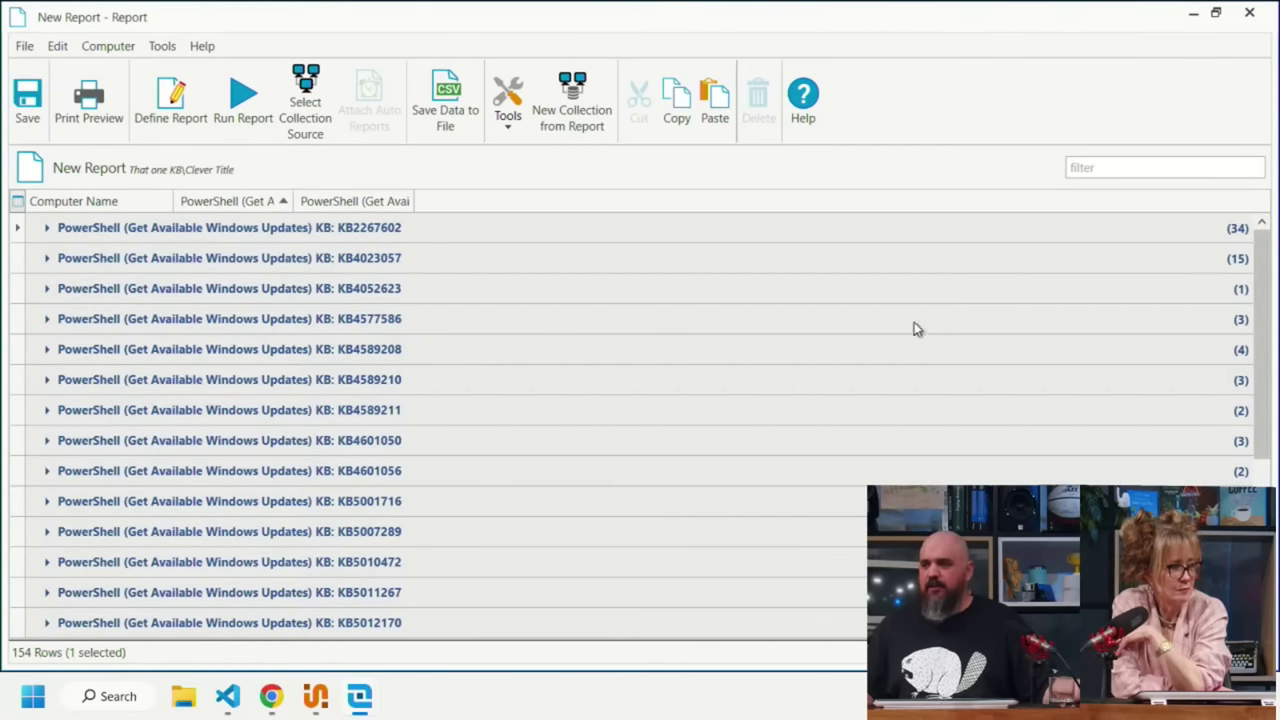
# - Examine the computers listed under KB2267602 and the other KB groups, and close the report without saving
pyautogui.click(46, 228)
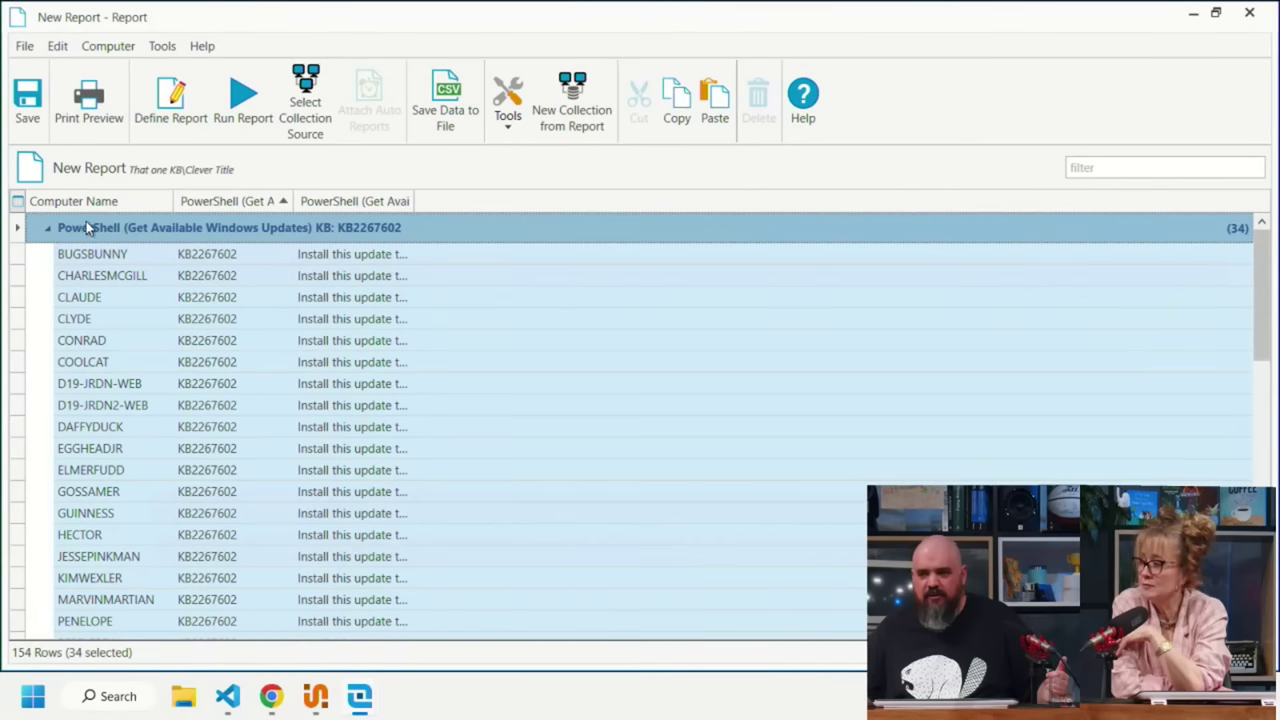
pyautogui.scroll(-8, 125, 320)
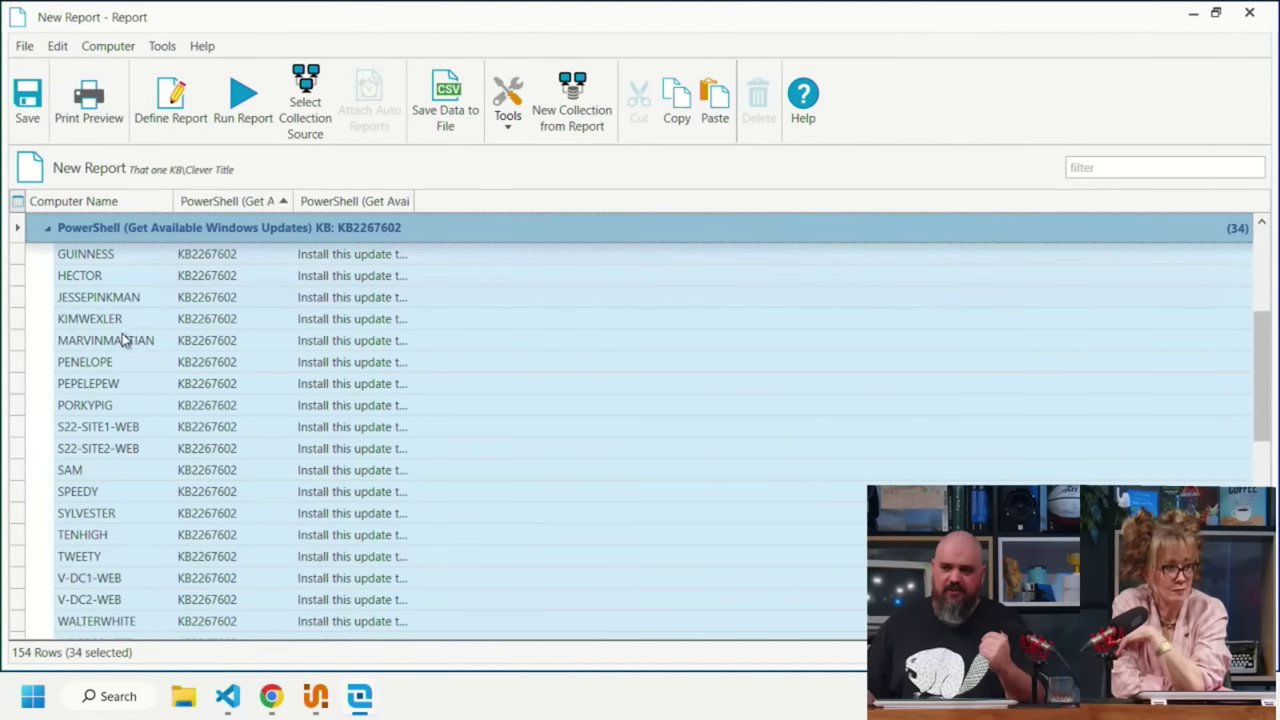
pyautogui.scroll(8, 118, 341)
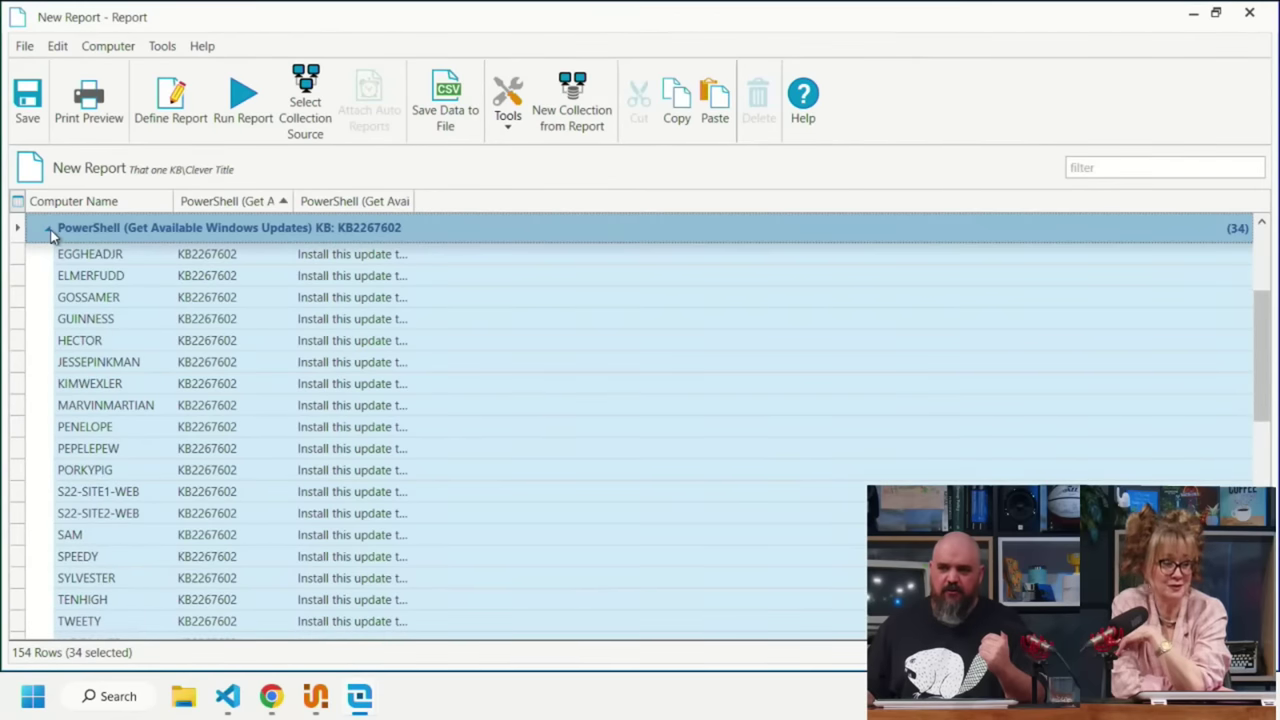
pyautogui.click(47, 228)
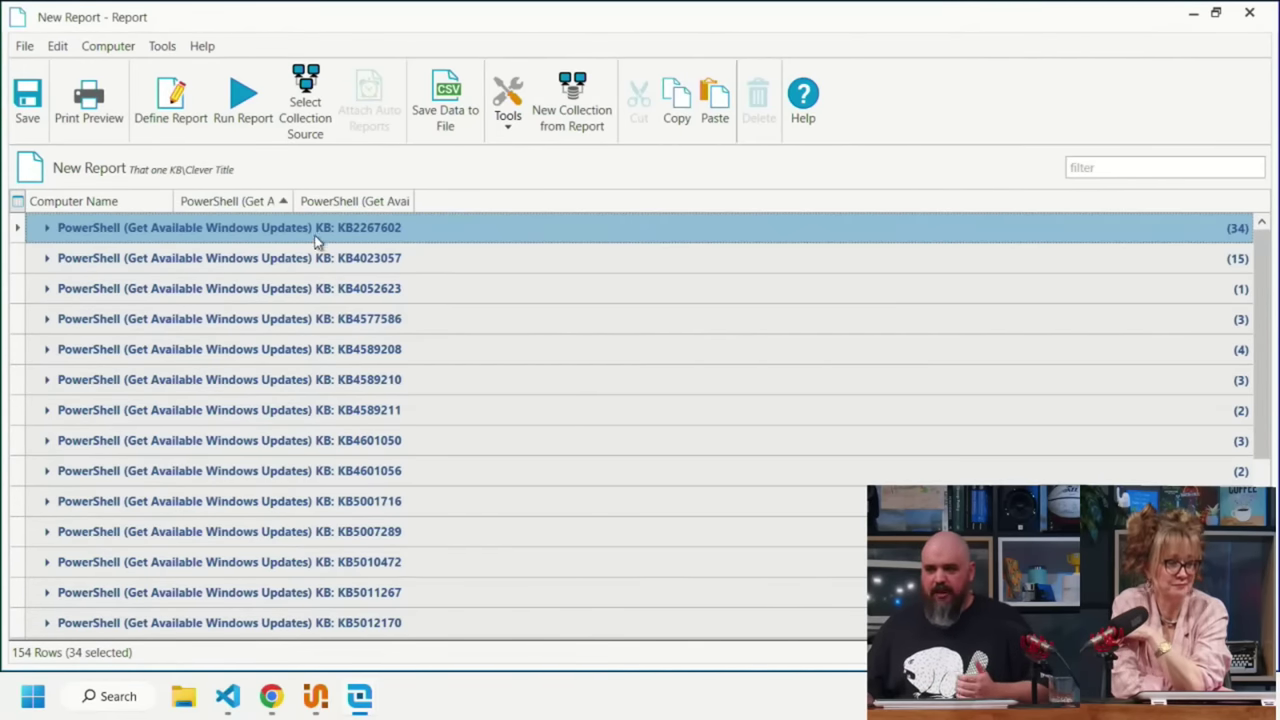
pyautogui.scroll(-3, 282, 300)
pyautogui.scroll(3, 282, 320)
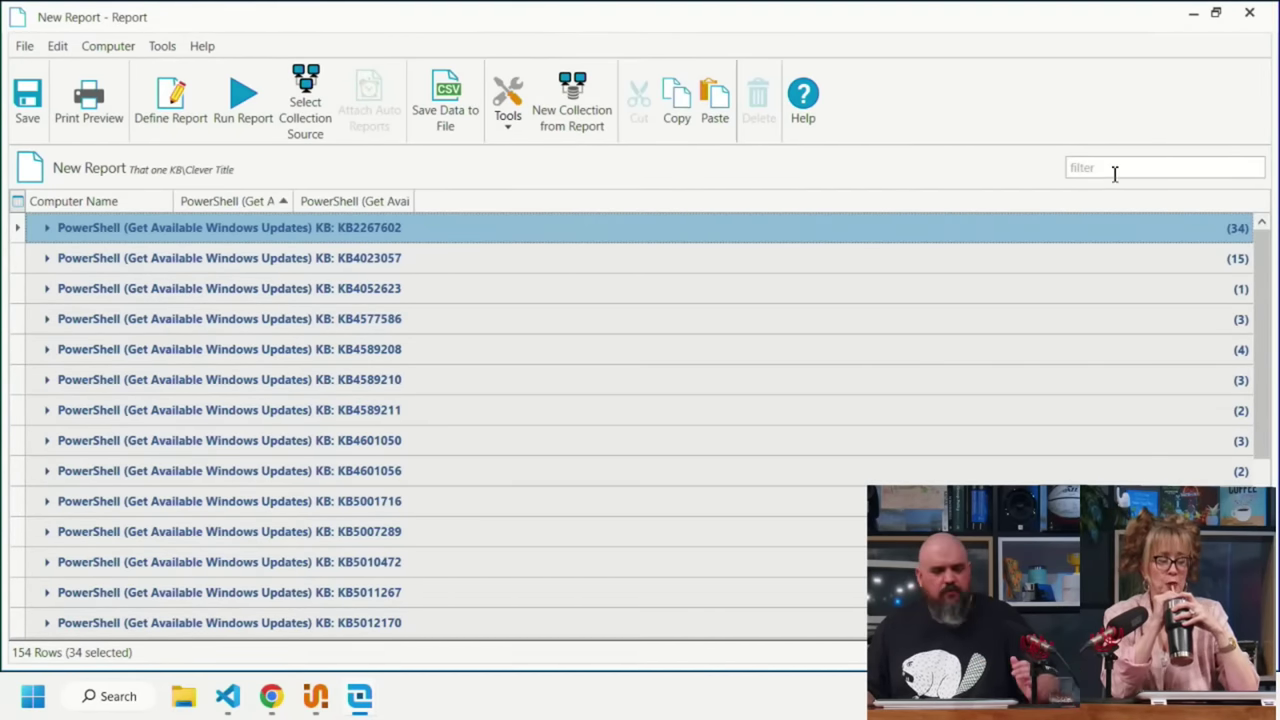
pyautogui.click(1252, 16)
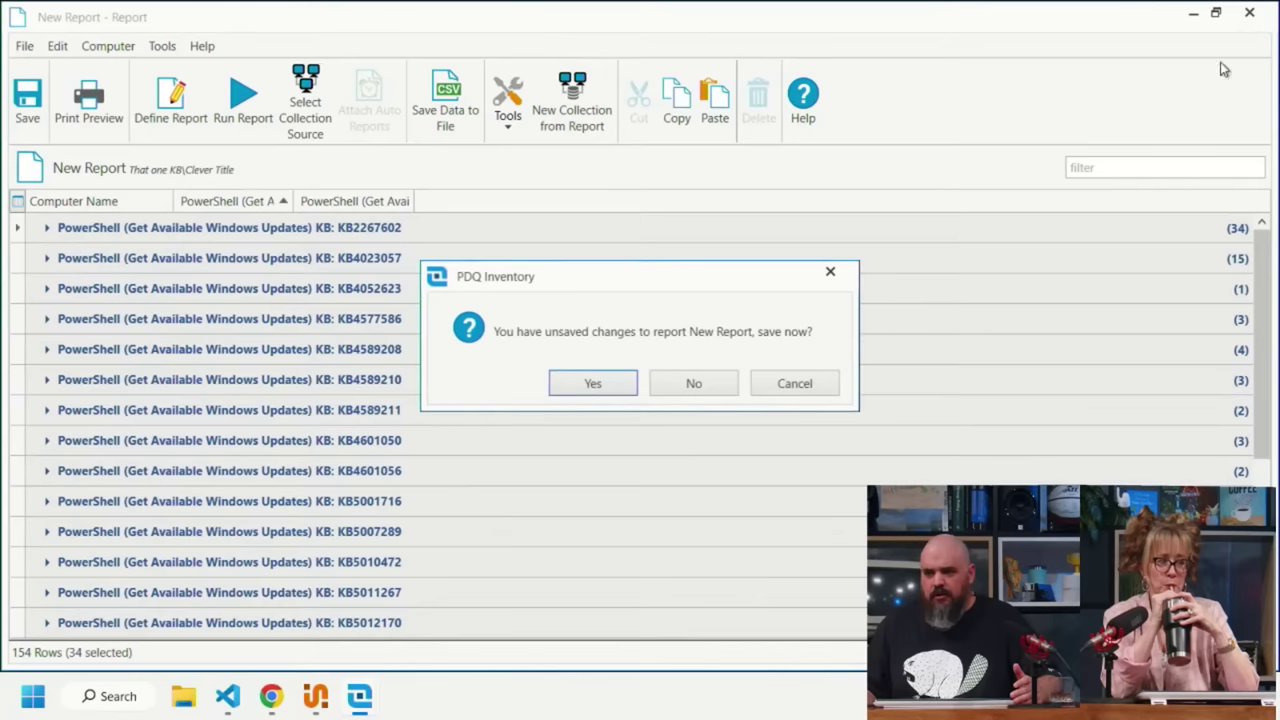
pyautogui.click(703, 392)
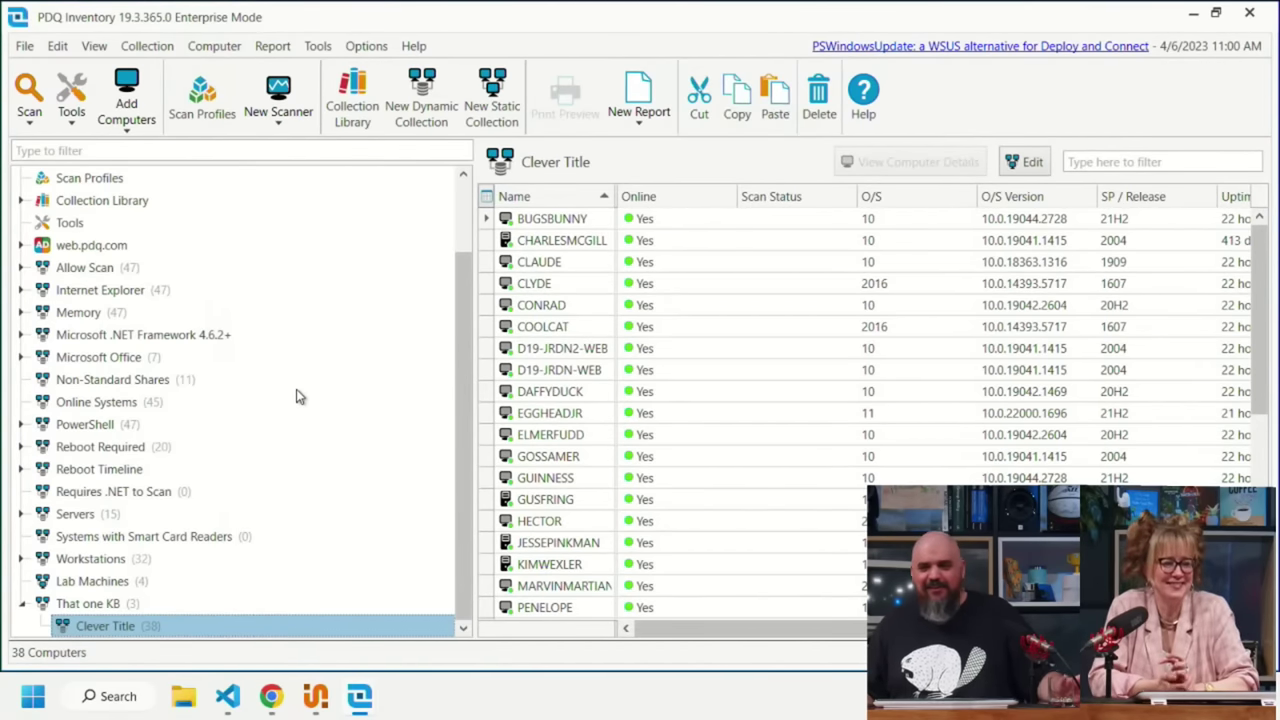
# - Add a weekly trigger to the PS - Get Available Windows Updates scan profile, every Thursday at 11:00 AM starting 4/6/2023
pyautogui.click(203, 80)
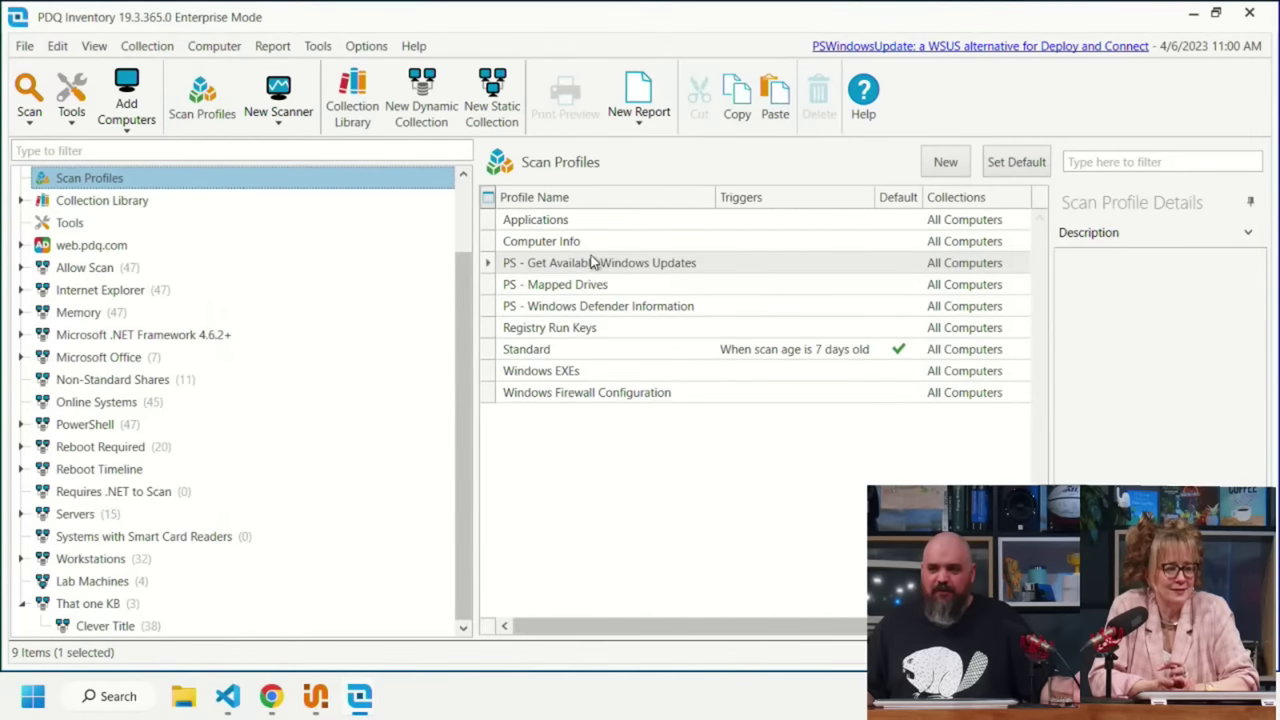
pyautogui.click(593, 262)
pyautogui.doubleClick(593, 262)
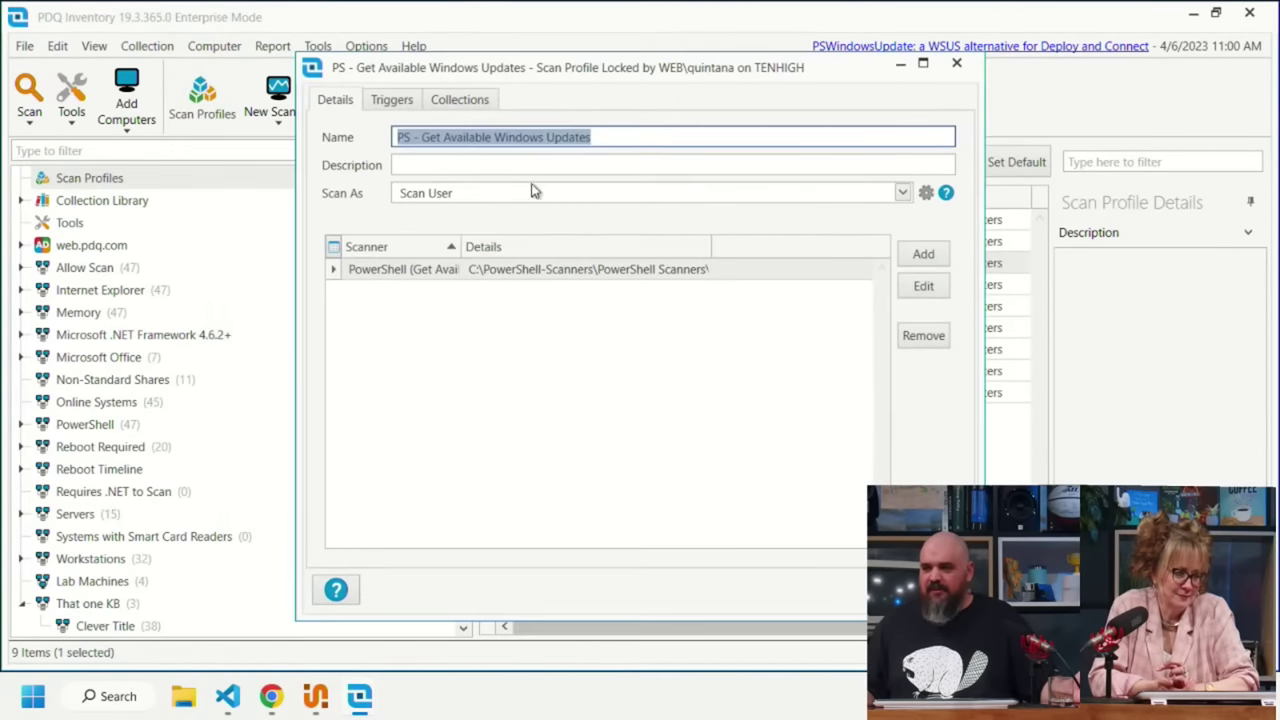
pyautogui.click(393, 101)
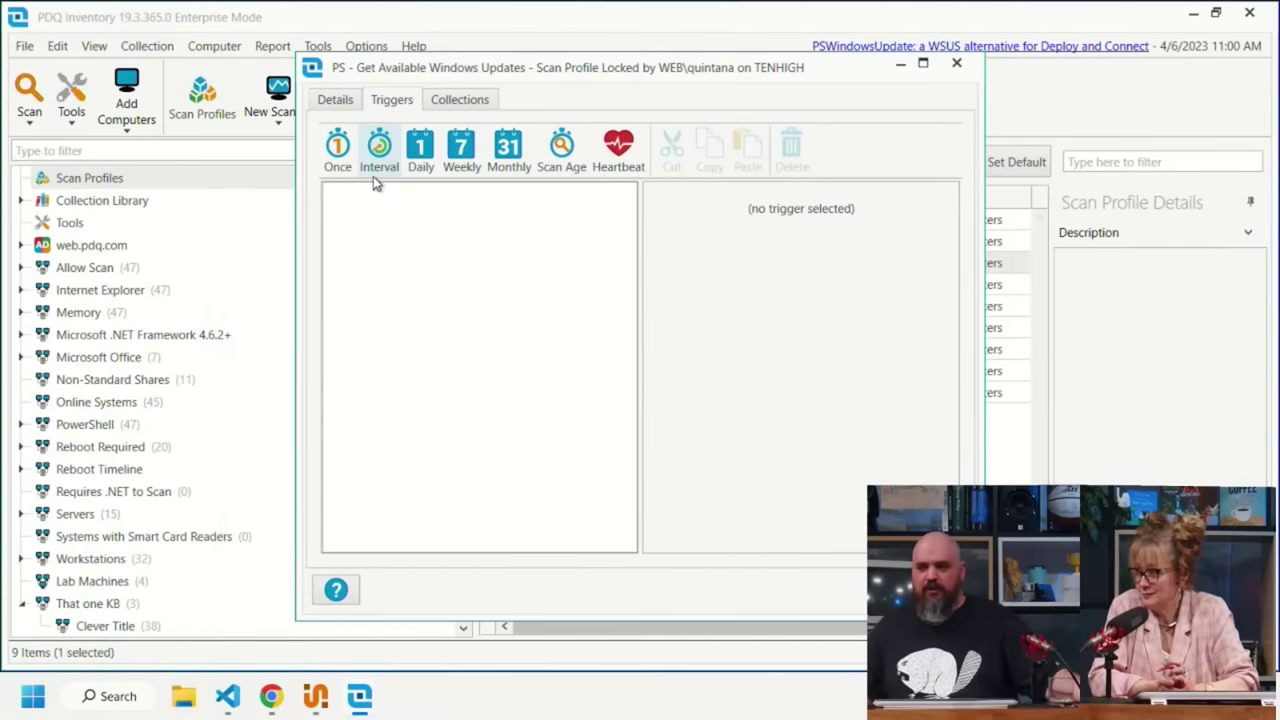
pyautogui.click(462, 152)
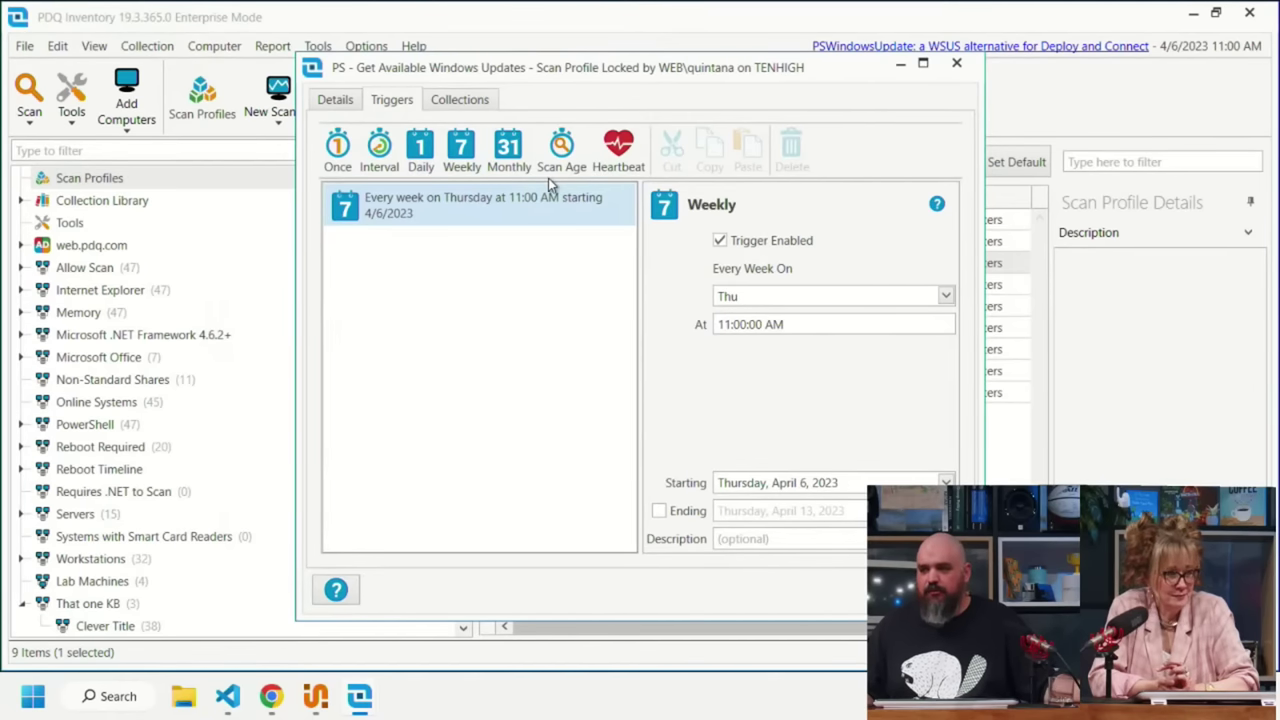
# - Link the scan profile's scheduled scans to the Servers collection and save the profile
pyautogui.click(440, 100)
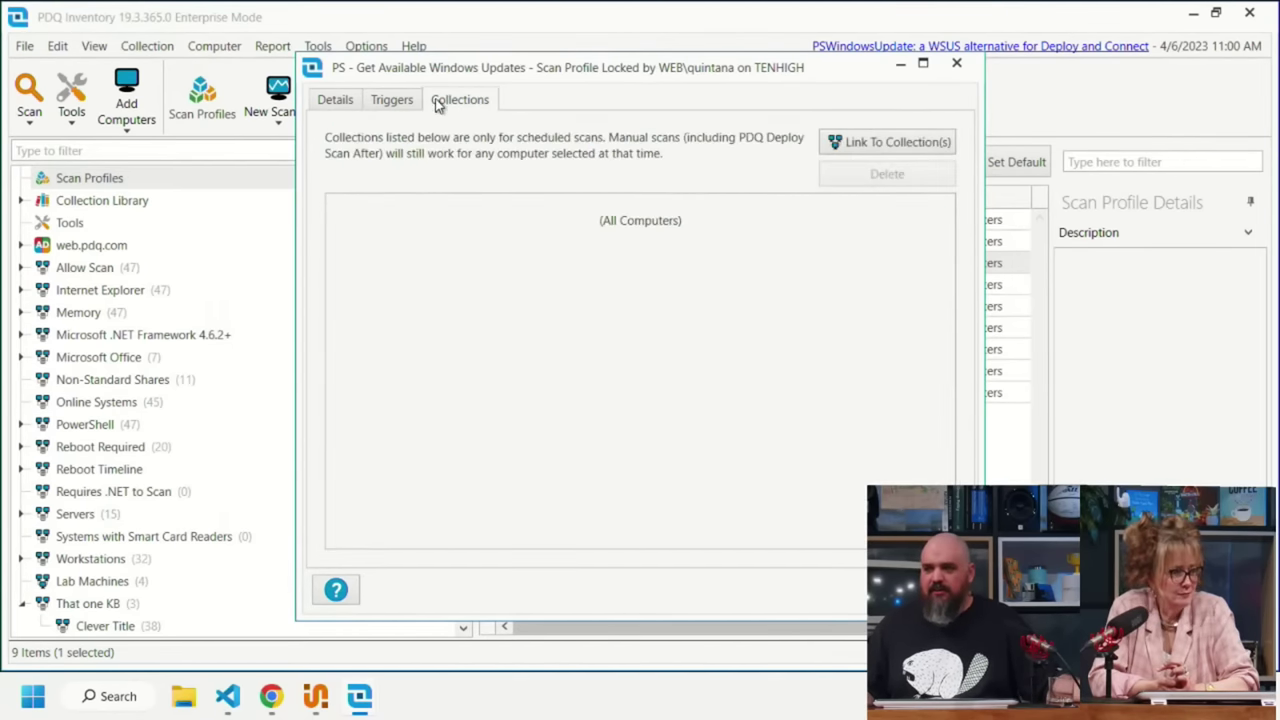
pyautogui.click(862, 145)
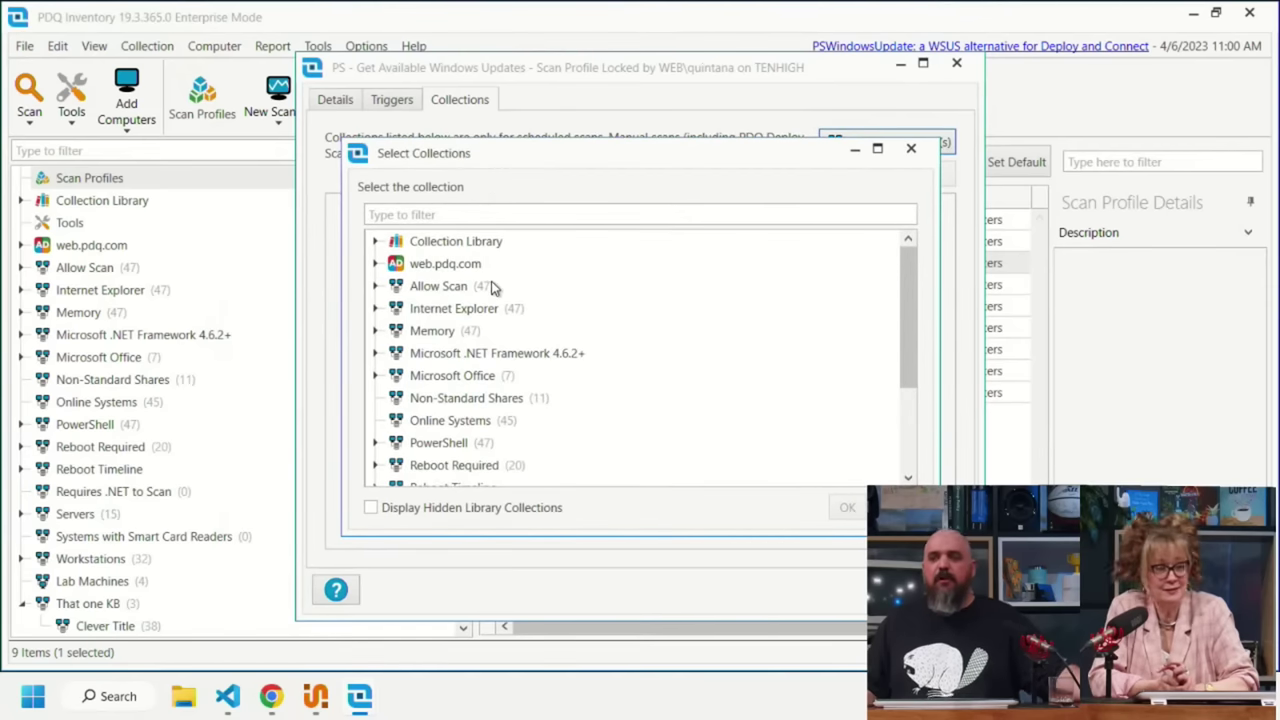
pyautogui.scroll(-2, 503, 353)
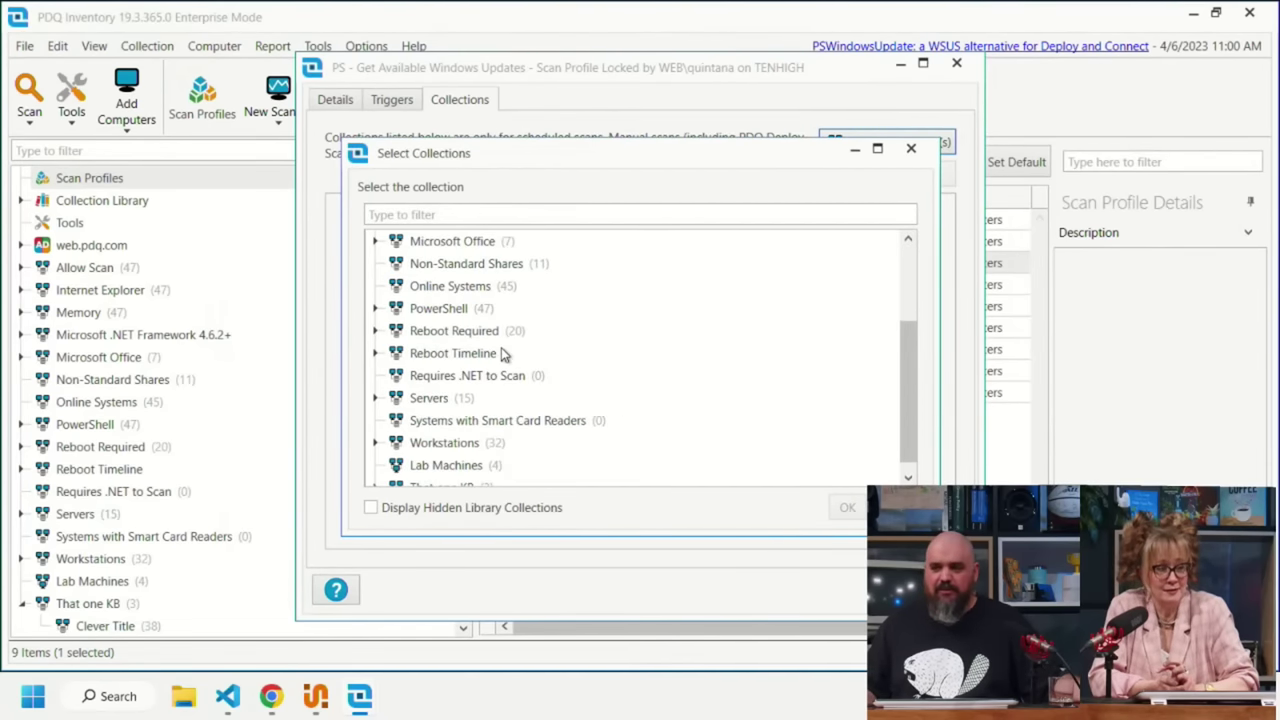
pyautogui.click(426, 404)
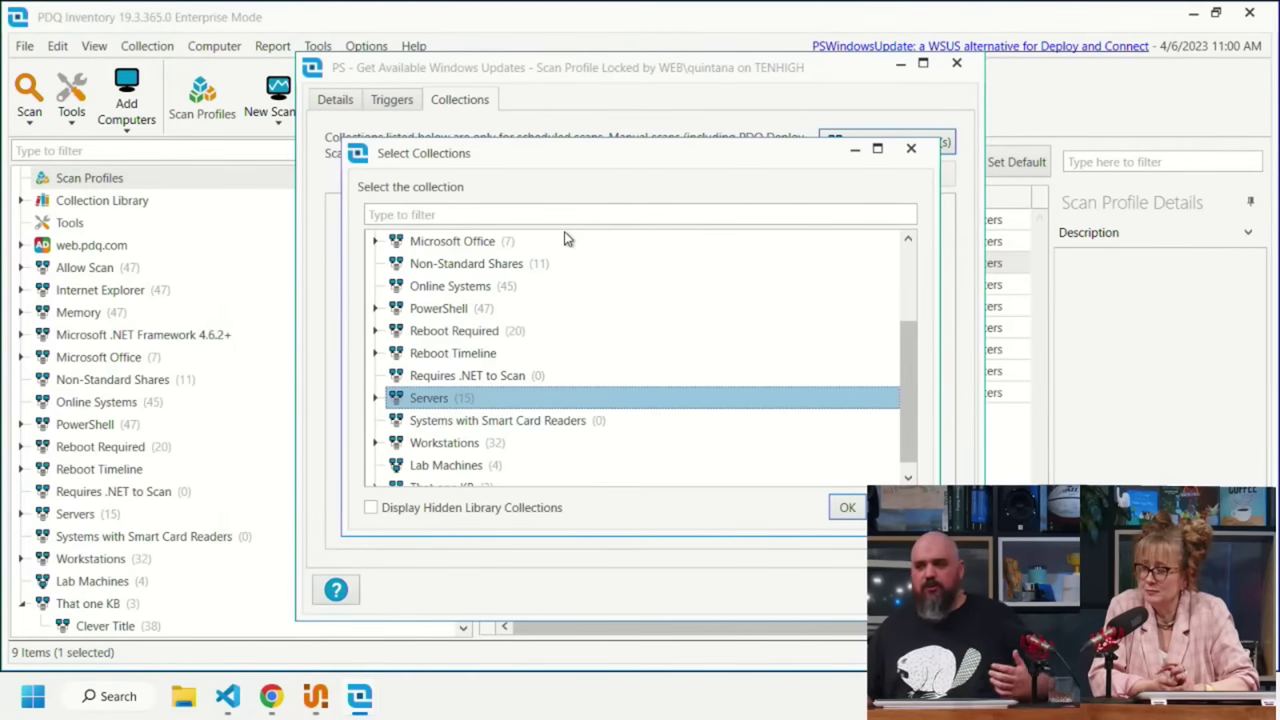
pyautogui.click(847, 507)
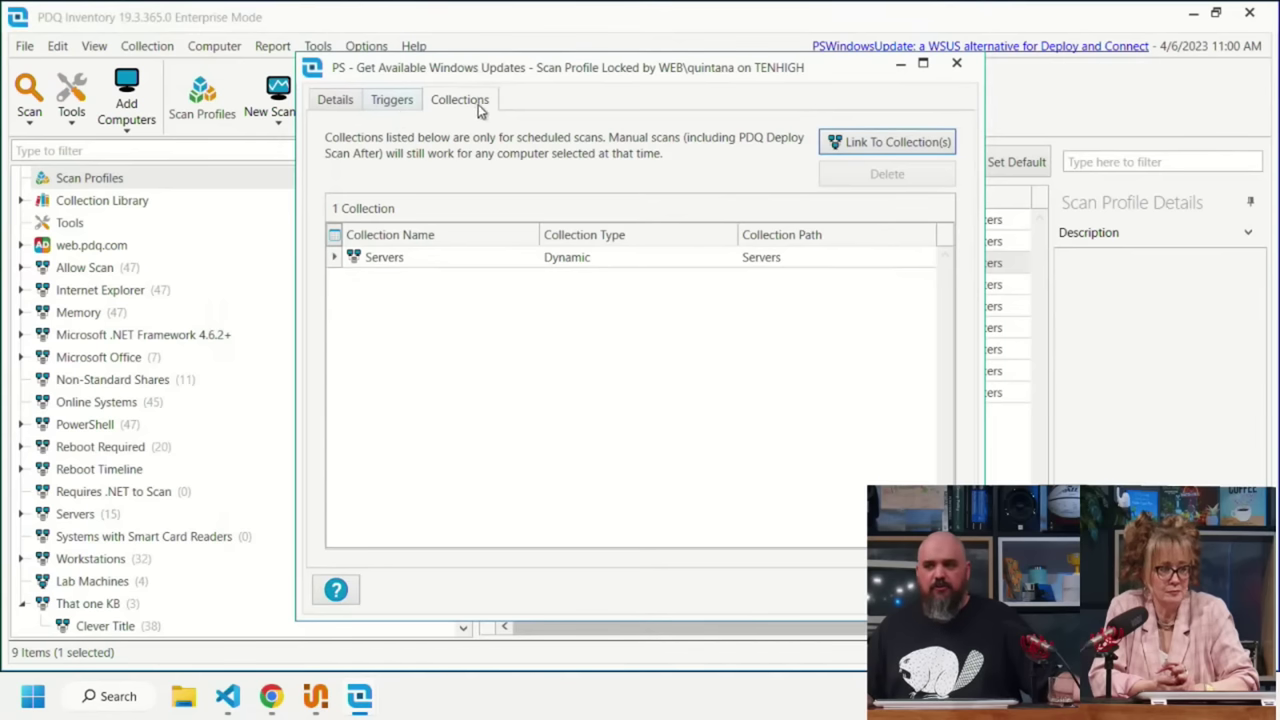
pyautogui.click(333, 101)
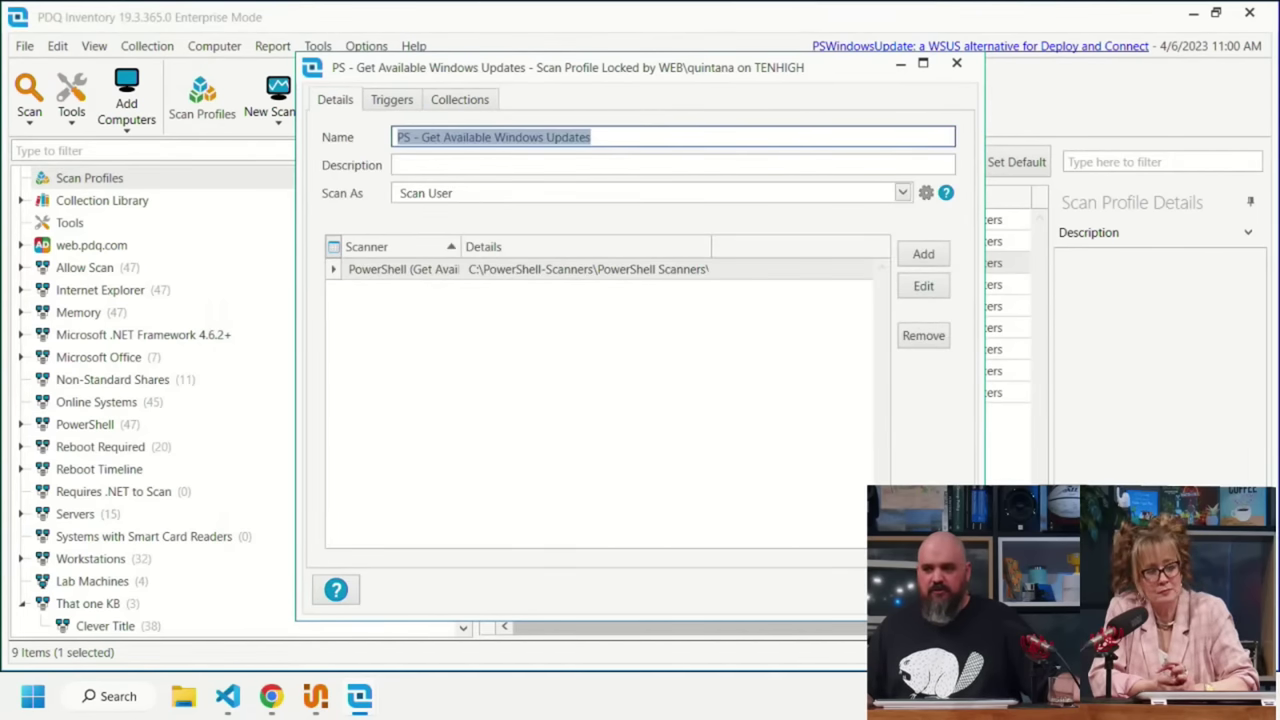
pyautogui.press('Return')
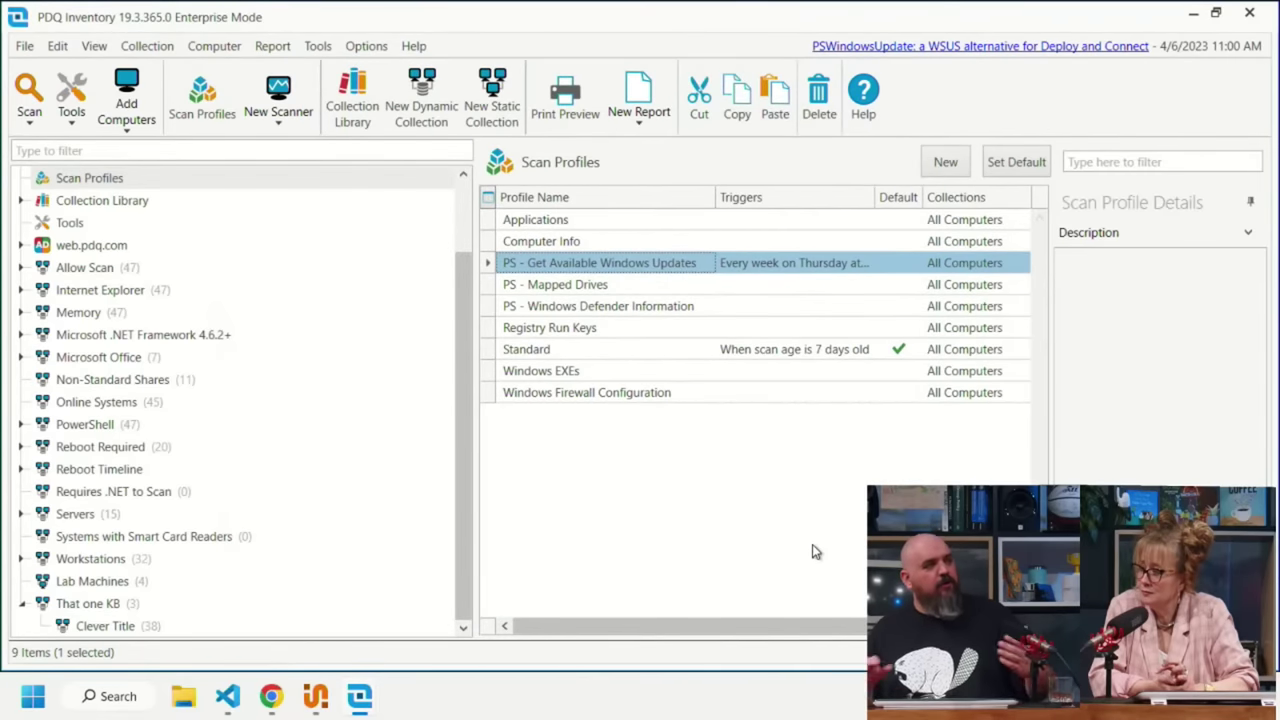